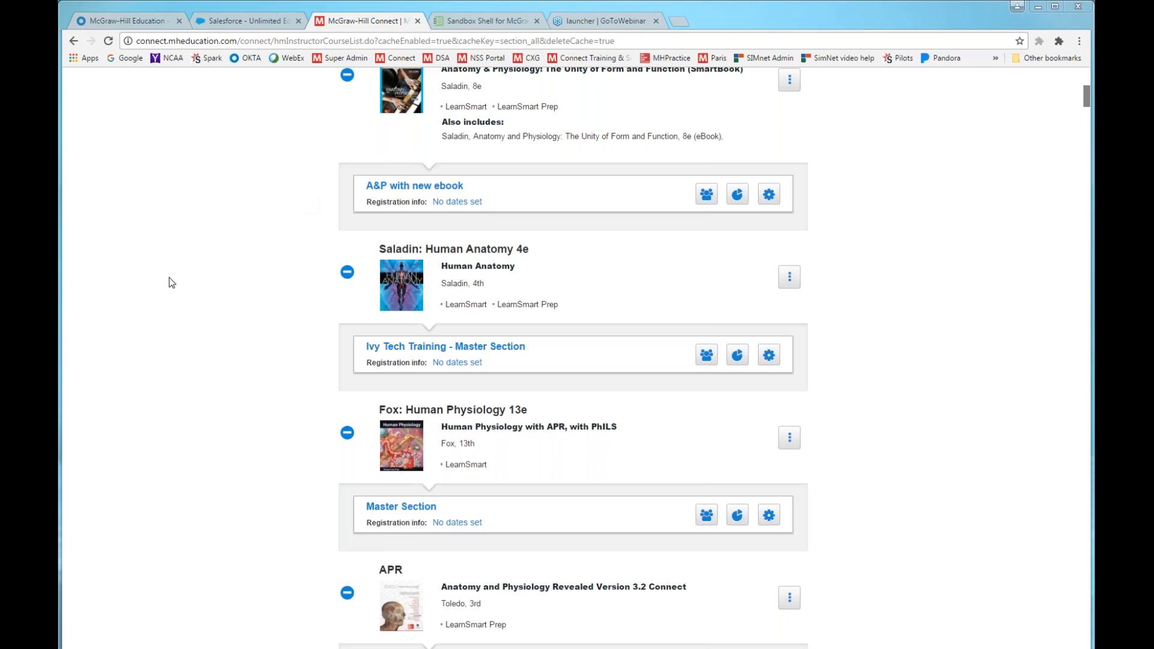
# Enlarge the page zoom and look over the My courses list down to the Saladin: Human Anatomy 4e course
pyautogui.hotkey('ctrl', '-')
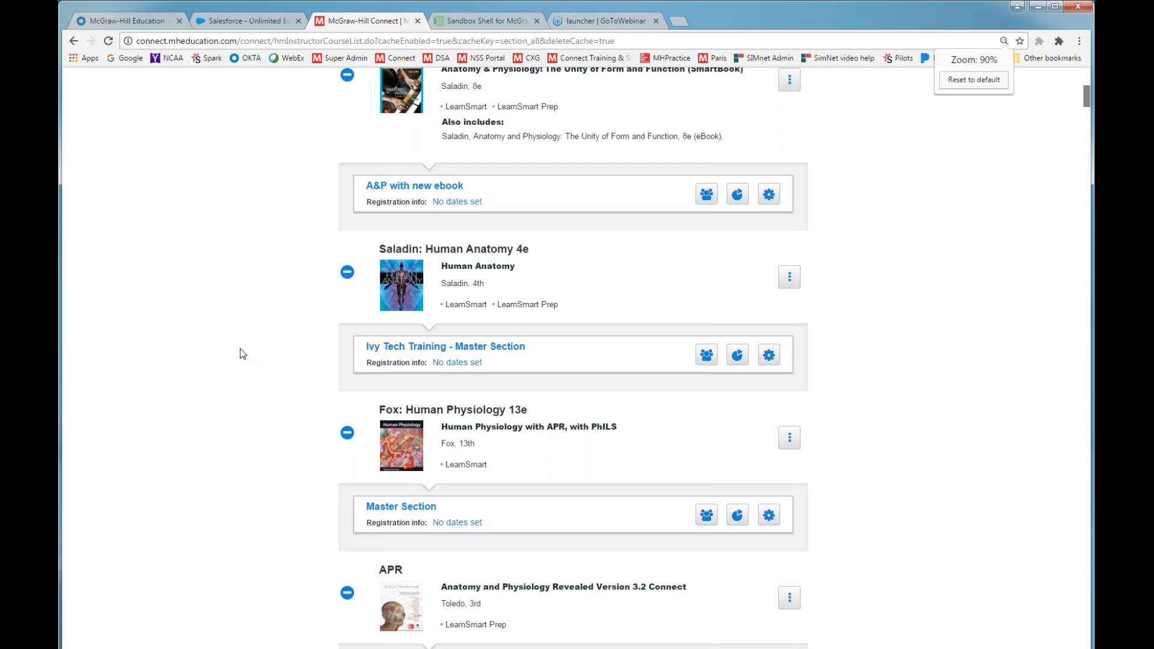
pyautogui.hotkey('ctrl', '+')
pyautogui.hotkey('ctrl', '+')
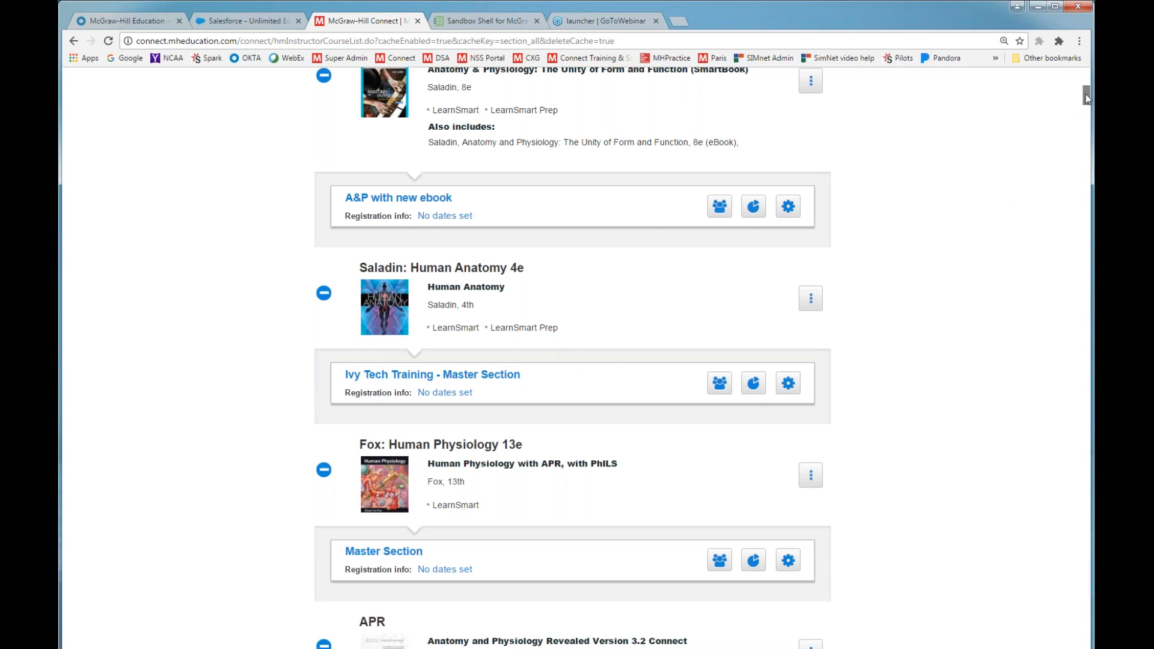
pyautogui.moveTo(1087, 94); pyautogui.dragTo(1087, 76)
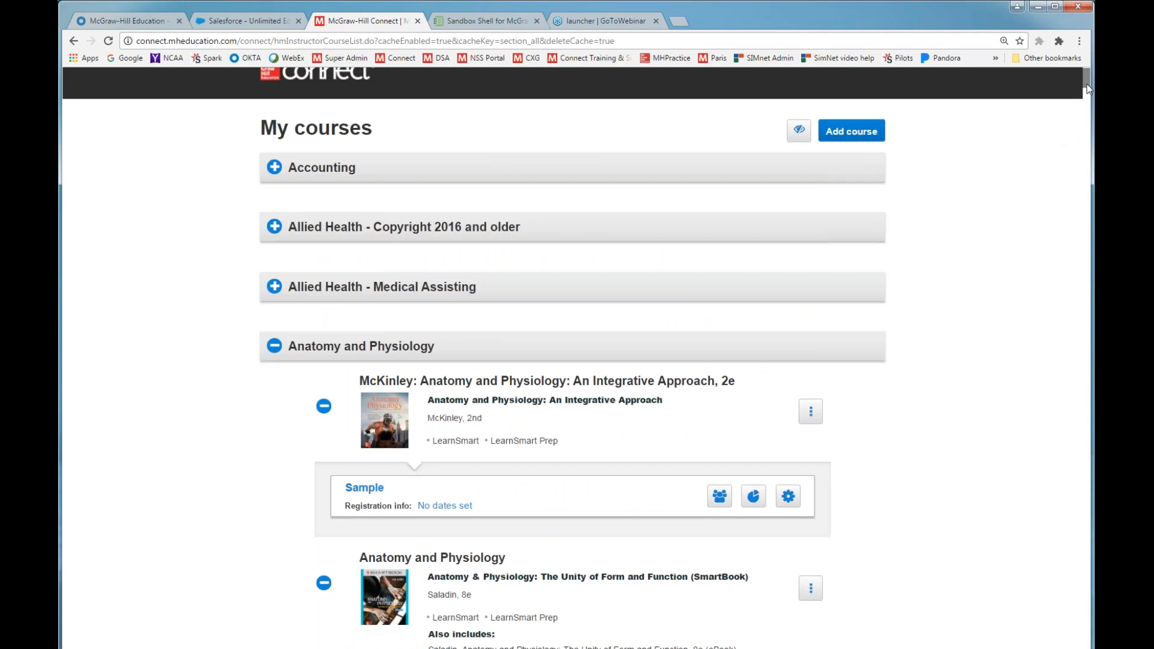
pyautogui.moveTo(1087, 84); pyautogui.dragTo(1087, 106)
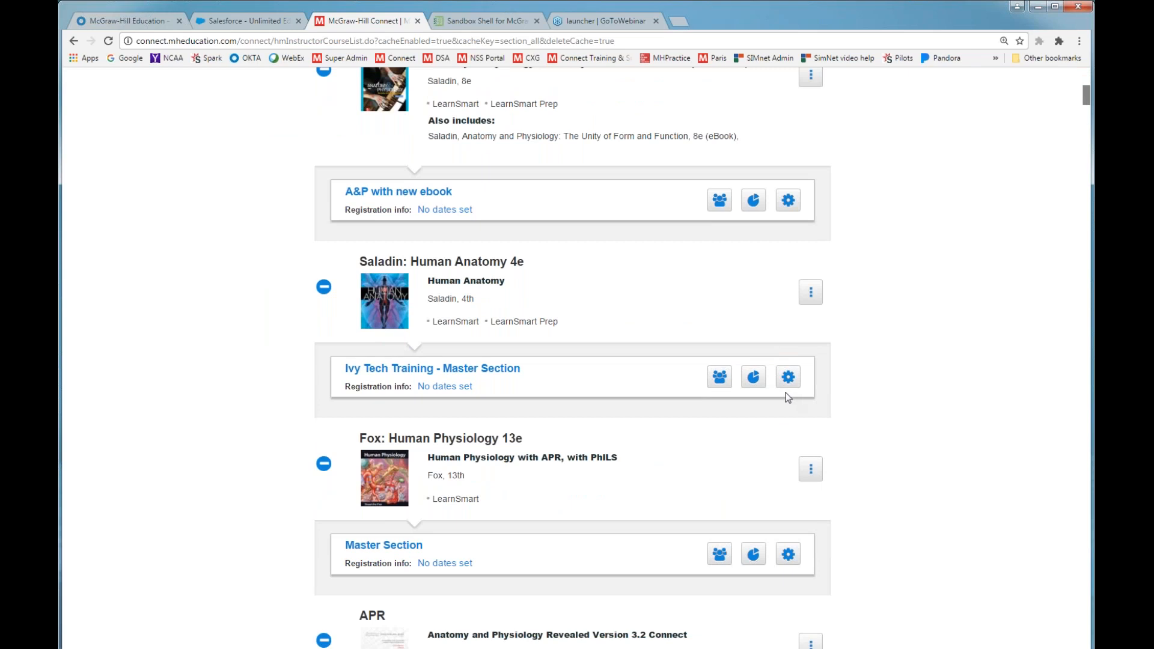
# Review the available options for the Saladin: Human Anatomy 4e course and for its Ivy Tech Training - Master Section
pyautogui.click(812, 295)
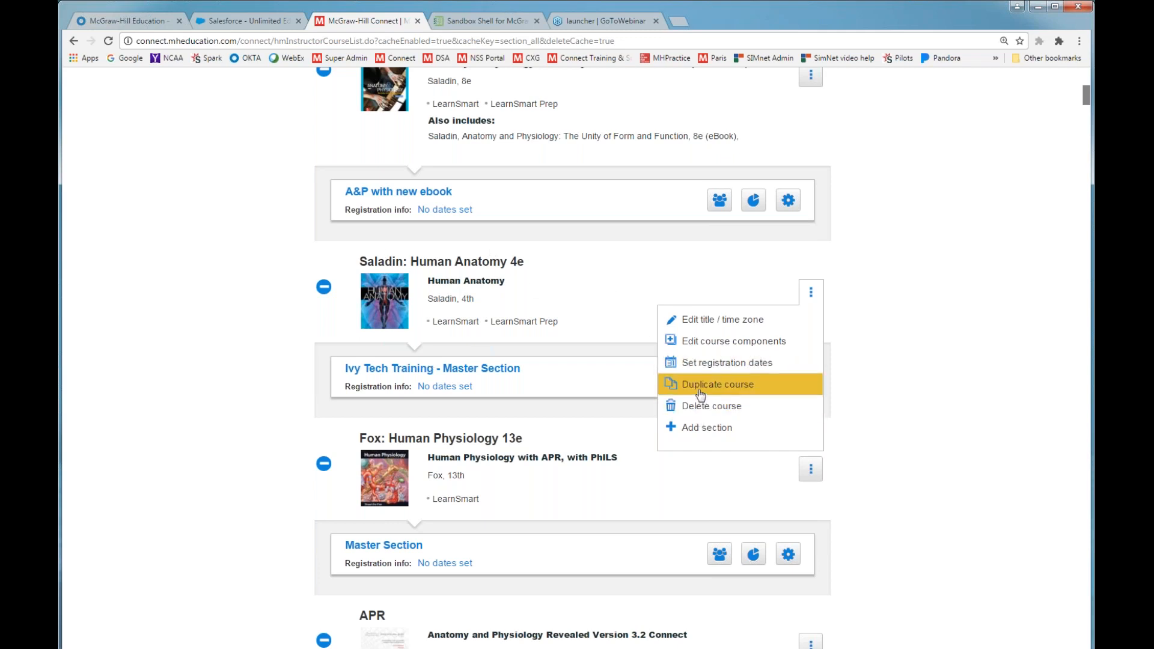
pyautogui.click(595, 314)
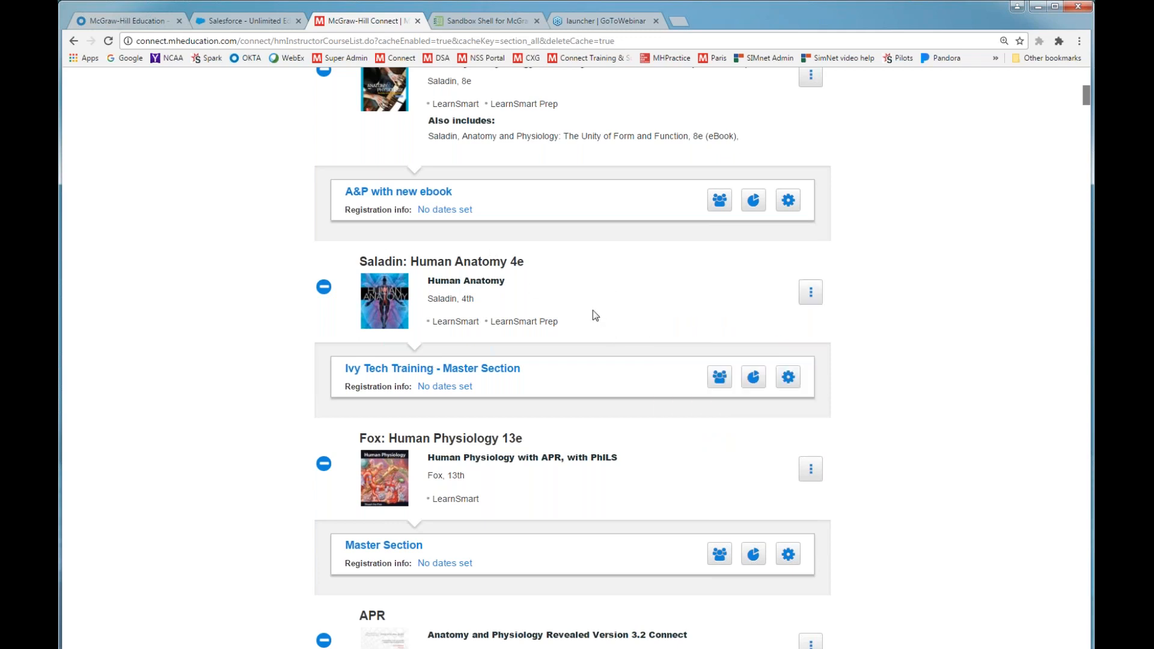
pyautogui.click(790, 379)
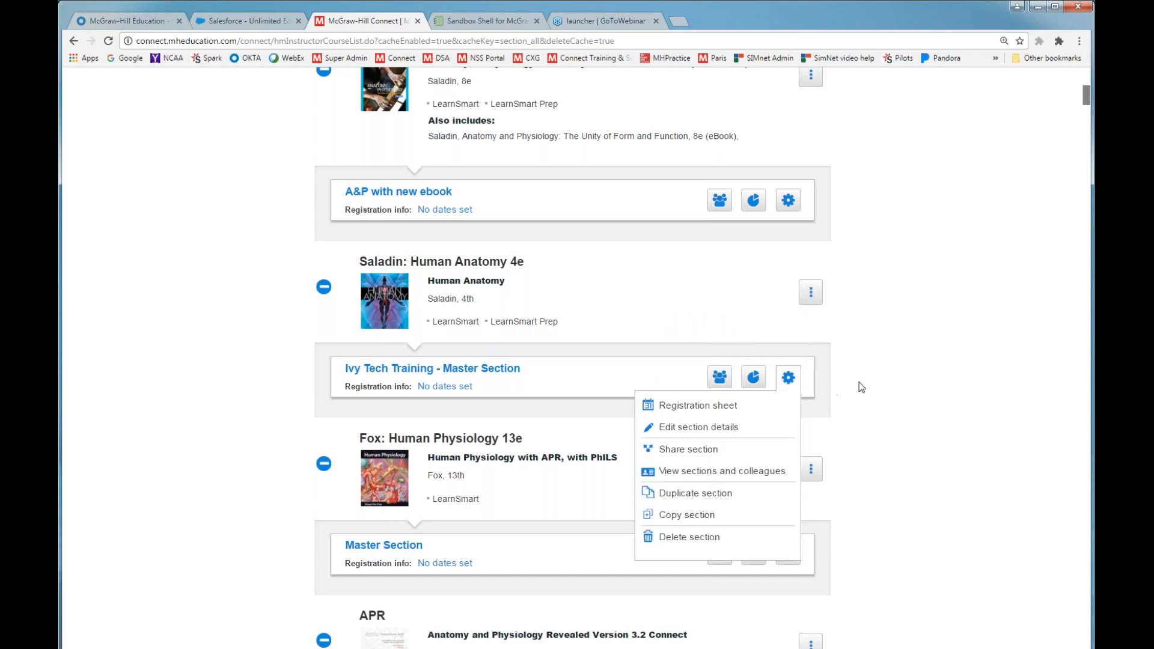
pyautogui.scroll(-1, 883, 377)
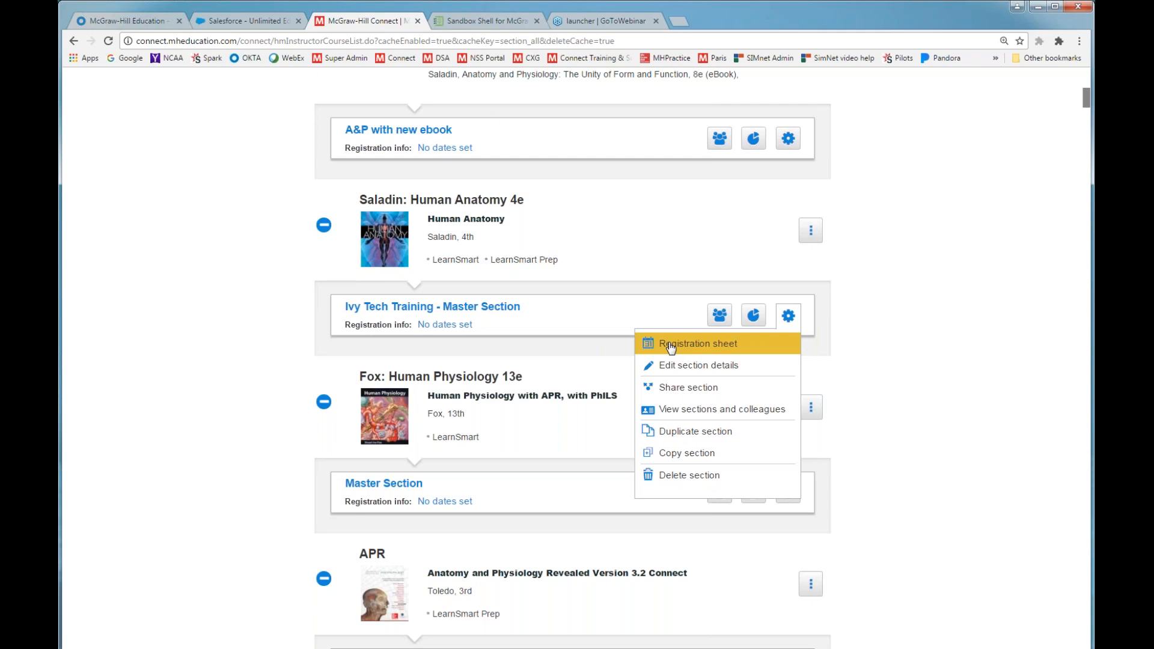
pyautogui.click(964, 359)
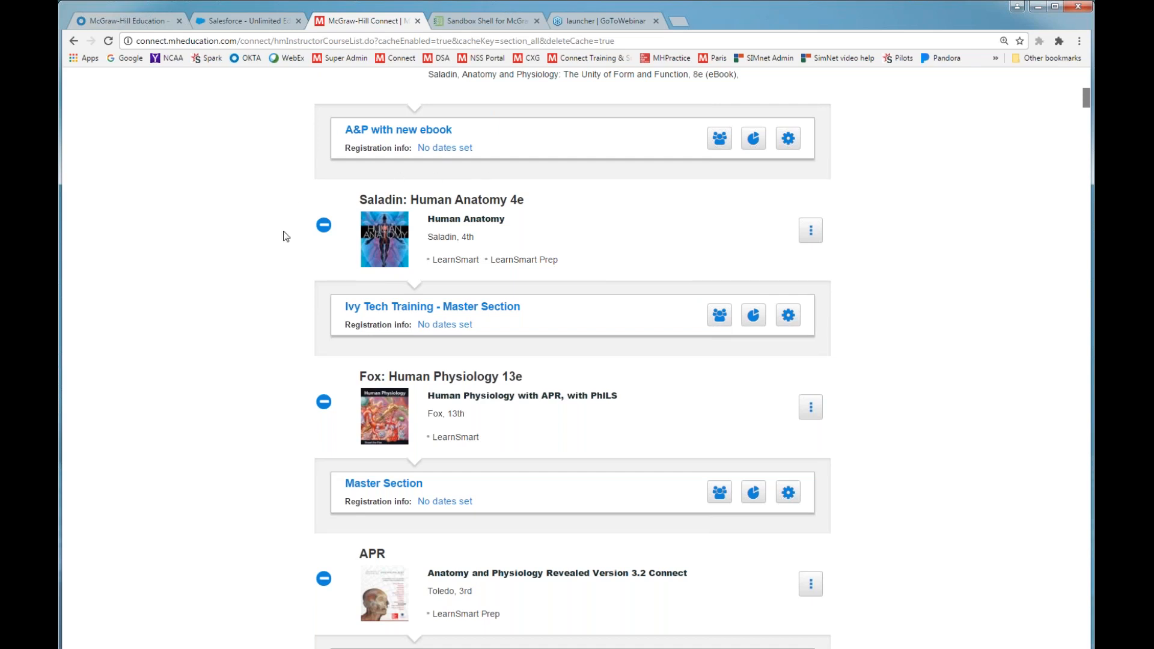
# Open Ivy Tech Training - Master Section, view the instructor resources site from its library, and return to the library page
pyautogui.click(423, 311)
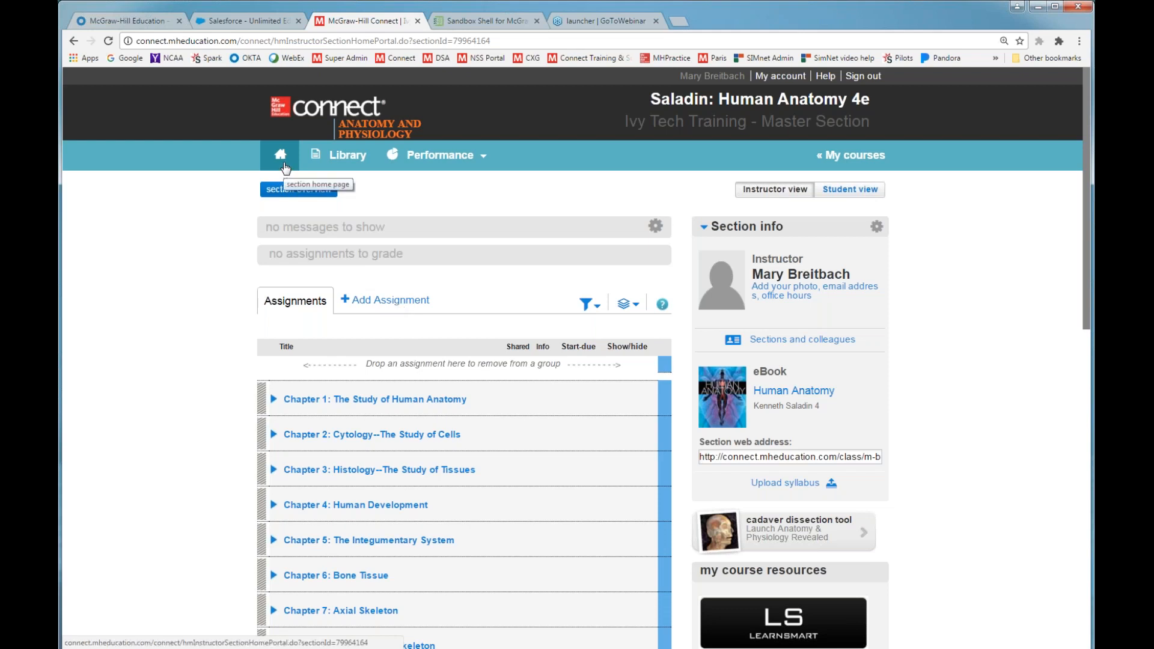
pyautogui.click(345, 157)
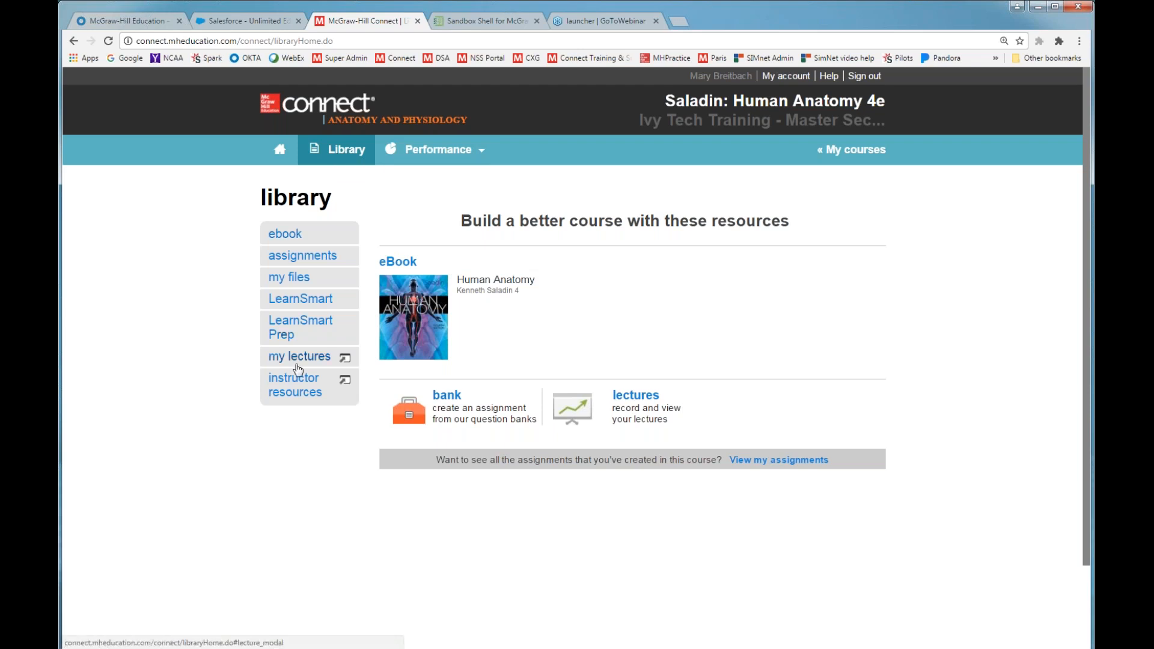
pyautogui.click(286, 397)
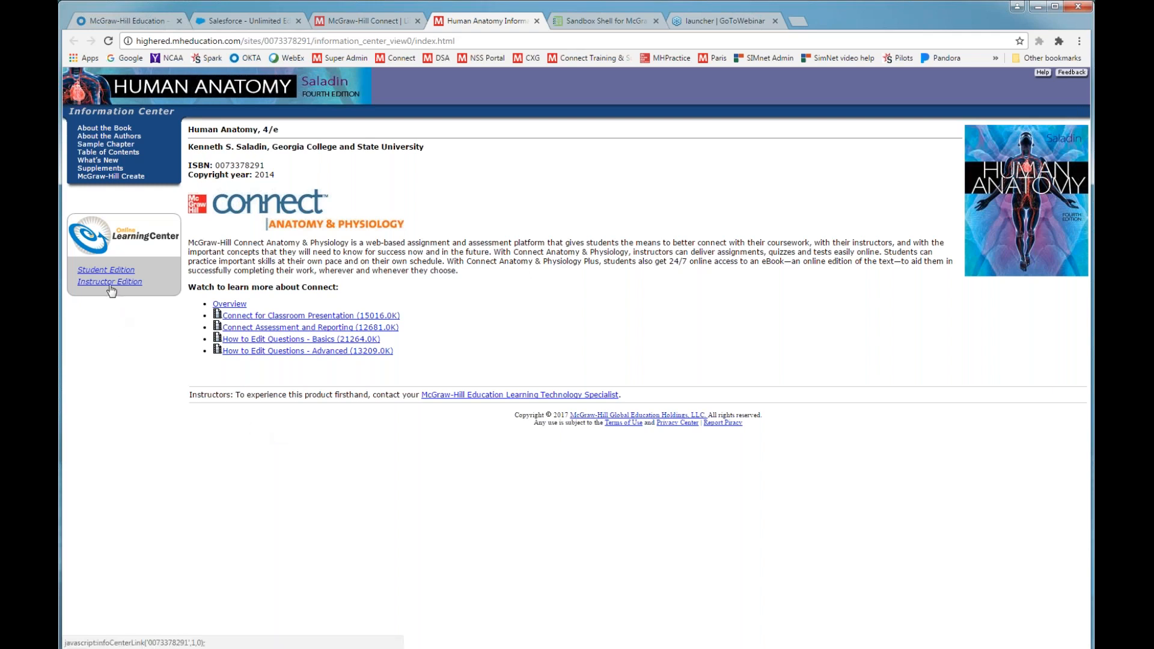
pyautogui.click(345, 21)
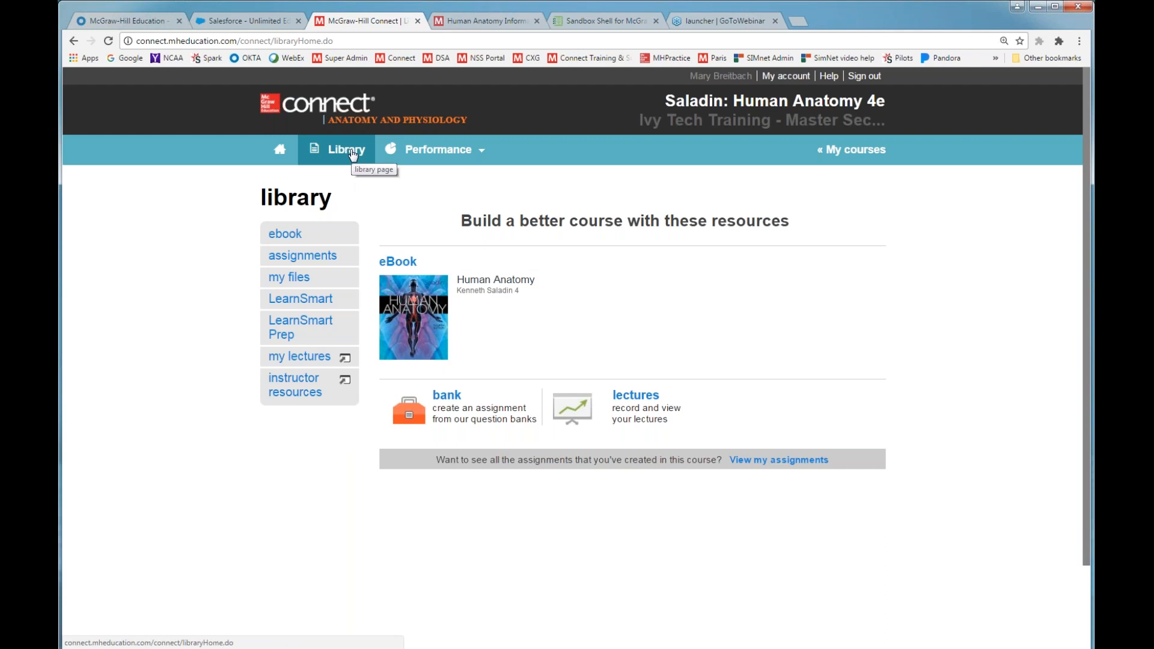
# Open the overview of all performance reports for the section and look through the report types
pyautogui.click(424, 151)
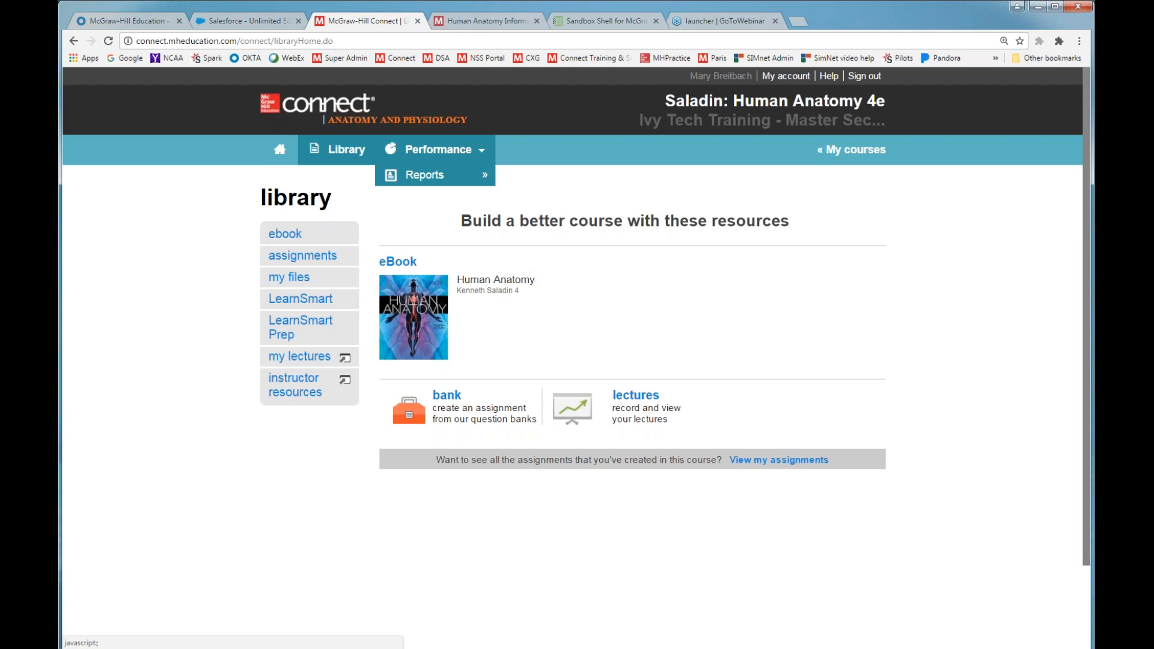
pyautogui.moveTo(420, 174)
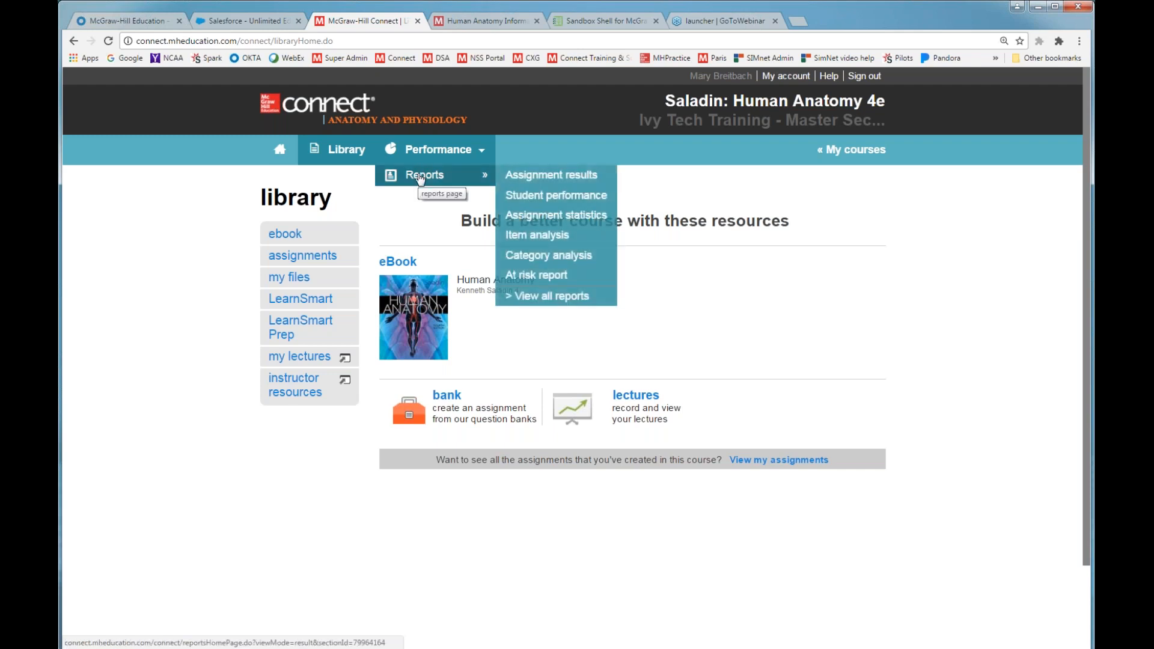
pyautogui.click(536, 299)
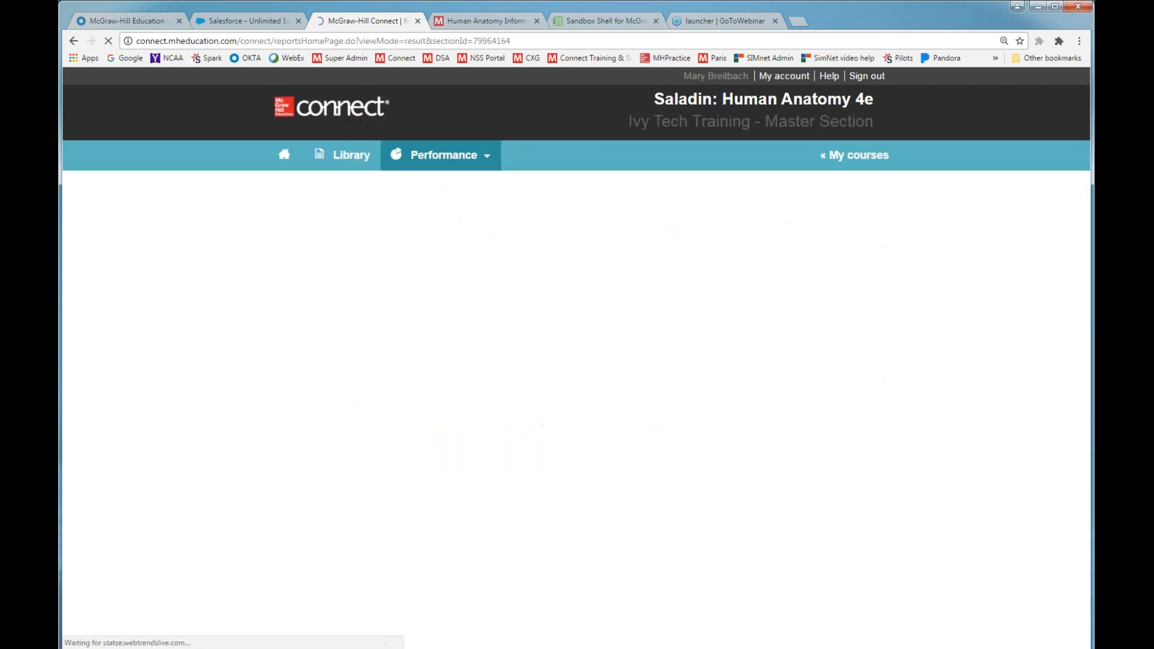
pyautogui.hotkey('ctrl', '+')
pyautogui.scroll(-3, 269, 356)
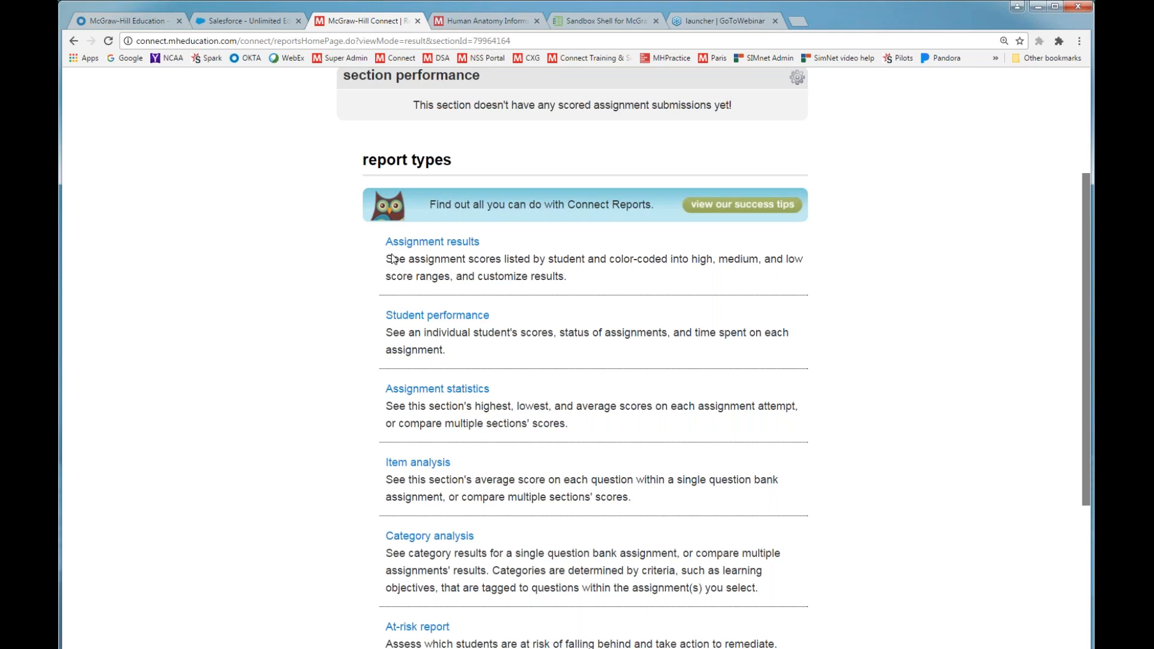
# In the Assignment Results report, select the Study of Human Anatomy, Tutorial Homework, Self-Study Quiz and Chapter Quiz assignments for Chapter 1, and include all attempts
pyautogui.click(430, 243)
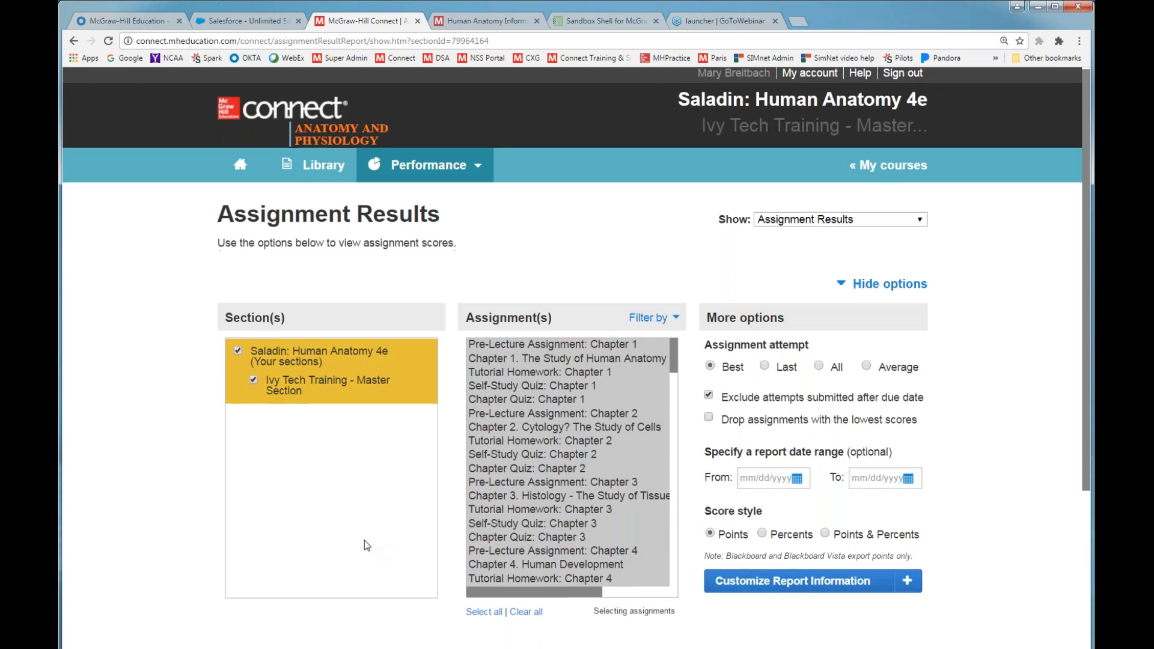
pyautogui.scroll(-3, 364, 540)
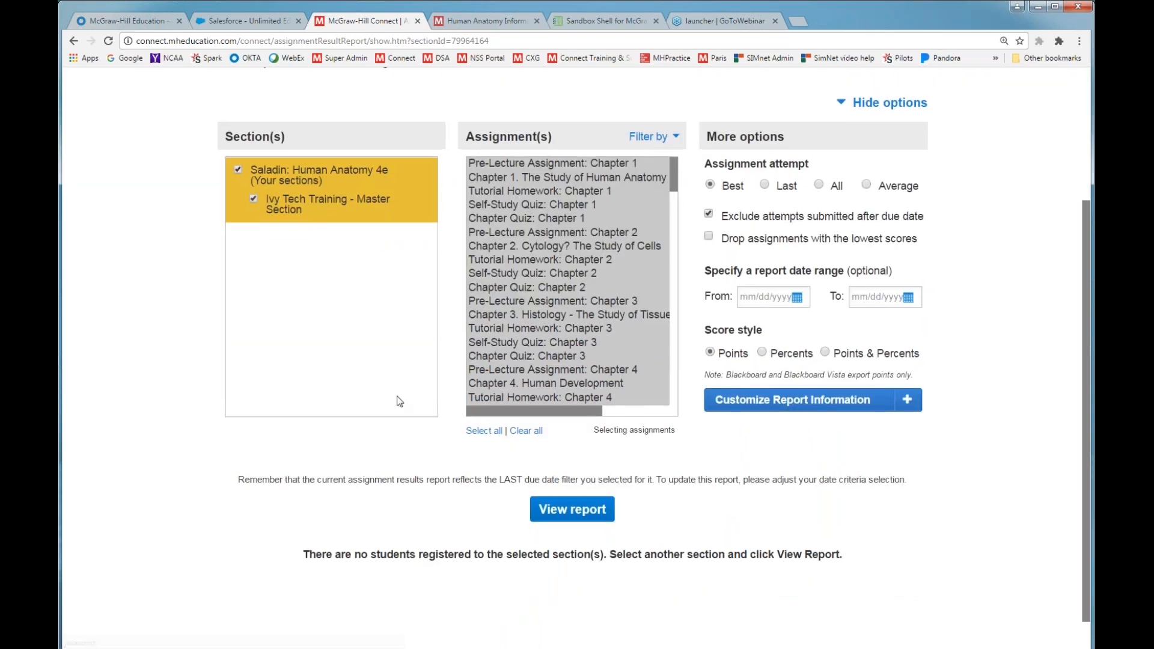
pyautogui.scroll(1, 397, 399)
pyautogui.click(492, 239)
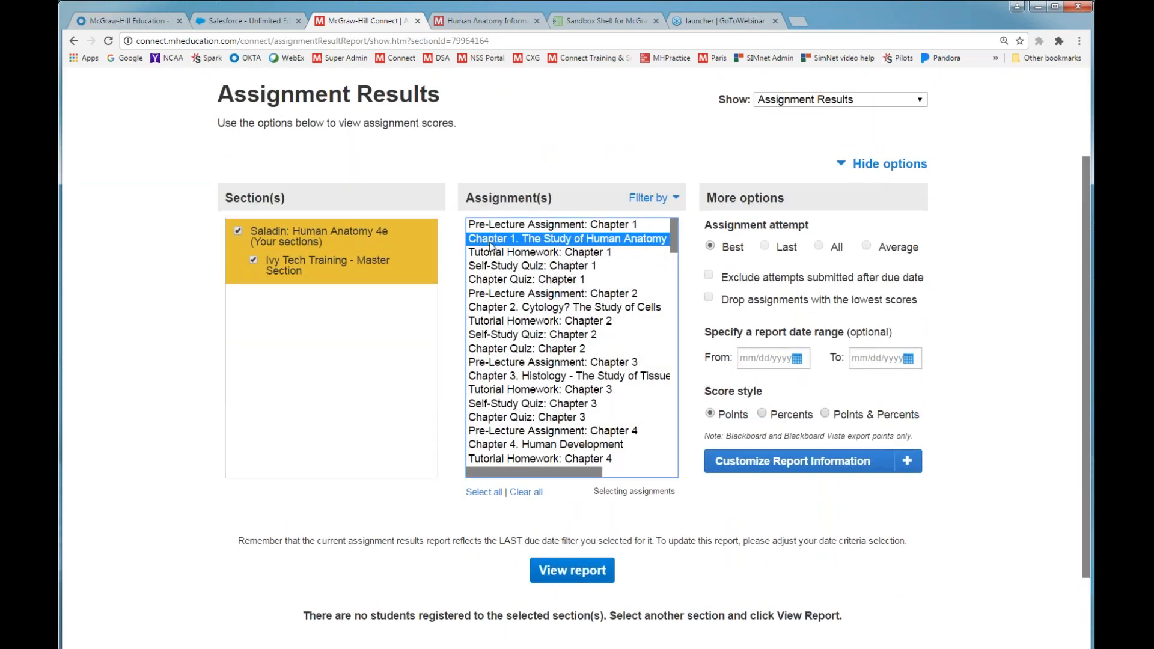
pyautogui.keyDown('ctrl'); pyautogui.click(492, 279); pyautogui.keyUp('ctrl')
pyautogui.keyDown('ctrl'); pyautogui.click(493, 266); pyautogui.keyUp('ctrl')
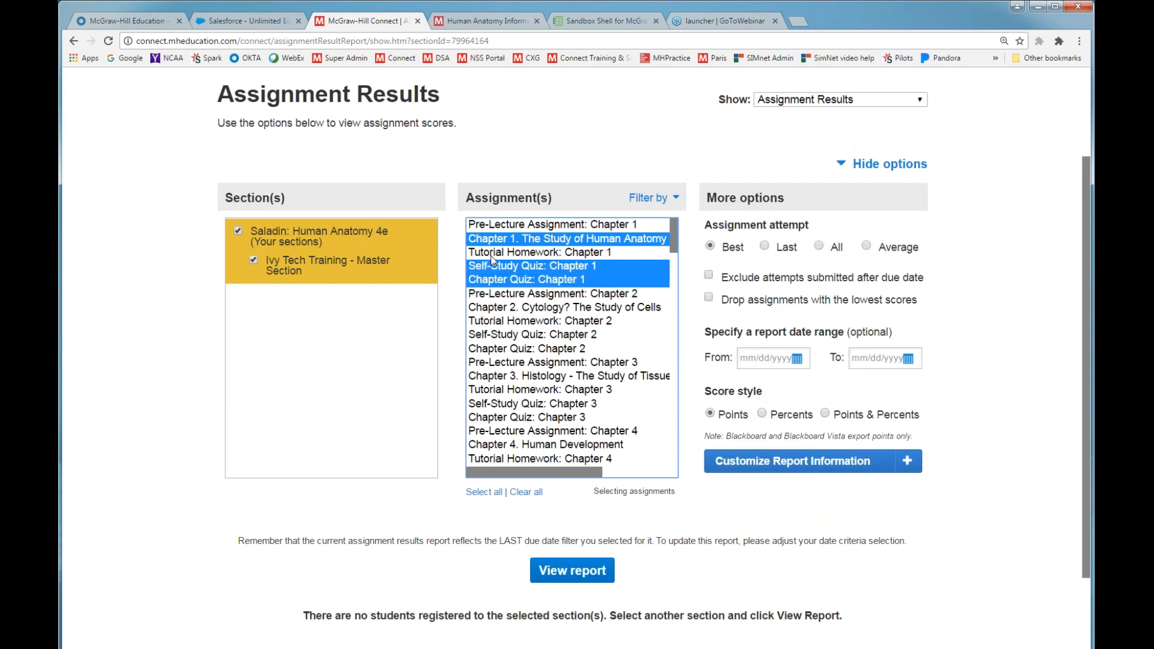
pyautogui.keyDown('ctrl'); pyautogui.click(494, 253); pyautogui.keyUp('ctrl')
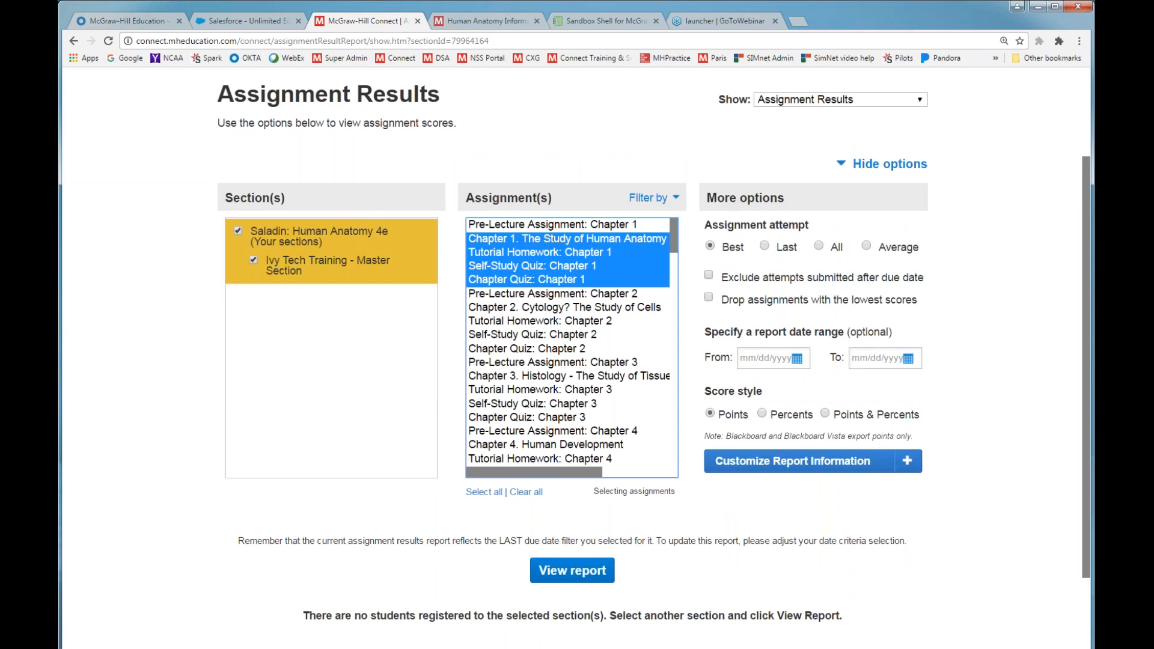
pyautogui.click(820, 248)
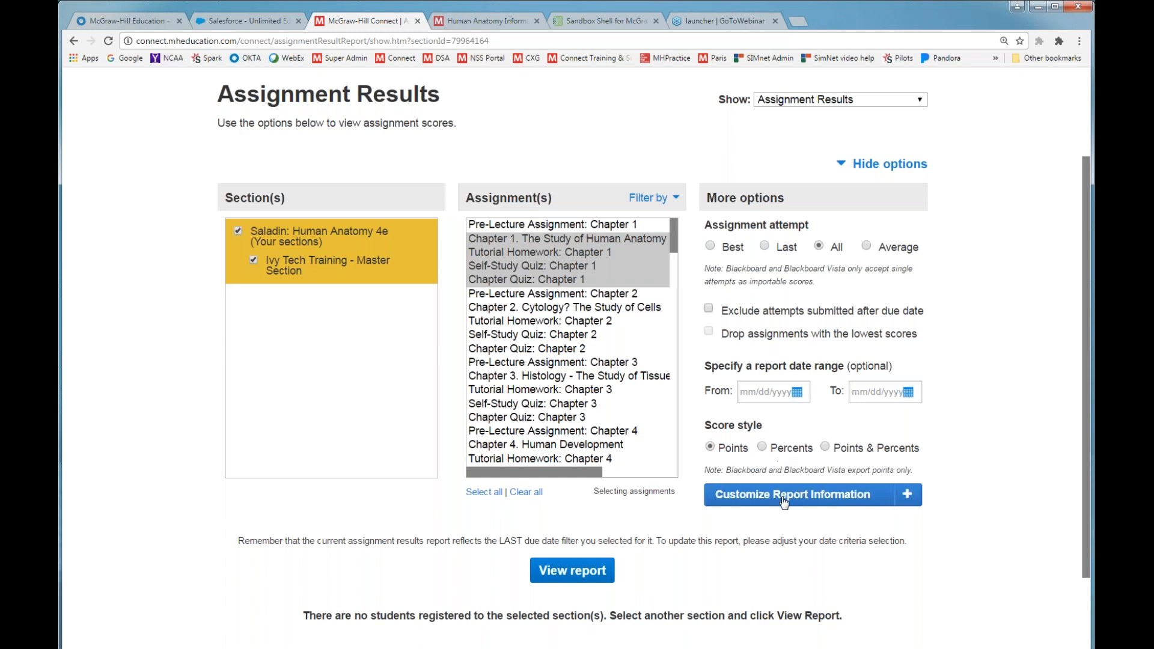
# Return to the overview of all reports and review the report types down to the adaptive assignment reports
pyautogui.scroll(1, 625, 390)
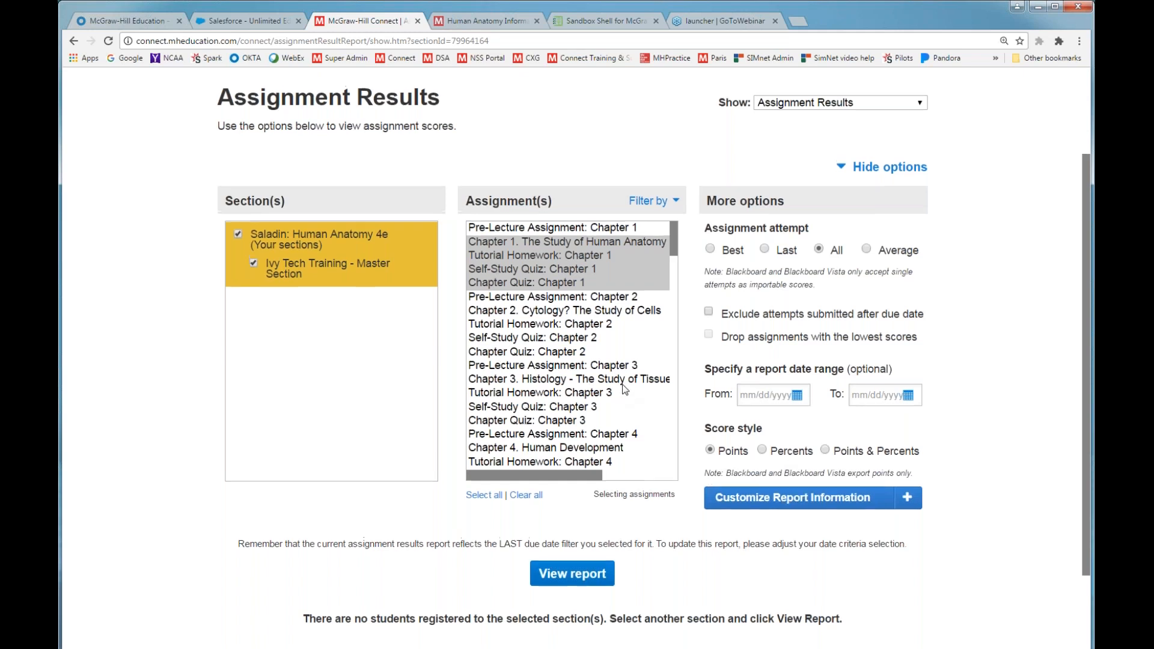
pyautogui.scroll(2, 625, 390)
pyautogui.moveTo(415, 182)
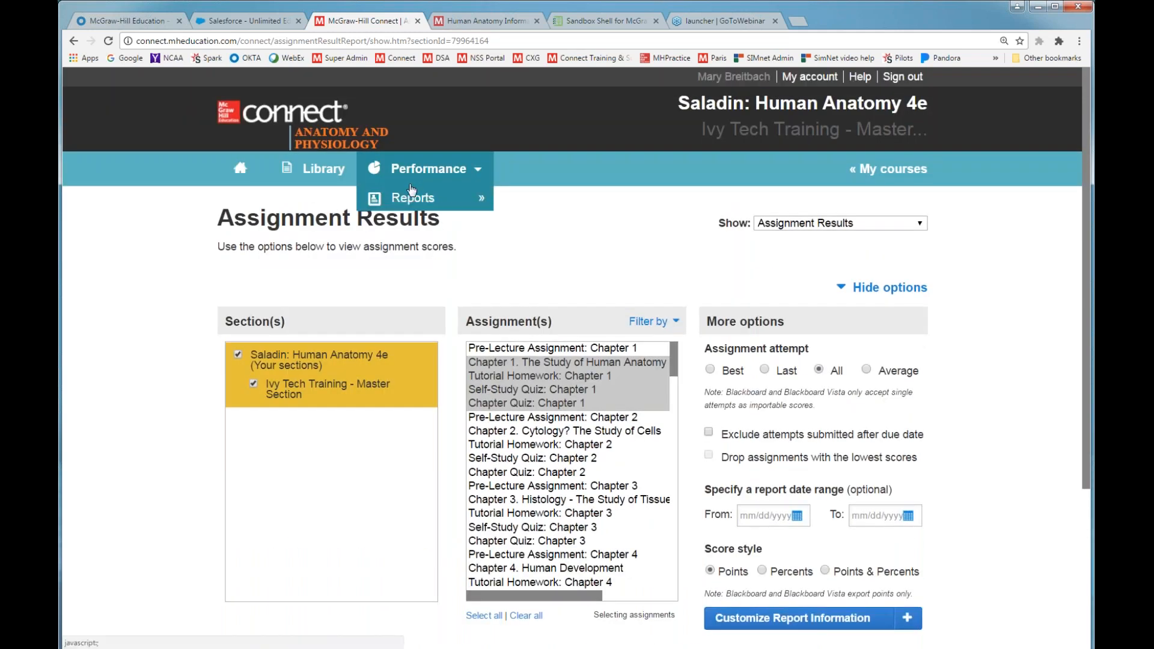
pyautogui.moveTo(409, 205)
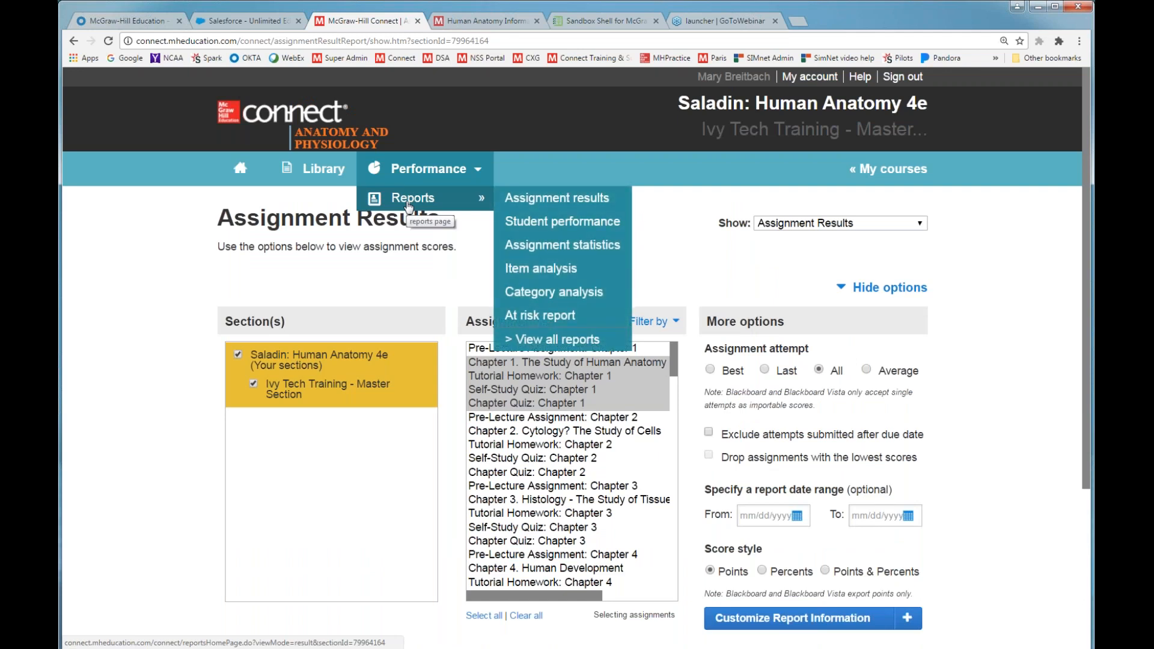
pyautogui.click(582, 346)
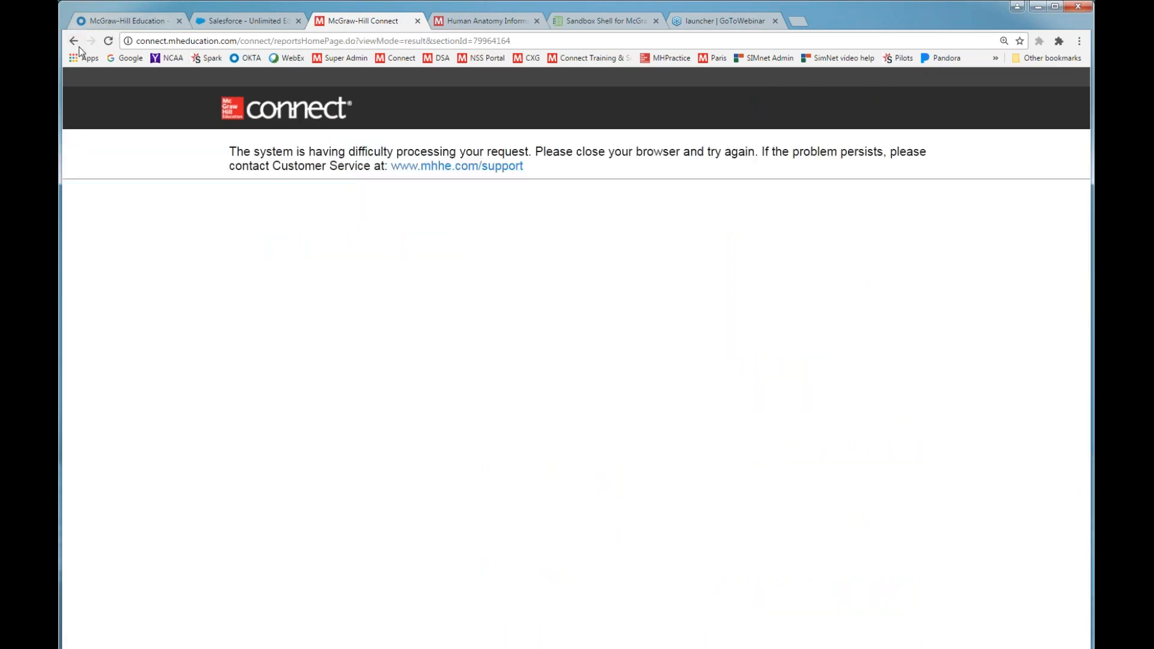
pyautogui.click(76, 44)
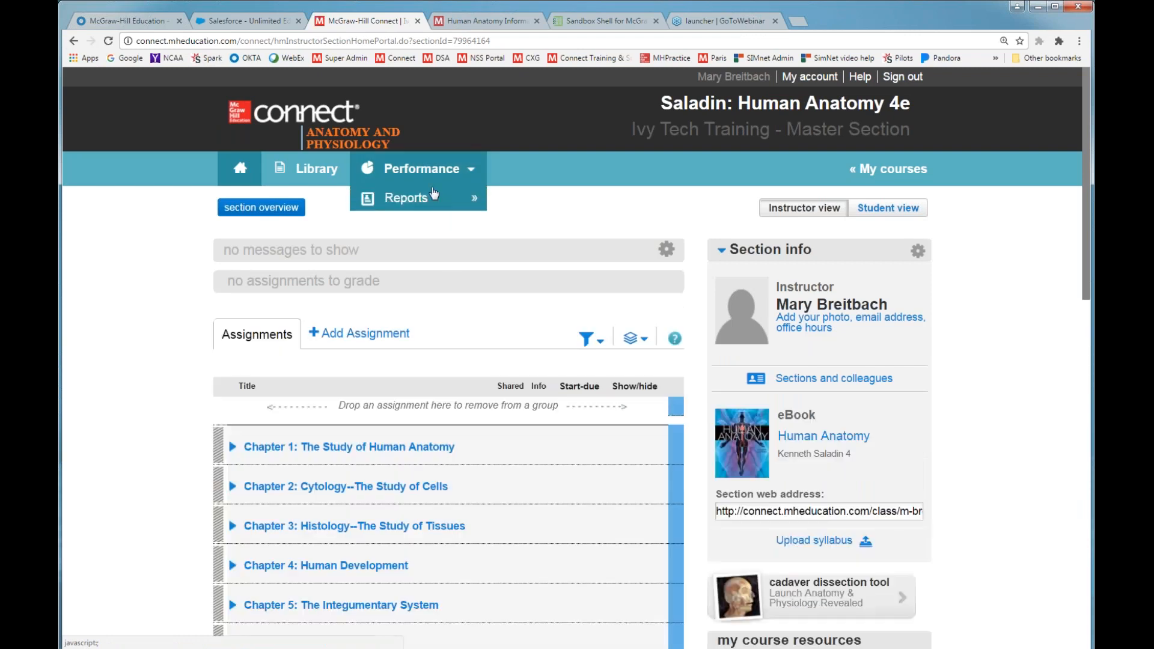
pyautogui.click(508, 338)
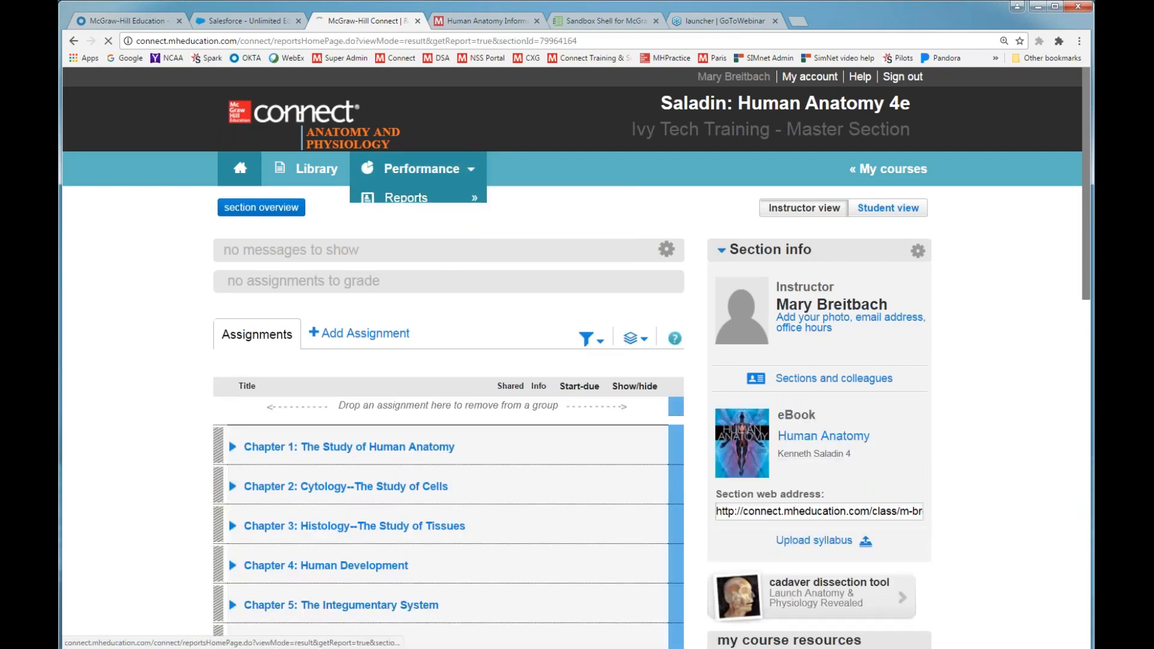
pyautogui.scroll(-4, 193, 386)
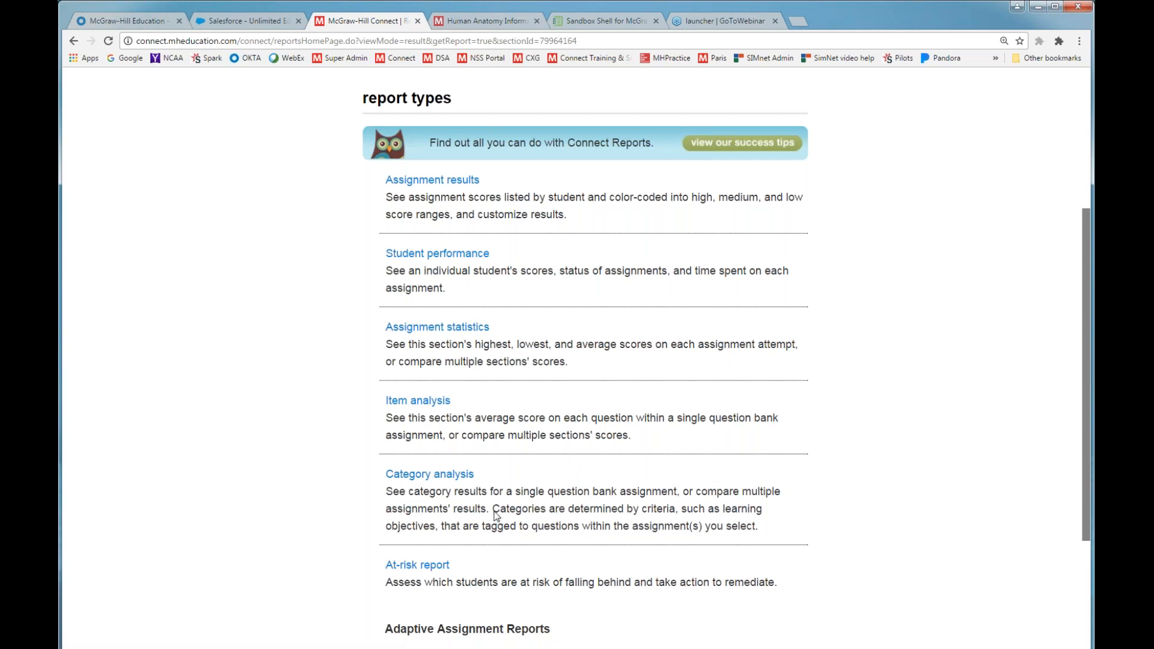
pyautogui.scroll(-2, 495, 517)
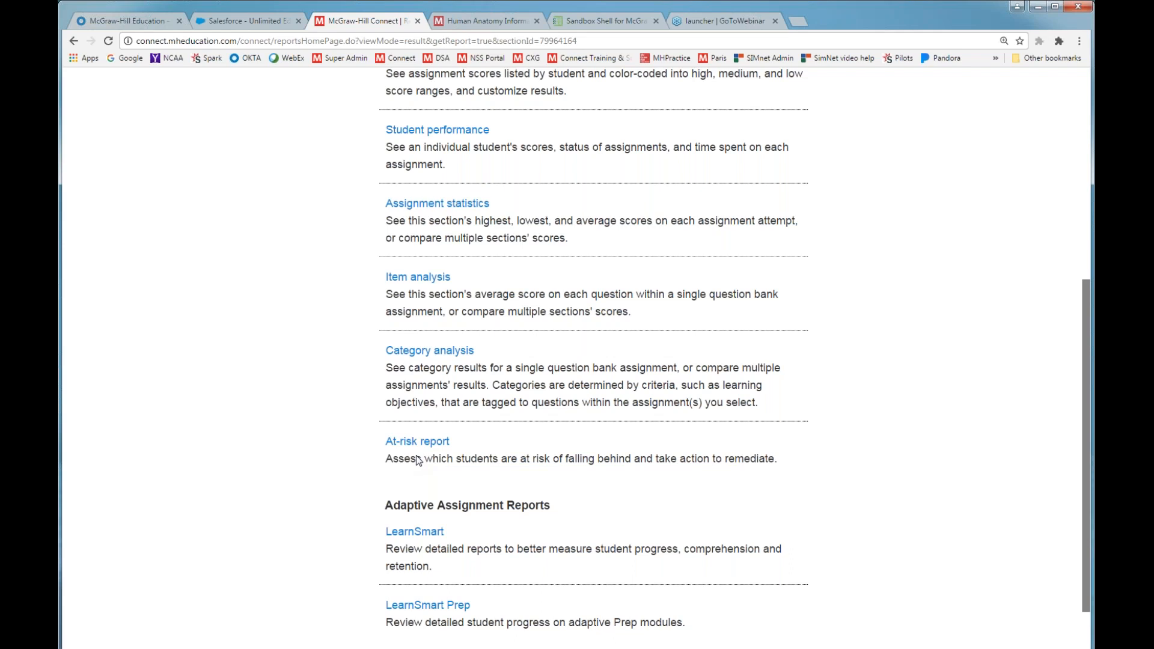
# Open the LearnSmart adaptive assignment report and look through its available result categories
pyautogui.click(416, 534)
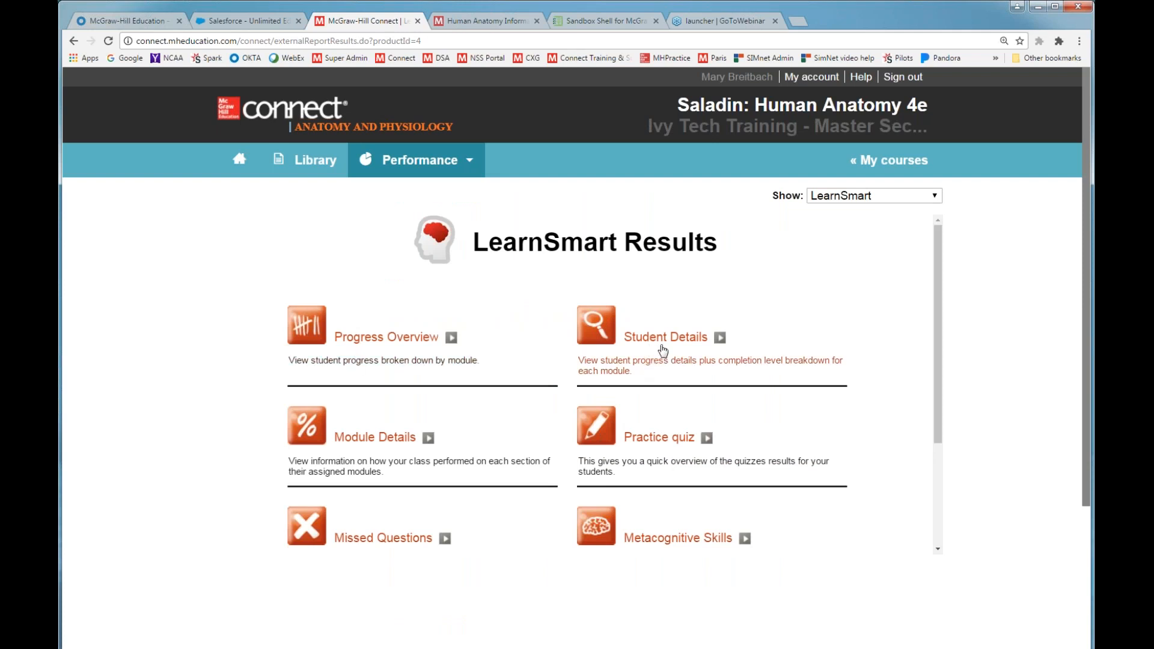
pyautogui.moveTo(936, 352); pyautogui.dragTo(936, 423)
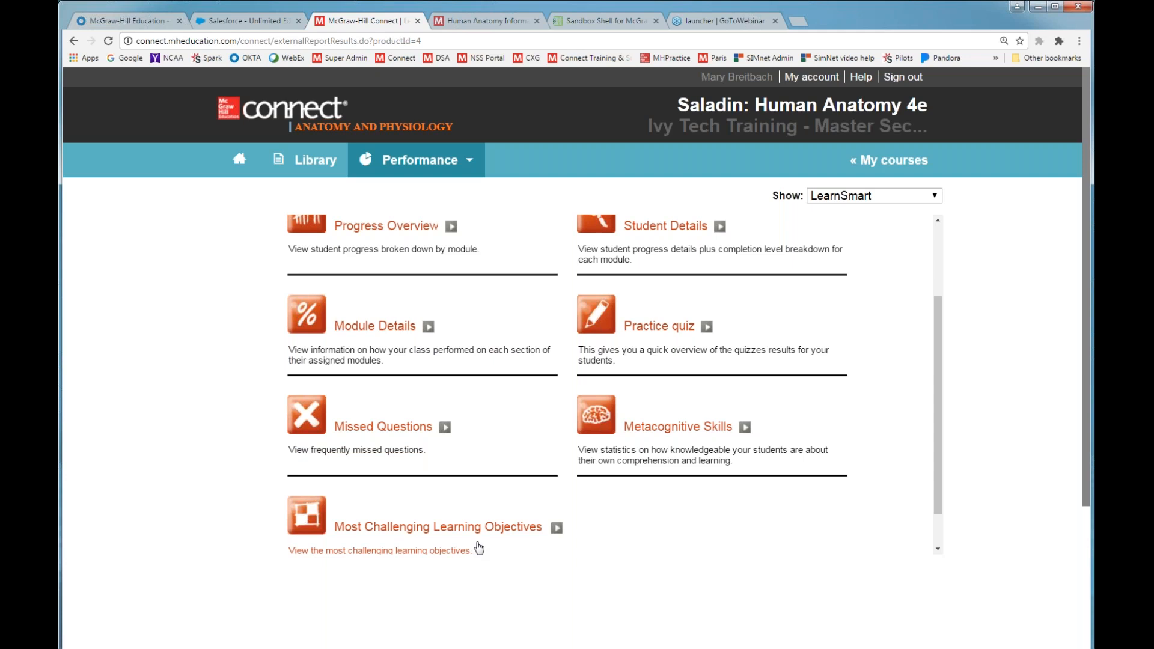
pyautogui.moveTo(937, 486); pyautogui.dragTo(941, 392)
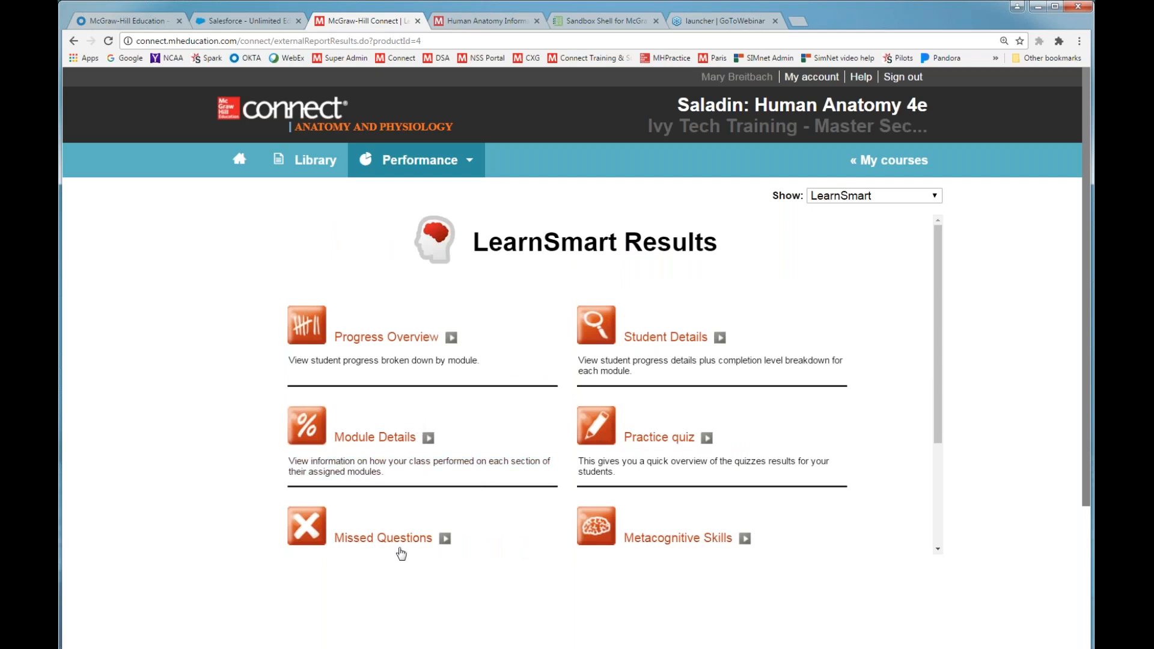
# Return from the LearnSmart results to the section's home page and reload it to load the assignment list
pyautogui.click(425, 171)
pyautogui.moveTo(404, 191)
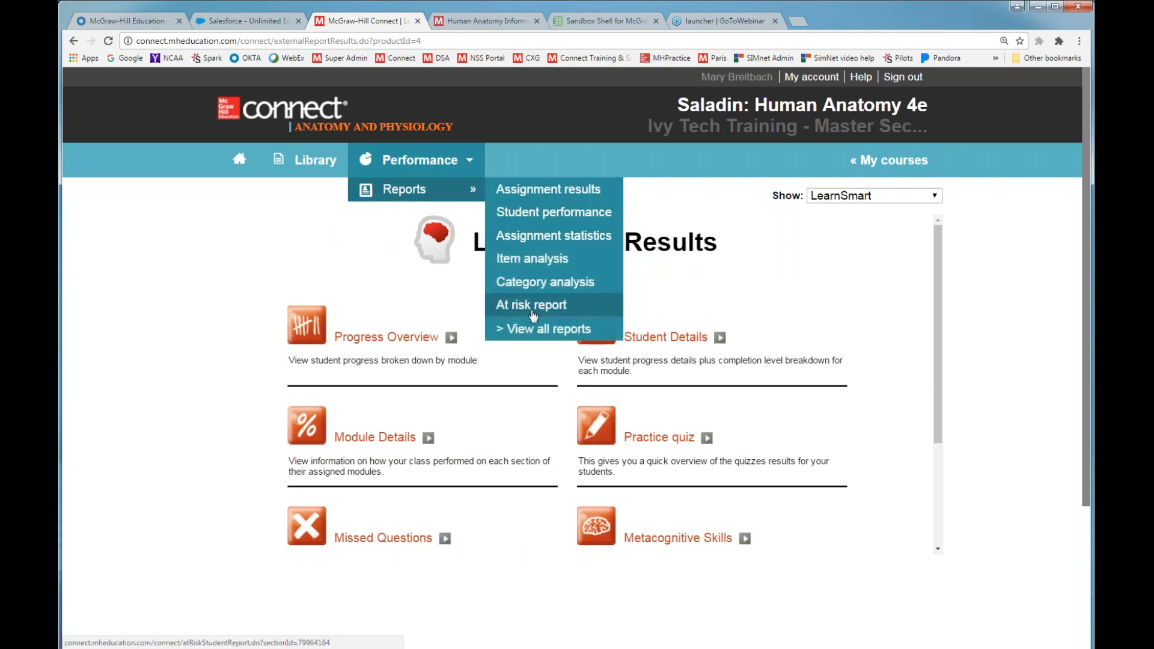
pyautogui.click(241, 161)
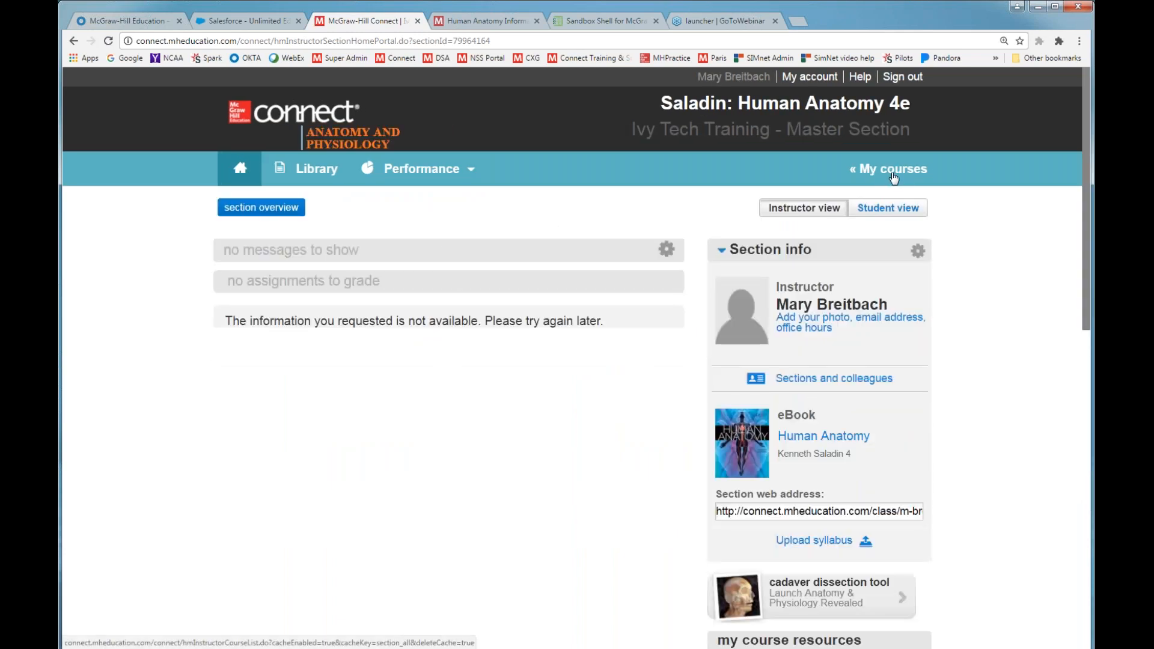
pyautogui.click(108, 42)
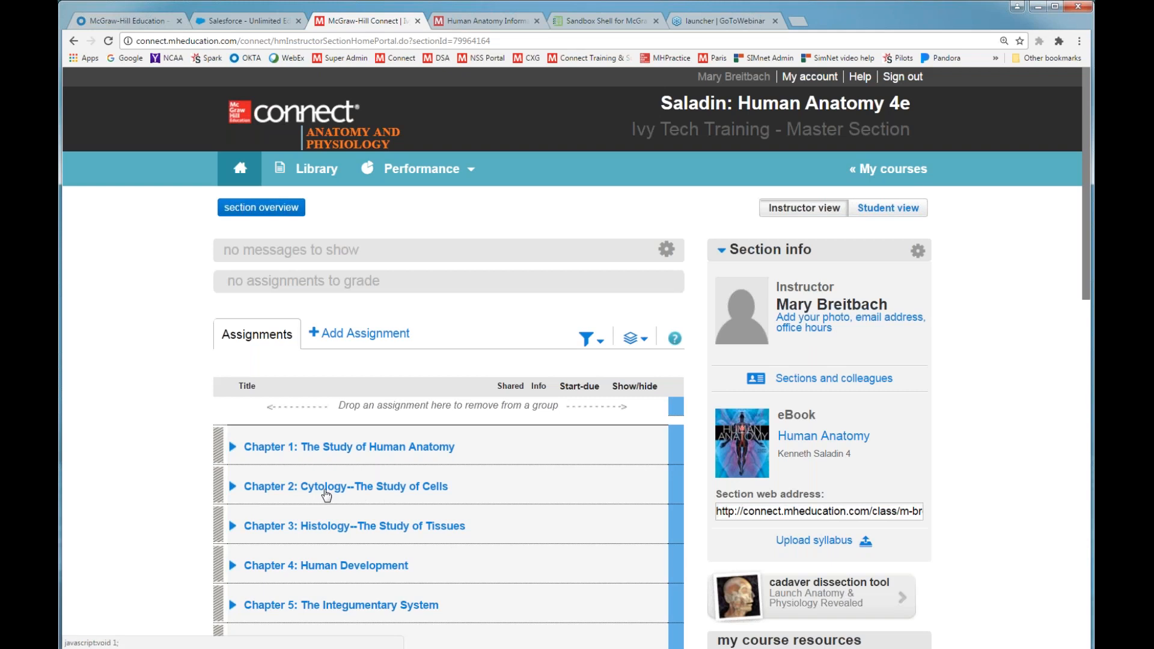
# Preview the section in student view, expand the Chapter 1: The Study of Human Anatomy assignments, and return to instructor view
pyautogui.click(880, 210)
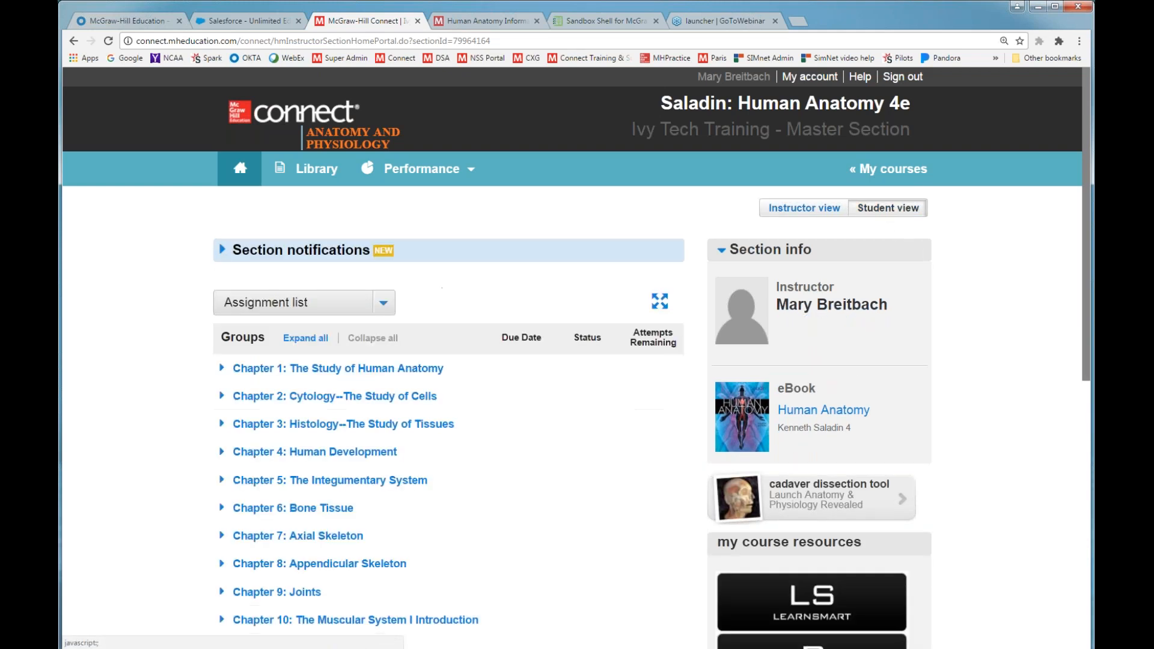
pyautogui.click(223, 370)
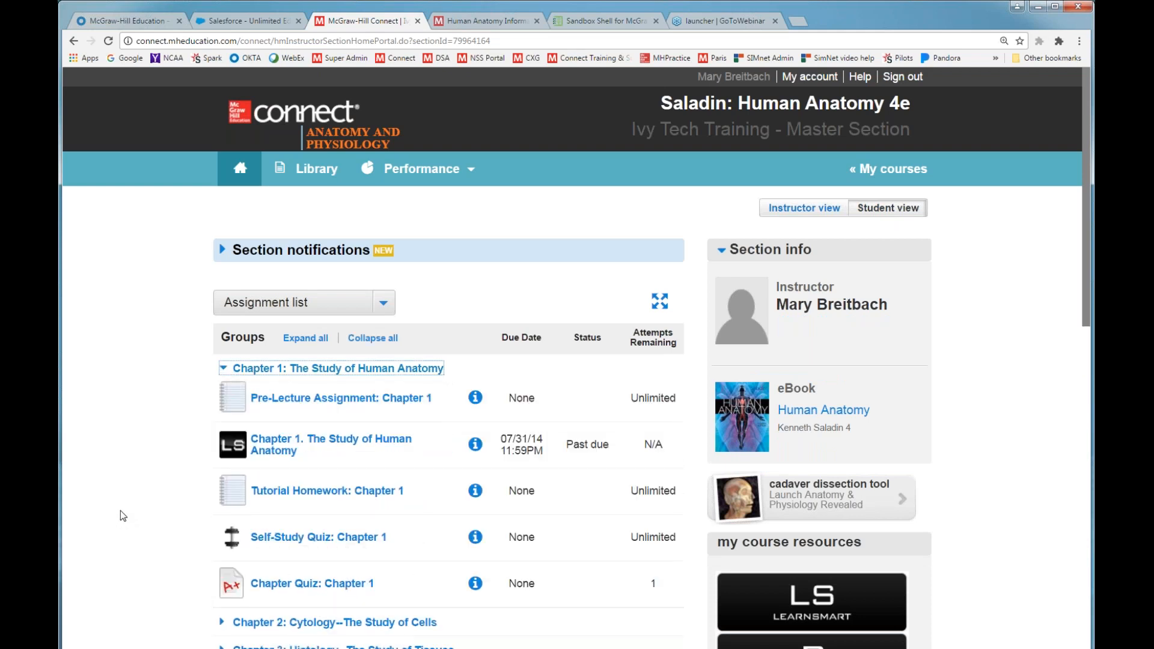
pyautogui.scroll(-1, 121, 511)
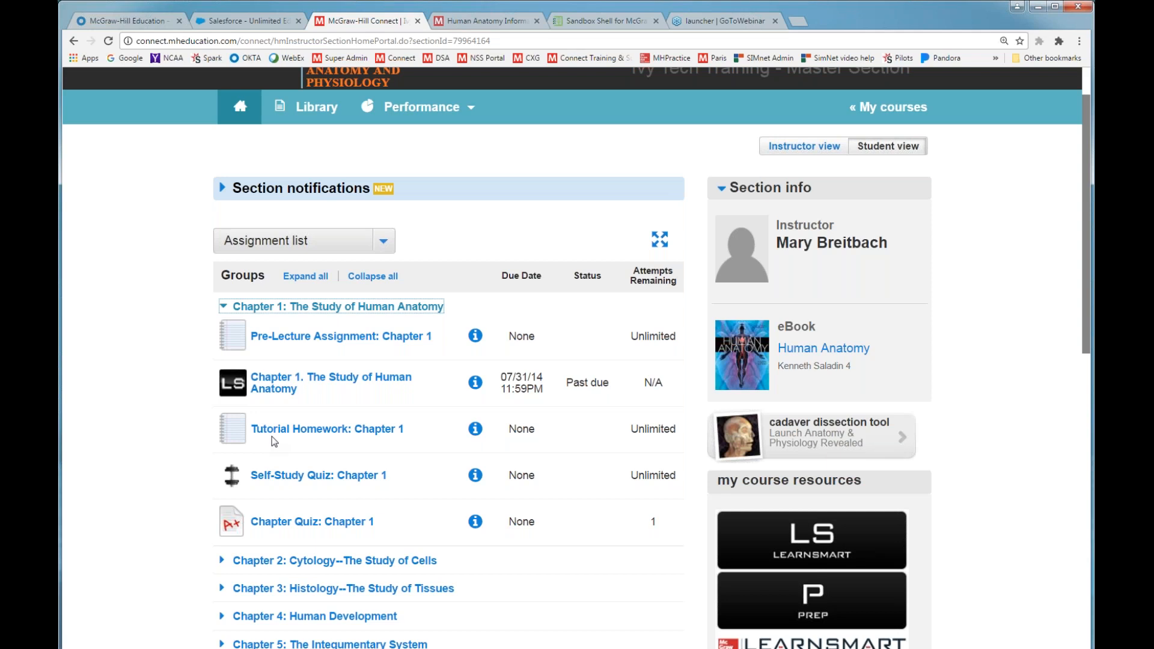
pyautogui.click(784, 148)
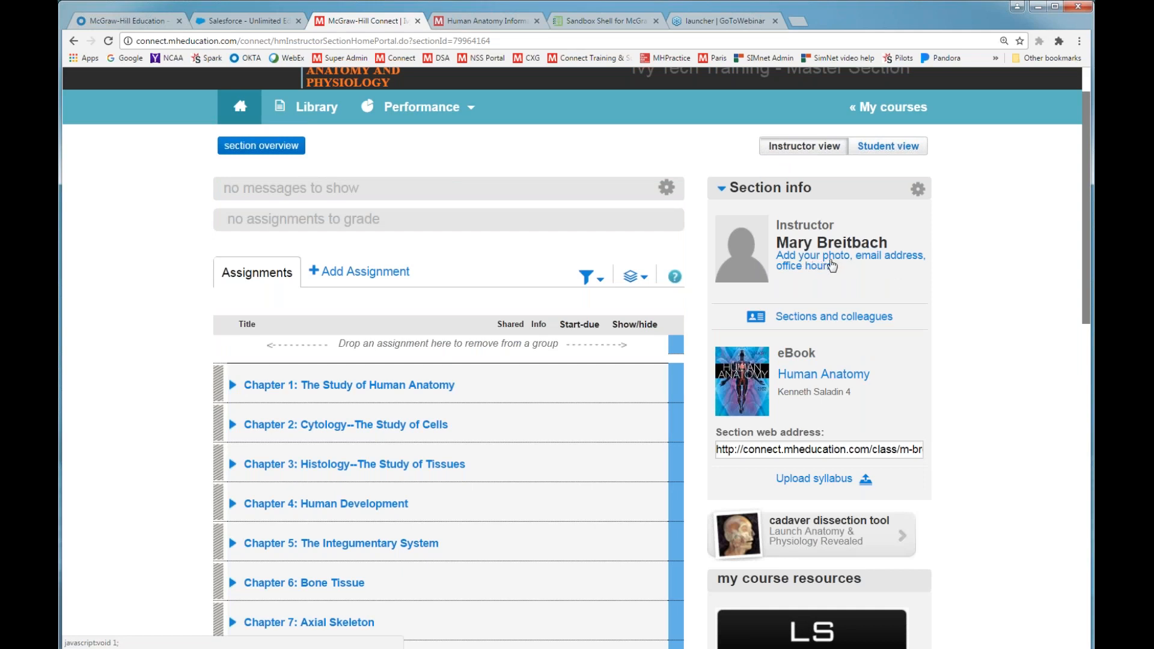
# Open the section's instructor info for editing, look through its picture, e-mail and basic info fields, and leave without saving
pyautogui.click(919, 191)
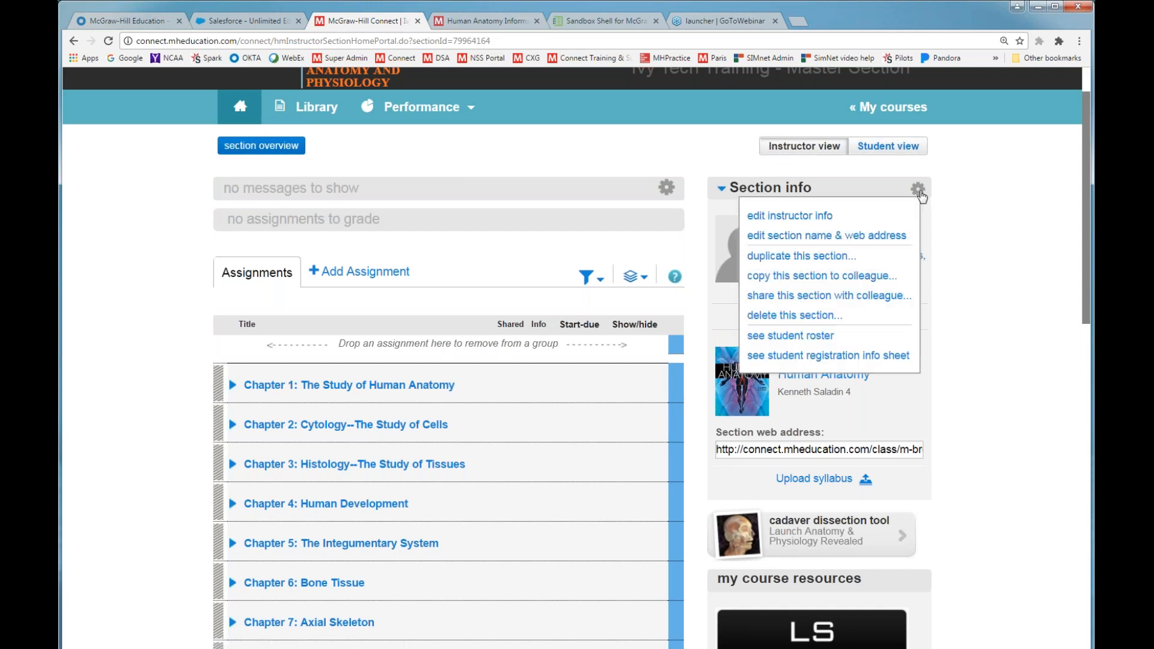
pyautogui.click(803, 222)
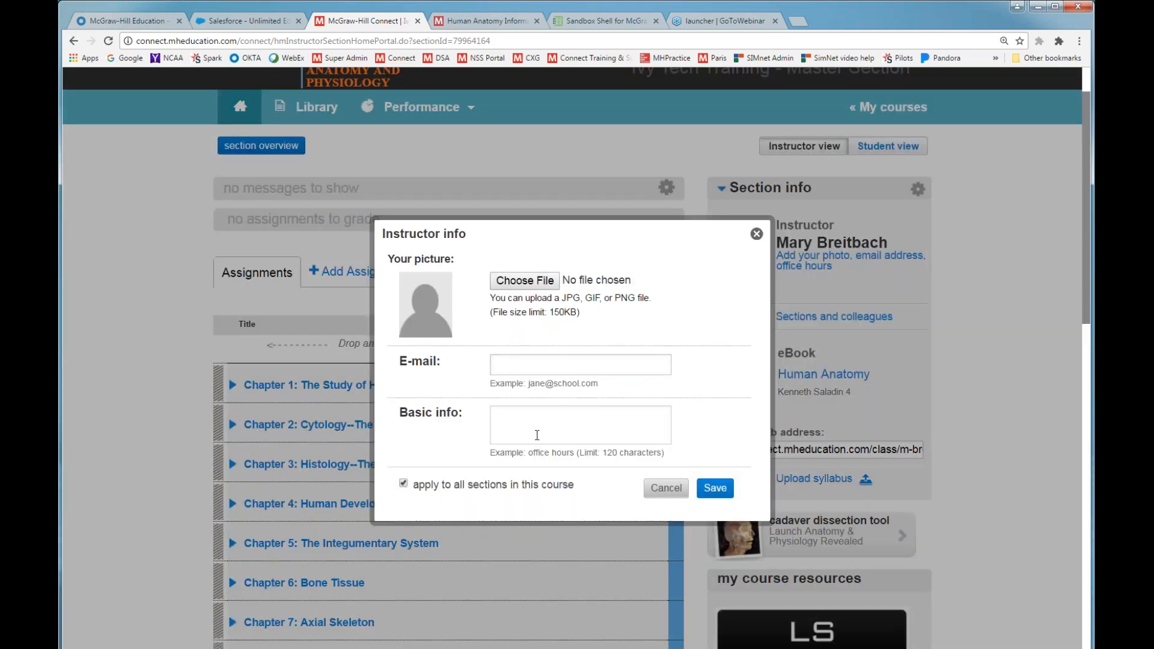
pyautogui.click(669, 489)
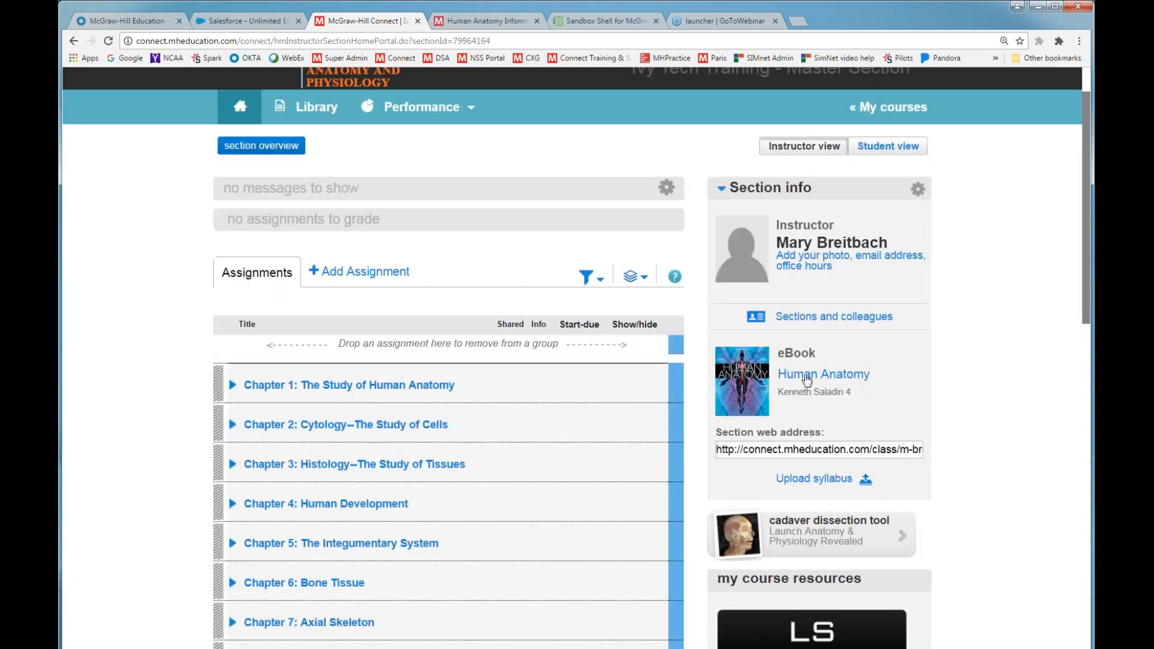
# Check the instructor's section info in student view, and return to instructor view to look over the section home page
pyautogui.click(881, 148)
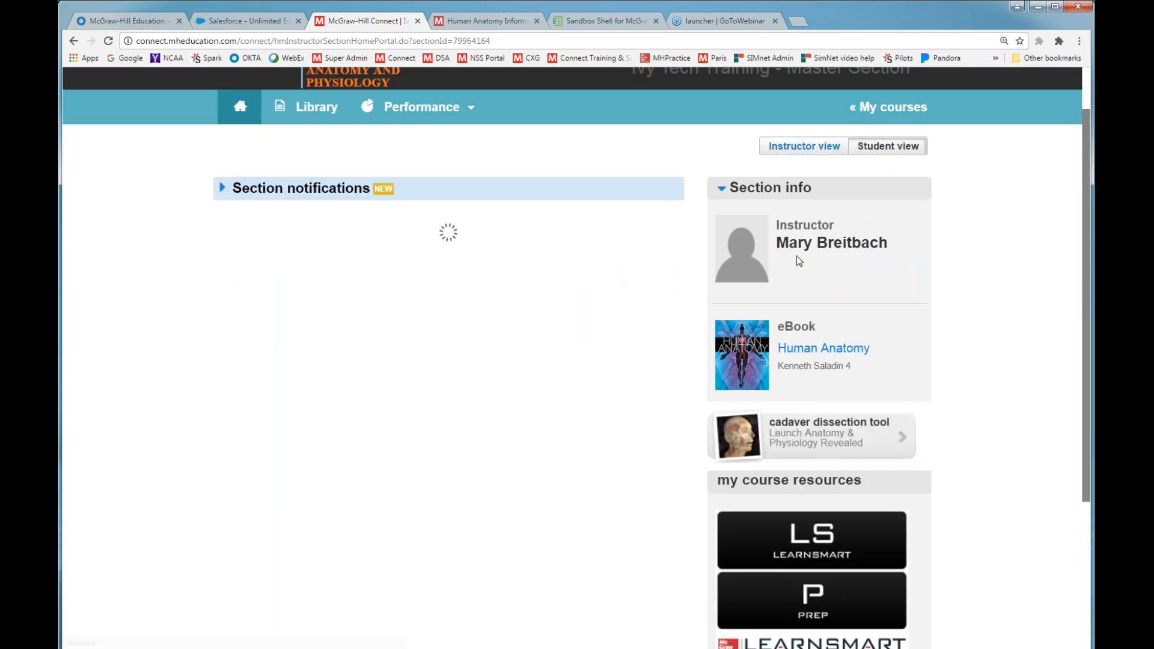
pyautogui.click(787, 153)
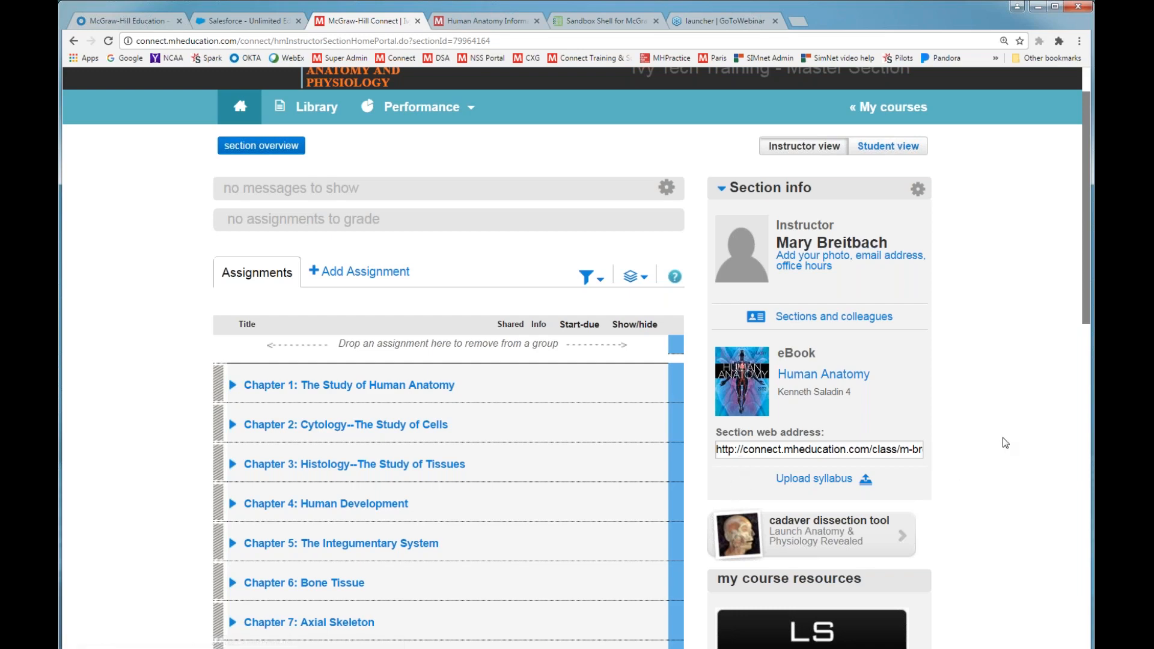
pyautogui.scroll(-2, 1006, 443)
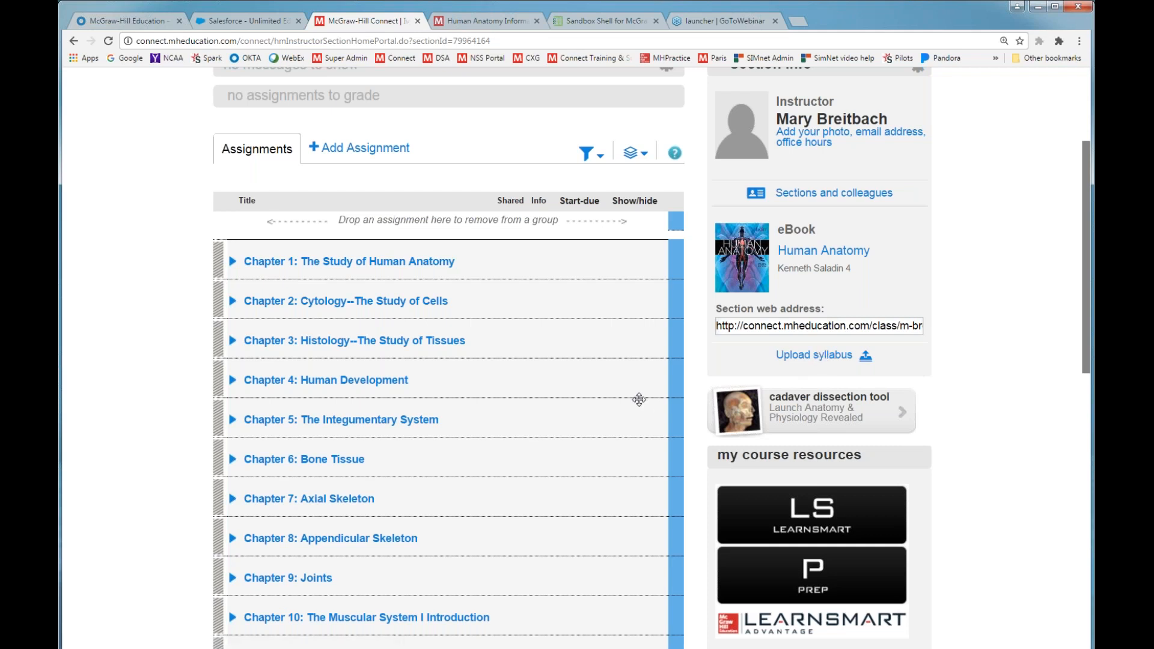
pyautogui.scroll(3, 639, 399)
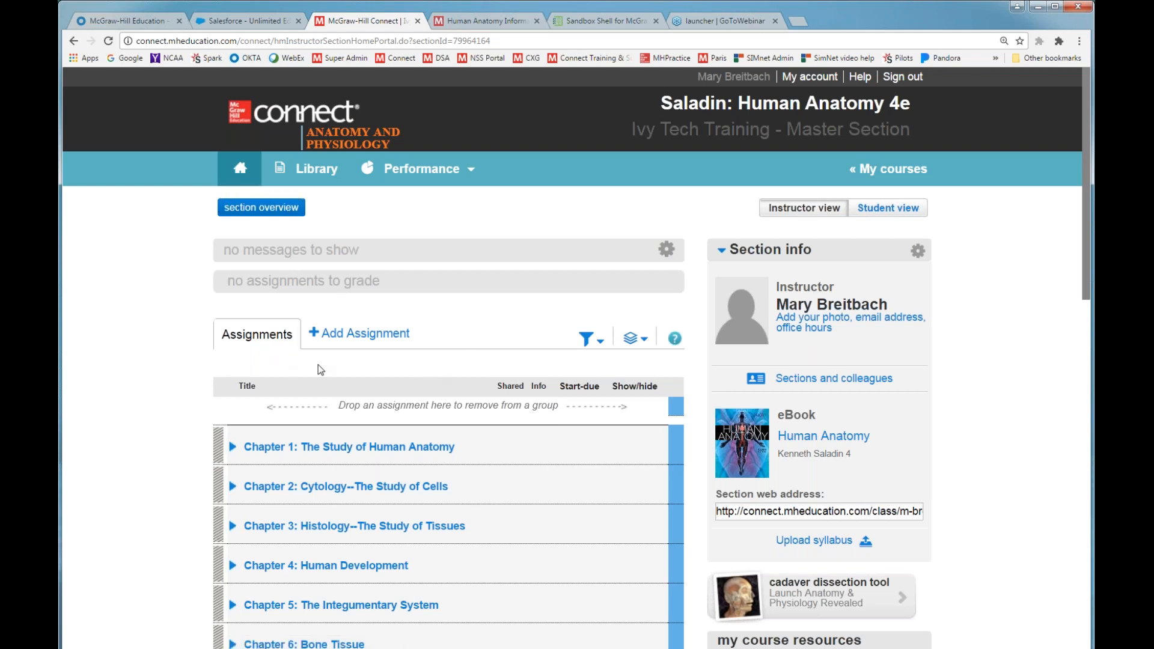
# Open the options for adding an assignment and look through the available assignment types
pyautogui.click(343, 337)
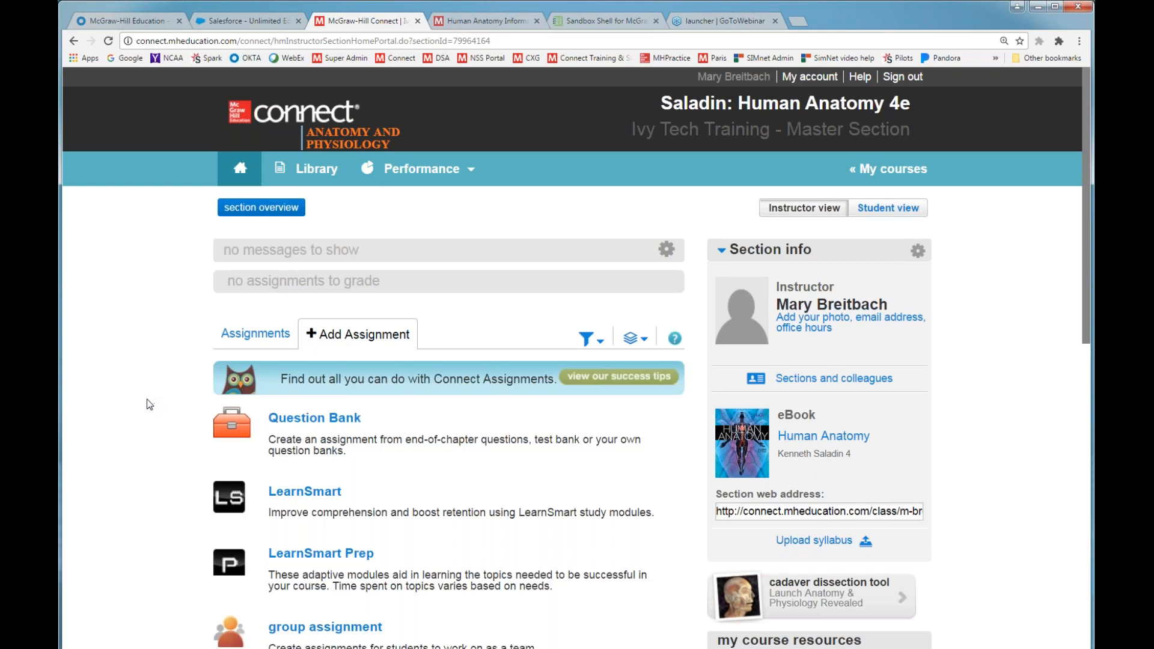
pyautogui.scroll(-5, 150, 404)
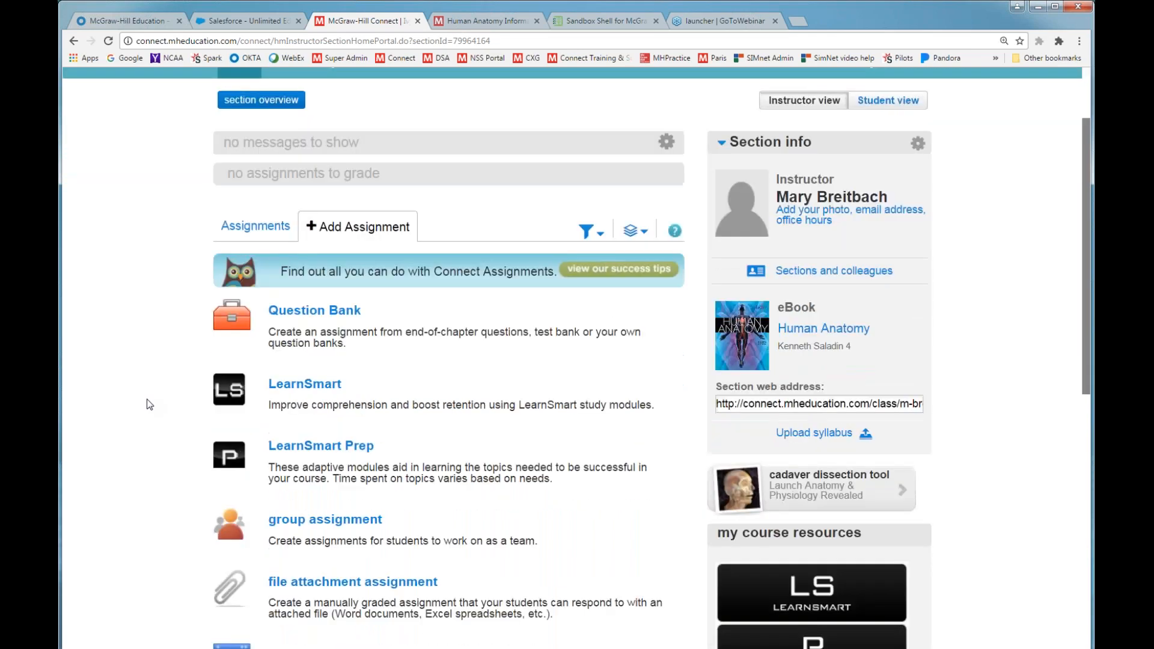
pyautogui.scroll(4, 151, 404)
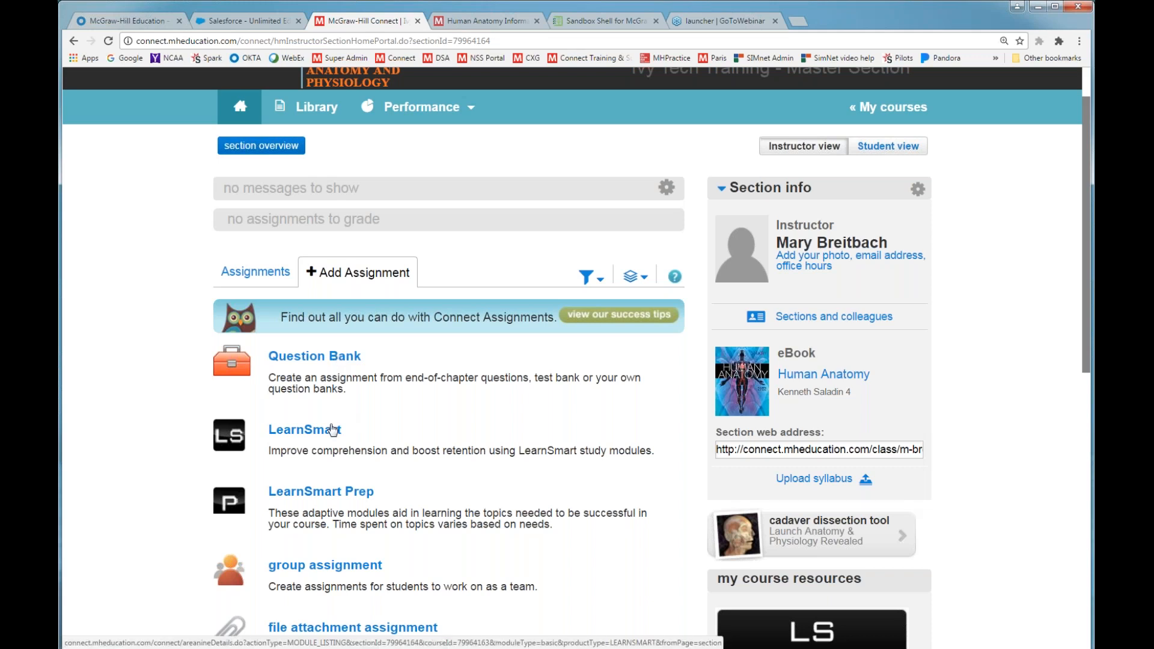
# Start a LearnSmart assignment for the Chapter 1. The Study of Human Anatomy module and review its setup settings
pyautogui.click(296, 434)
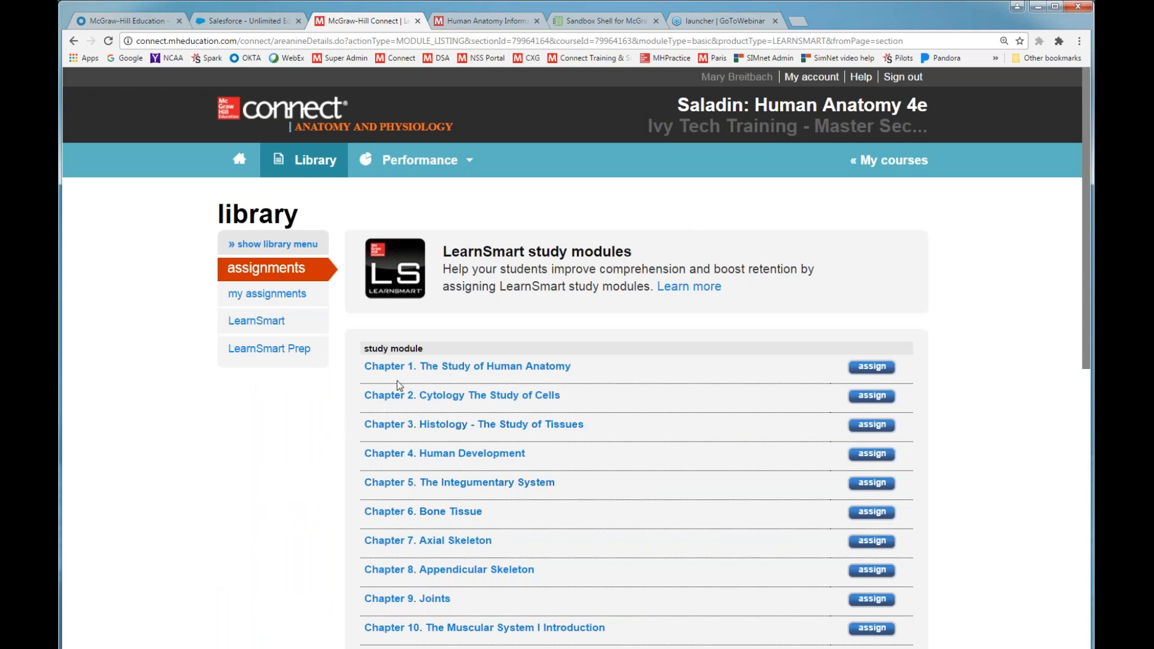
pyautogui.click(865, 371)
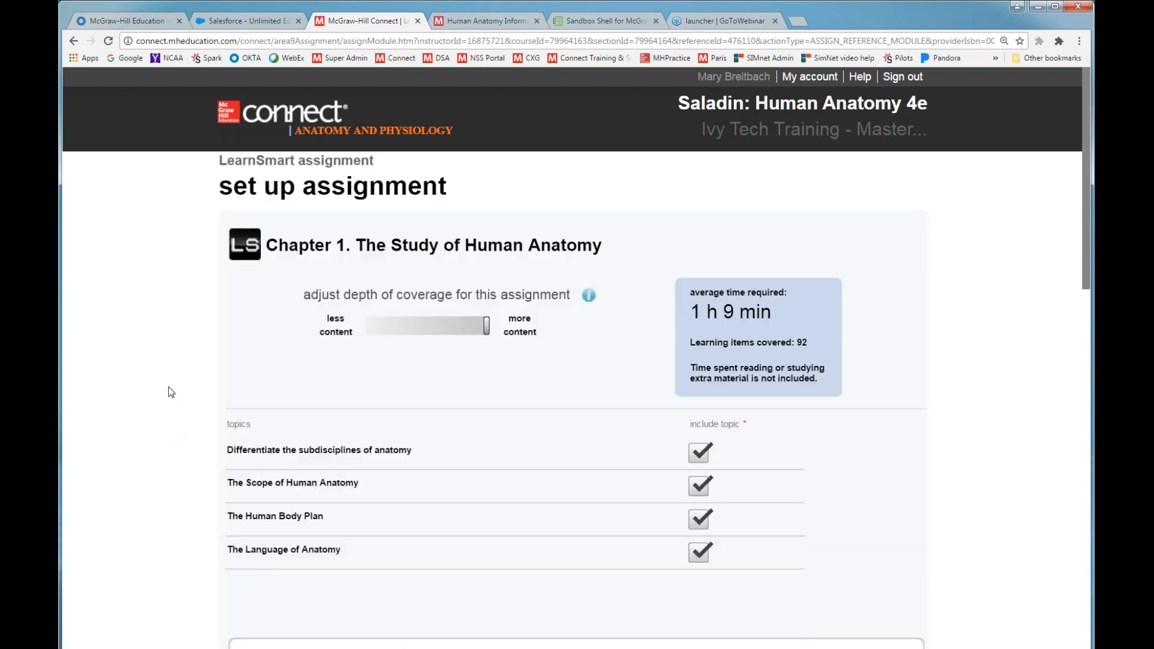
pyautogui.scroll(-3, 168, 387)
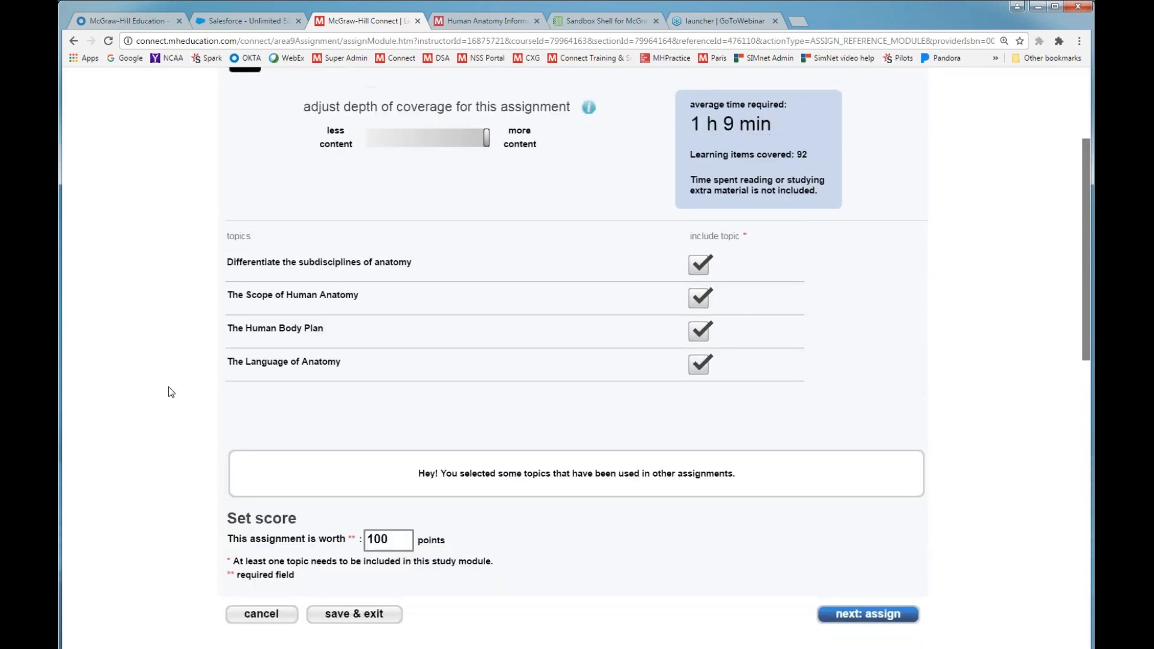
pyautogui.scroll(3, 169, 392)
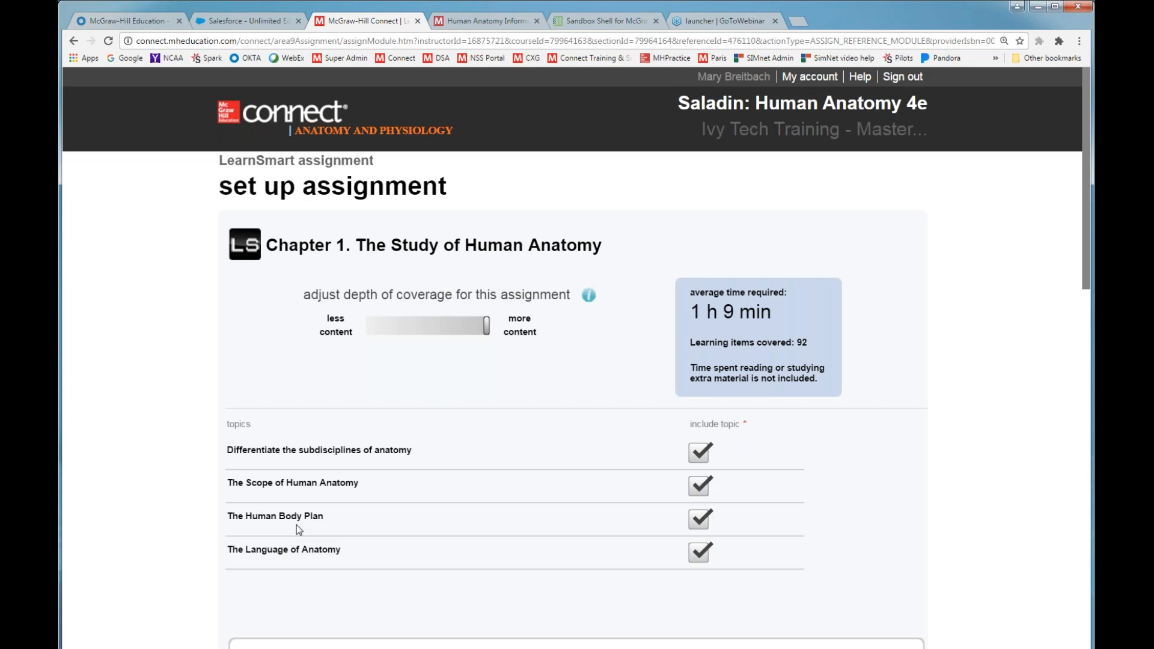
# Exclude the topic The Human Body Plan from the assignment, and include it again
pyautogui.click(699, 521)
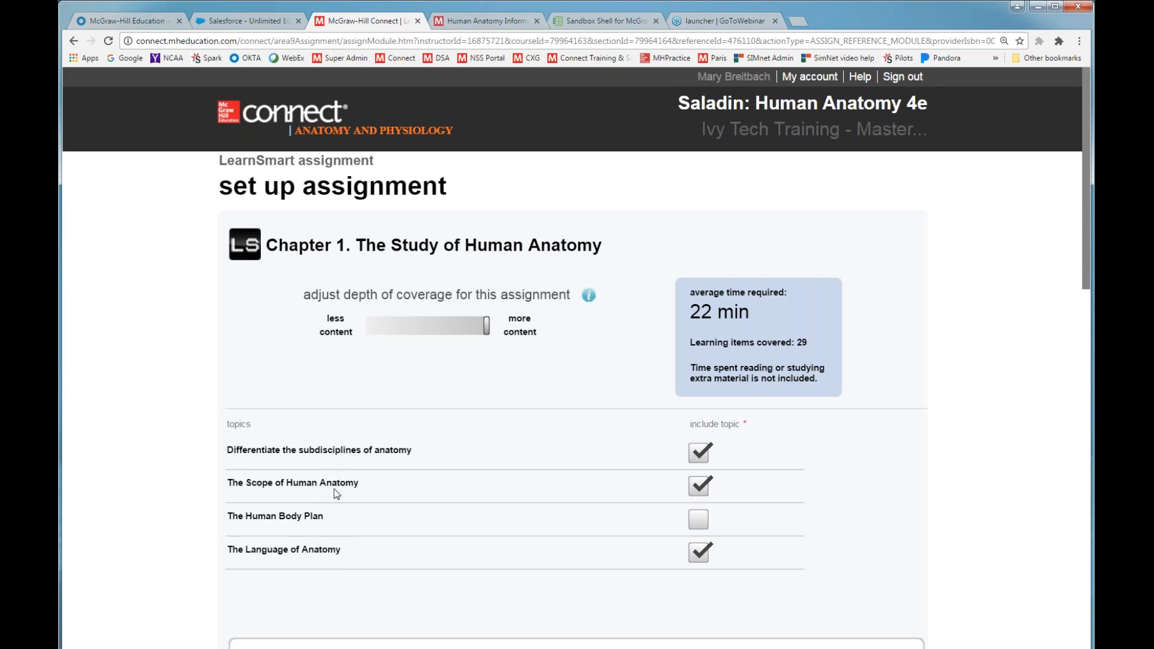
pyautogui.click(701, 525)
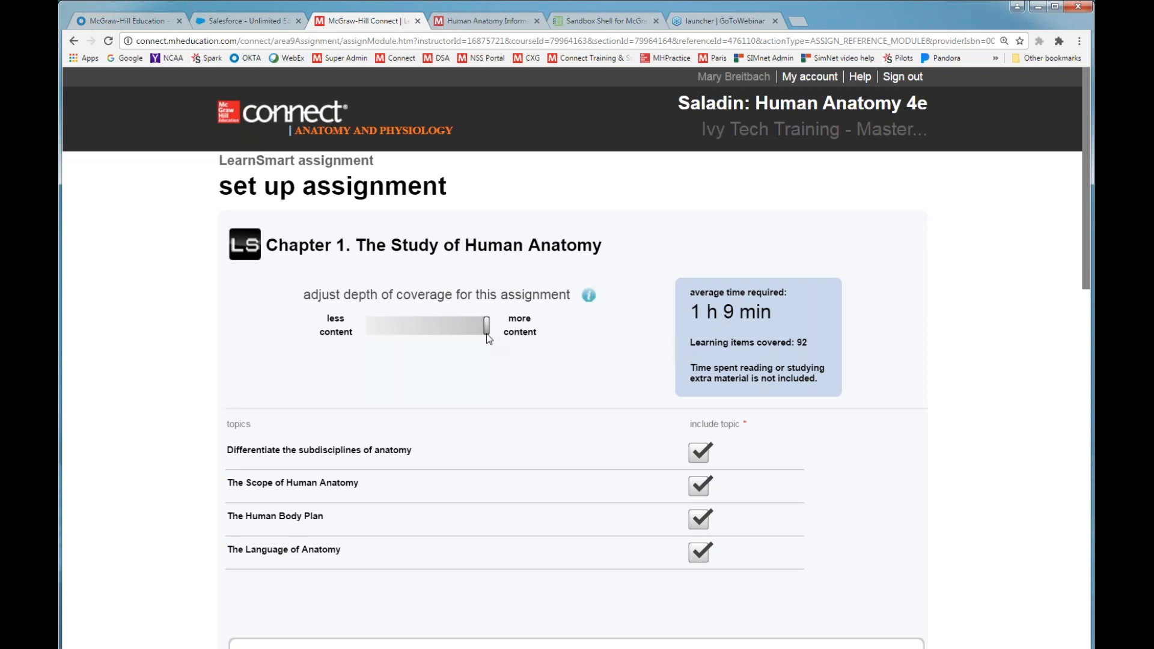
# Reduce the assignment's depth of coverage to about midway between less content and more content
pyautogui.moveTo(488, 333); pyautogui.dragTo(430, 326)
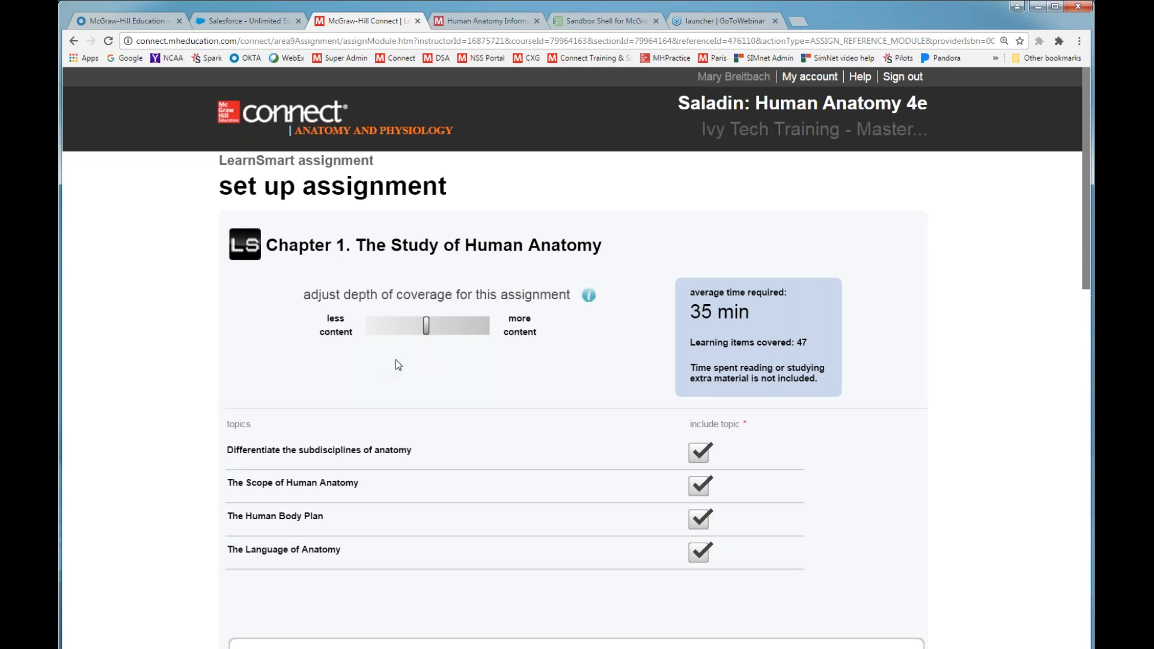
pyautogui.moveTo(425, 336)
pyautogui.mouseDown()
pyautogui.moveTo(386, 337)
pyautogui.moveTo(434, 336)
pyautogui.mouseUp()
# Exclude the topics The Human Body Plan and The Language of Anatomy, and include both again
pyautogui.click(699, 519)
pyautogui.click(704, 552)
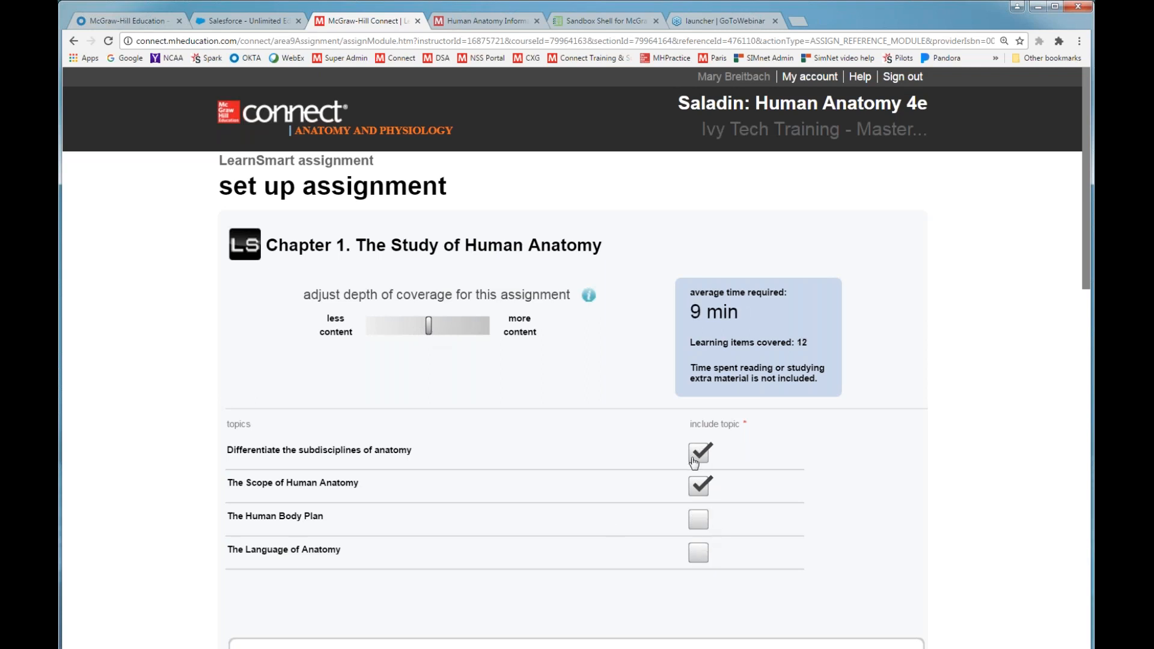
pyautogui.click(701, 521)
pyautogui.click(699, 552)
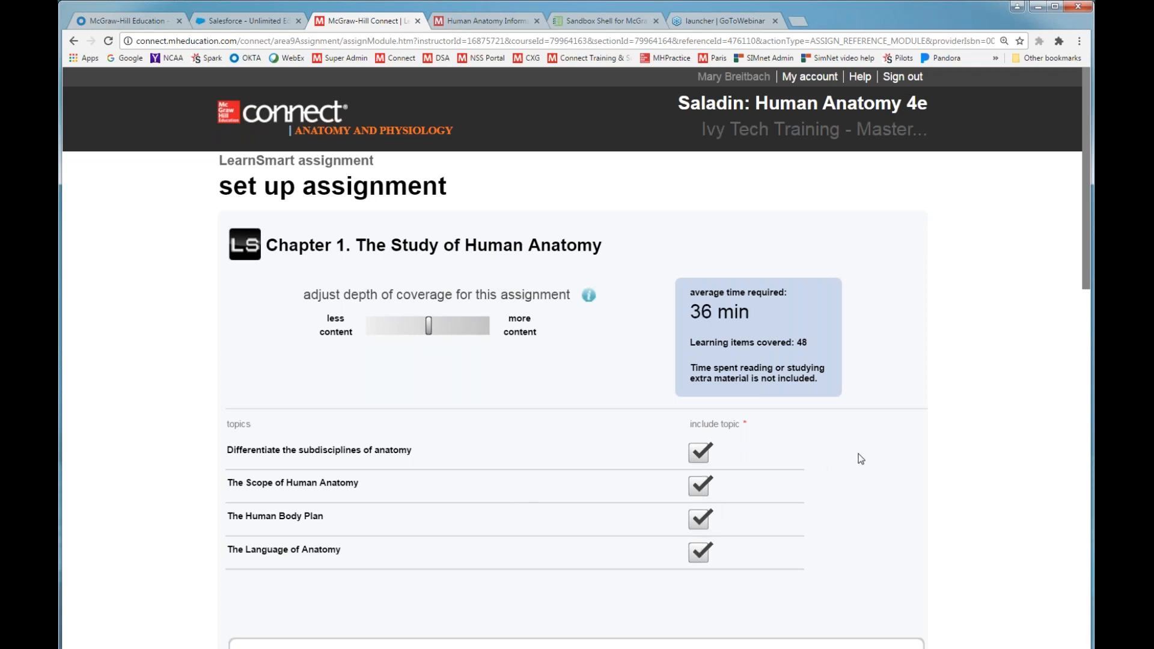
# Keep the assignment worth 100 points and proceed to assigning it to students
pyautogui.scroll(-4, 861, 455)
pyautogui.doubleClick(388, 480)
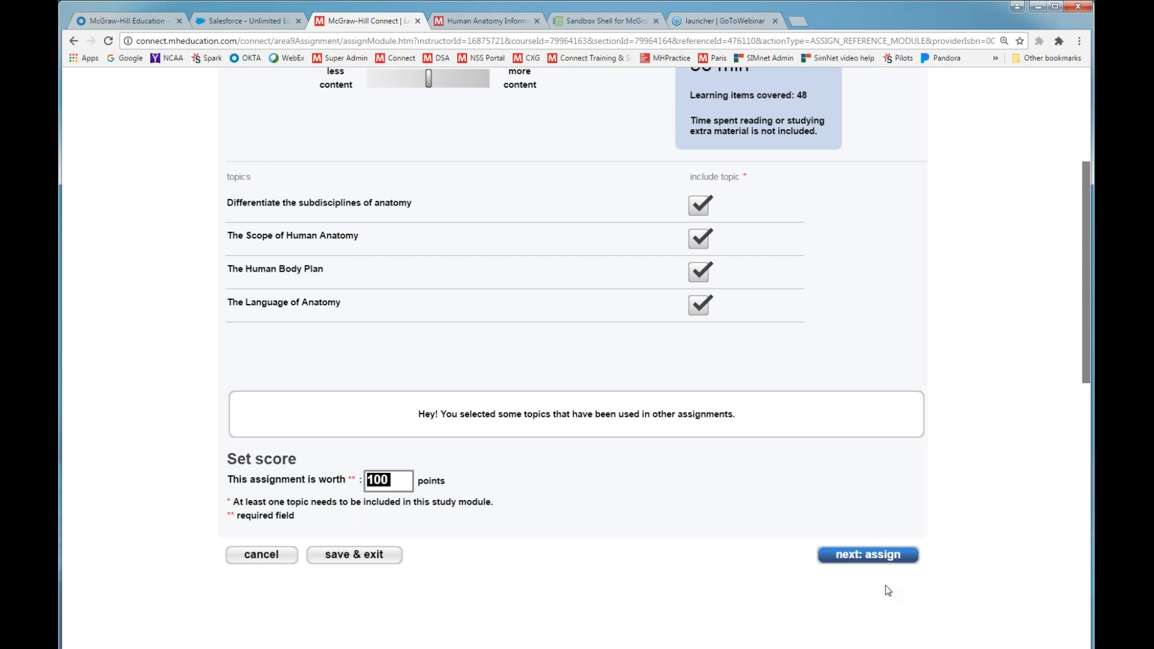
pyautogui.click(879, 561)
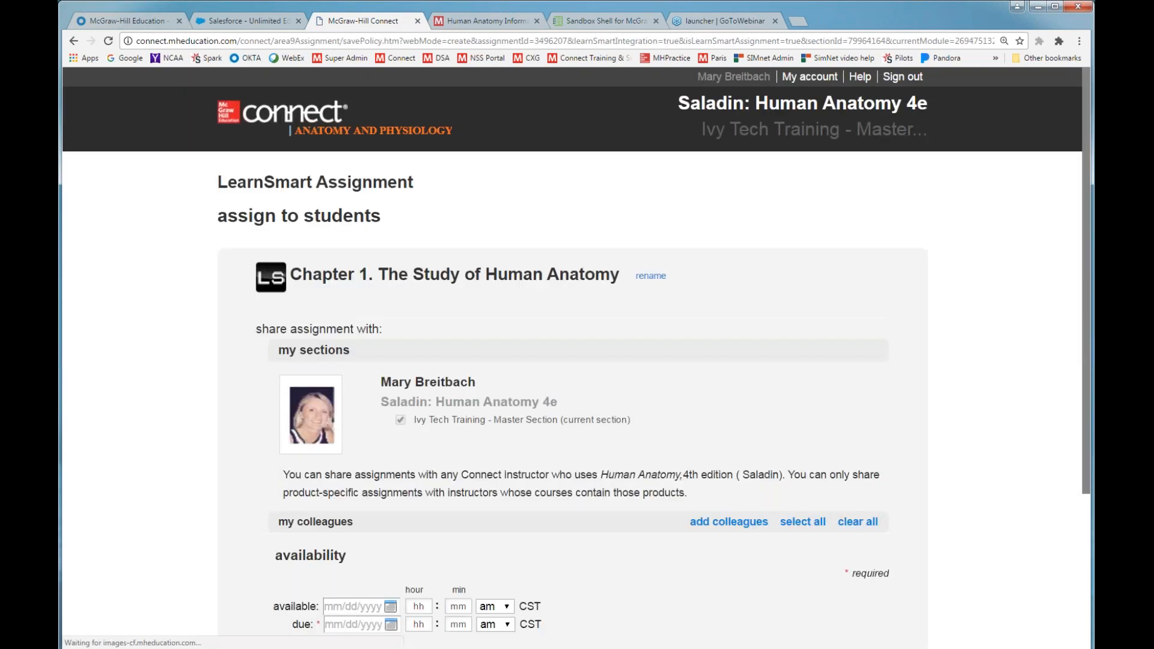
# Make the assignment available from 05/22/2017 and set its due date to 05/30/2017
pyautogui.scroll(-3, 220, 493)
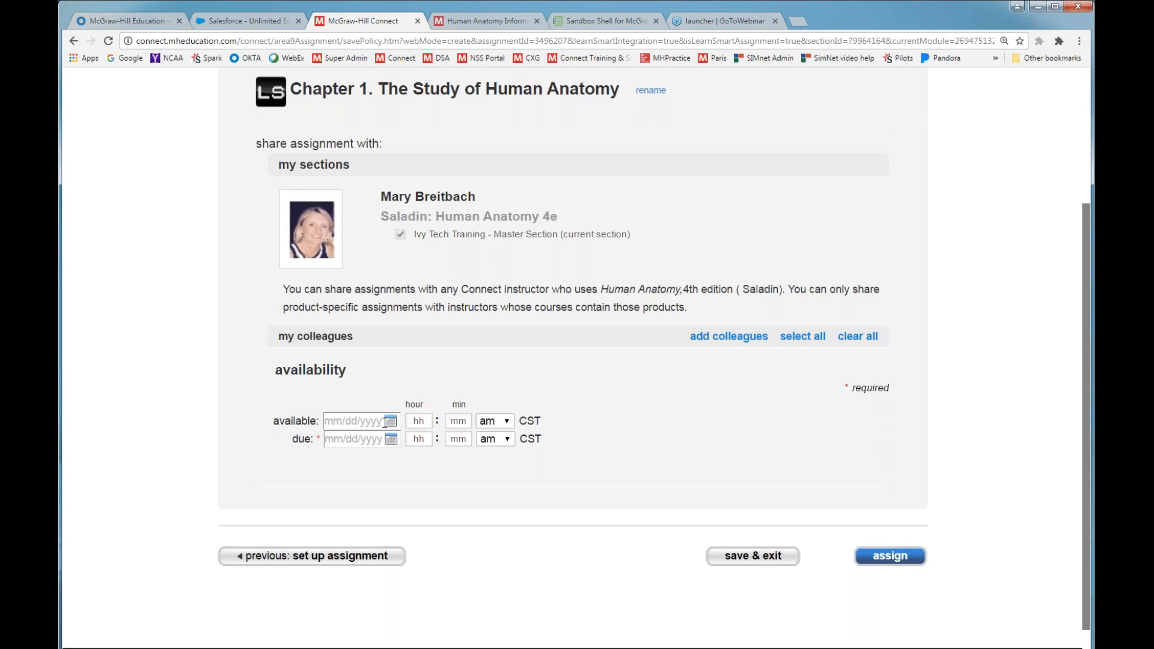
pyautogui.click(391, 421)
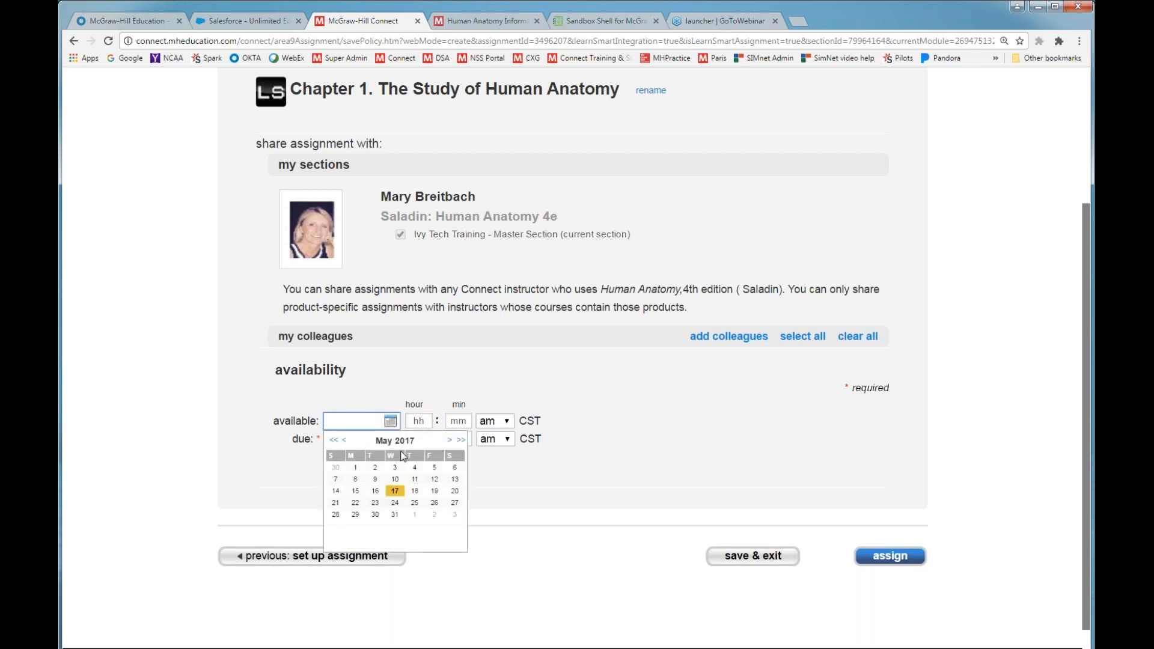
pyautogui.click(355, 505)
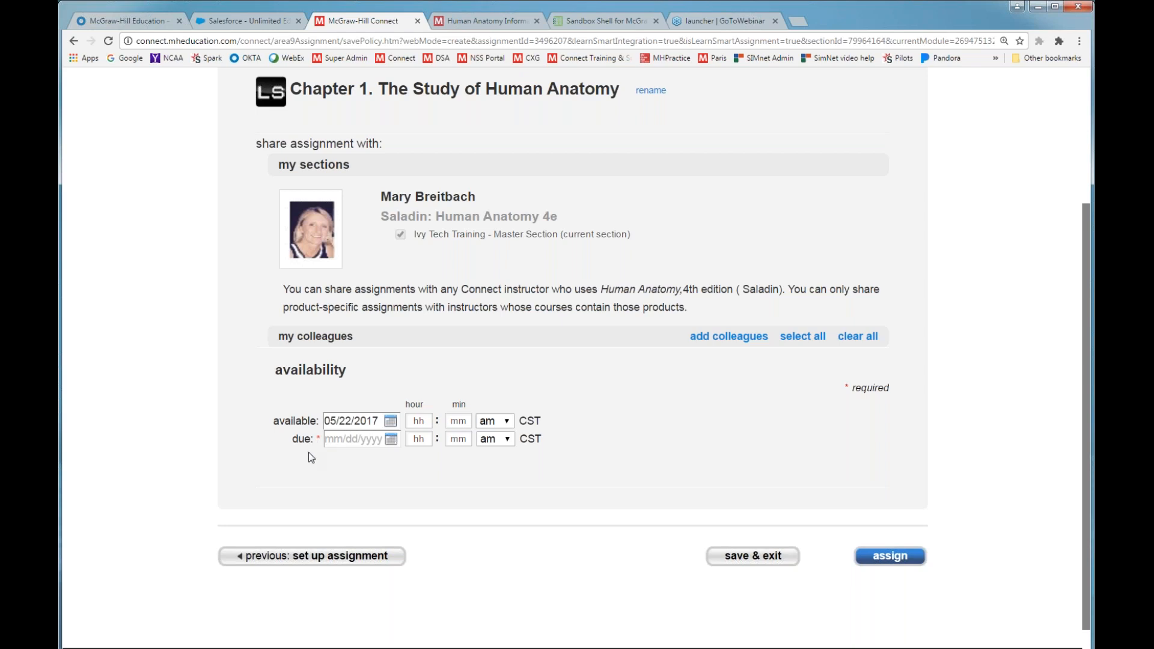
pyautogui.click(390, 441)
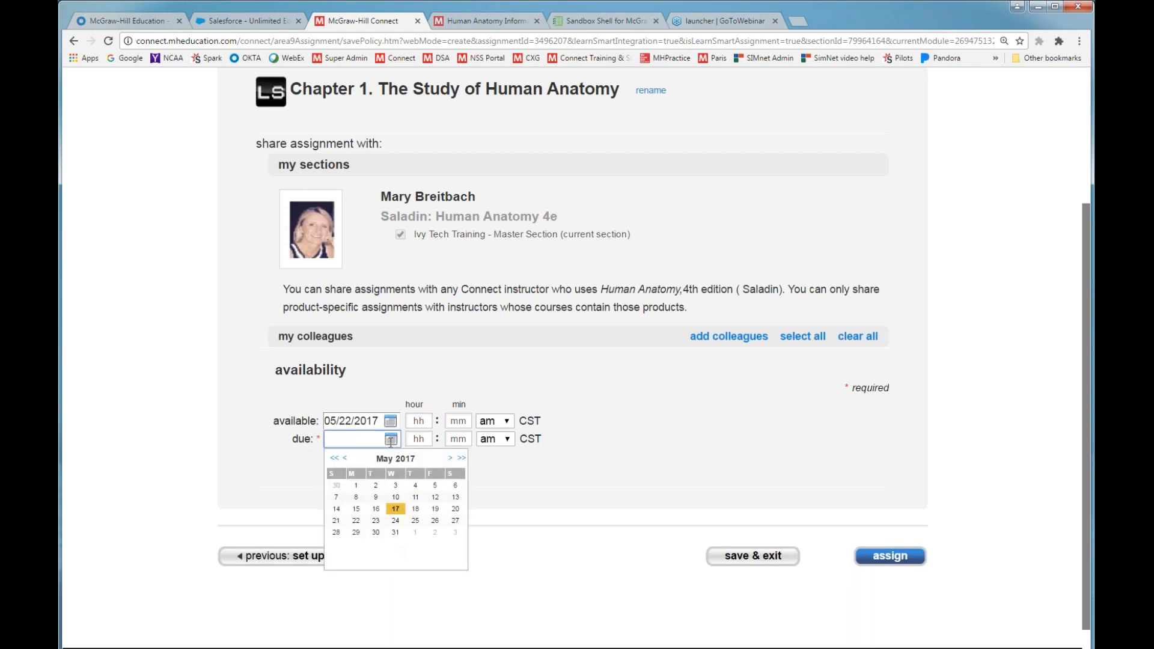
pyautogui.click(374, 533)
# Set the due time to 10:00 and assign the LearnSmart module, returning to the section's home page
pyautogui.click(425, 440)
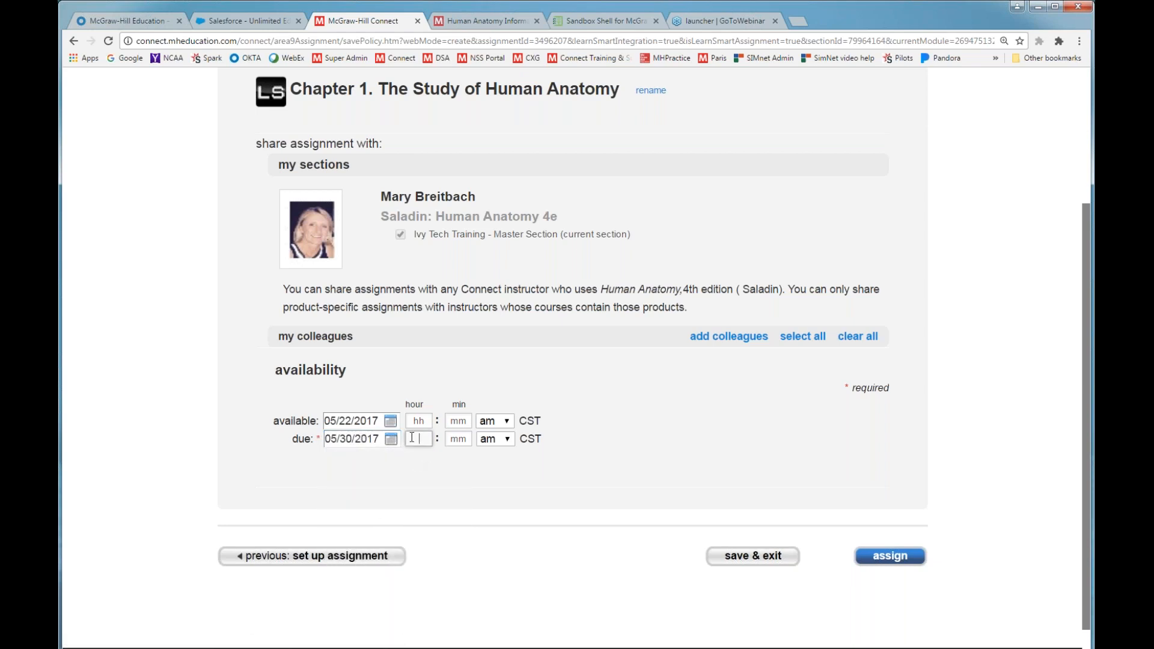
pyautogui.write('10')
pyautogui.click(465, 441)
pyautogui.write('00')
pyautogui.click(911, 558)
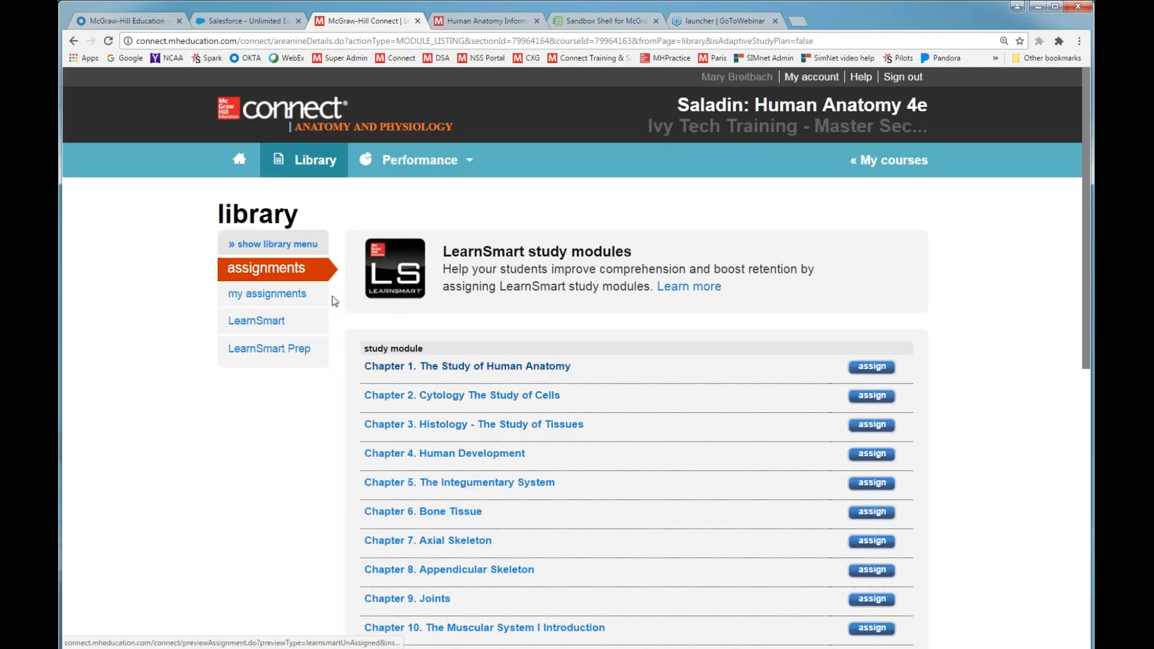
pyautogui.click(253, 167)
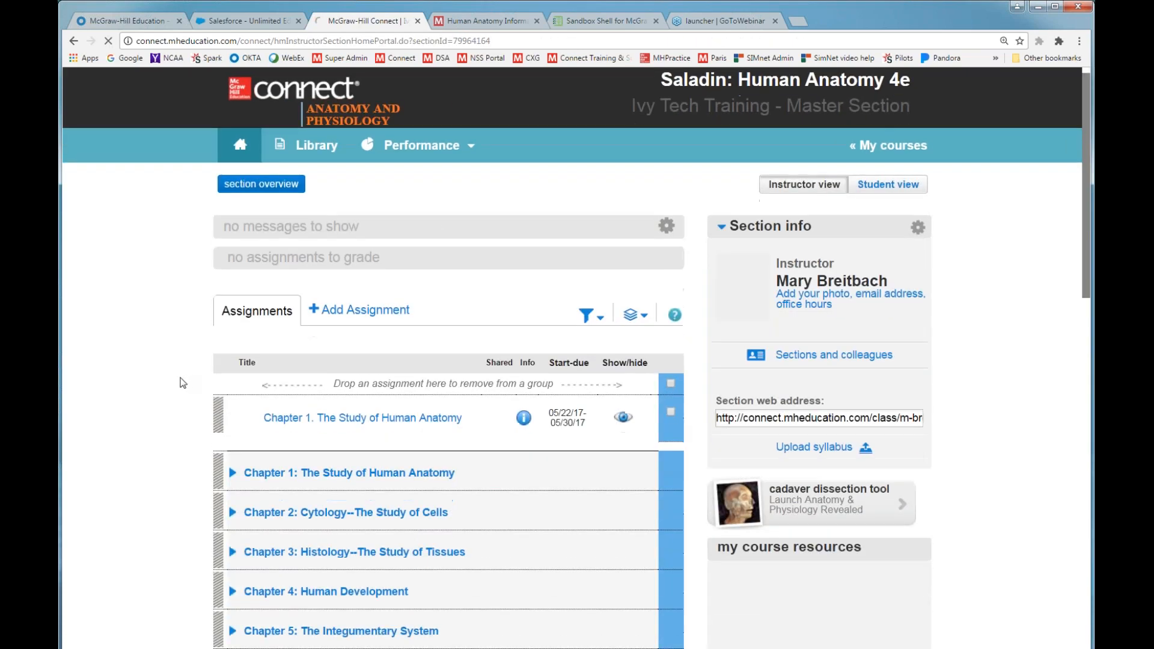
# Check how the assigned Chapter 1 LearnSmart module is listed in the student view, and switch back to the instructor view
pyautogui.scroll(-3, 180, 384)
pyautogui.scroll(1, 181, 383)
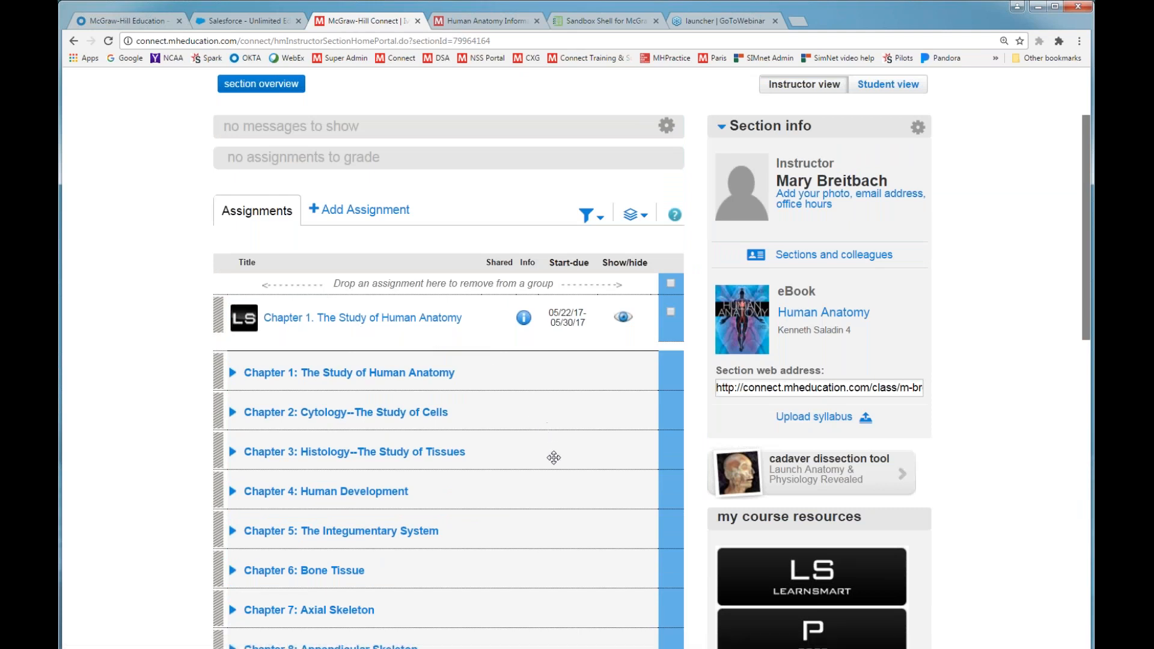
pyautogui.scroll(1, 551, 464)
pyautogui.scroll(2, 551, 463)
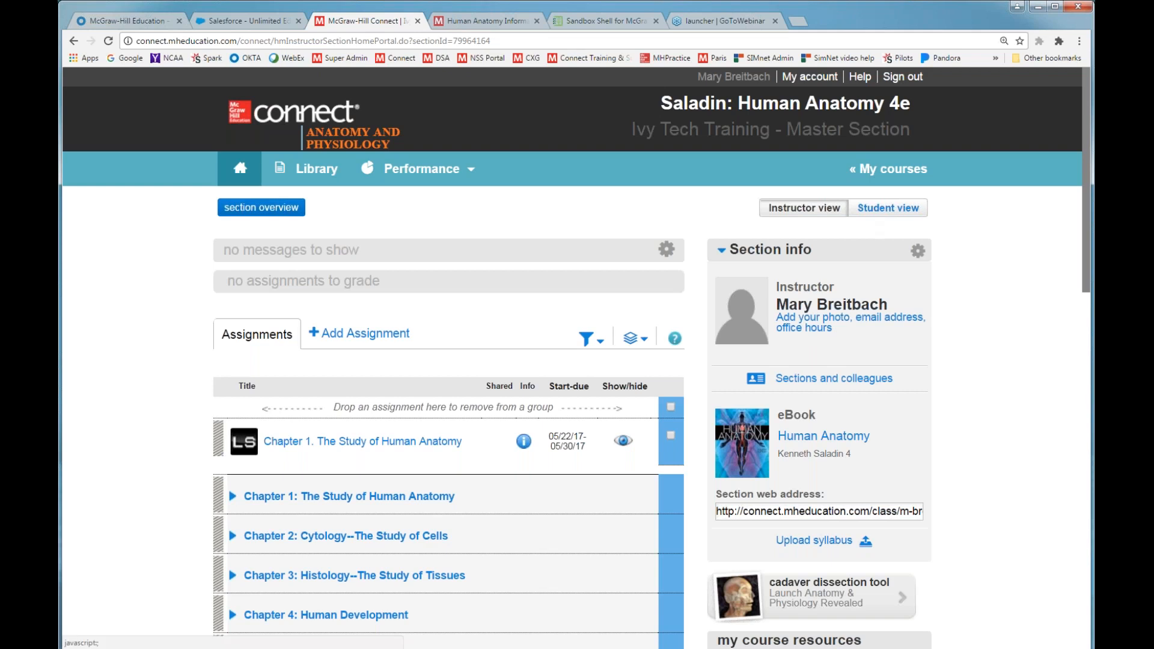
pyautogui.click(874, 209)
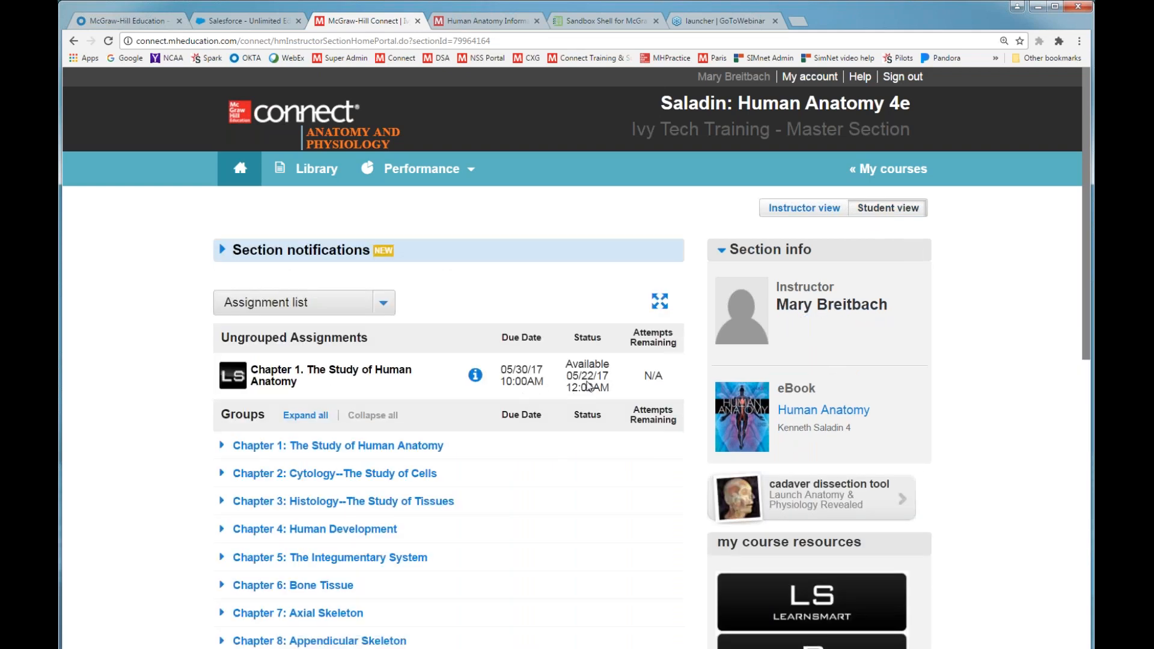
pyautogui.click(809, 209)
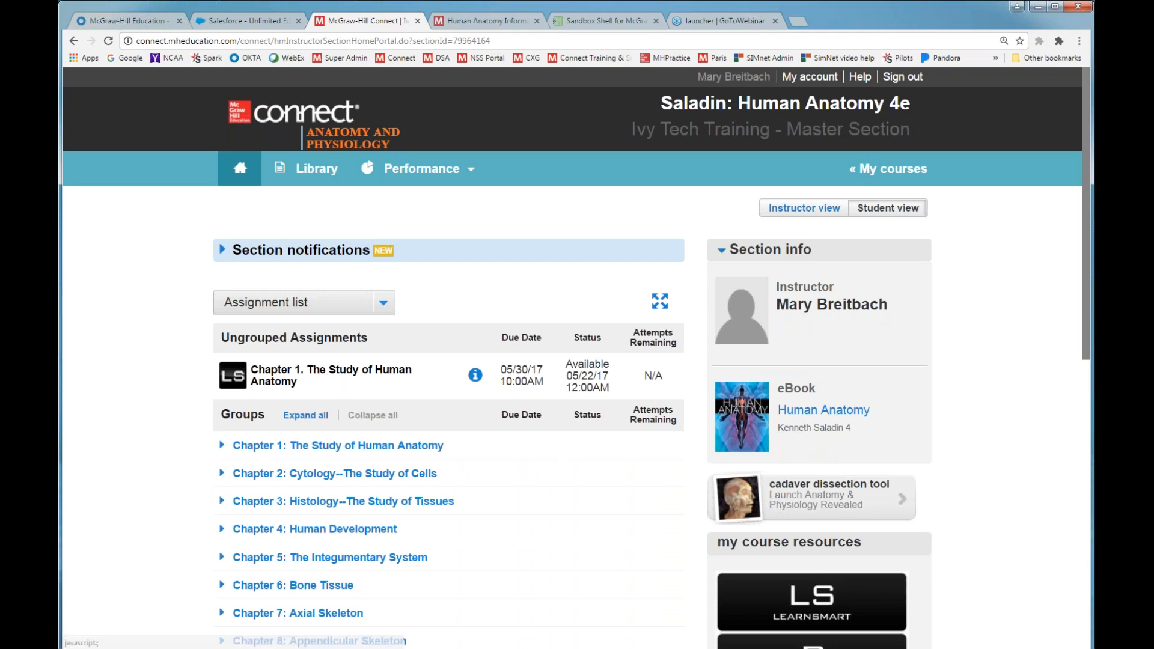
# Launch SmartBook from the course resources and go through its introduction screens to the list of assignments
pyautogui.scroll(-4, 1015, 302)
pyautogui.click(803, 455)
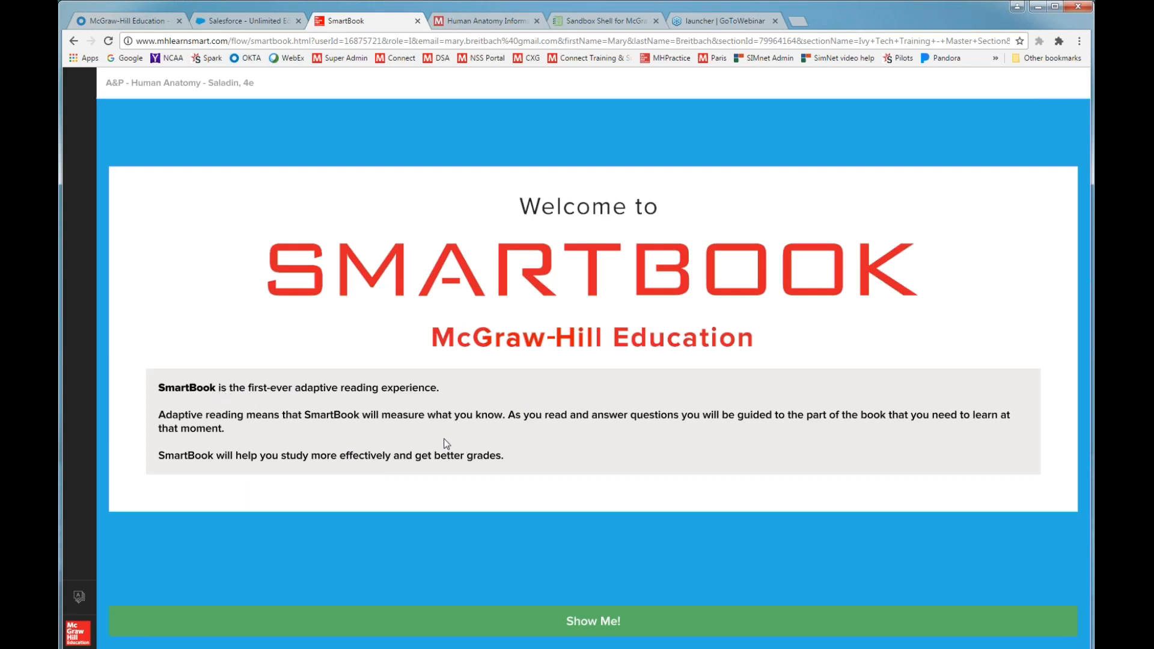
pyautogui.click(594, 627)
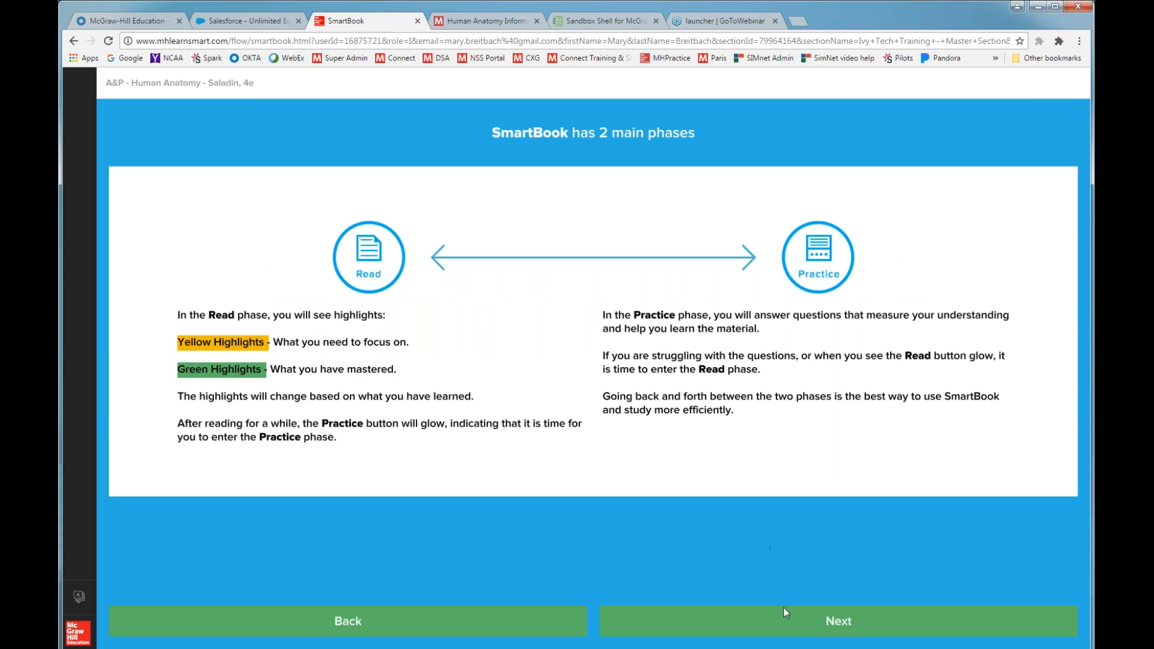
pyautogui.click(837, 622)
pyautogui.click(820, 623)
pyautogui.click(820, 623)
pyautogui.click(820, 623)
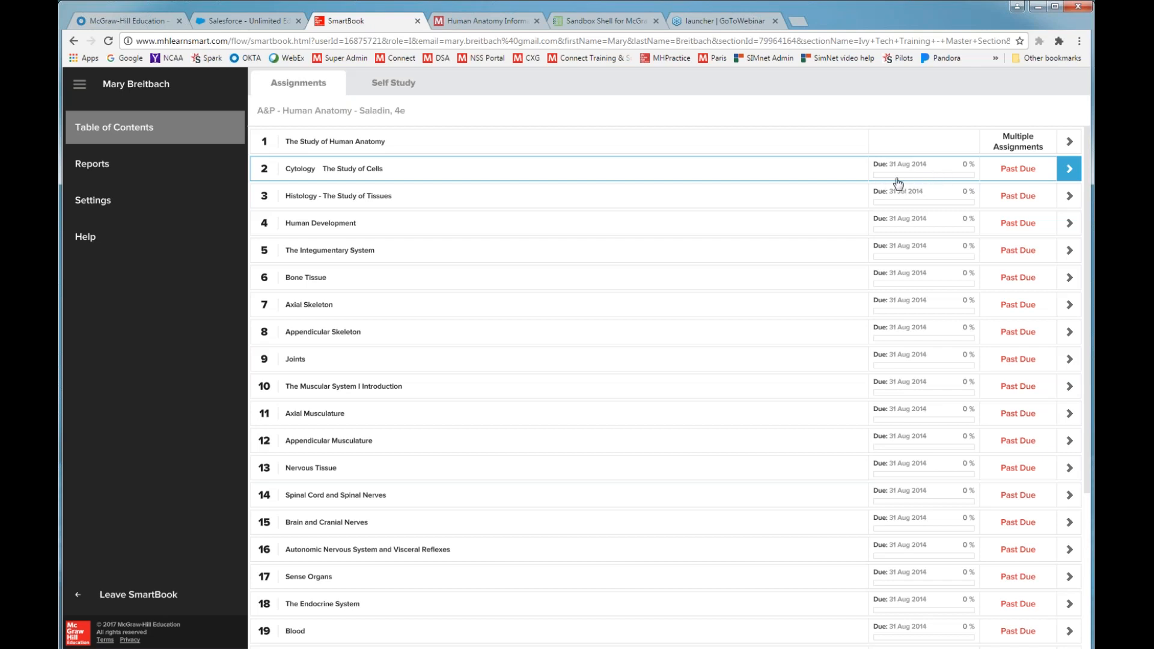
# Open the Cytology – The Study of Cells assignment for no credit and review the first page of The Cell Surface
pyautogui.click(343, 170)
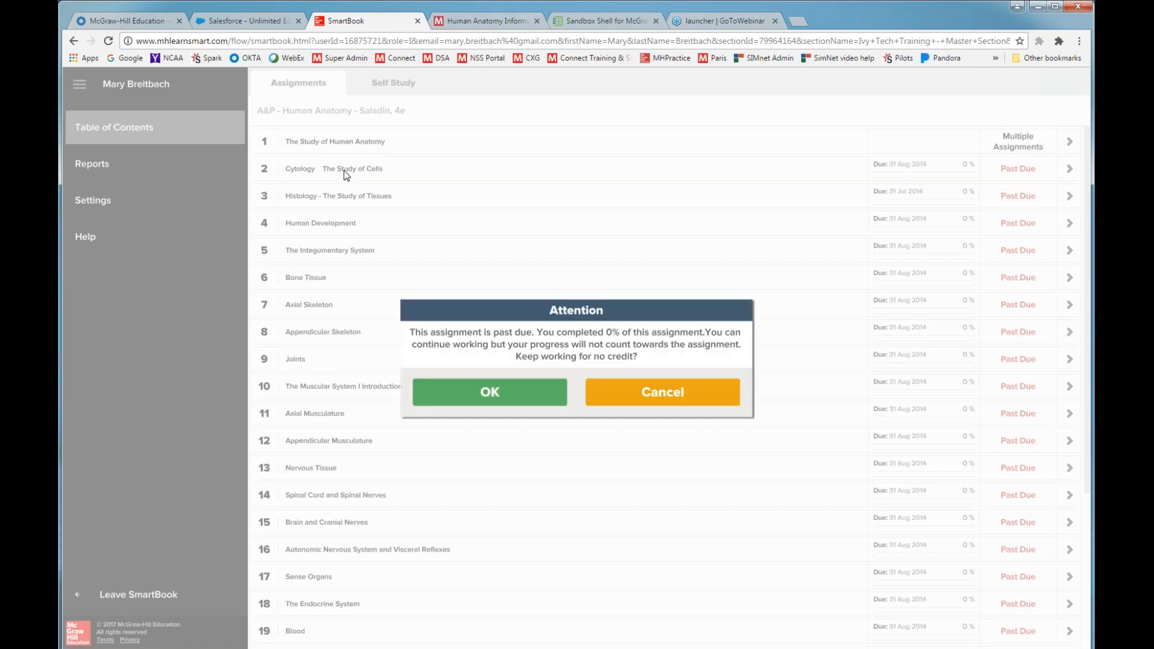
pyautogui.click(513, 402)
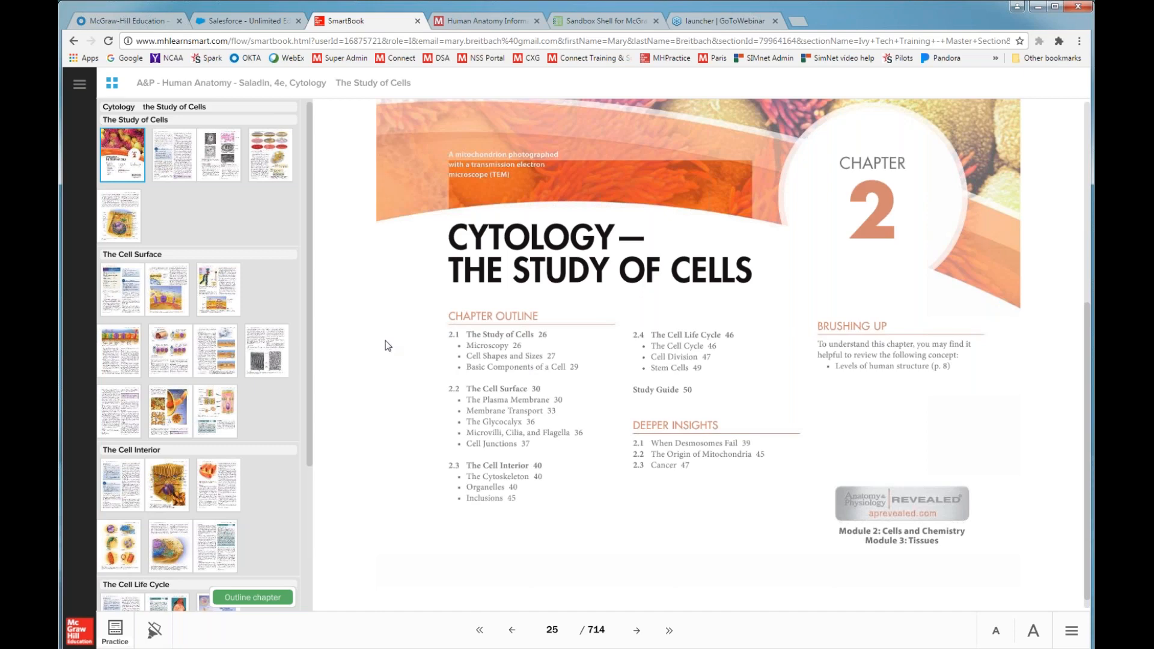
pyautogui.click(122, 288)
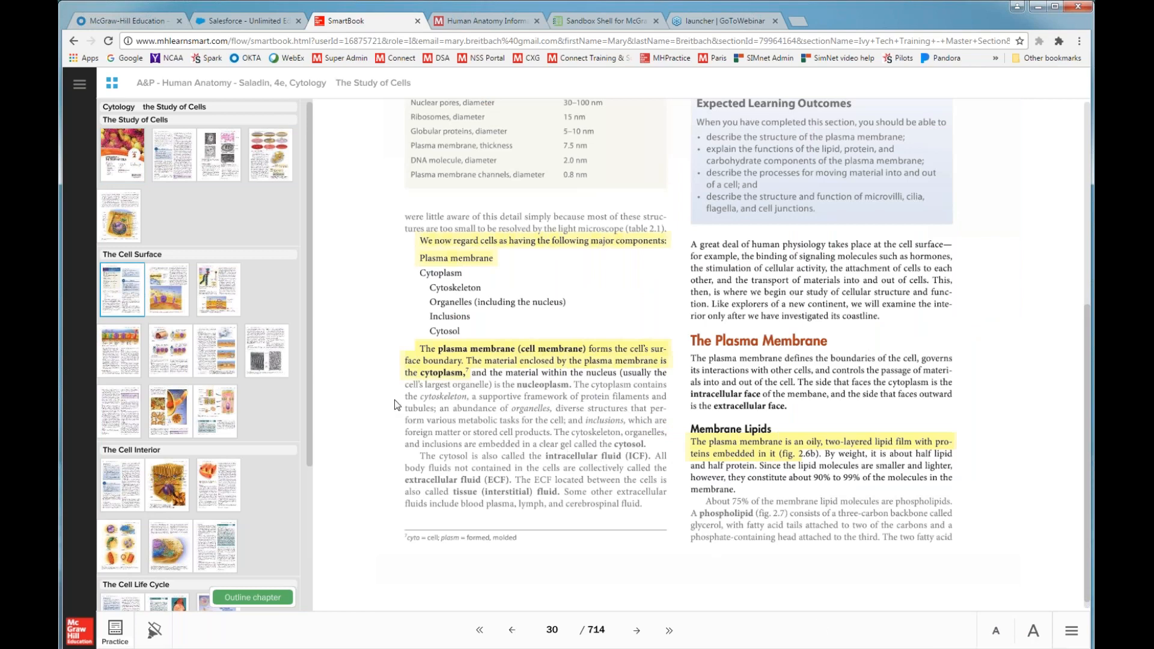
pyautogui.scroll(1, 361, 381)
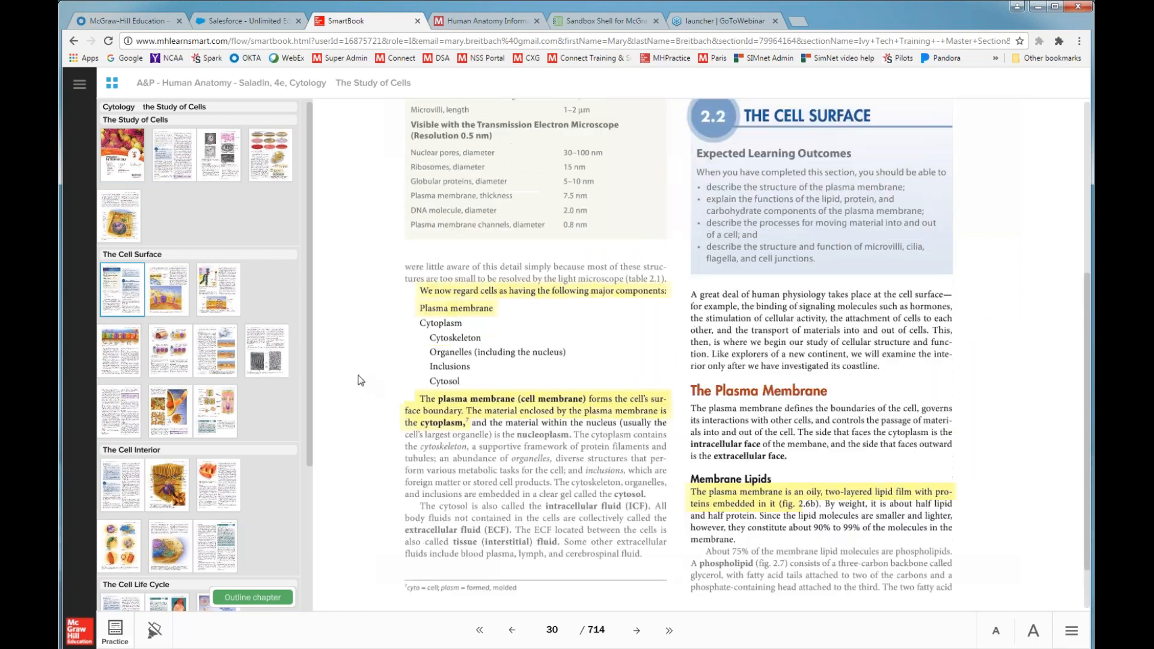
pyautogui.scroll(3, 361, 381)
pyautogui.scroll(-4, 357, 378)
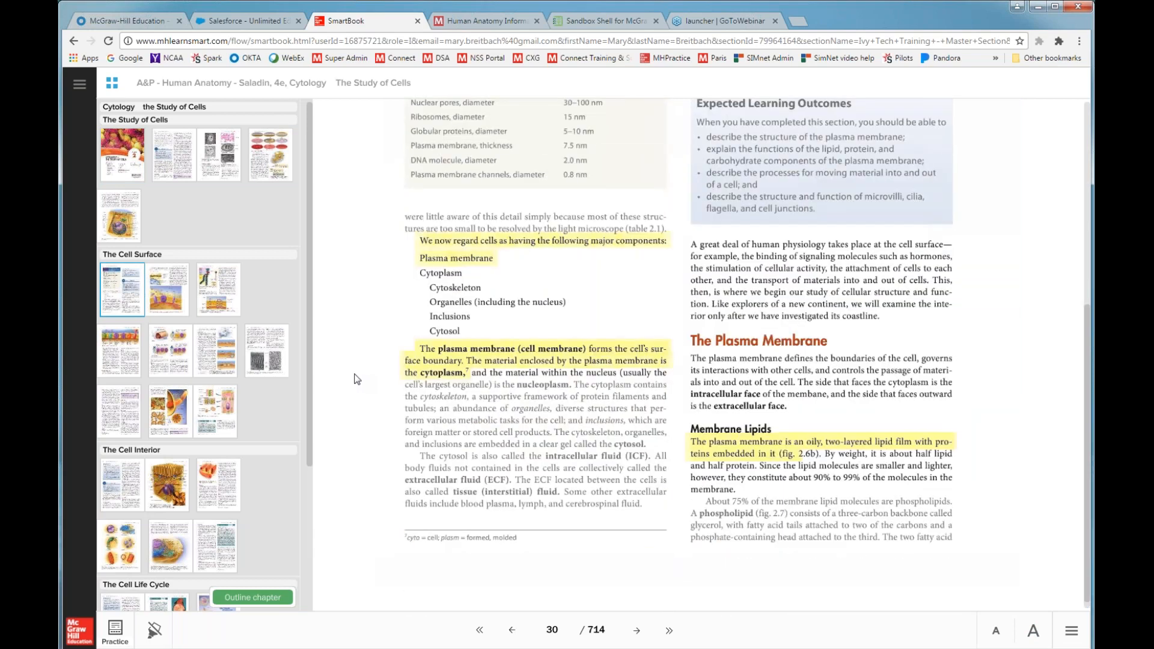
# Page through pages 31 to 34 of the Cytology chapter and examine the highlighted passages
pyautogui.click(638, 630)
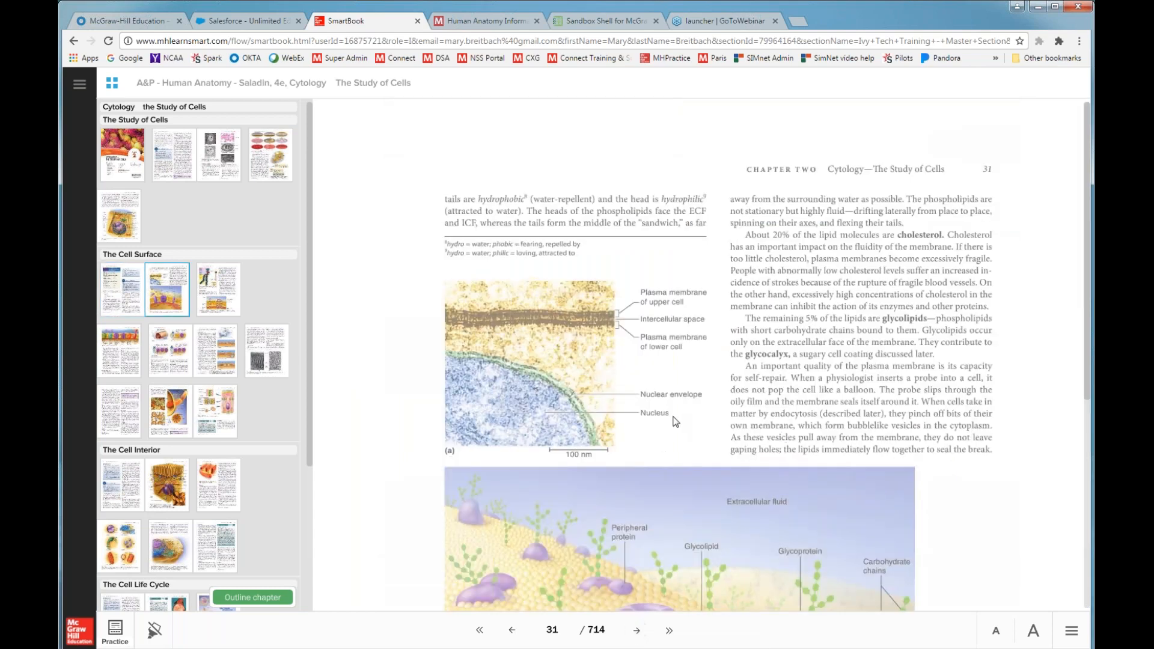
pyautogui.scroll(-3, 676, 421)
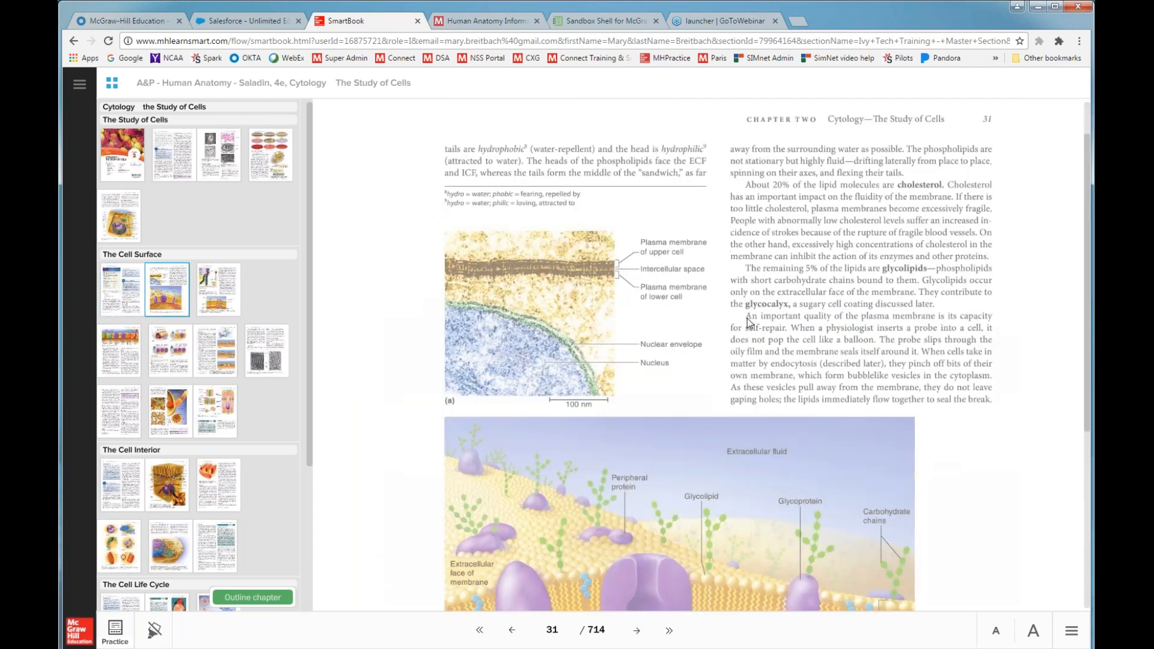
pyautogui.scroll(-5, 730, 324)
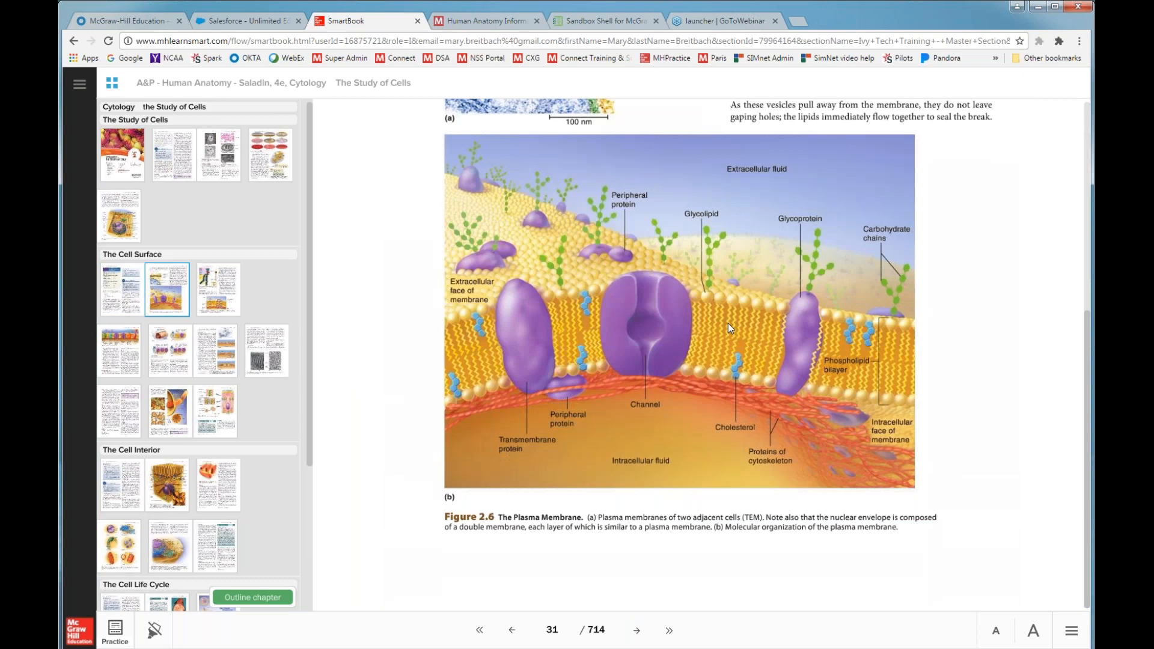
pyautogui.click(637, 631)
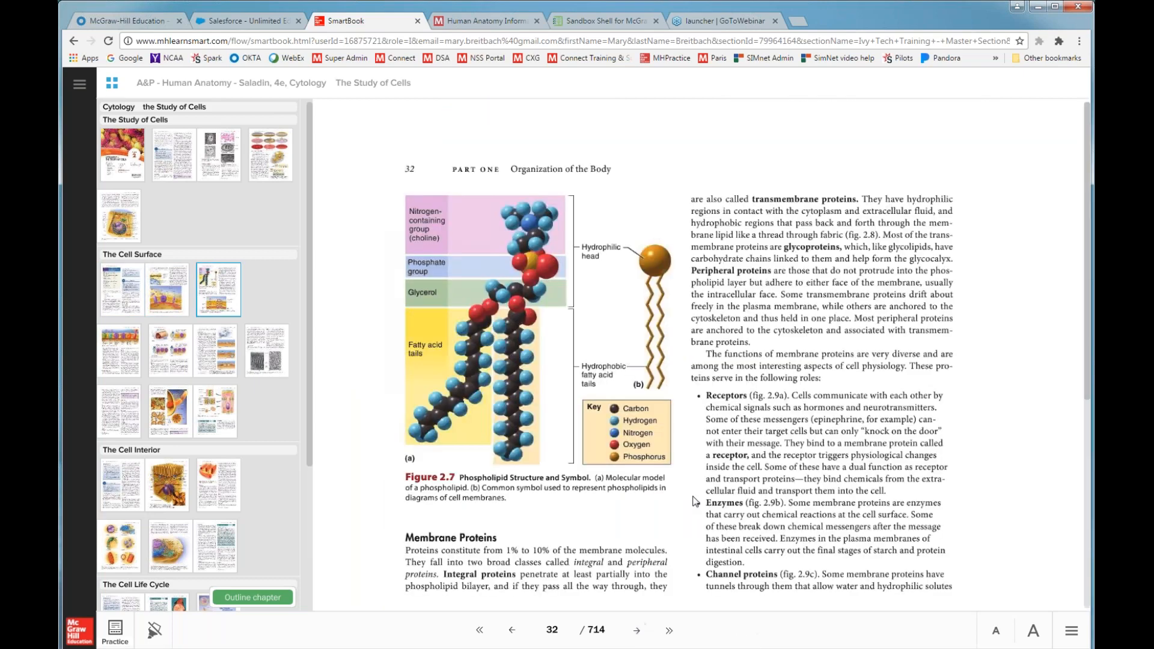
pyautogui.scroll(-5, 693, 498)
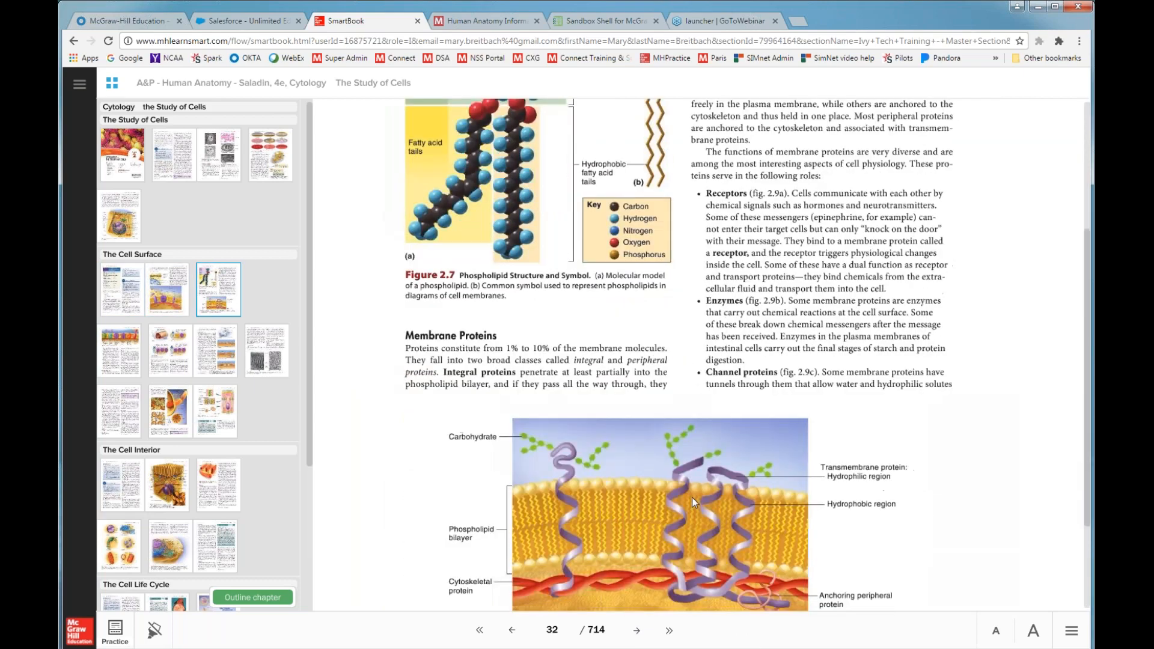
pyautogui.click(637, 630)
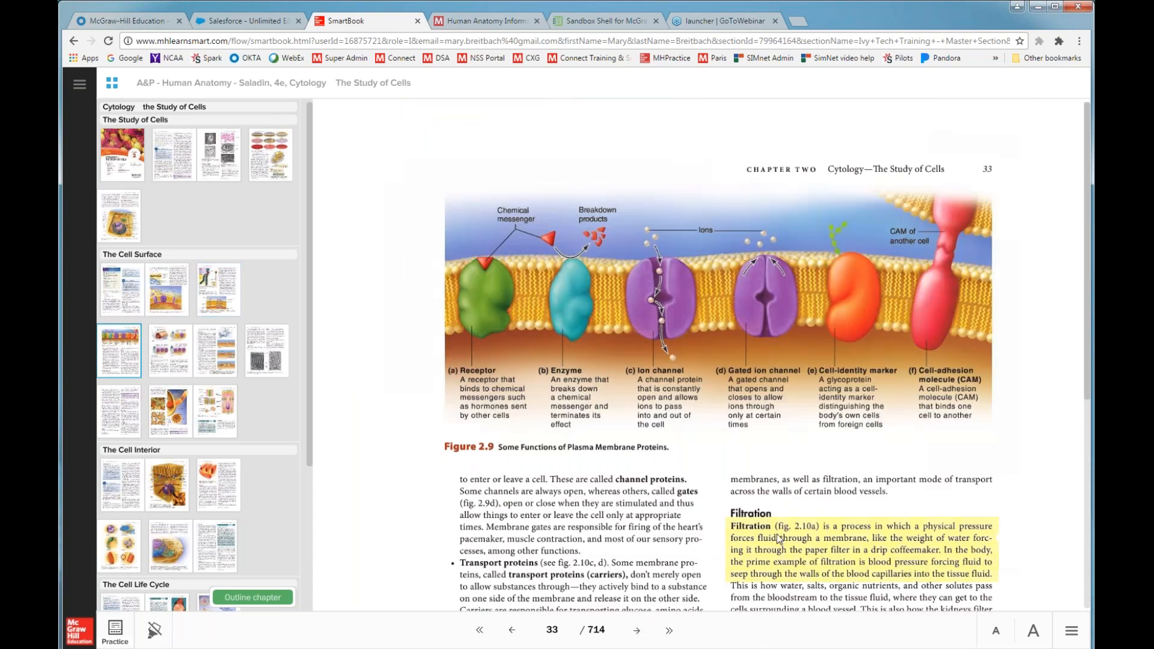
pyautogui.scroll(-2, 776, 534)
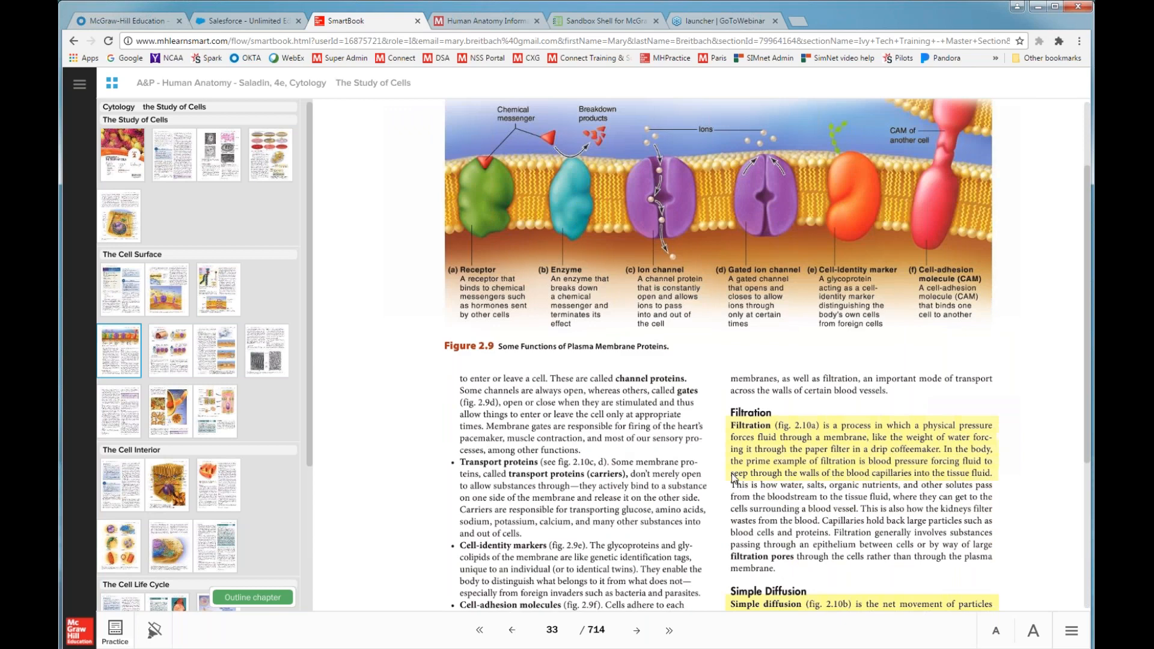
pyautogui.scroll(-1, 733, 478)
pyautogui.click(637, 631)
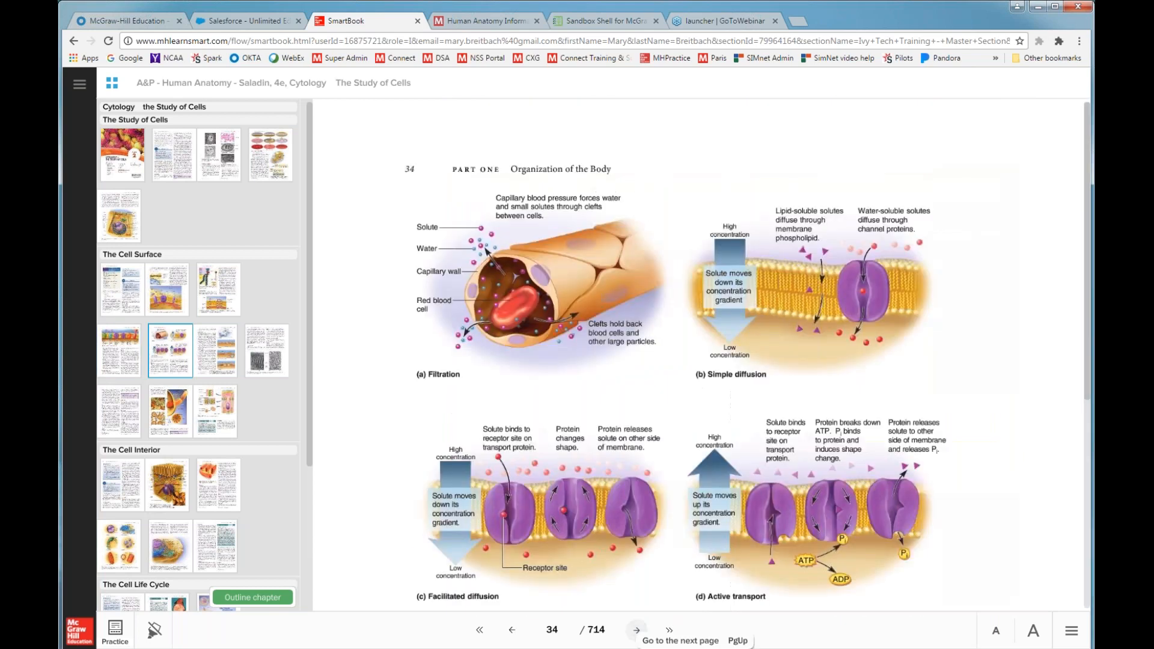
pyautogui.scroll(-5, 684, 524)
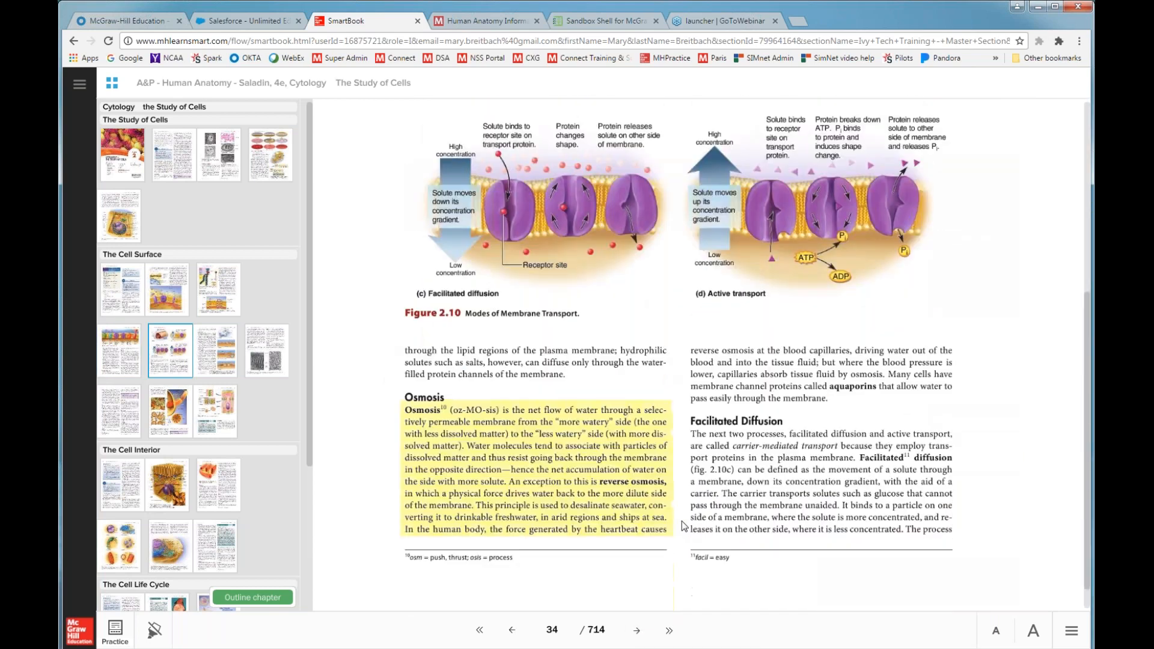
# Play the narrated explanation of reading with SmartBook and close it
pyautogui.click(1072, 631)
pyautogui.click(1032, 594)
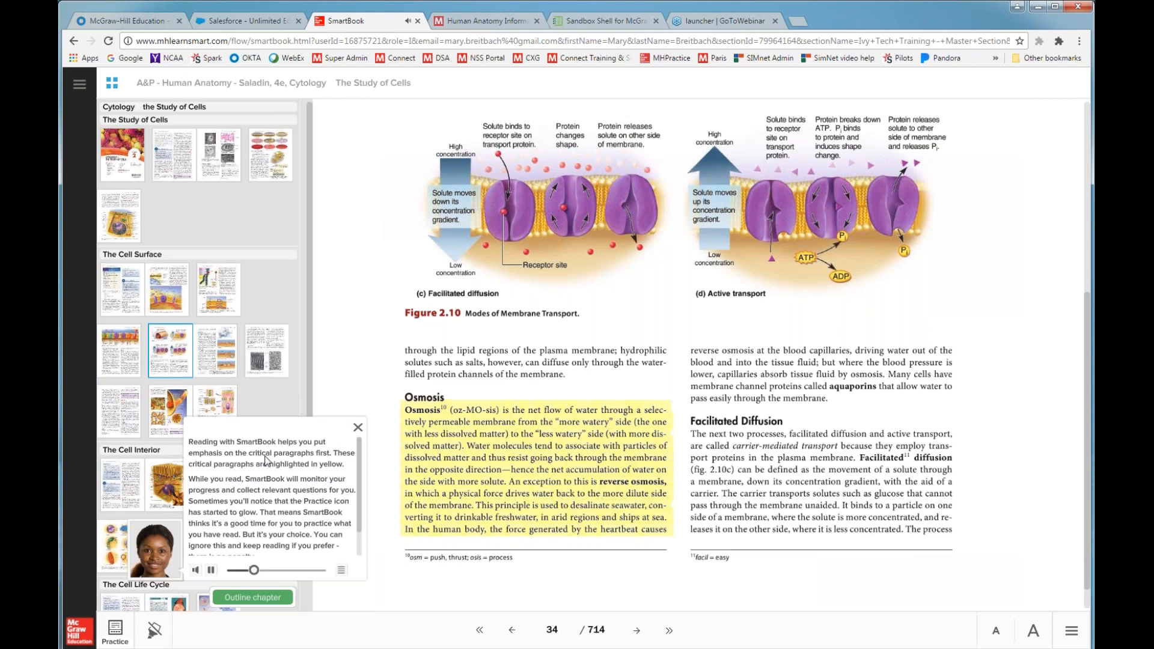
pyautogui.click(357, 428)
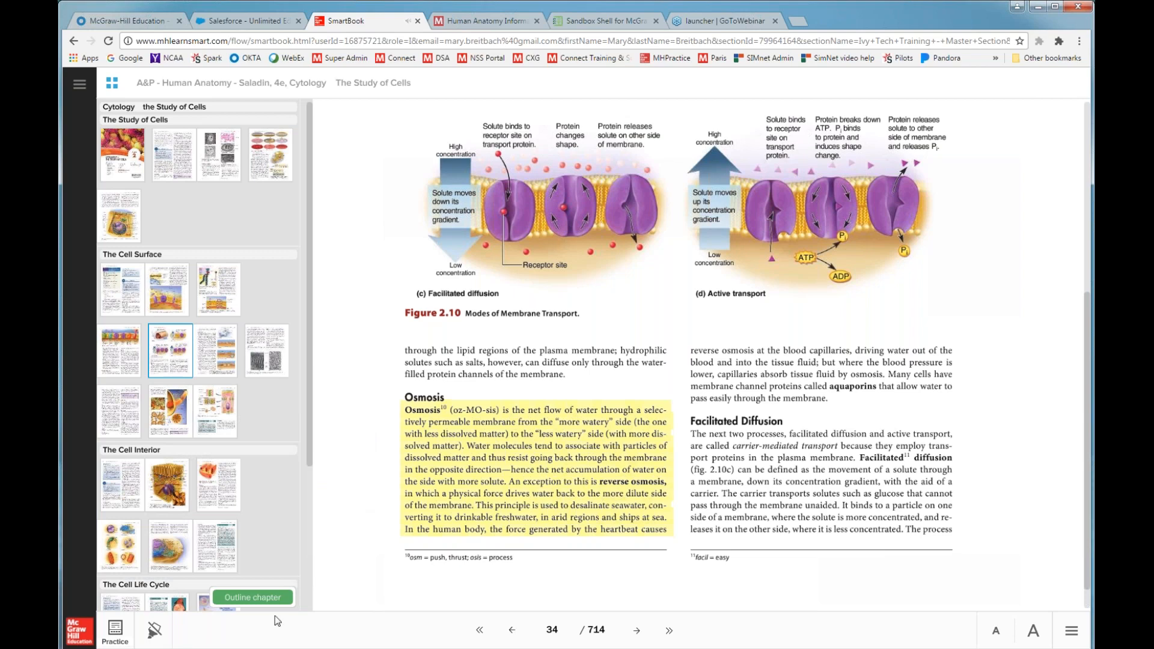
# Start practice and answer the cell components question with Inclusions, Plasma membrane and Cytoplasm at confidence "Think so", continuing to the next question
pyautogui.click(118, 628)
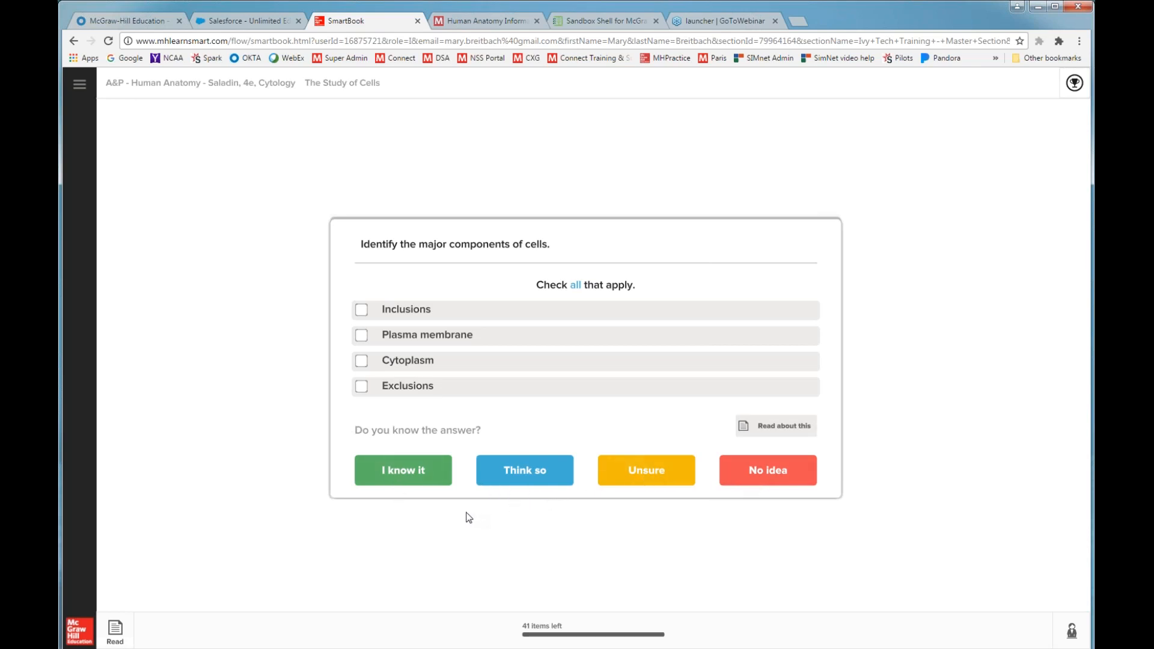
pyautogui.click(362, 312)
pyautogui.click(362, 335)
pyautogui.click(361, 361)
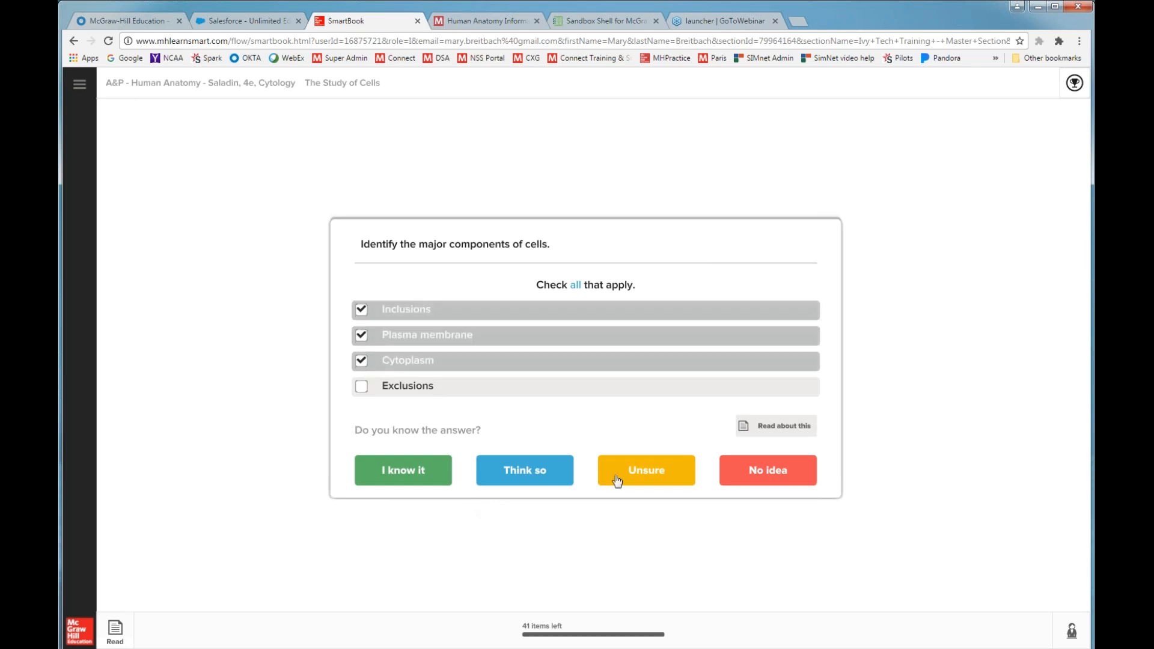
pyautogui.click(535, 481)
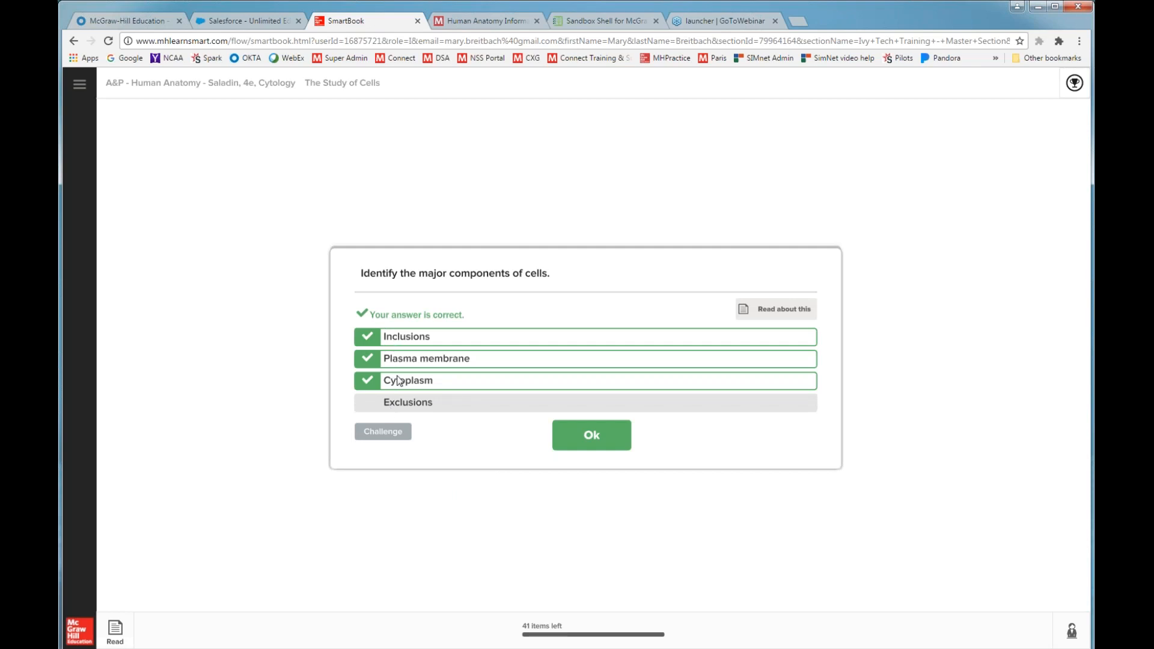
pyautogui.click(591, 437)
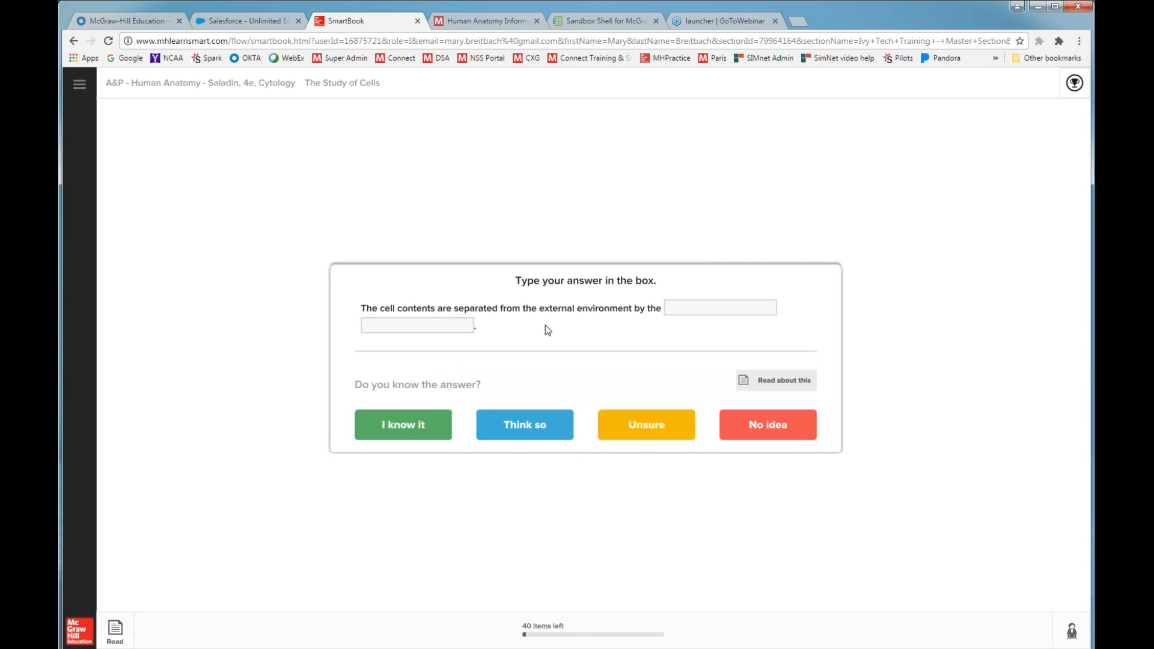
# Fill the two blanks with "answer" and "Answer", submit them as "I know it" and continue to the next question
pyautogui.write('answer')
pyautogui.click(424, 326)
pyautogui.write('Answer')
pyautogui.click(423, 430)
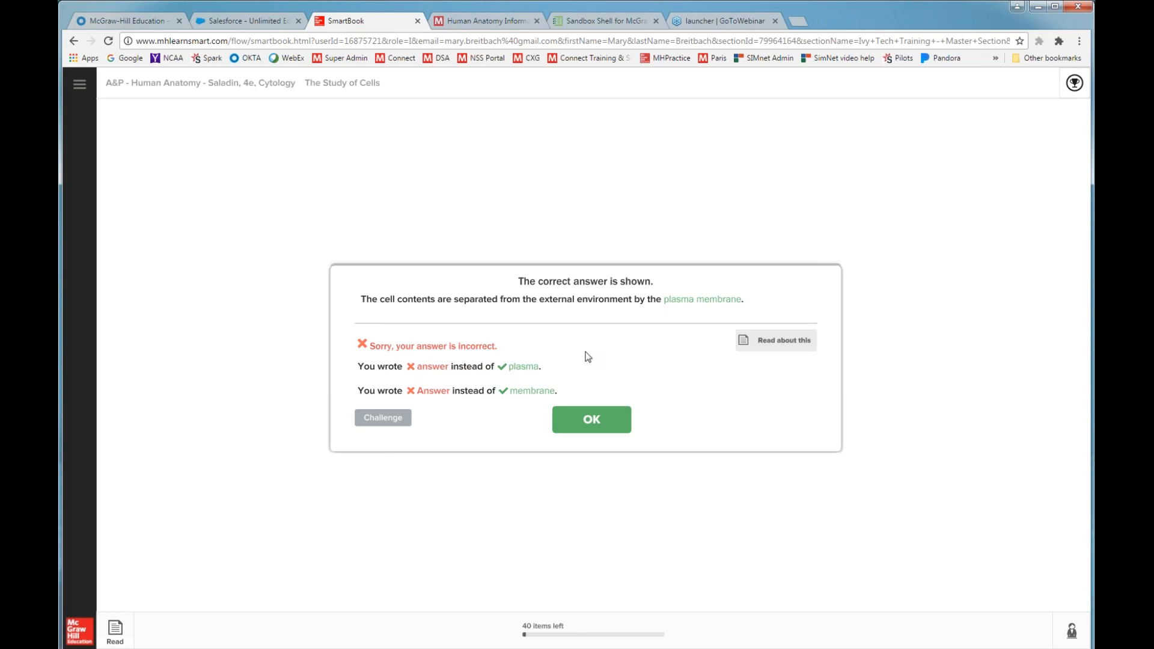
pyautogui.click(588, 421)
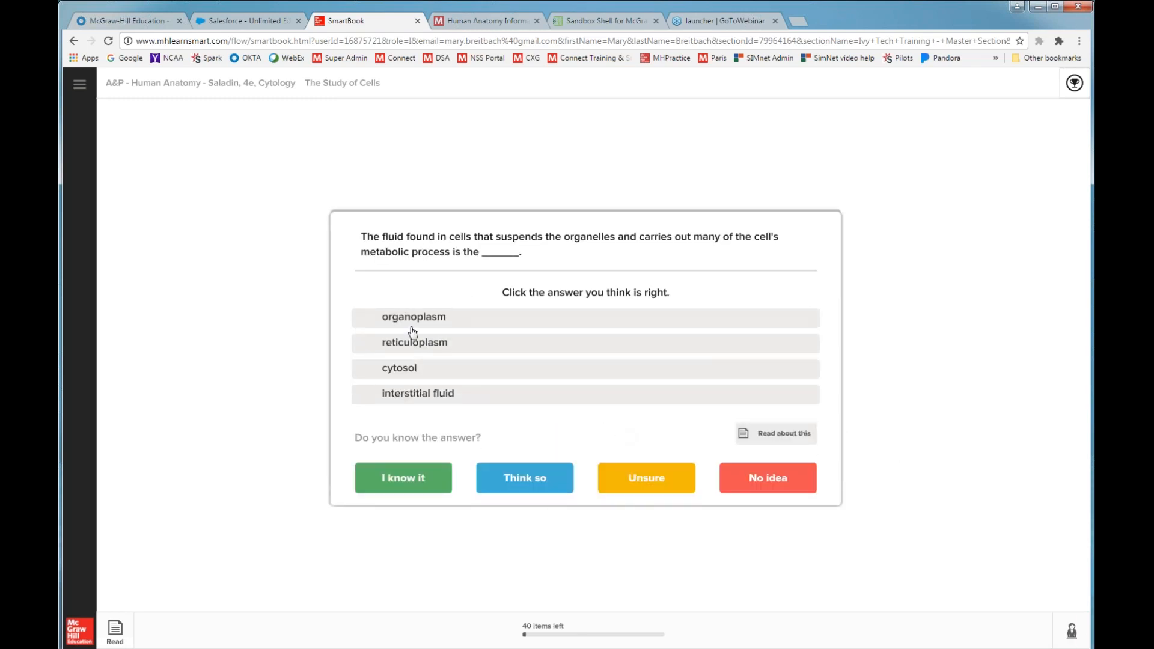
# Consult the reading for the cell fluid question, return to practice and answer "organoplasm" with confidence "I know it"
pyautogui.click(759, 434)
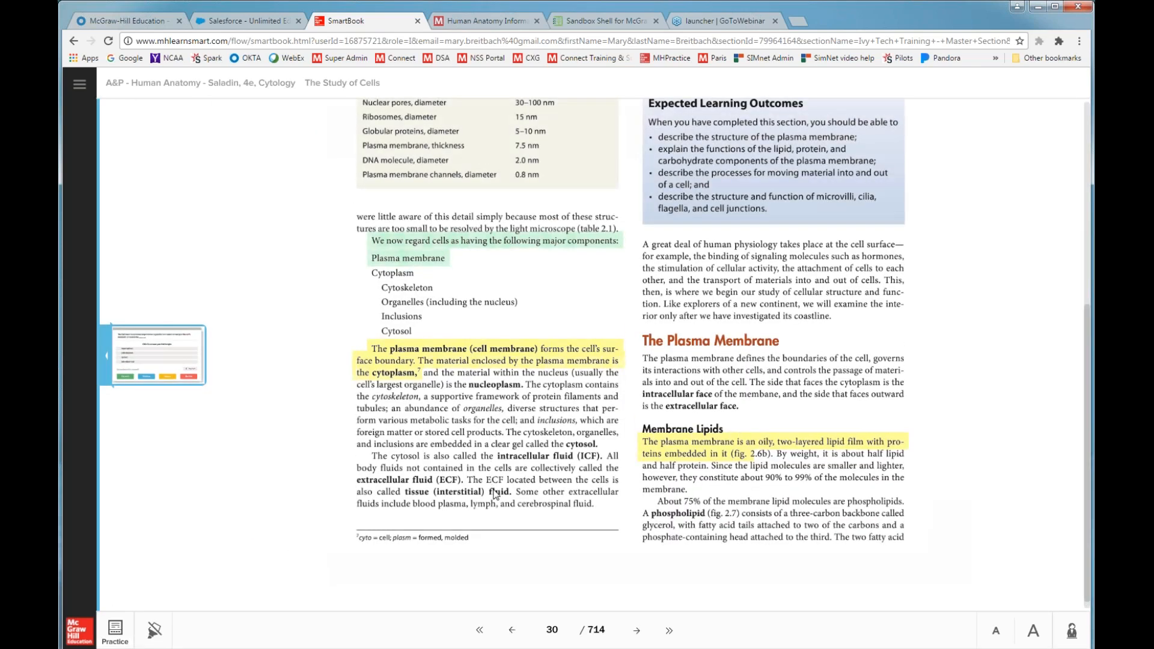
pyautogui.click(115, 630)
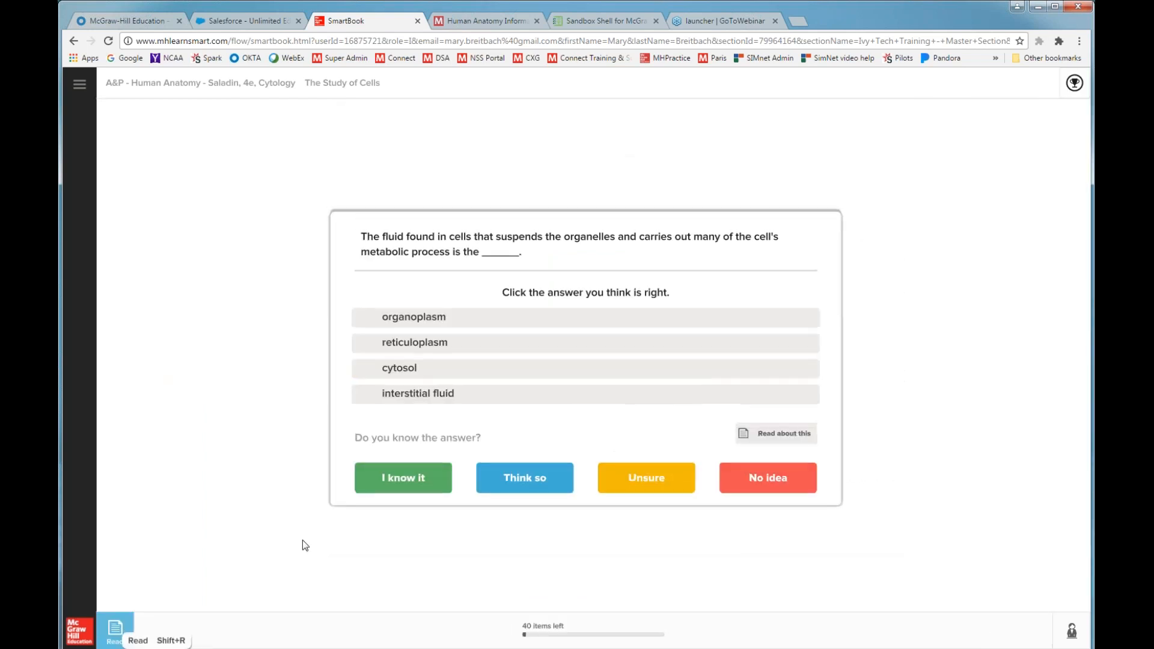
pyautogui.click(402, 319)
pyautogui.click(397, 479)
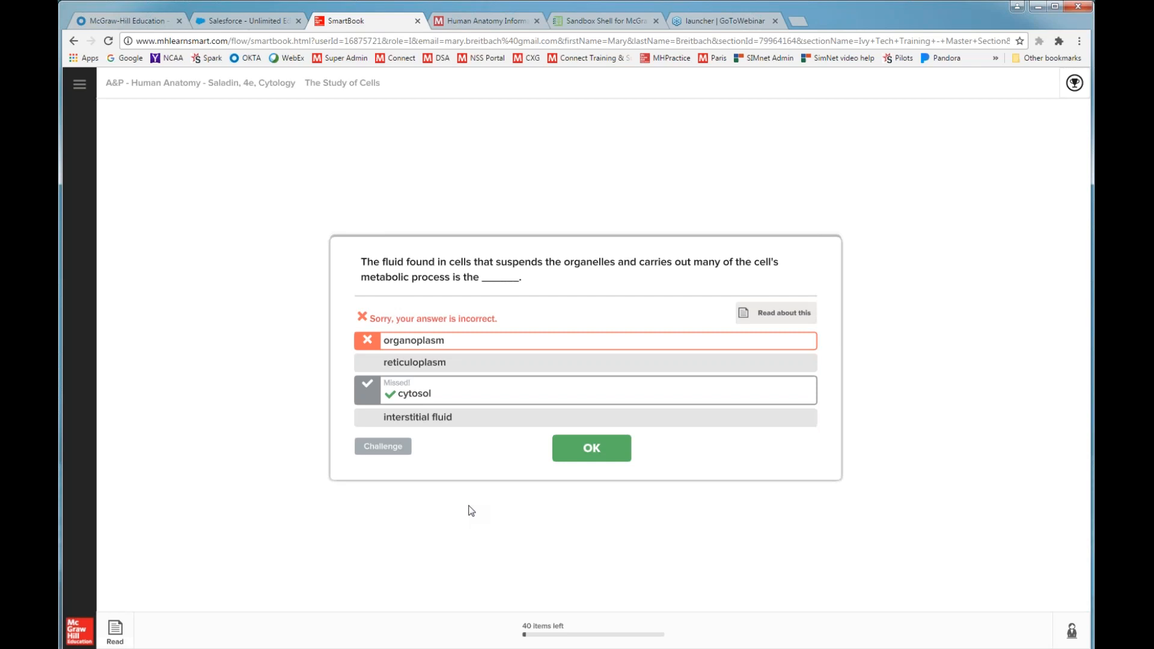
# Return to the reading phase and open the list of SmartBook reports
pyautogui.click(113, 634)
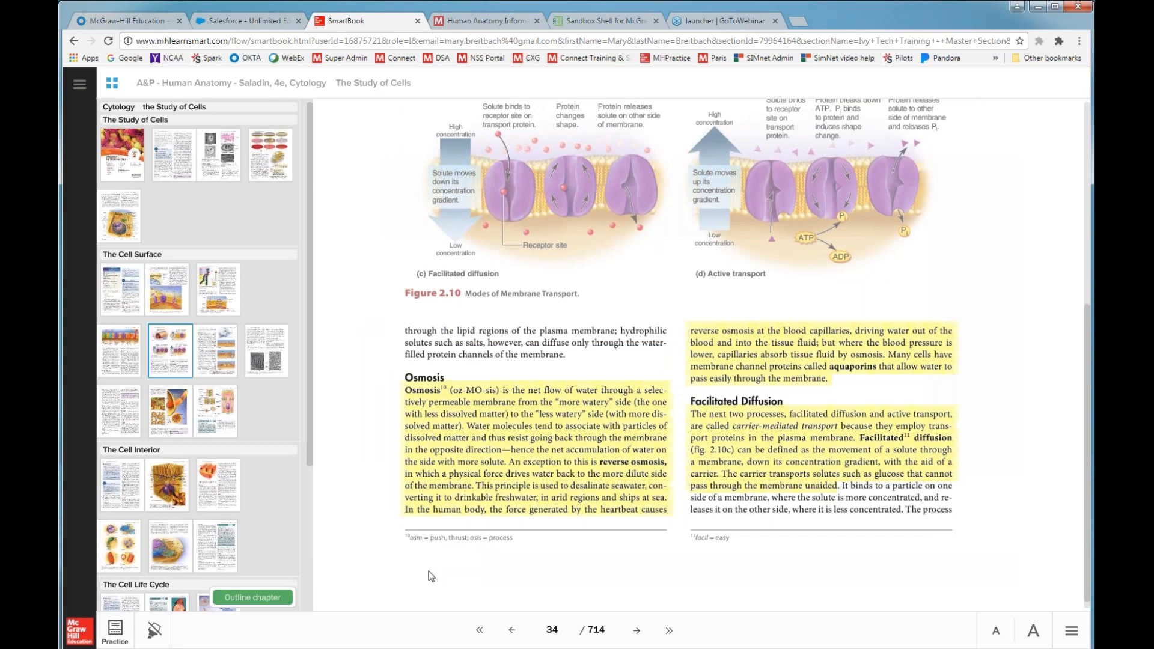
pyautogui.click(80, 87)
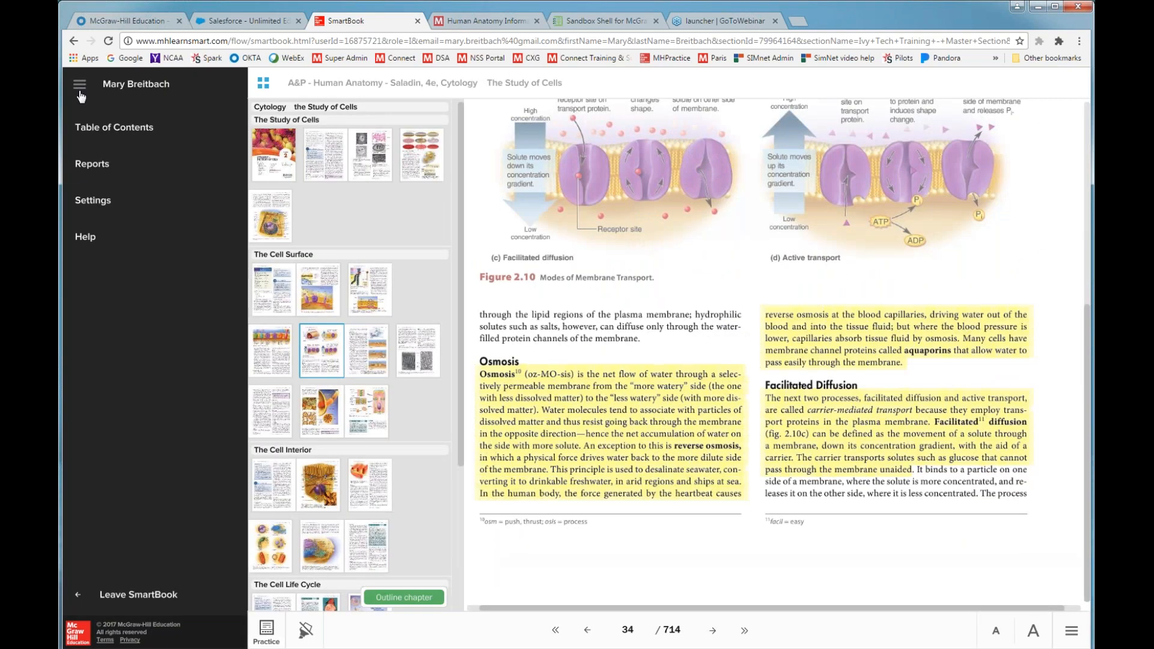
pyautogui.click(91, 172)
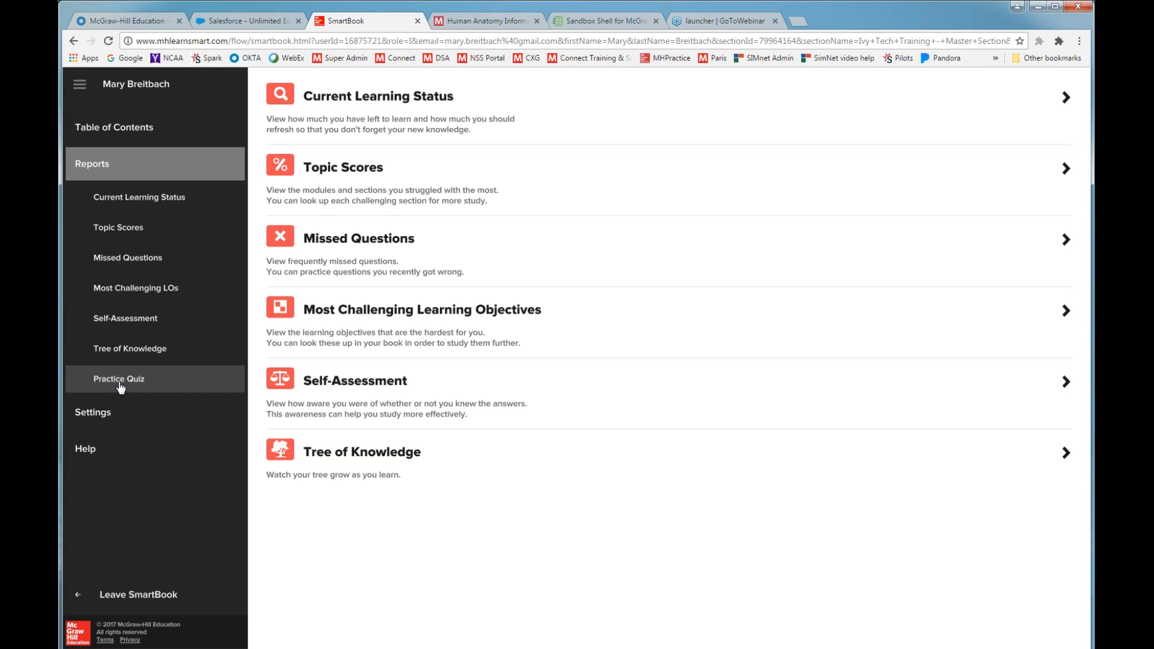
# Leave SmartBook and look over the assignment list on the section home page
pyautogui.click(133, 597)
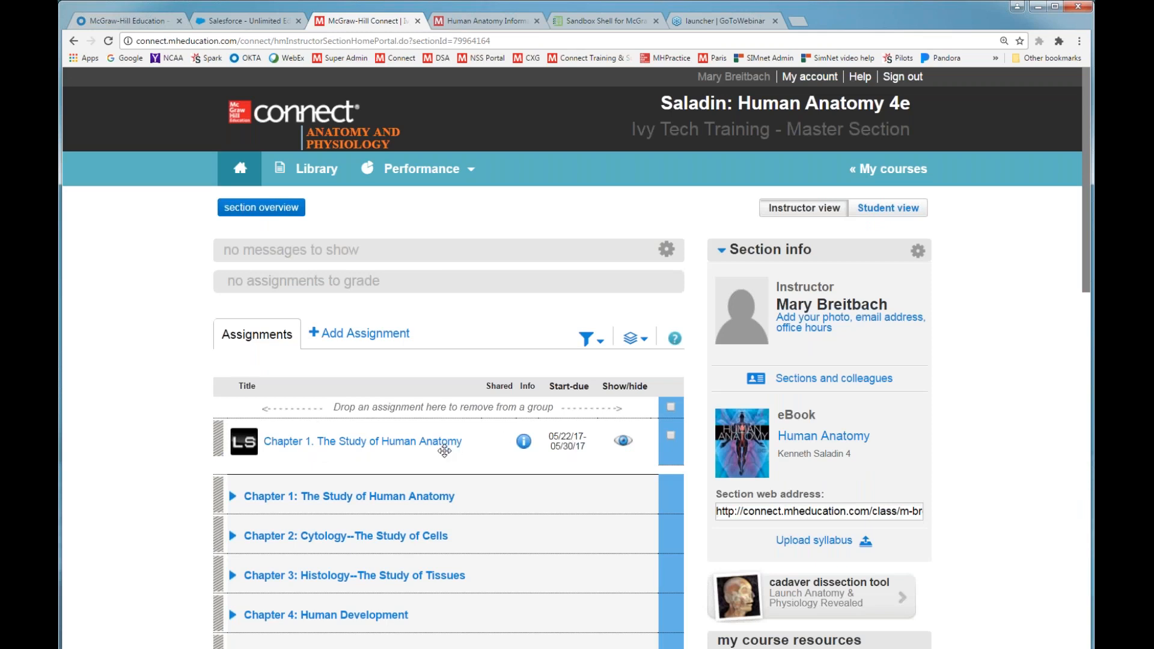
pyautogui.scroll(-1, 444, 444)
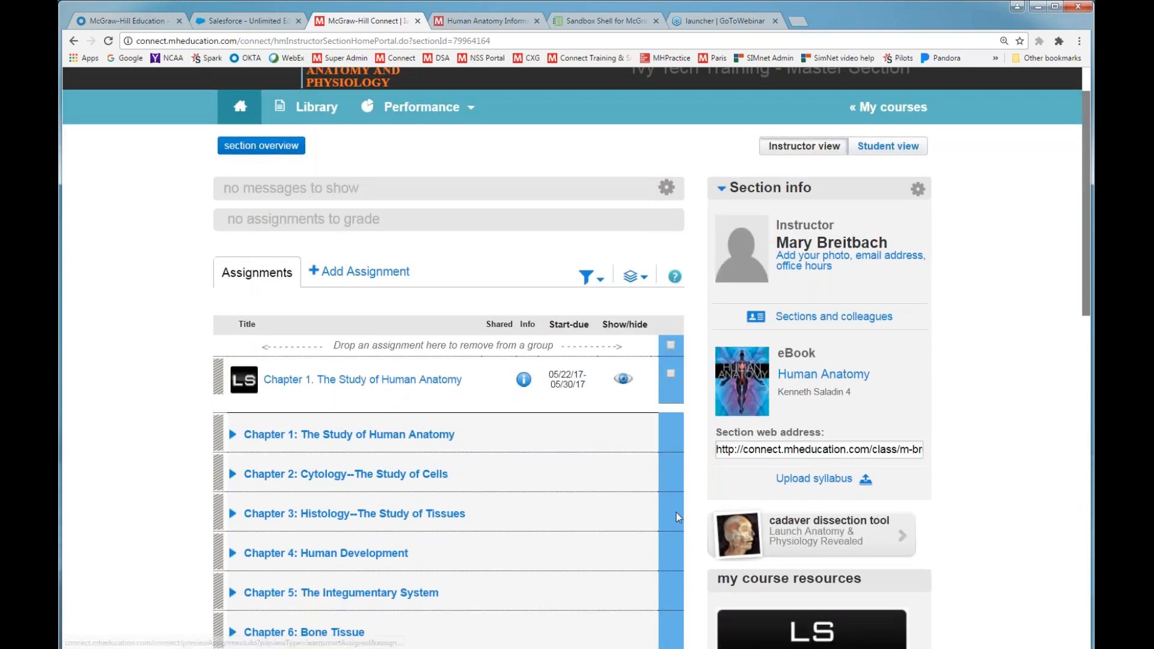
pyautogui.scroll(-1, 675, 514)
pyautogui.scroll(-2, 676, 518)
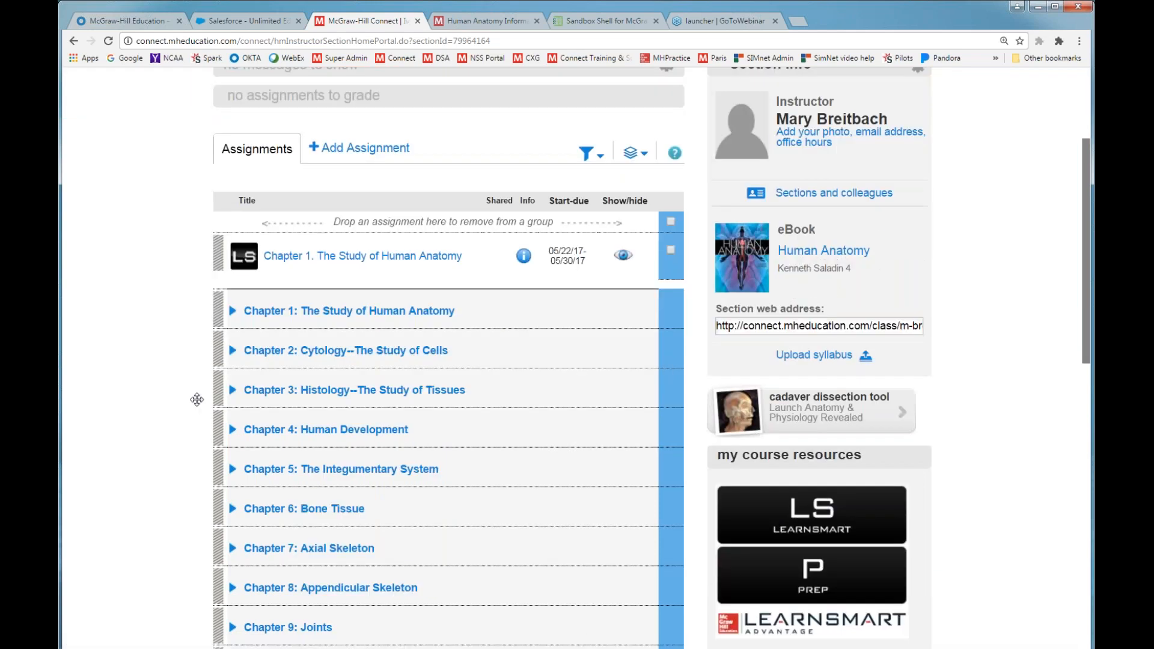
pyautogui.scroll(2, 133, 394)
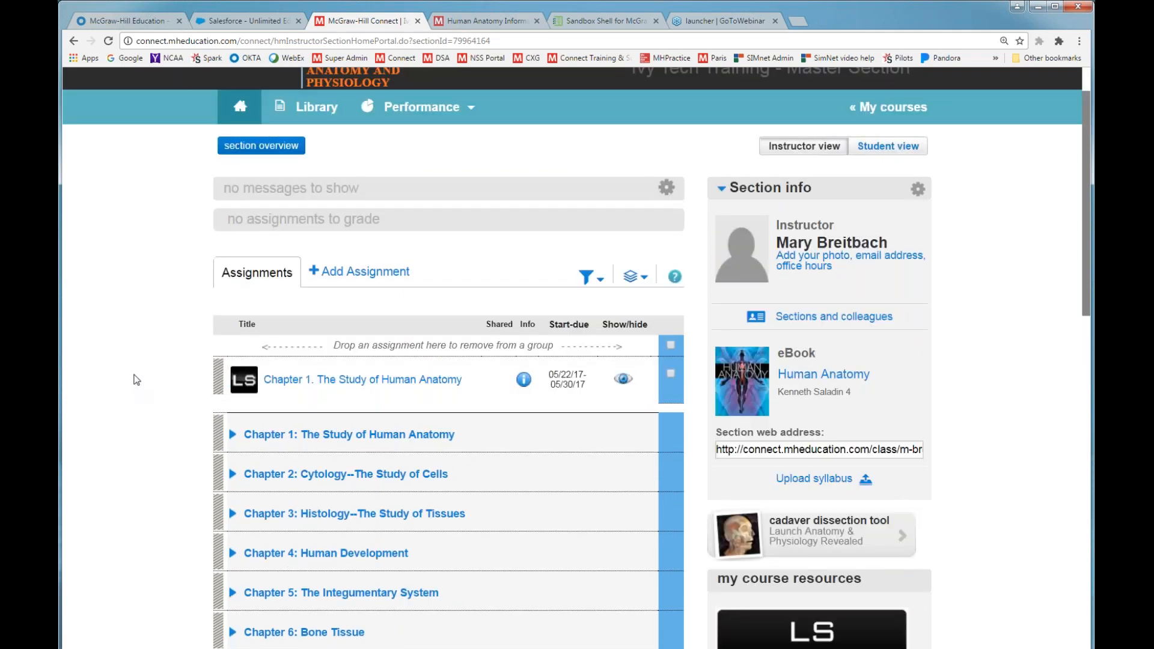
pyautogui.scroll(1, 148, 343)
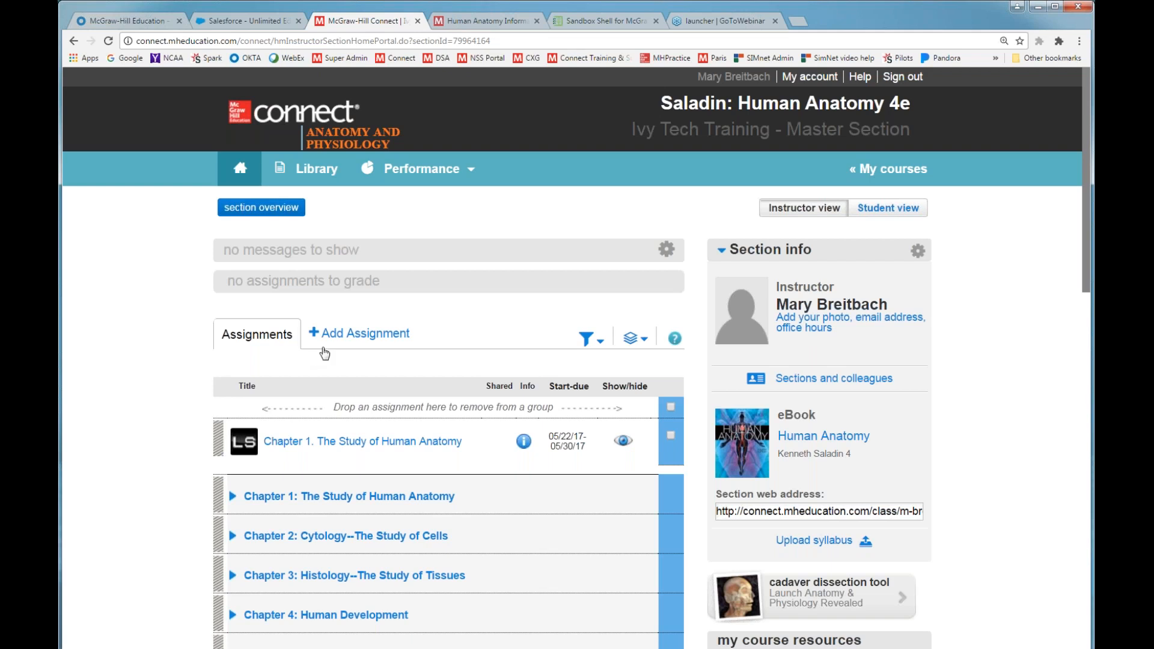
# Start a new Question Bank assignment with the Chapter 05 Test Bank of The Integumentary System as its question source
pyautogui.click(331, 341)
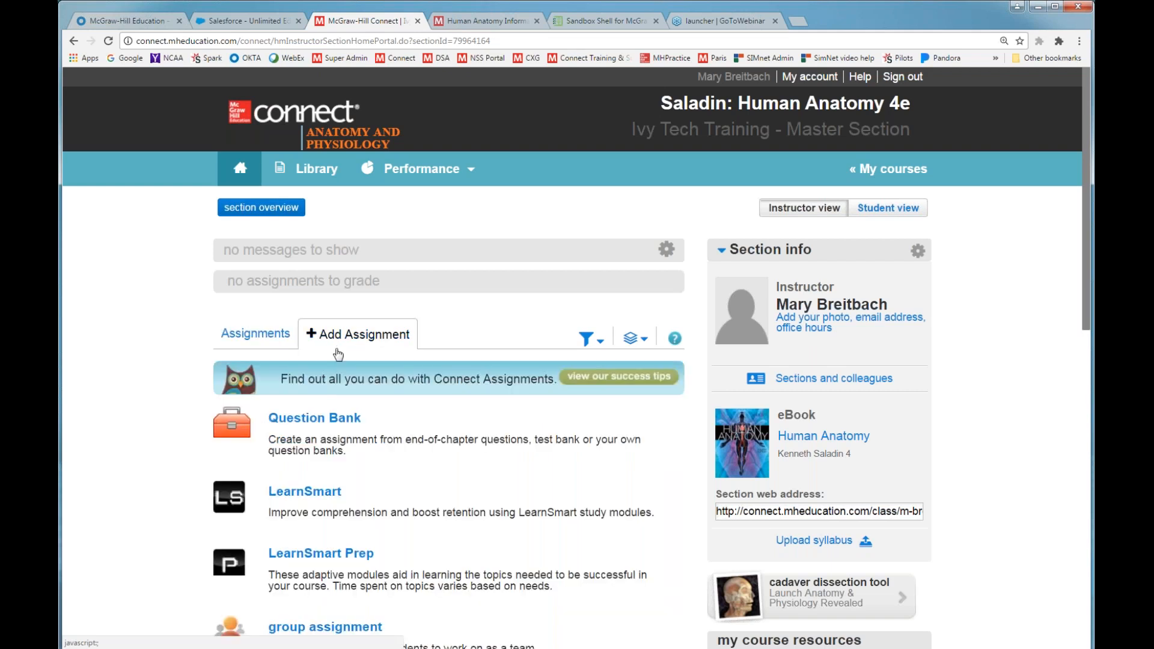
pyautogui.click(308, 418)
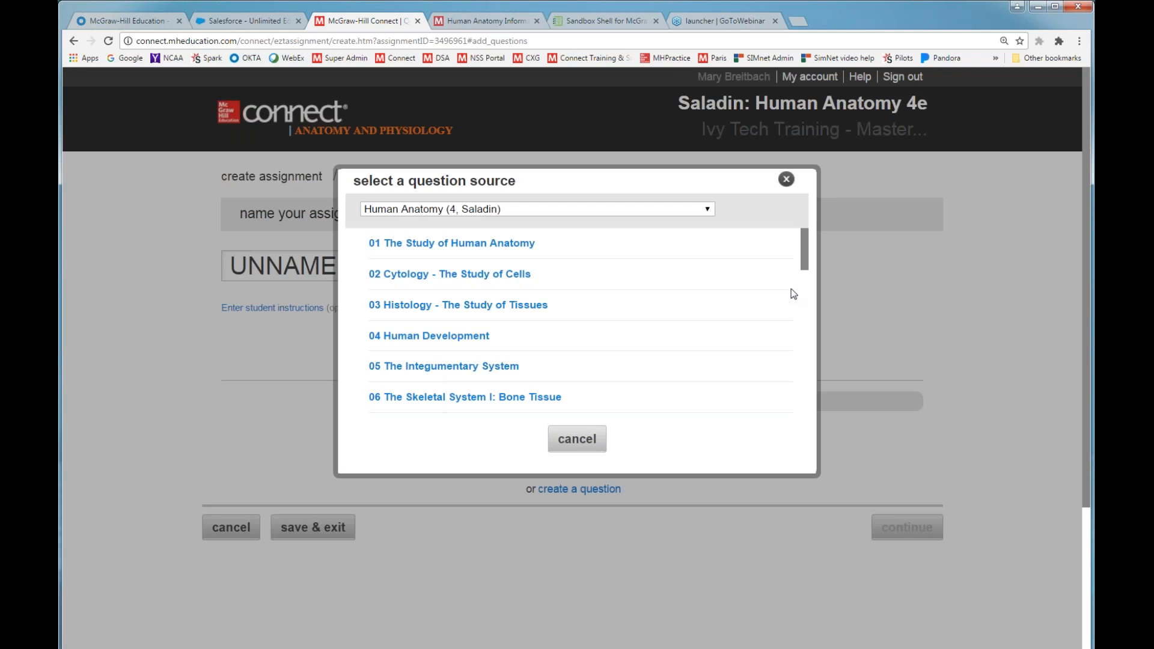
pyautogui.moveTo(804, 267); pyautogui.dragTo(762, 275)
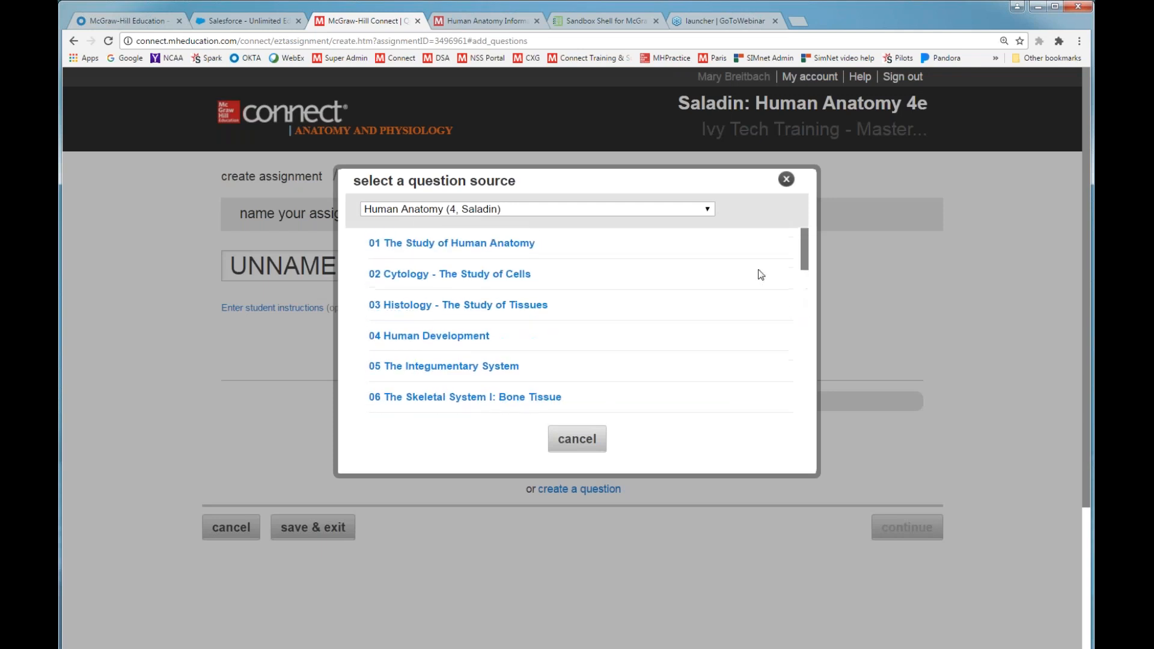
pyautogui.click(436, 305)
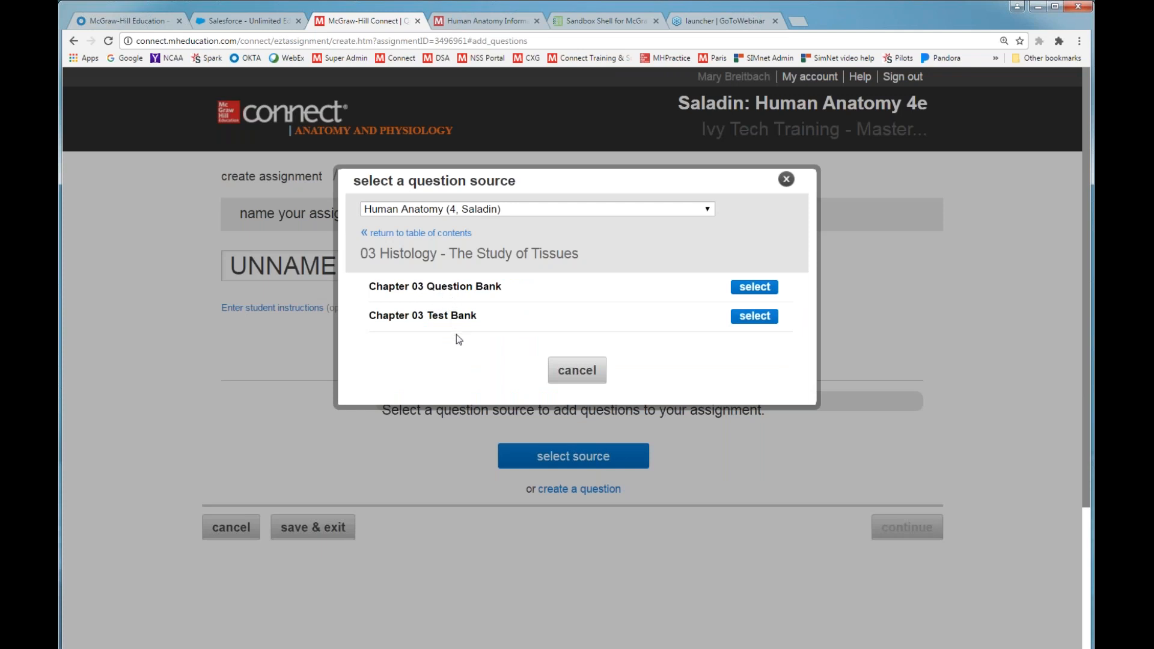
pyautogui.click(425, 233)
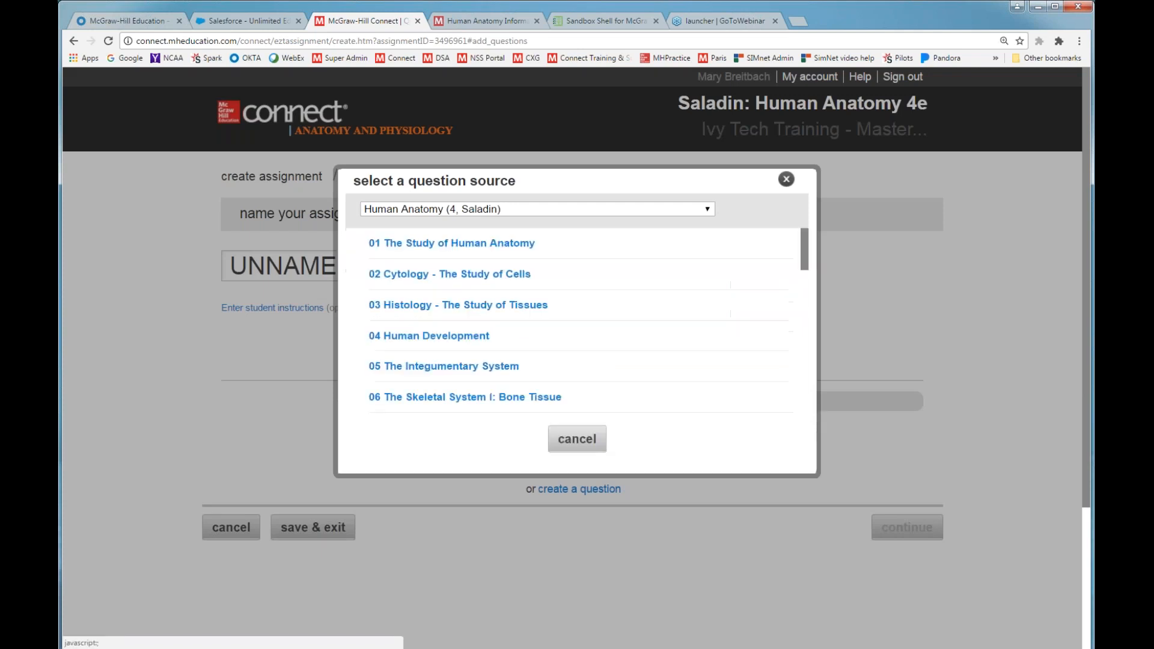
pyautogui.click(409, 367)
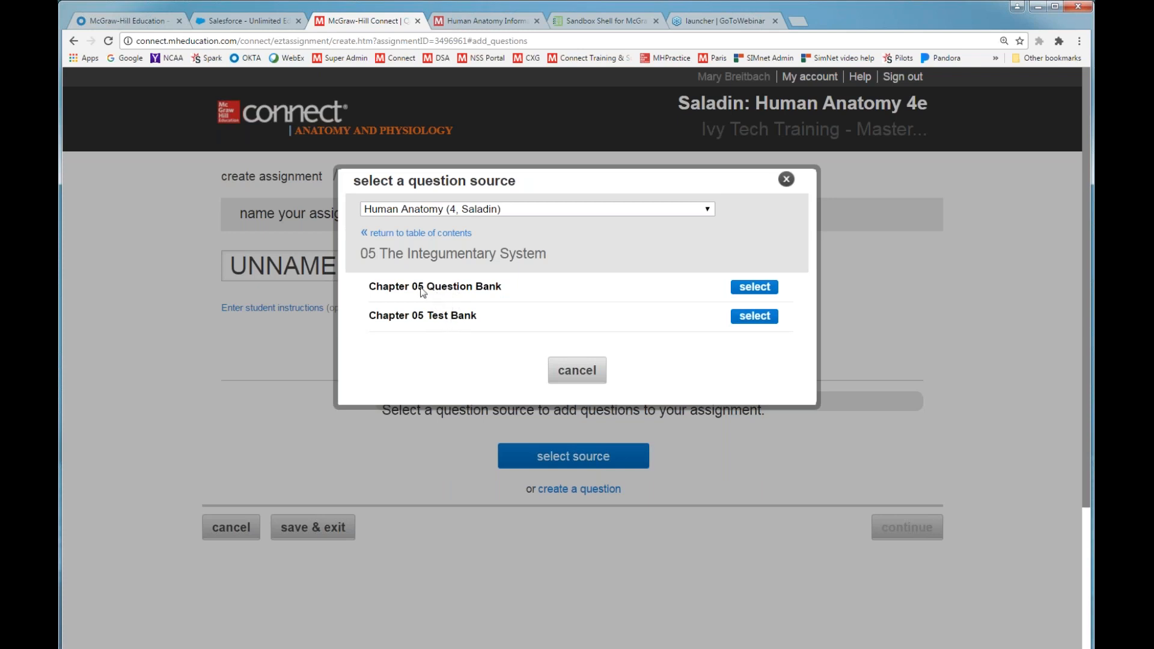
pyautogui.click(744, 317)
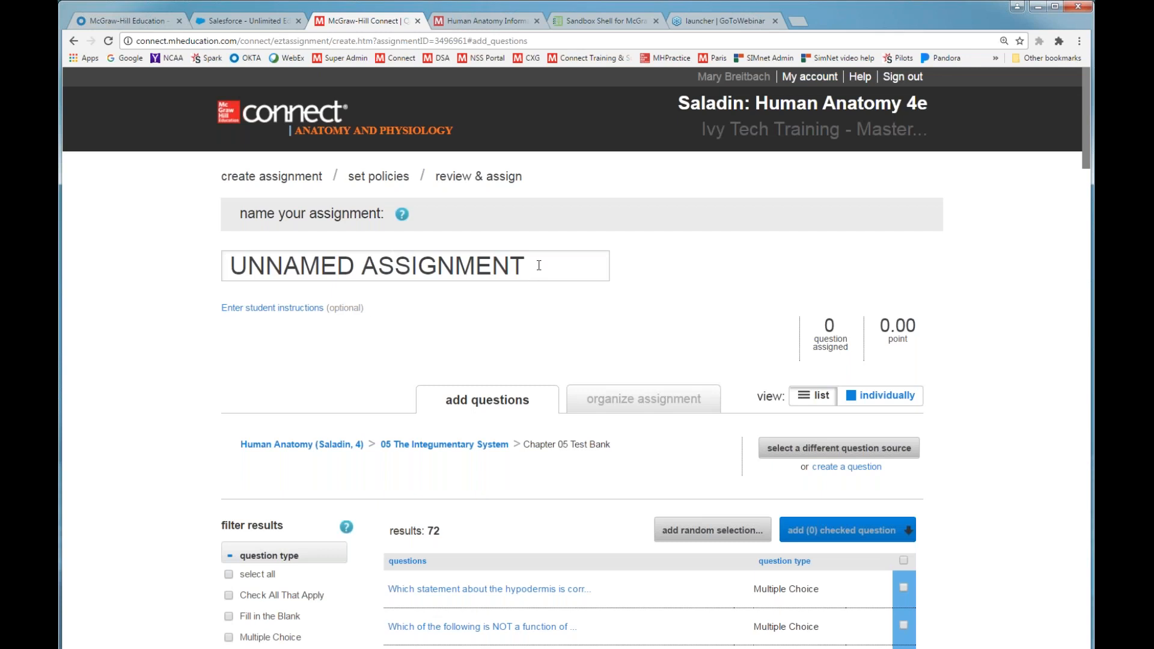
# Name the new assignment "Ch 5 quiz"
pyautogui.click(443, 264)
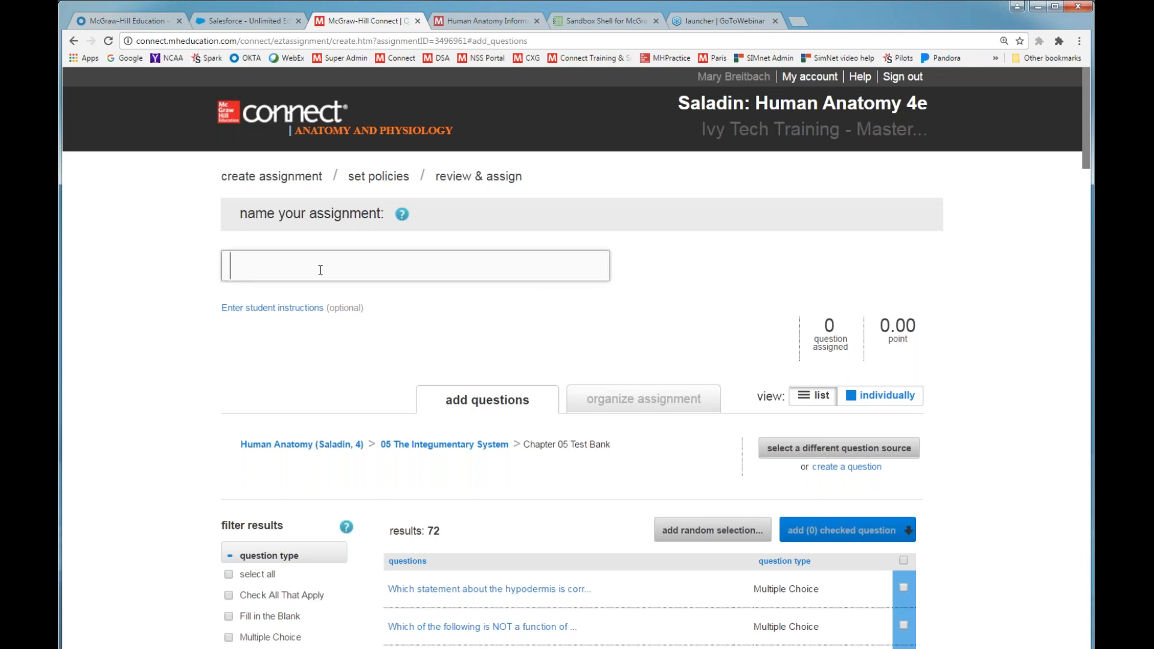
pyautogui.write('Ch 5 qui')
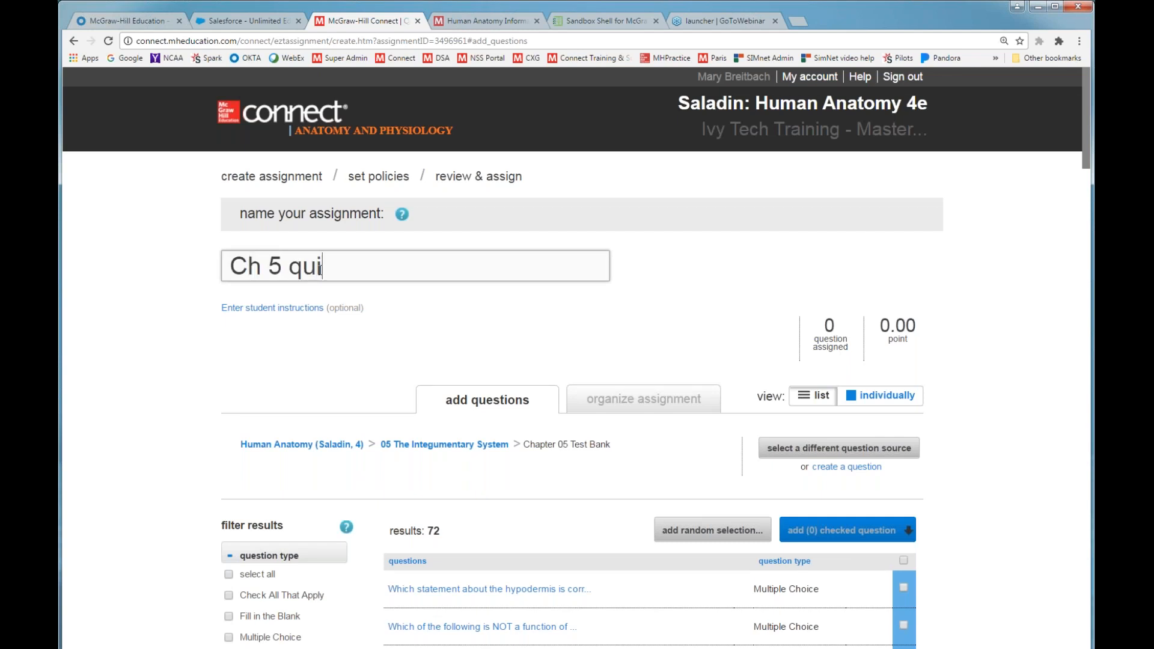
pyautogui.write('z')
pyautogui.click(496, 479)
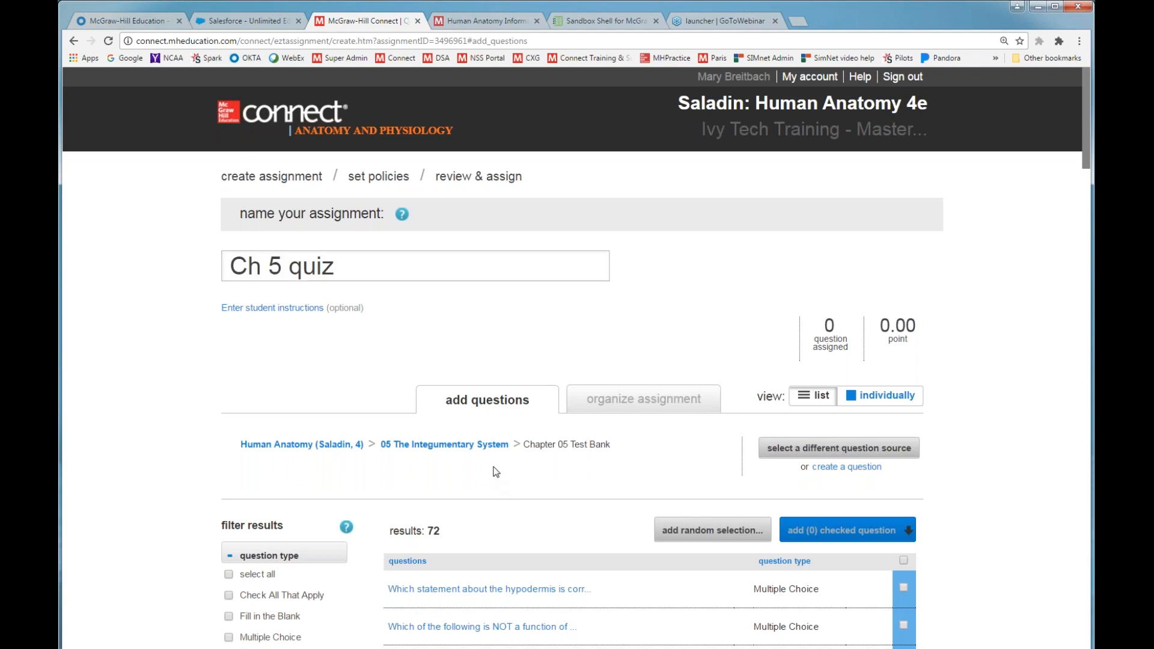
# Look through the test bank questions and filter them by type to Check All That Apply and Multiple Choice
pyautogui.scroll(-3, 494, 475)
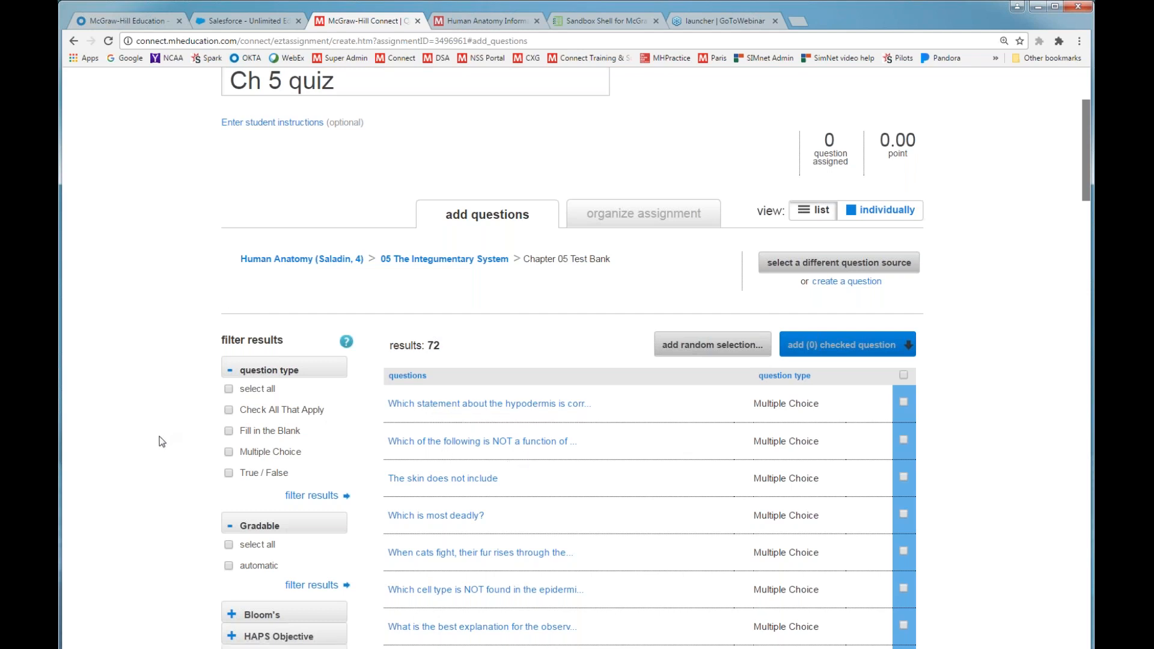
pyautogui.scroll(-2, 160, 438)
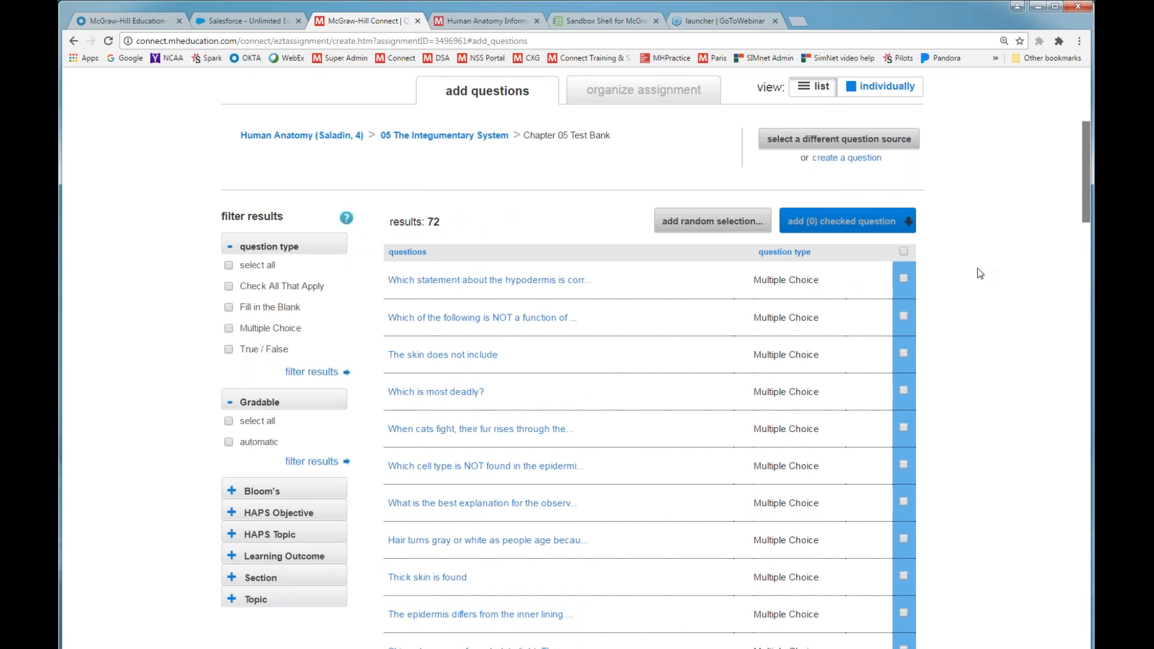
pyautogui.moveTo(1085, 164); pyautogui.dragTo(1076, 515)
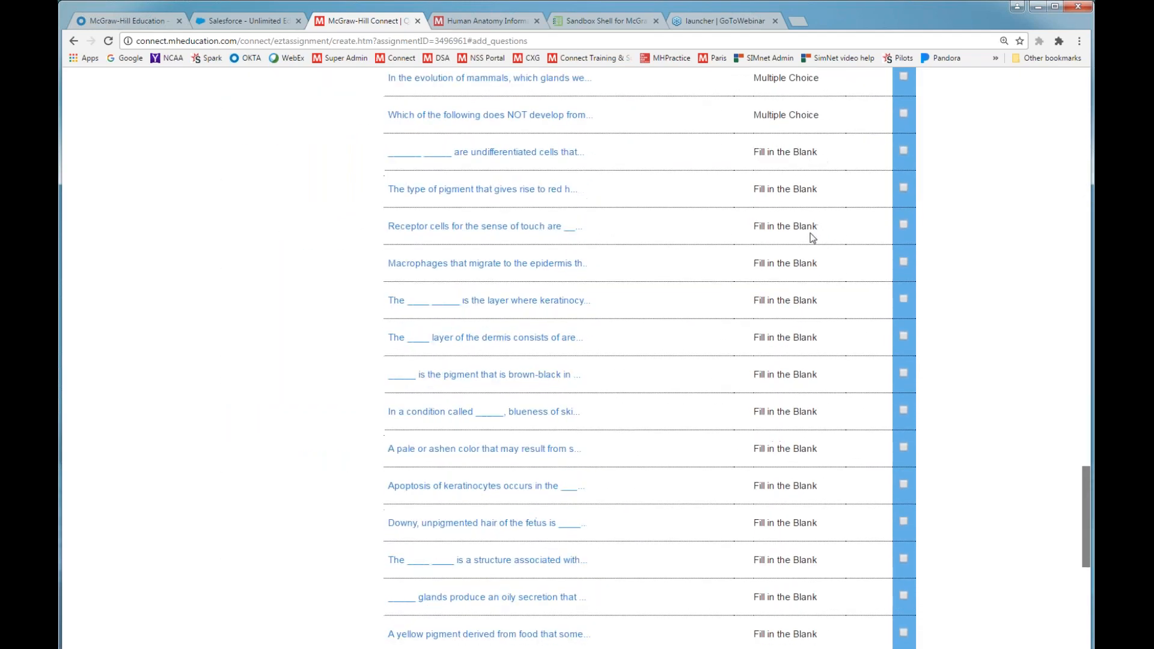
pyautogui.moveTo(1089, 509); pyautogui.dragTo(1089, 109)
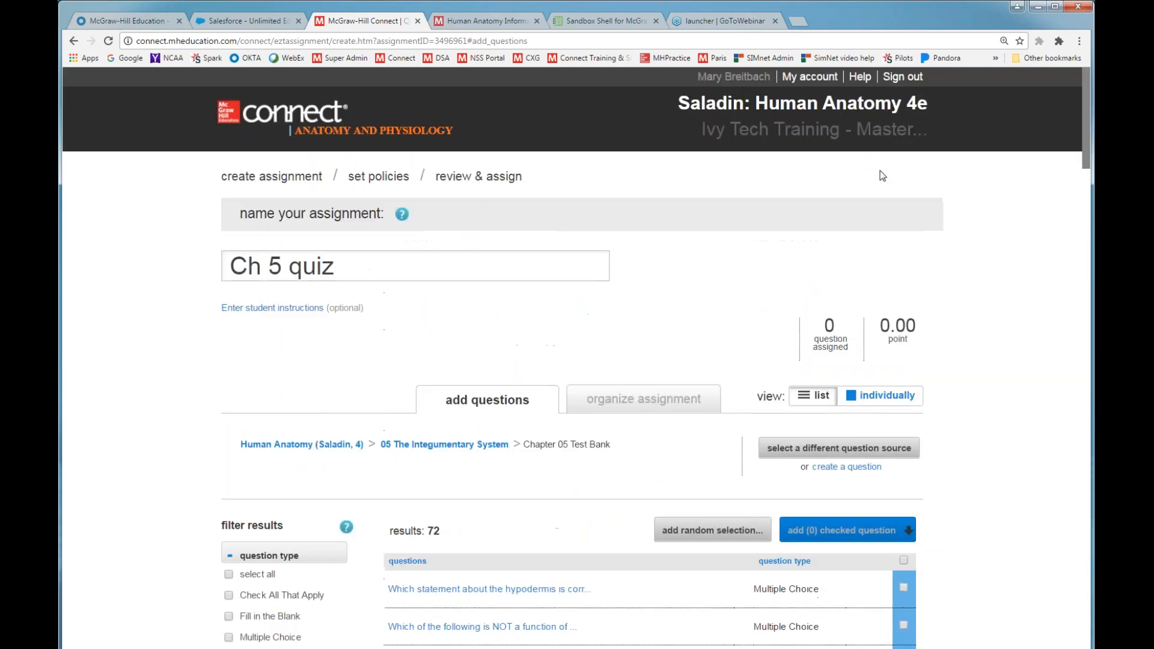
pyautogui.scroll(-4, 153, 428)
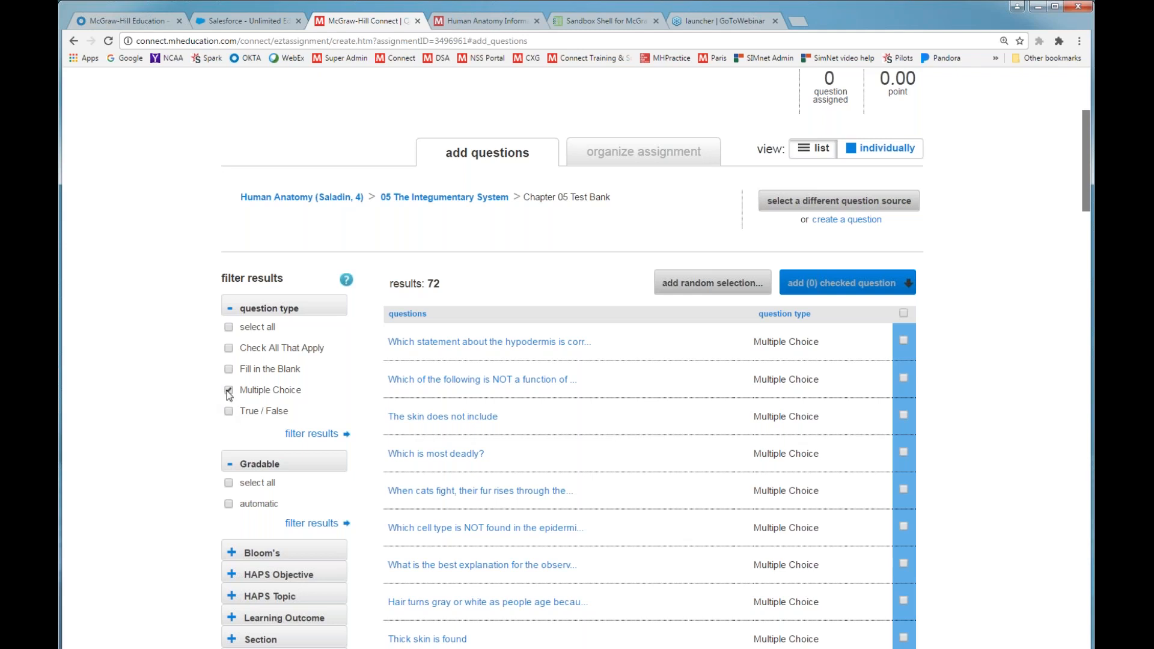
pyautogui.click(229, 348)
pyautogui.click(318, 434)
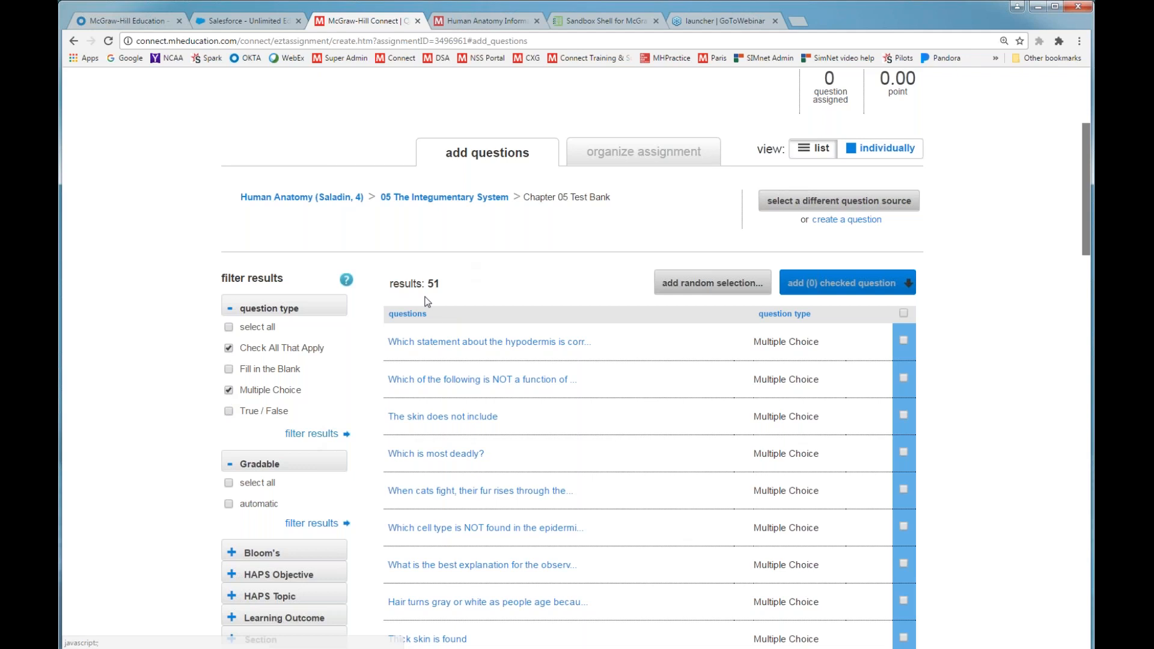
# Expand the Topic and Section filters and limit the questions to sections 5.01 and 5.02
pyautogui.scroll(-1, 173, 347)
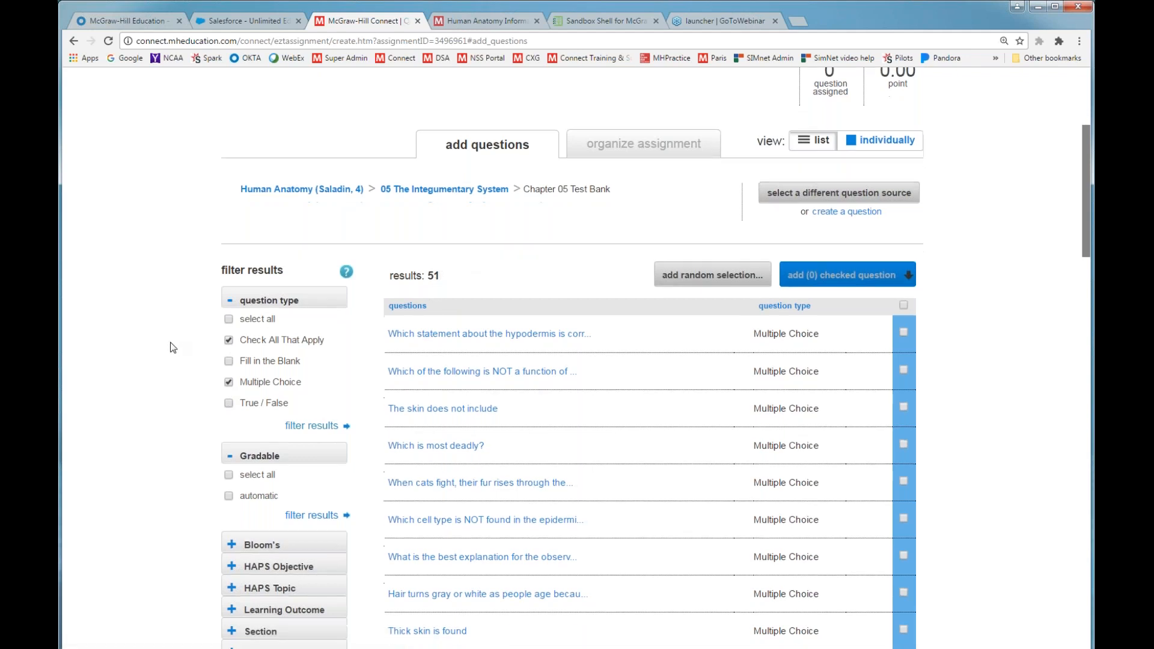
pyautogui.scroll(-3, 173, 348)
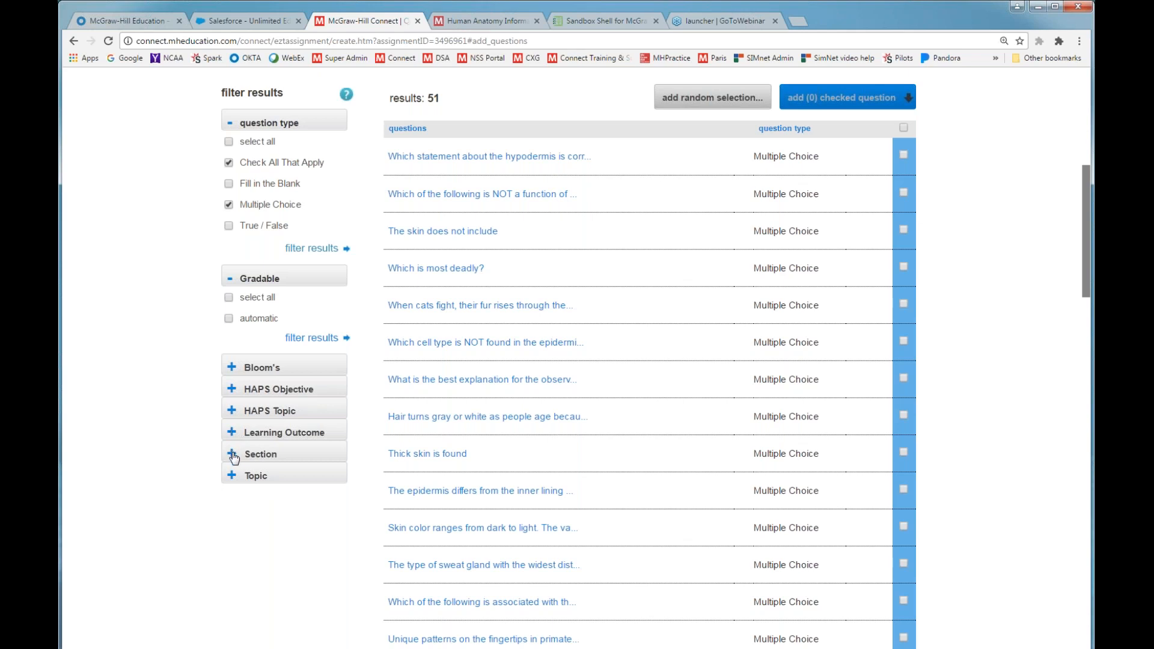
pyautogui.click(232, 478)
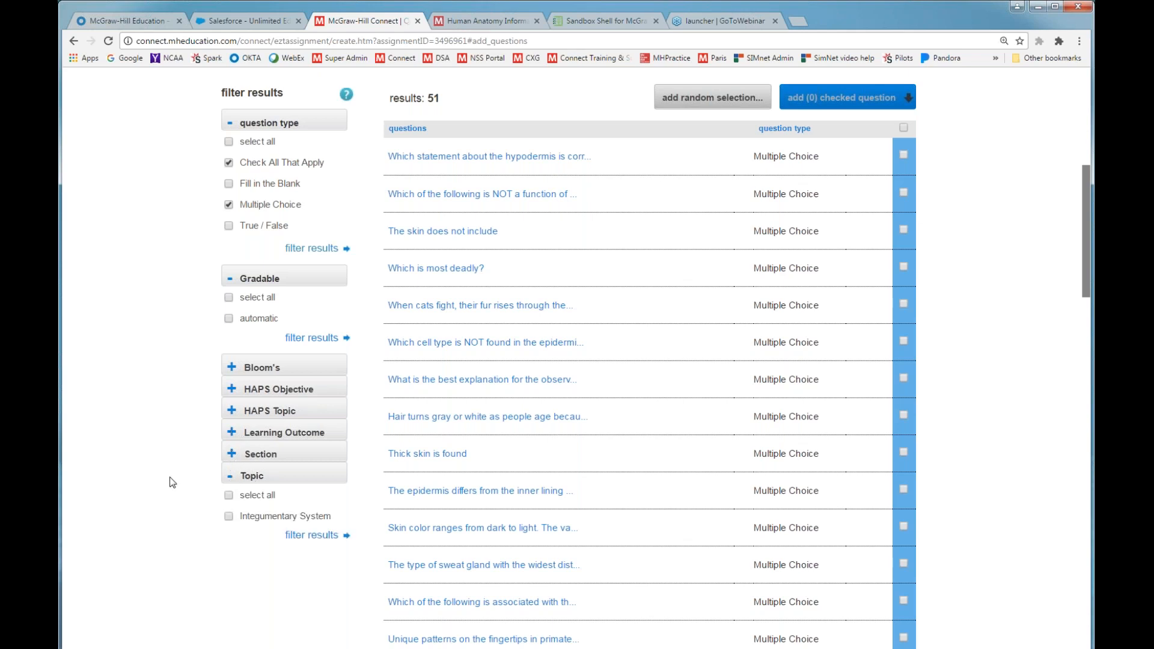
pyautogui.click(231, 454)
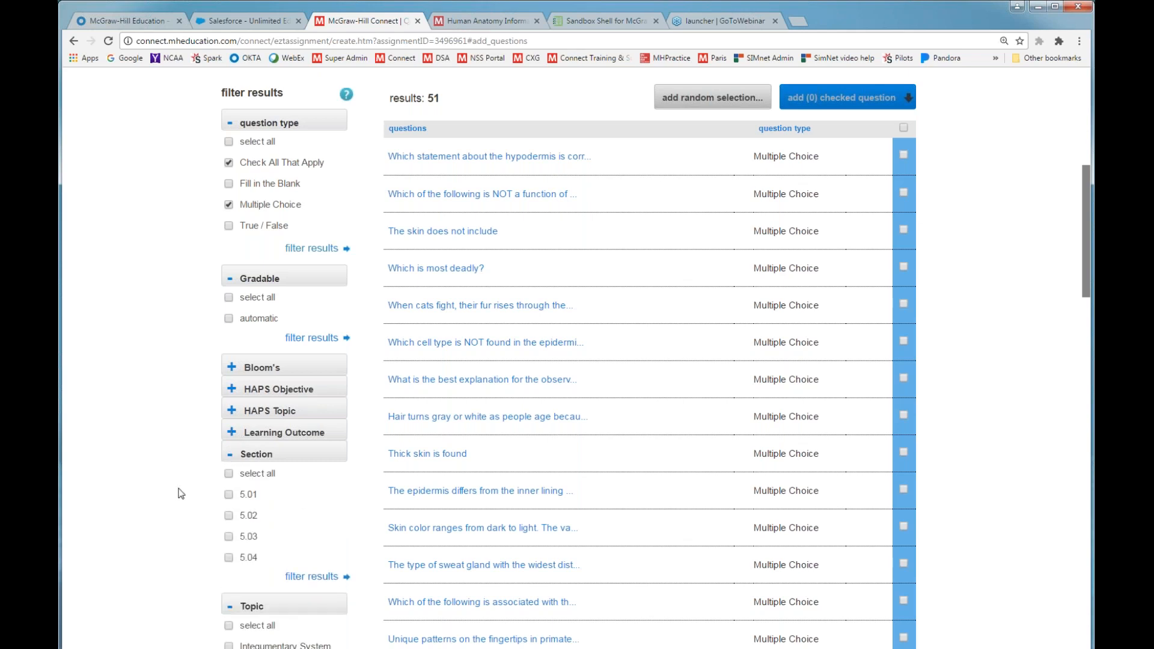
pyautogui.click(229, 495)
pyautogui.click(229, 515)
pyautogui.click(298, 577)
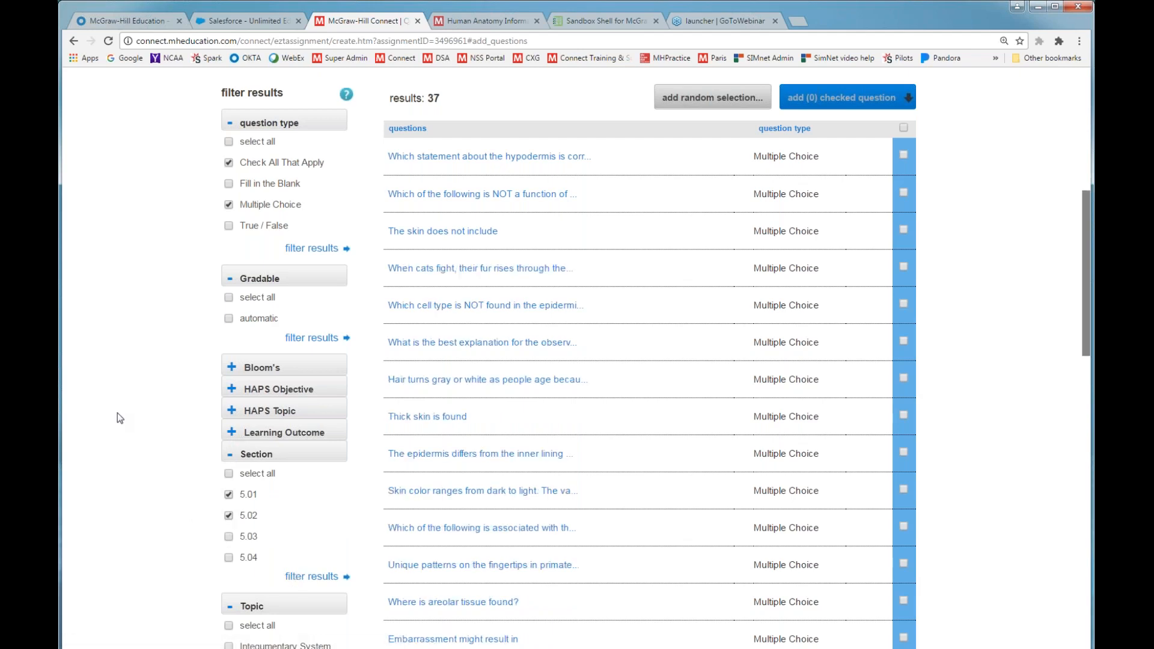
# Preview the question about which hypodermis statement is correct and add it to the assignment as an individual question
pyautogui.scroll(2, 118, 412)
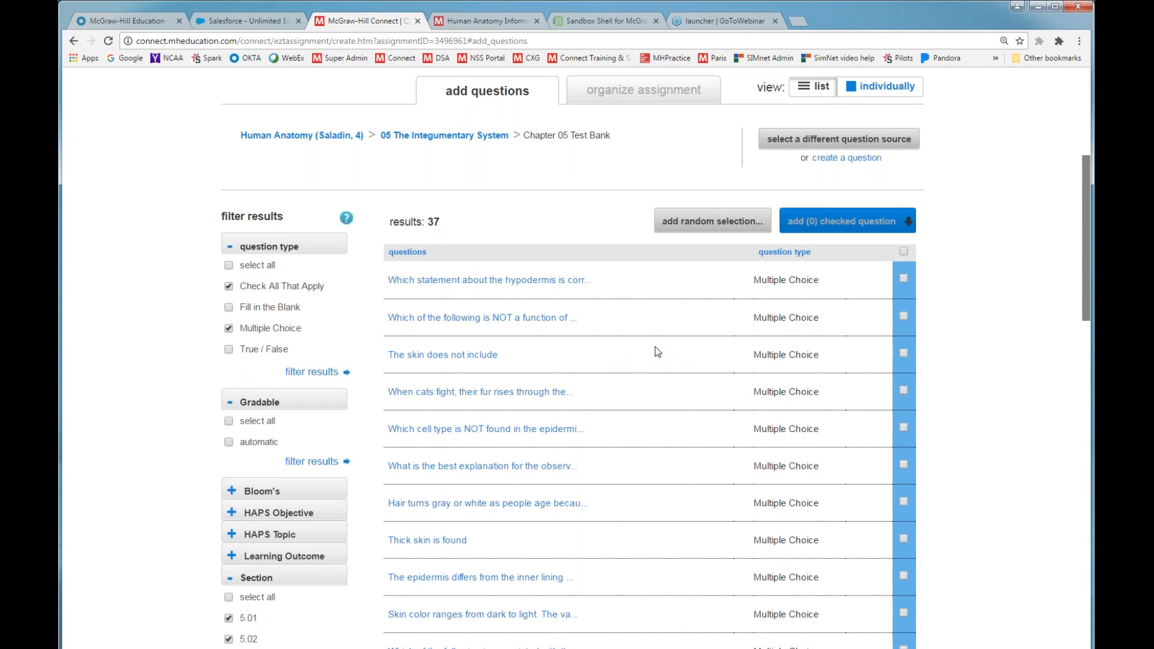
pyautogui.scroll(1, 658, 352)
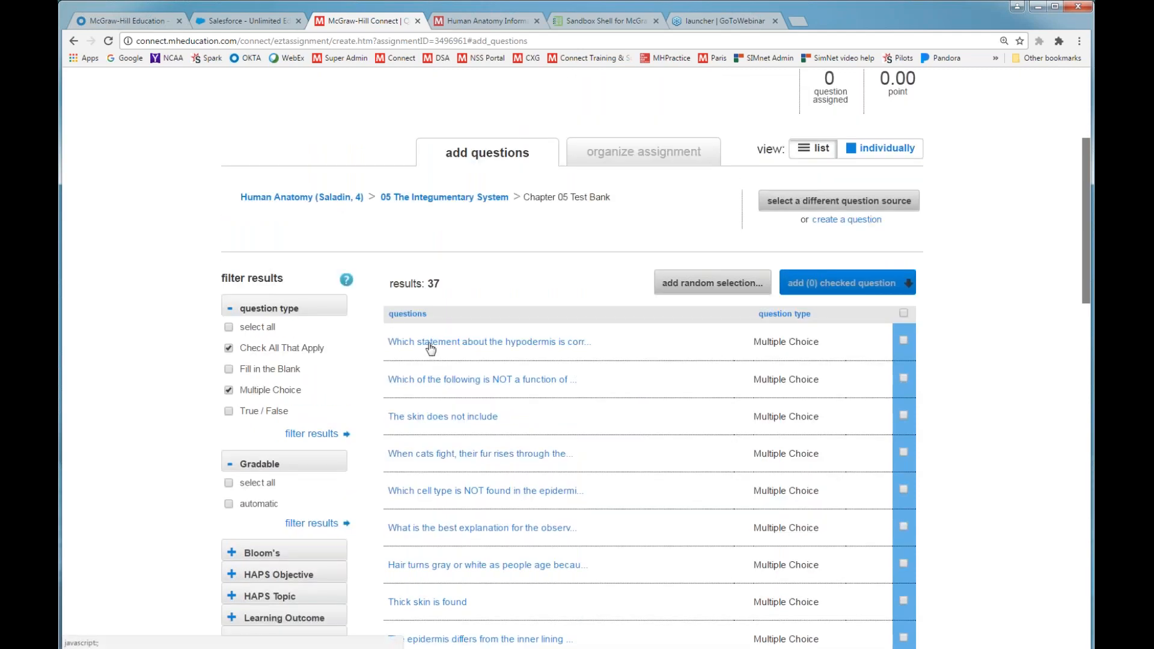
pyautogui.click(429, 346)
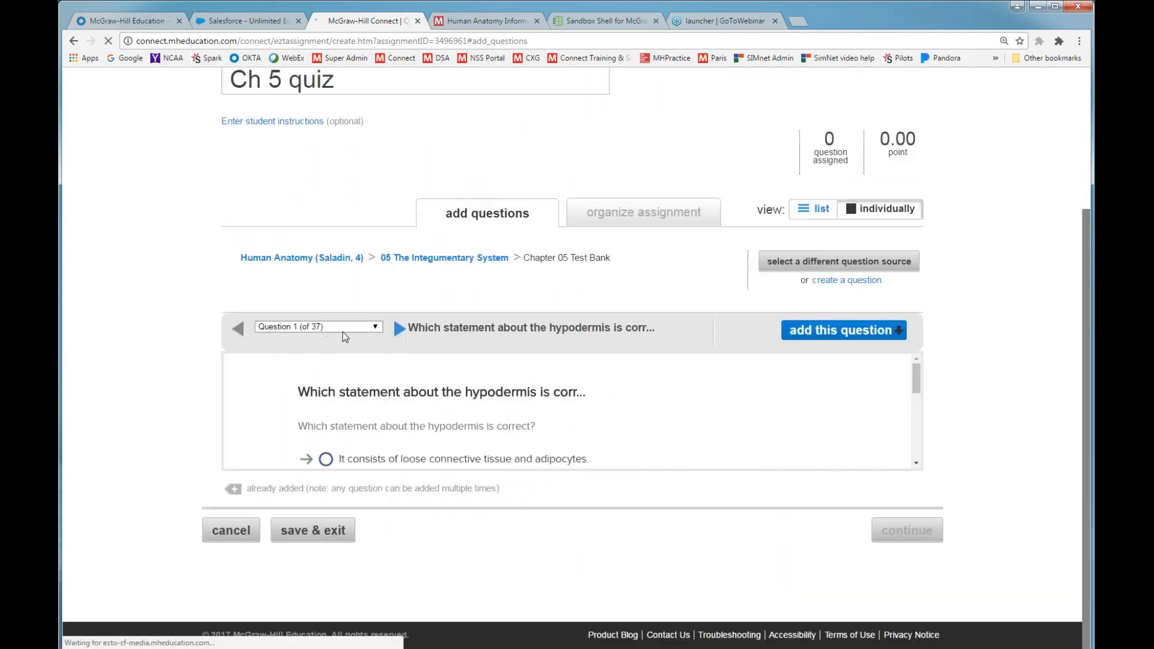
pyautogui.scroll(-1, 343, 332)
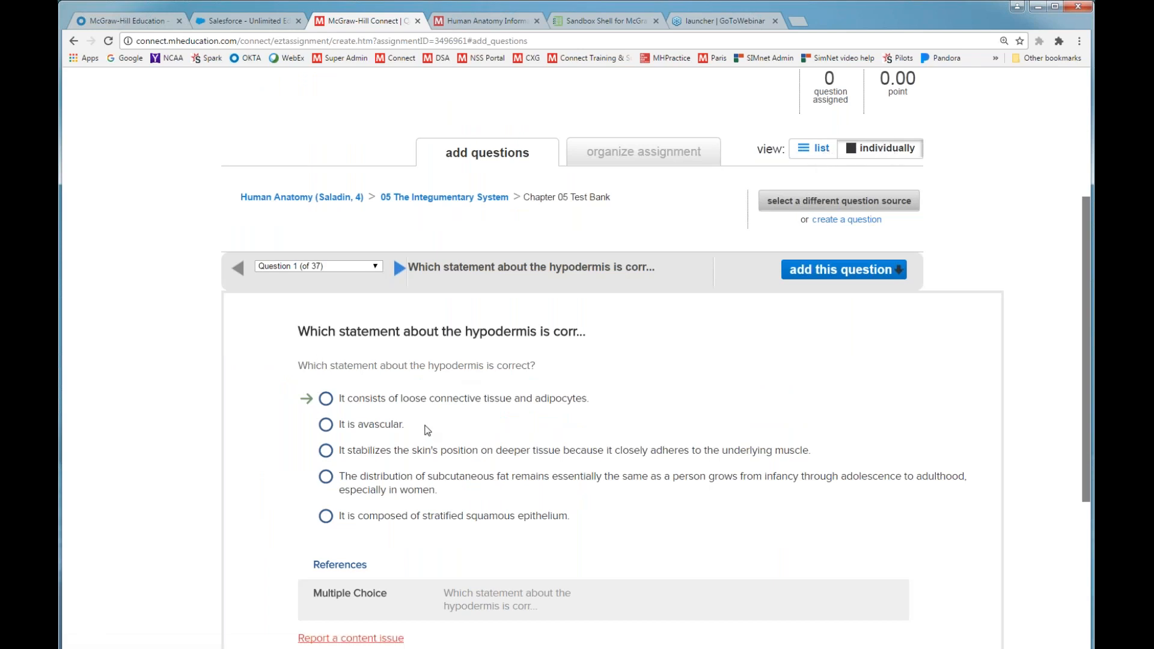
pyautogui.scroll(-1, 337, 361)
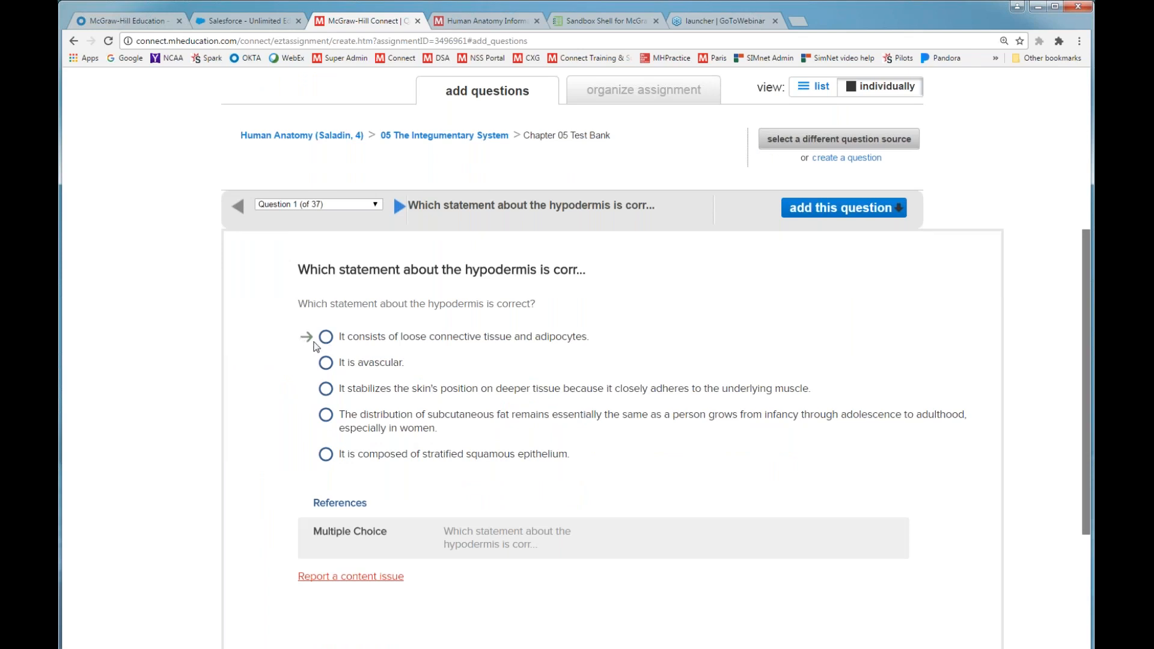
pyautogui.scroll(-2, 313, 352)
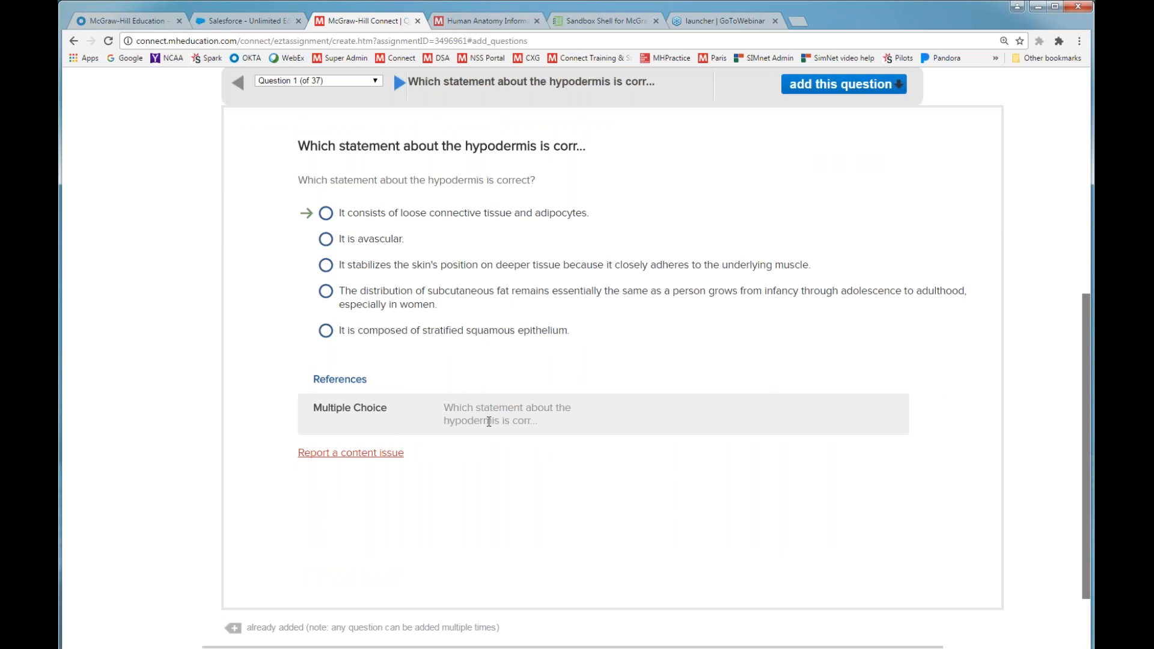
pyautogui.scroll(2, 488, 422)
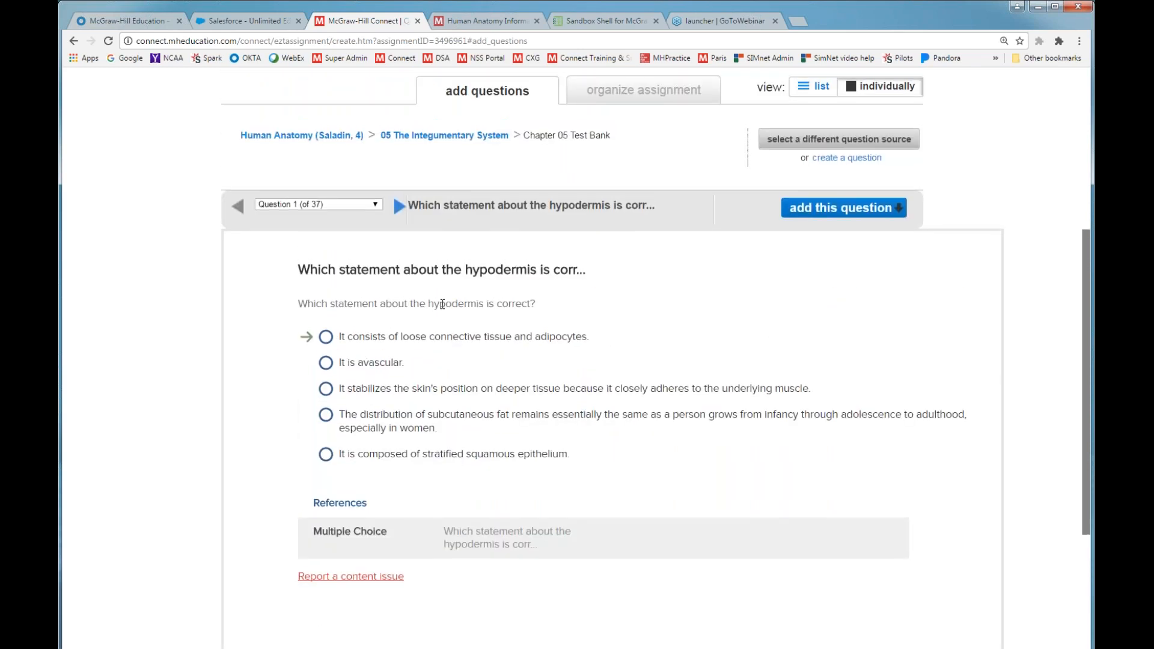
pyautogui.click(820, 211)
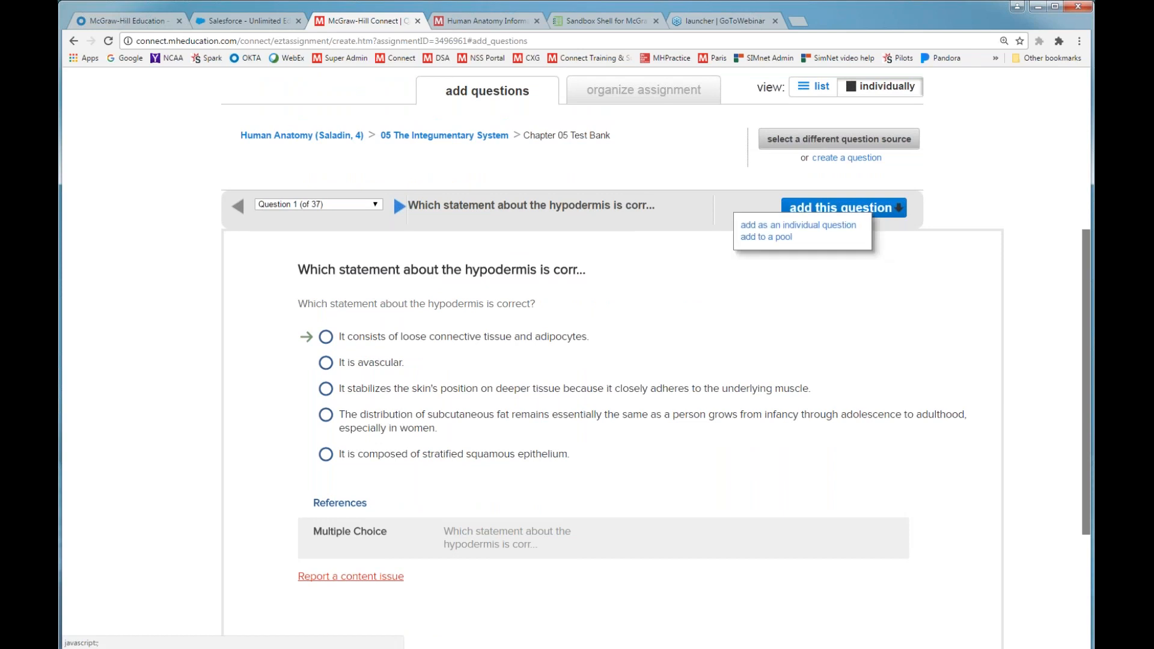
pyautogui.click(788, 229)
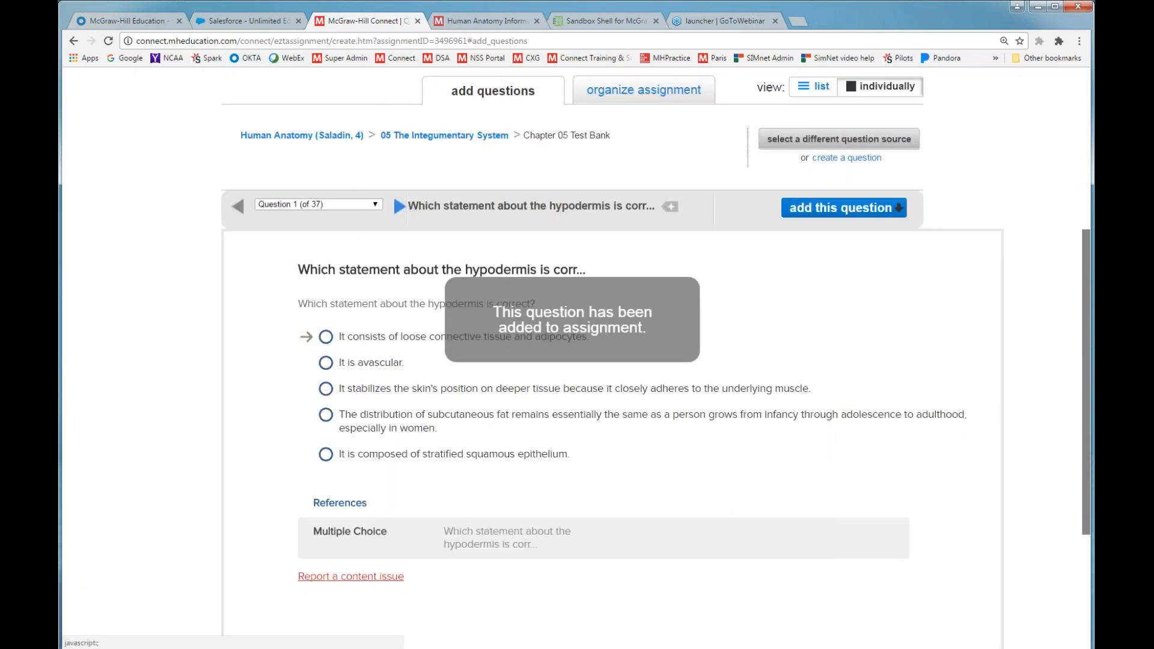
# Add the "Which of the following is NOT a function of ..." question as an individual question and preview the questions that follow
pyautogui.click(819, 210)
pyautogui.click(783, 226)
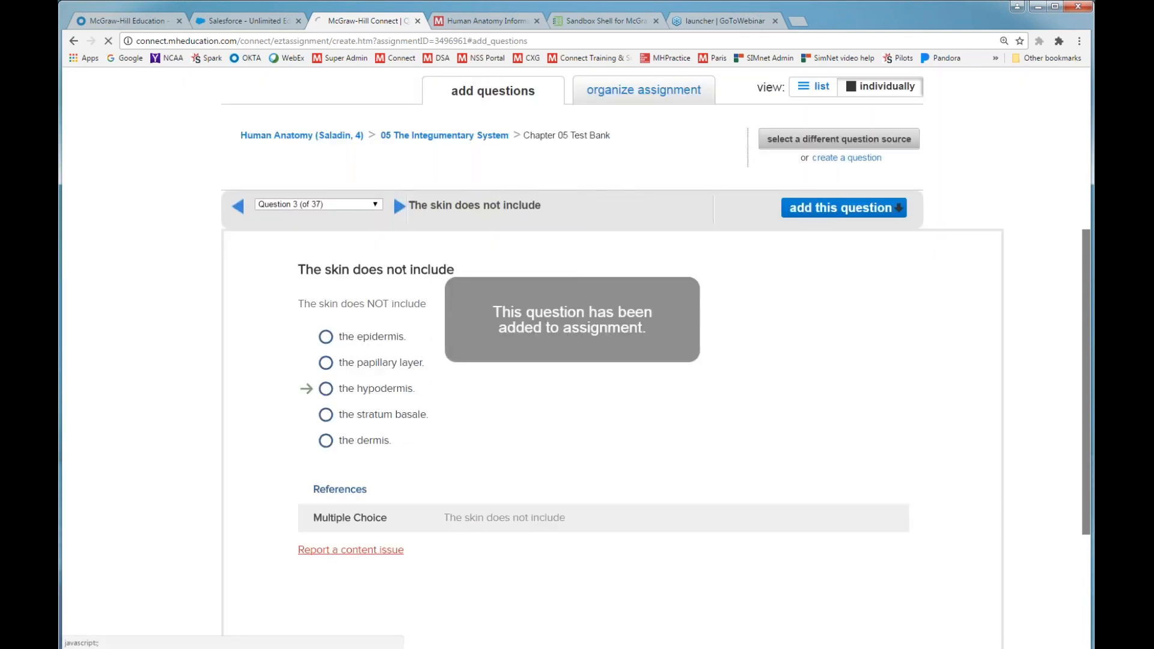
pyautogui.click(399, 207)
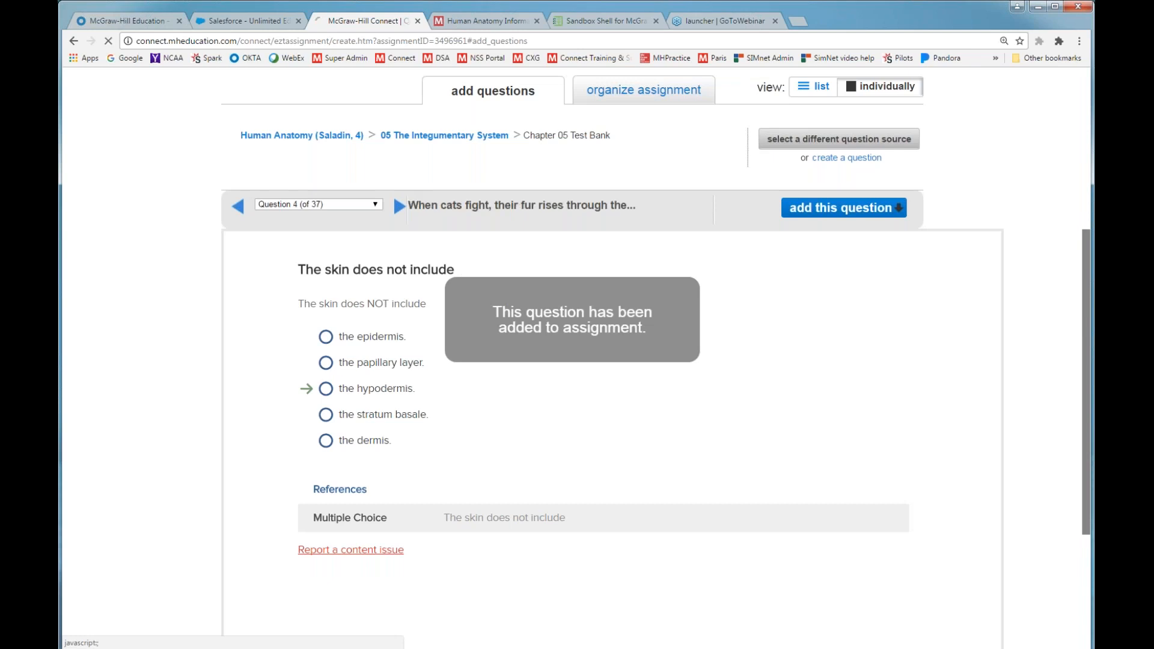
pyautogui.click(399, 207)
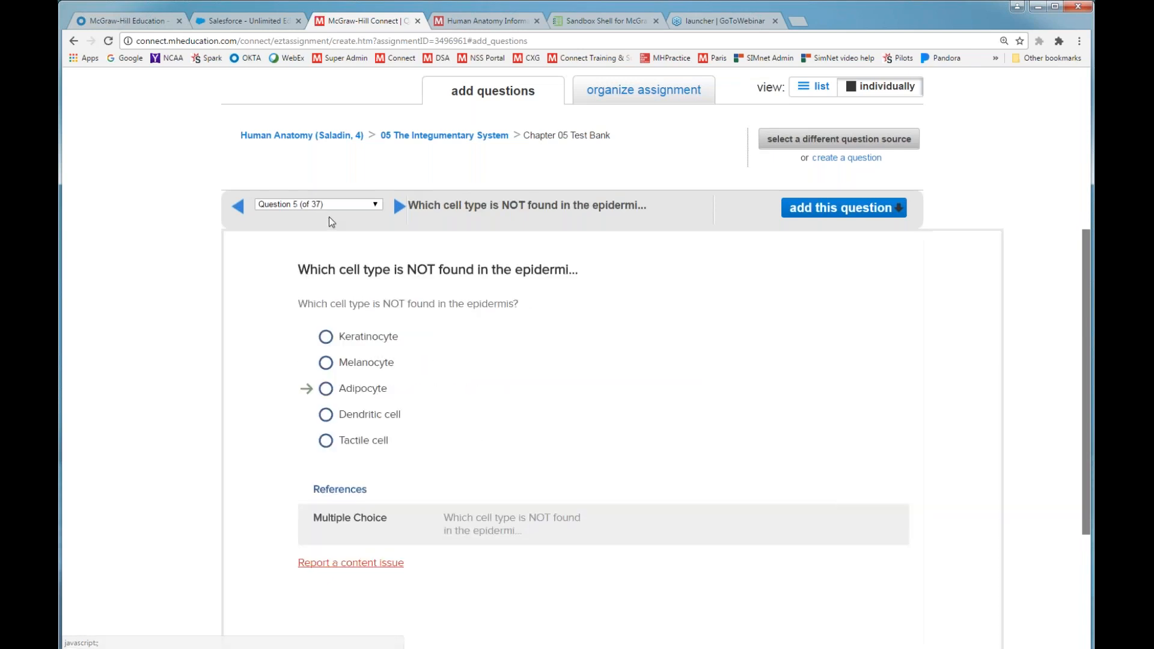
# Return to the list view and add the "What is the best explanation", "Thick skin is found" and "Skin color ranges" questions as individual questions
pyautogui.scroll(2, 755, 366)
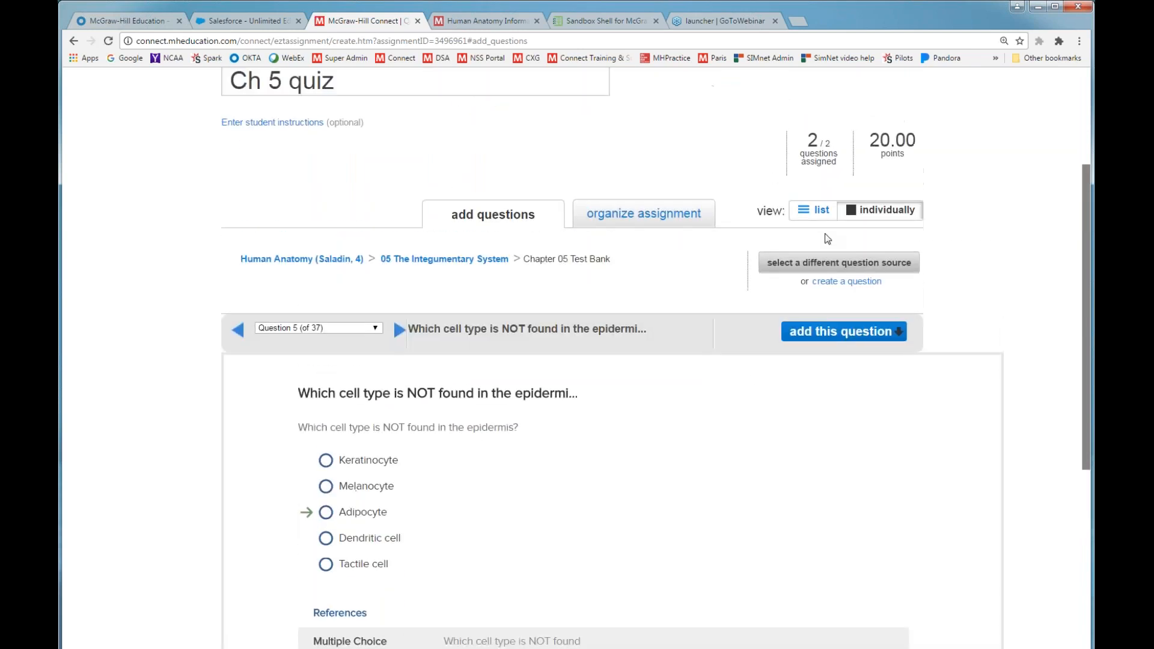
pyautogui.click(821, 211)
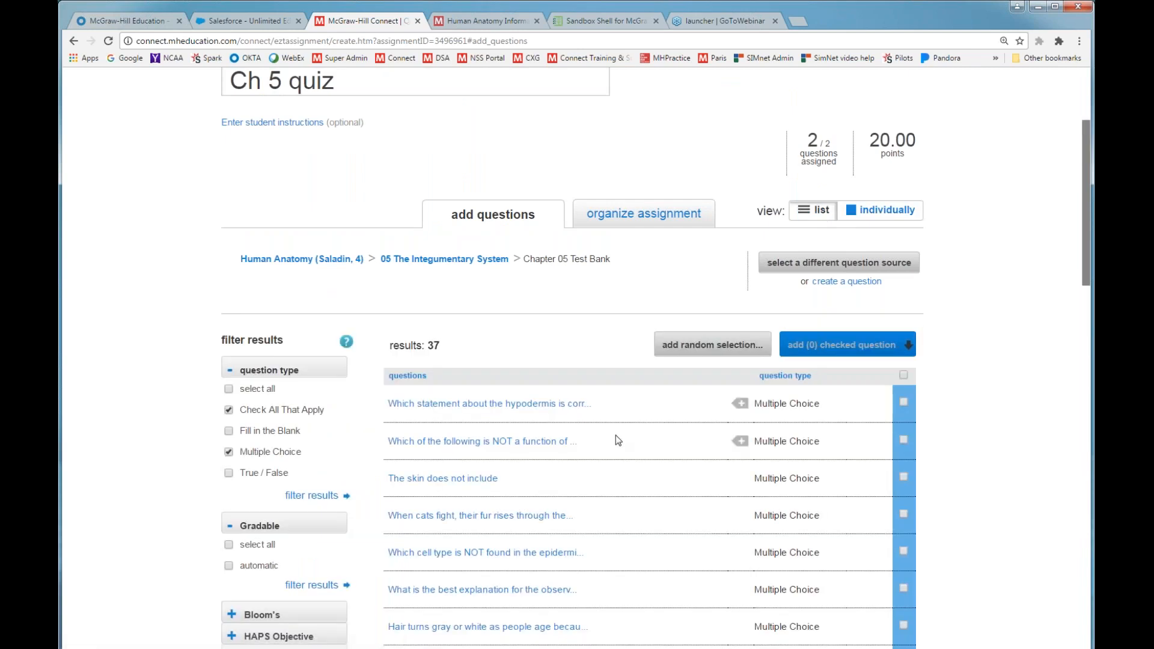
pyautogui.scroll(-2, 616, 435)
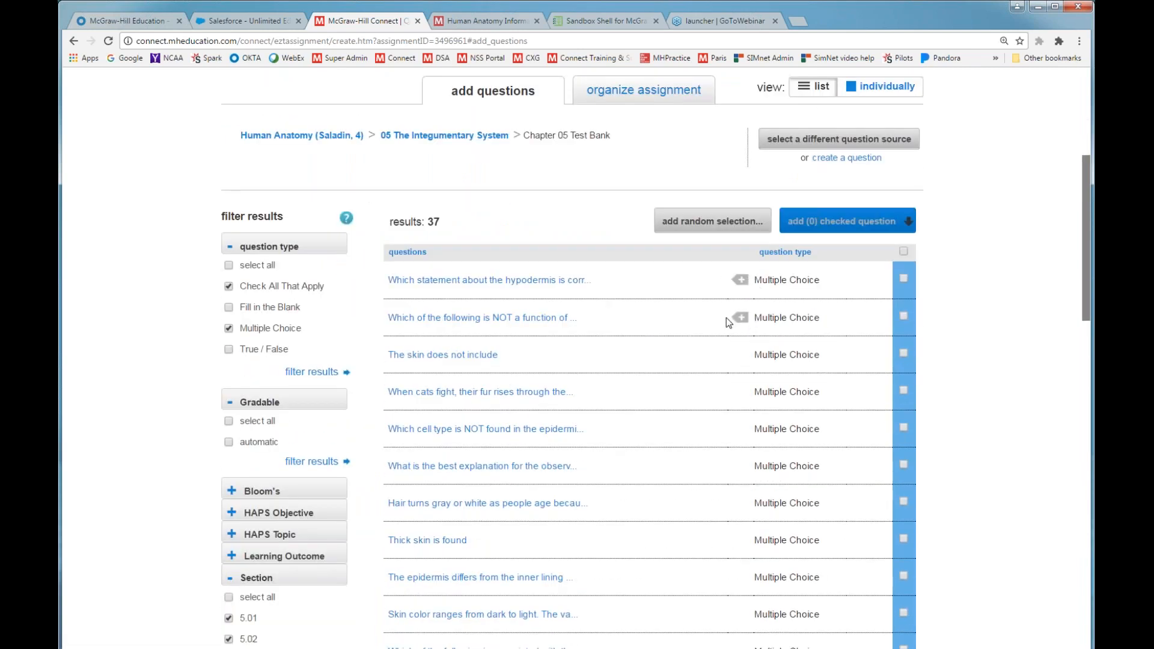
pyautogui.scroll(-2, 657, 377)
pyautogui.click(904, 341)
pyautogui.click(904, 416)
pyautogui.click(904, 490)
pyautogui.click(833, 103)
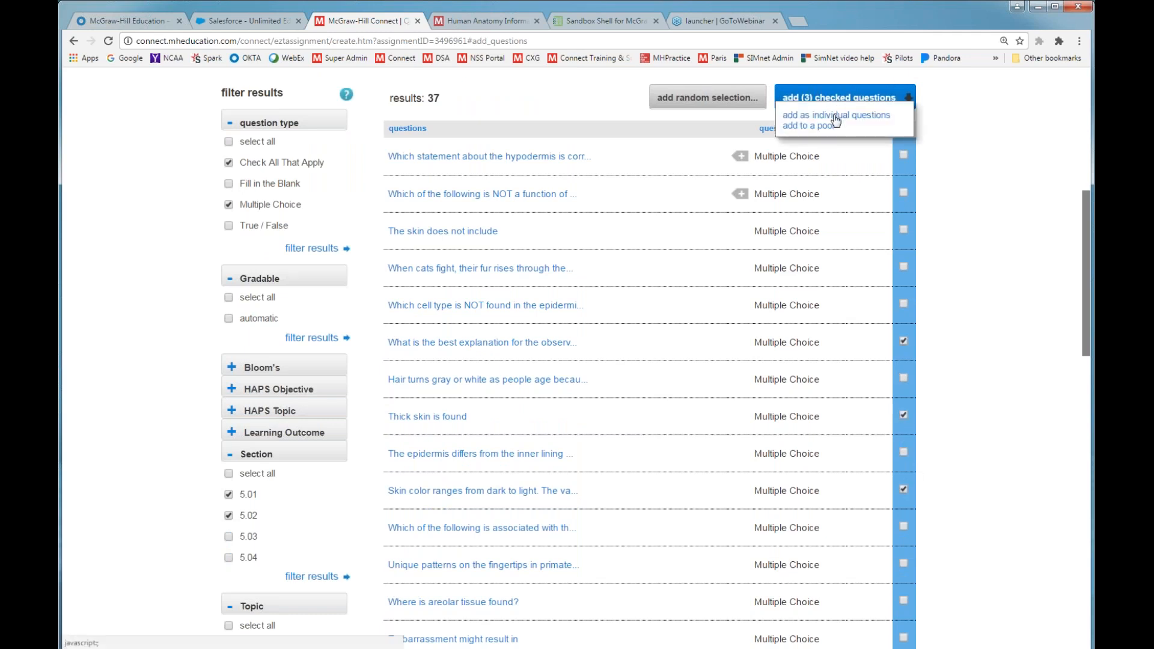
pyautogui.click(835, 116)
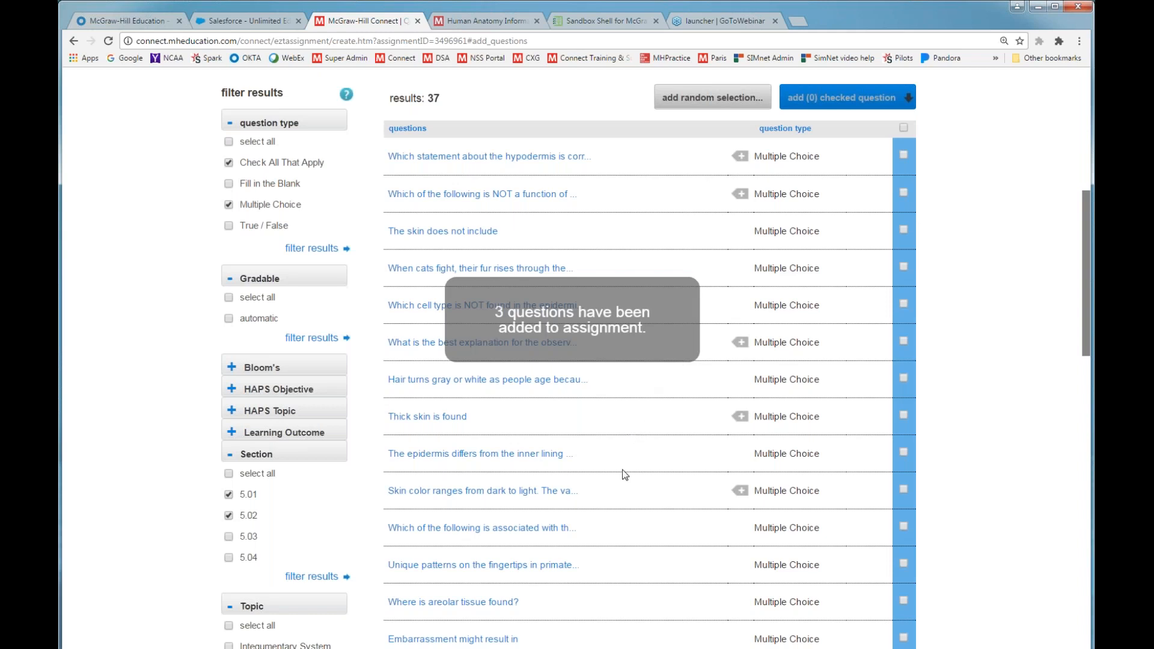
pyautogui.scroll(1, 634, 492)
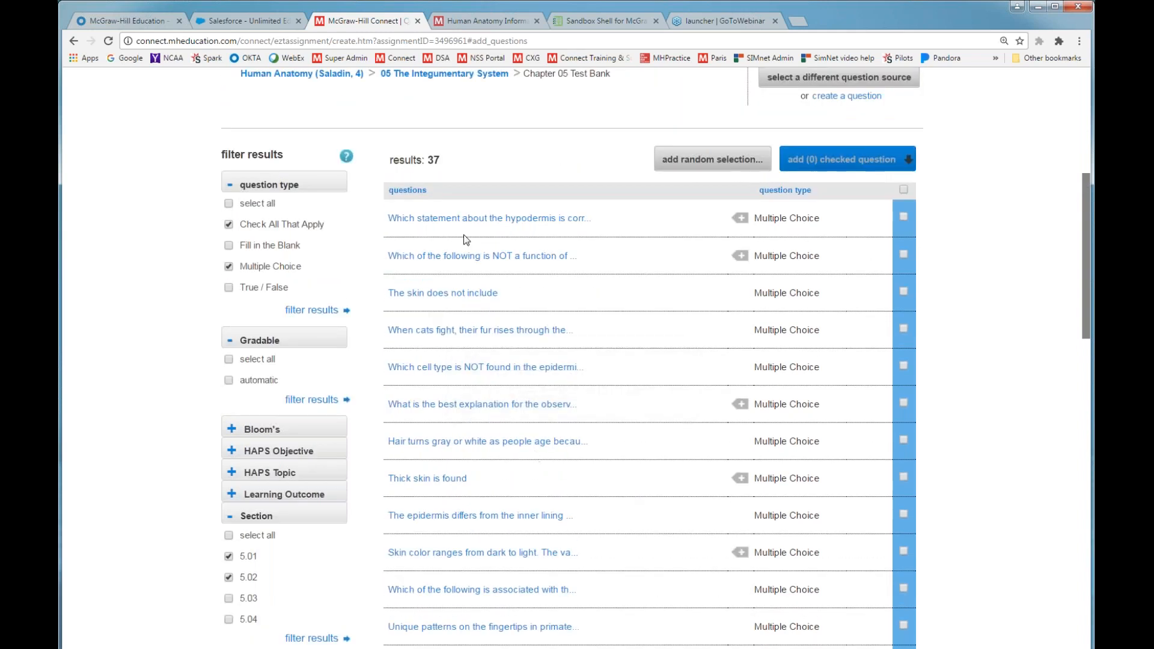
pyautogui.click(904, 190)
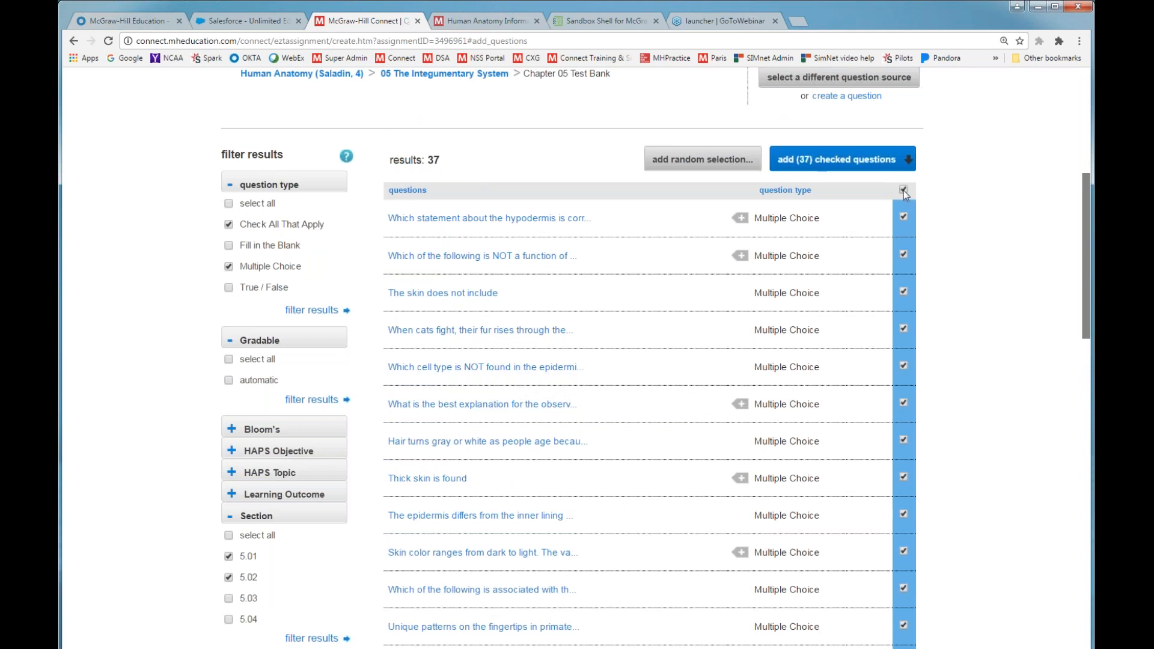
pyautogui.click(830, 161)
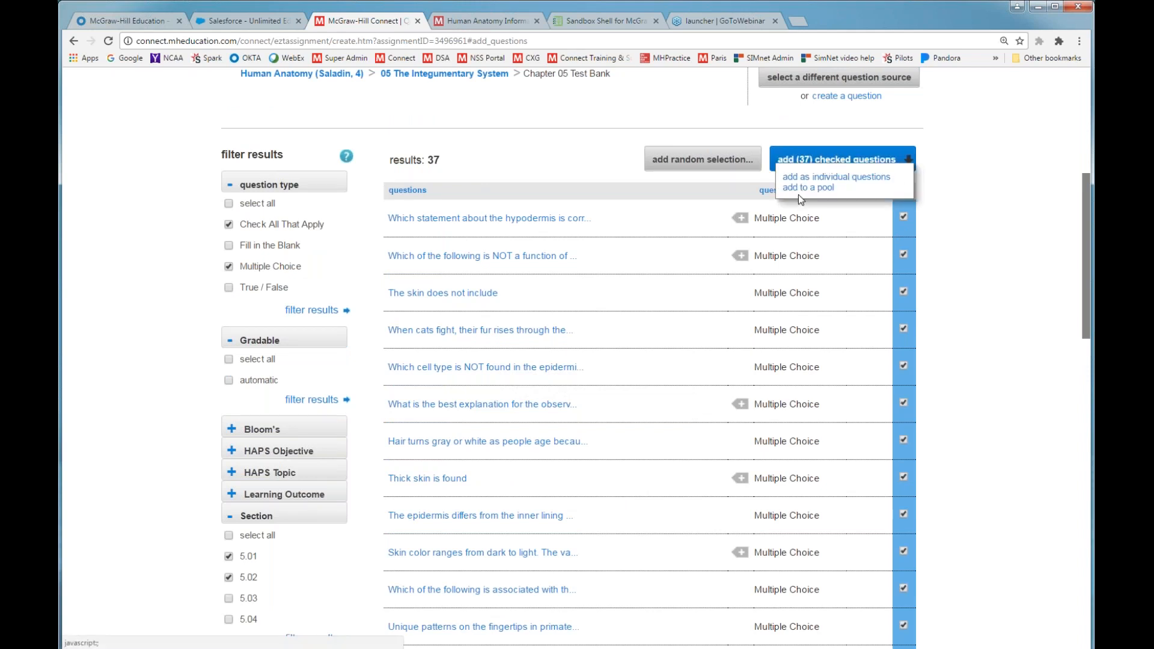
pyautogui.click(903, 190)
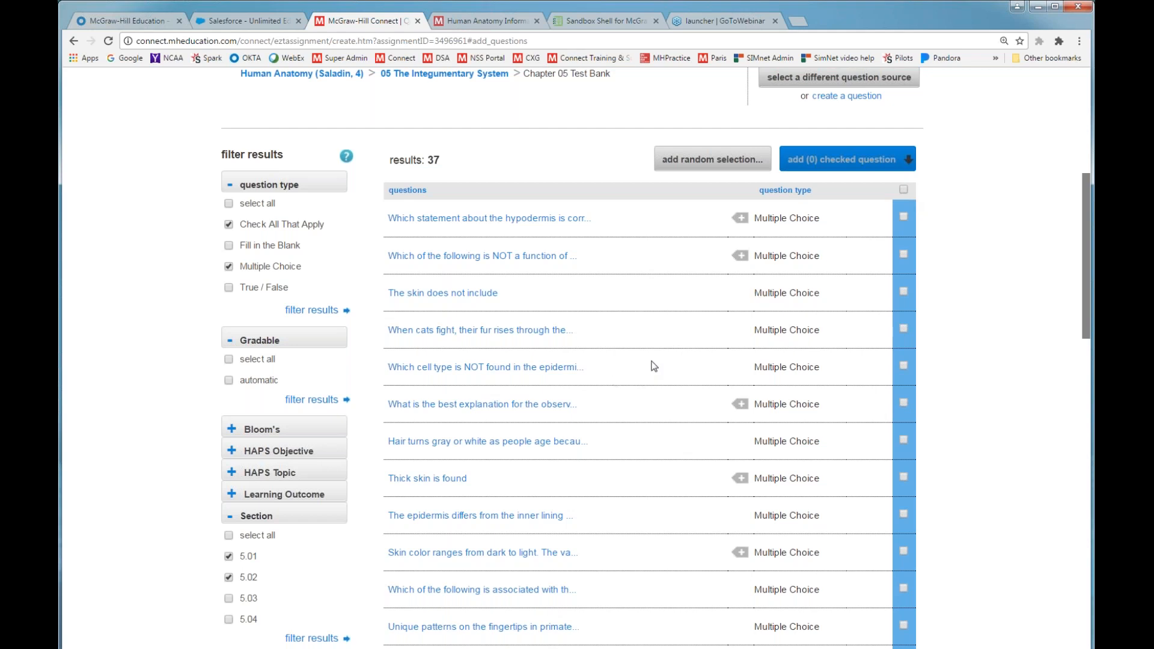
# Organize the assignment and set the entire assignment to be worth 20 points
pyautogui.scroll(2, 655, 365)
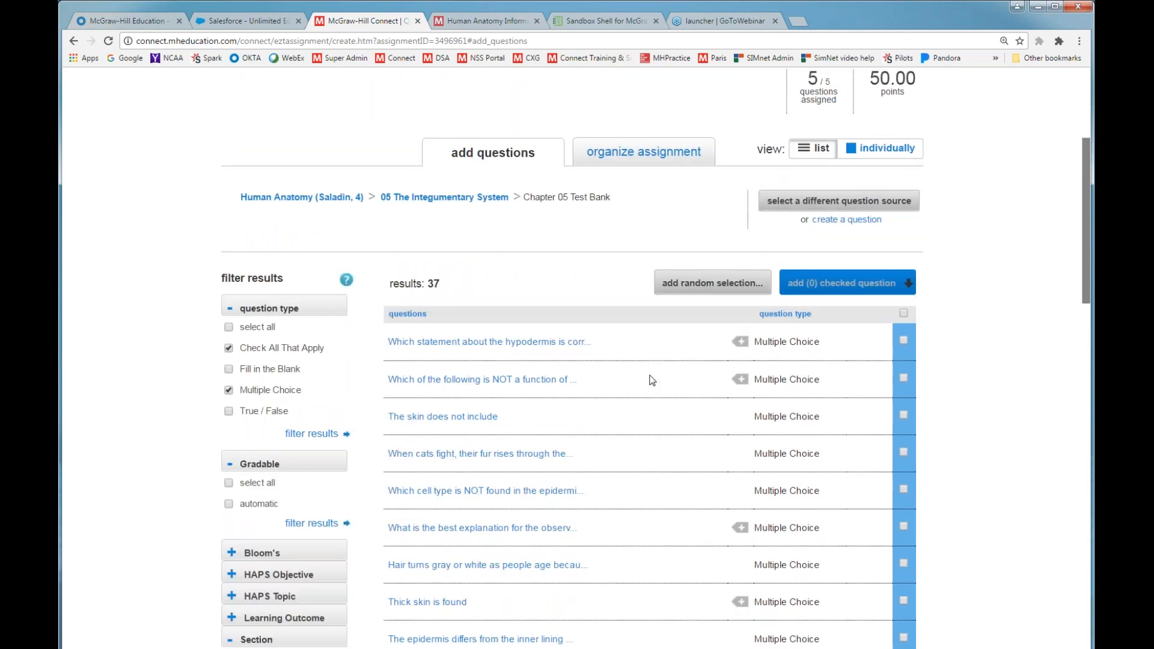
pyautogui.scroll(1, 652, 380)
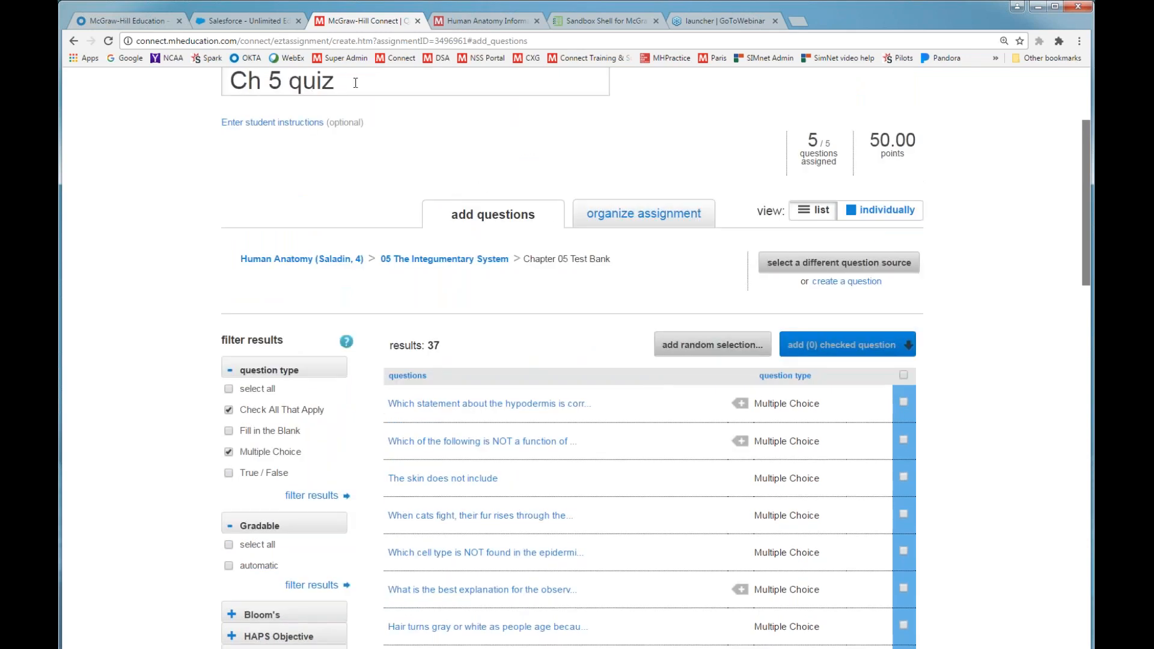
pyautogui.click(643, 216)
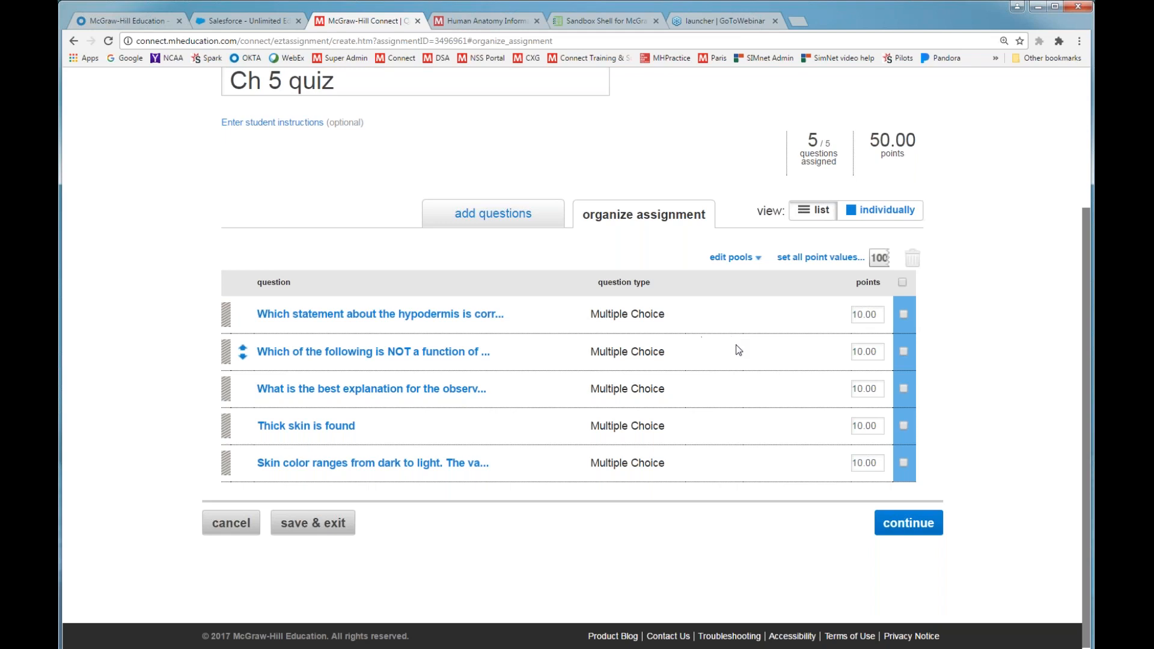
pyautogui.doubleClick(860, 315)
pyautogui.click(800, 257)
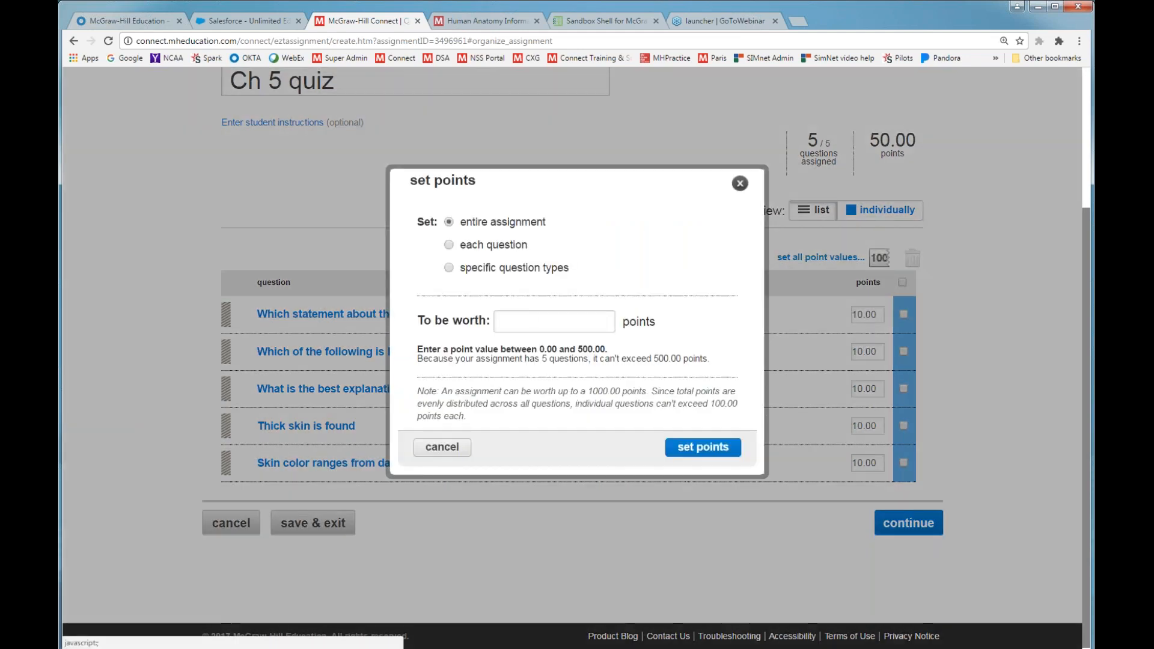
pyautogui.click(516, 324)
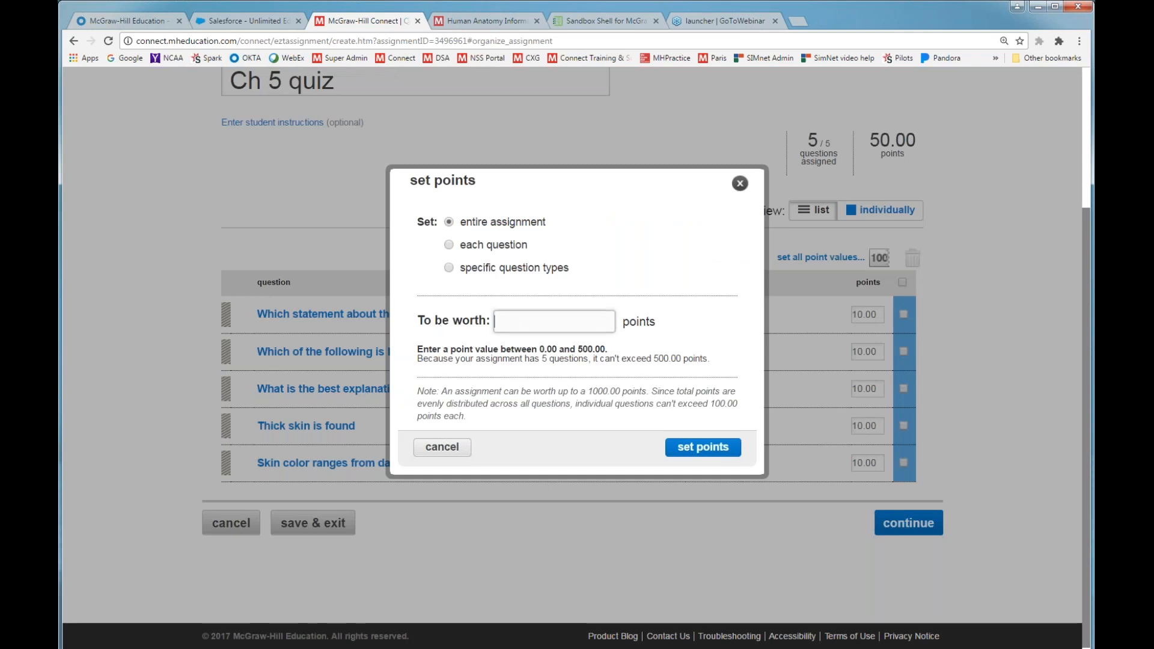
pyautogui.write('20')
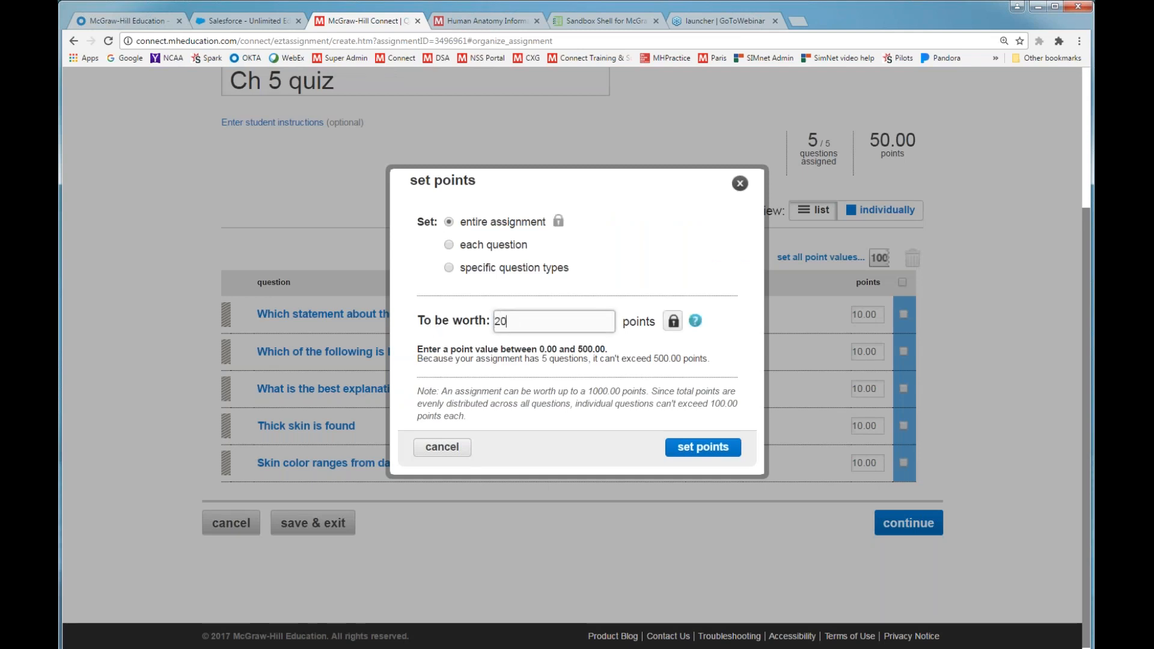
pyautogui.click(678, 448)
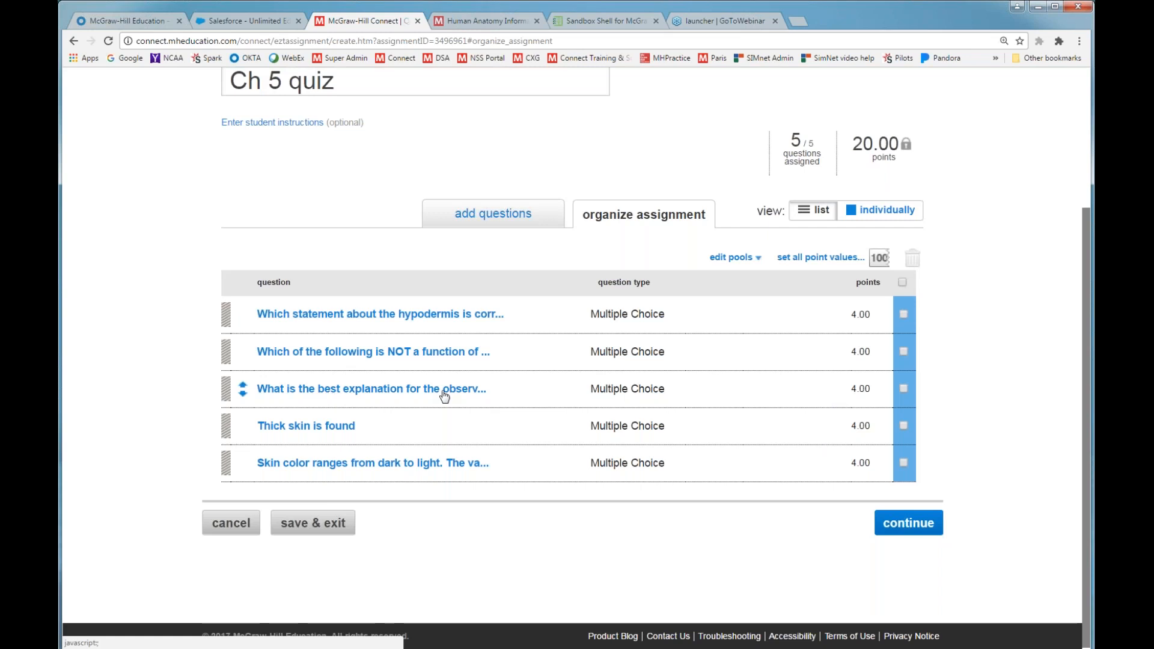
# Delete the "What is the best explanation for the observ..." question from the assignment and continue to the policy settings
pyautogui.click(904, 389)
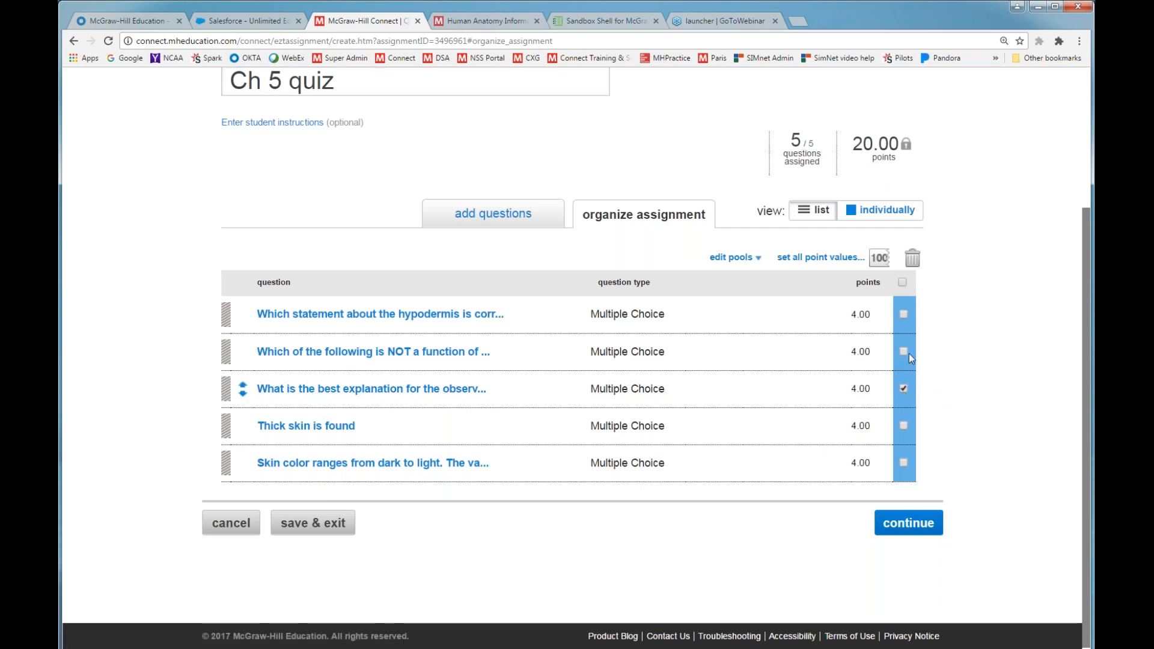
pyautogui.click(913, 258)
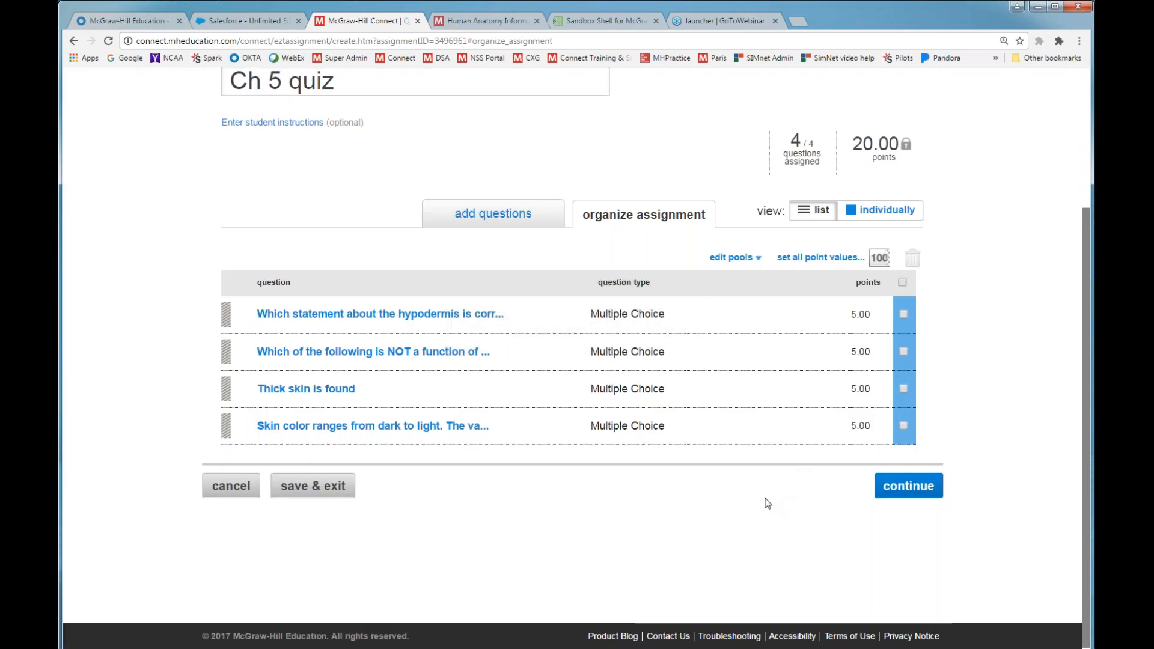
pyautogui.click(881, 493)
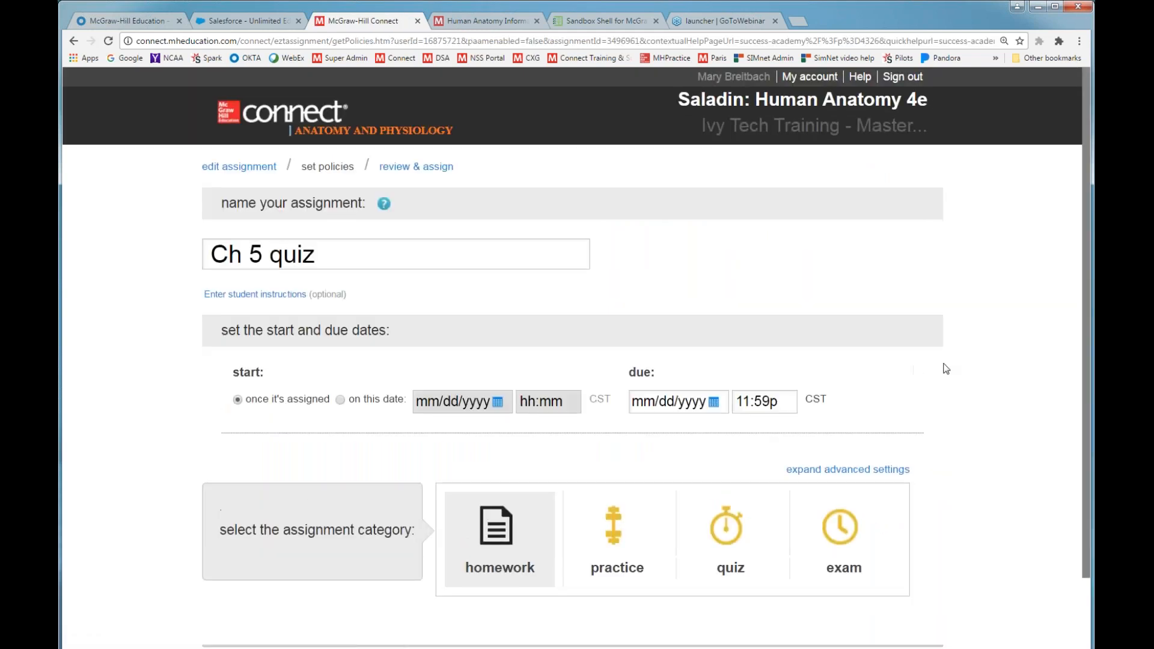
# Set the quiz to start on 05/22/2017 and be due on 05/26/2017
pyautogui.scroll(-1, 960, 367)
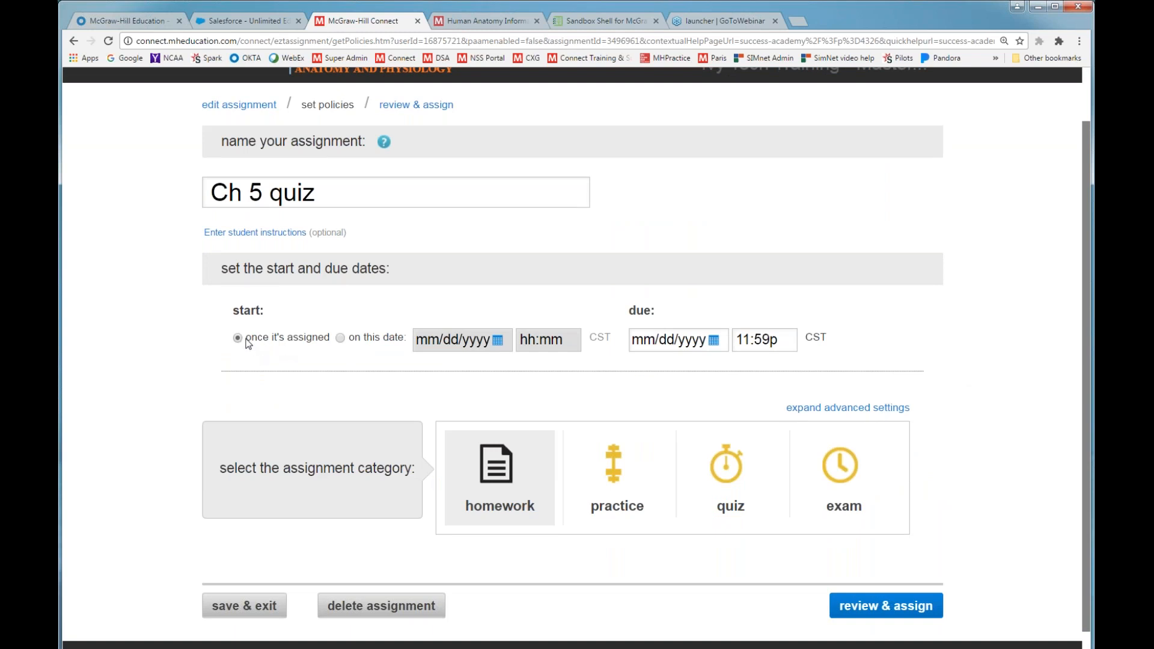
pyautogui.click(342, 339)
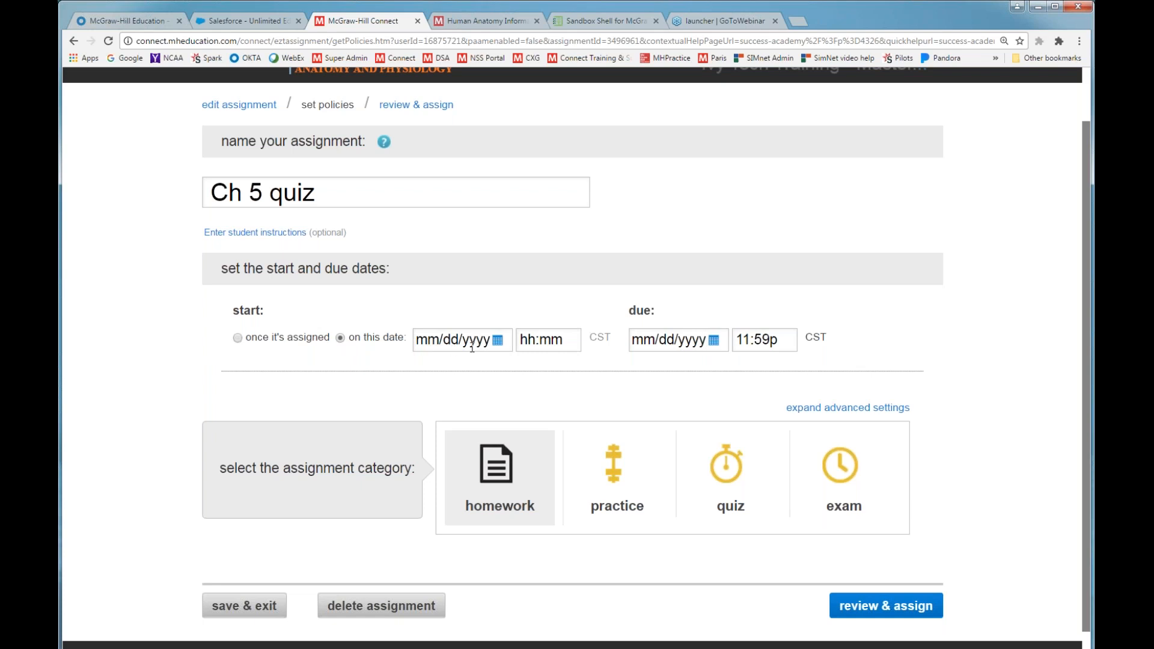
pyautogui.click(489, 340)
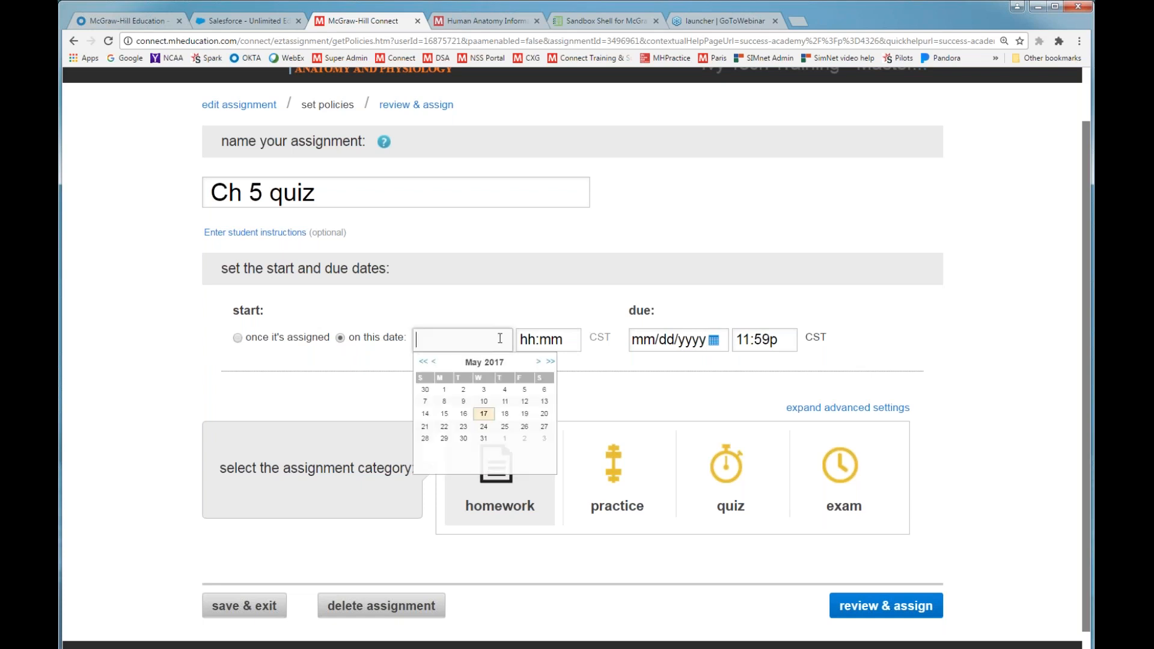
pyautogui.click(445, 426)
pyautogui.click(717, 341)
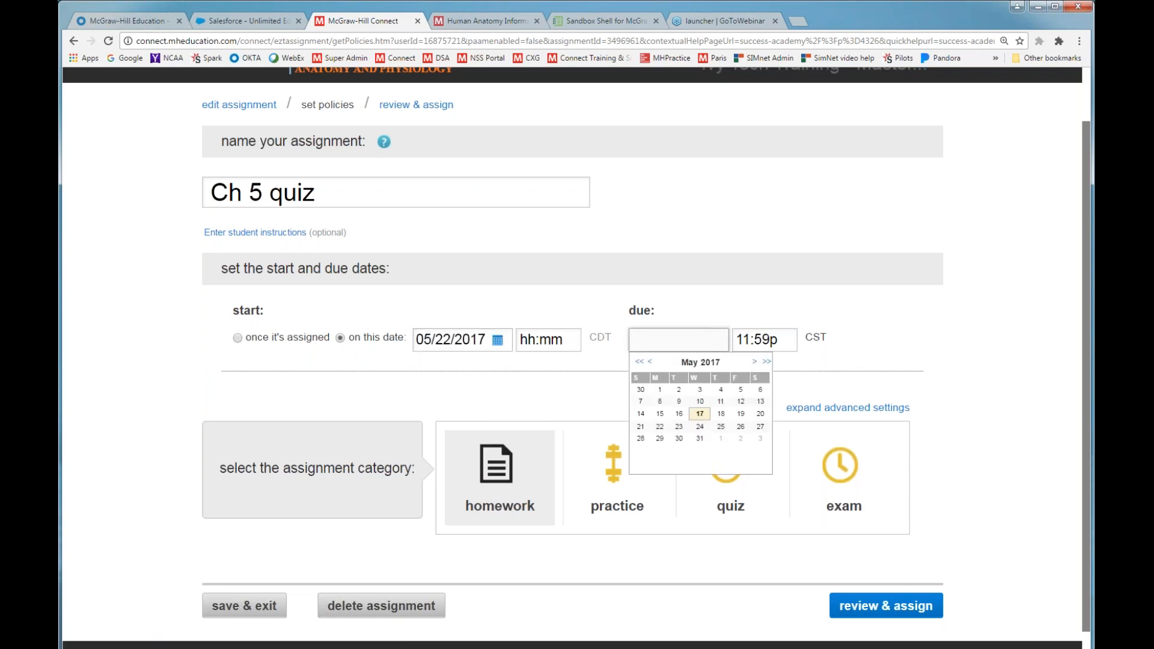
pyautogui.click(740, 427)
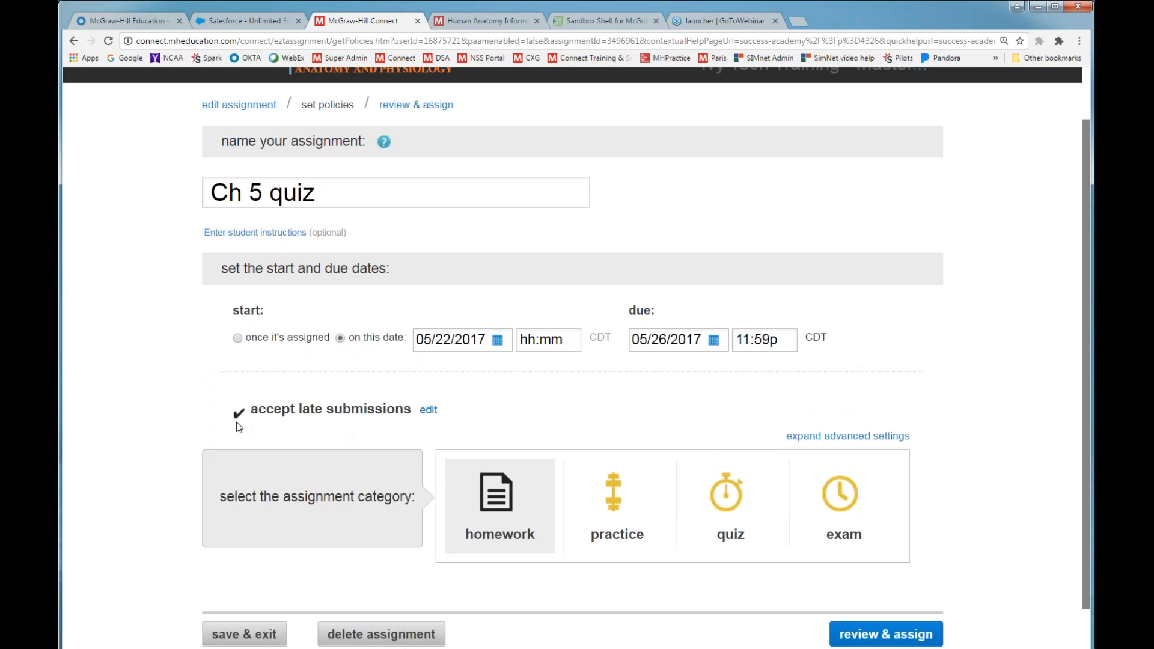
# Try a late submission reduction of 10% for each day, and settle on automatically submitting assignments on the due date
pyautogui.click(430, 412)
pyautogui.doubleClick(528, 422)
pyautogui.write('10')
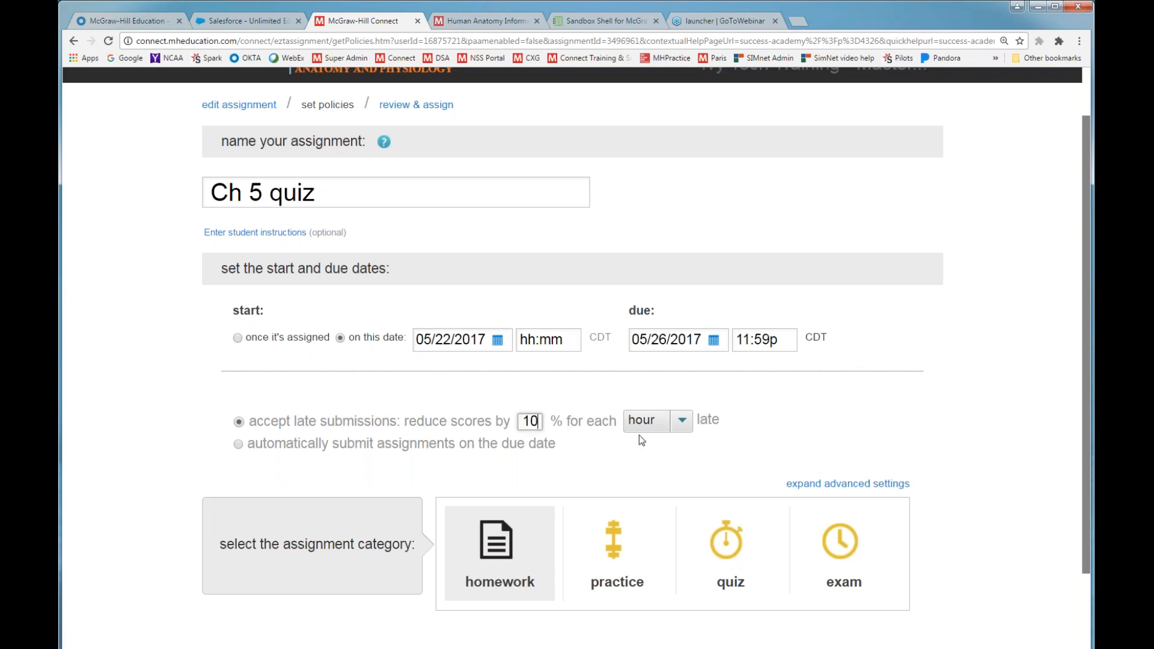
pyautogui.click(649, 428)
pyautogui.click(639, 472)
pyautogui.click(239, 445)
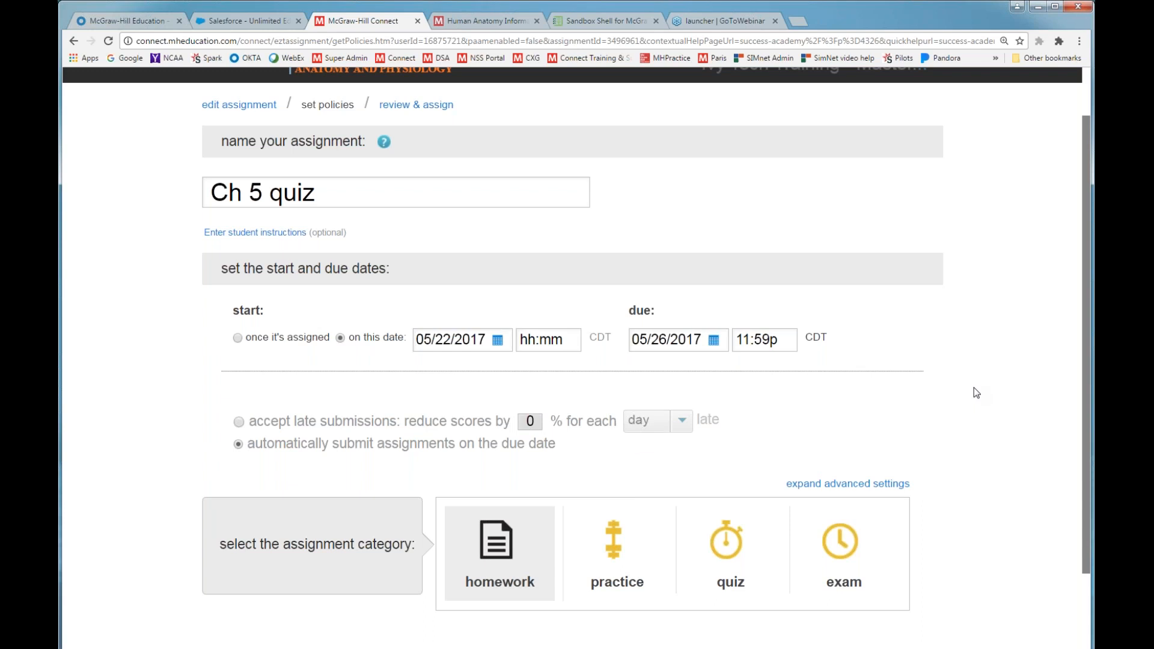
# Set the assignment category to quiz and expand the advanced settings to review the default quiz policies
pyautogui.scroll(-2, 974, 388)
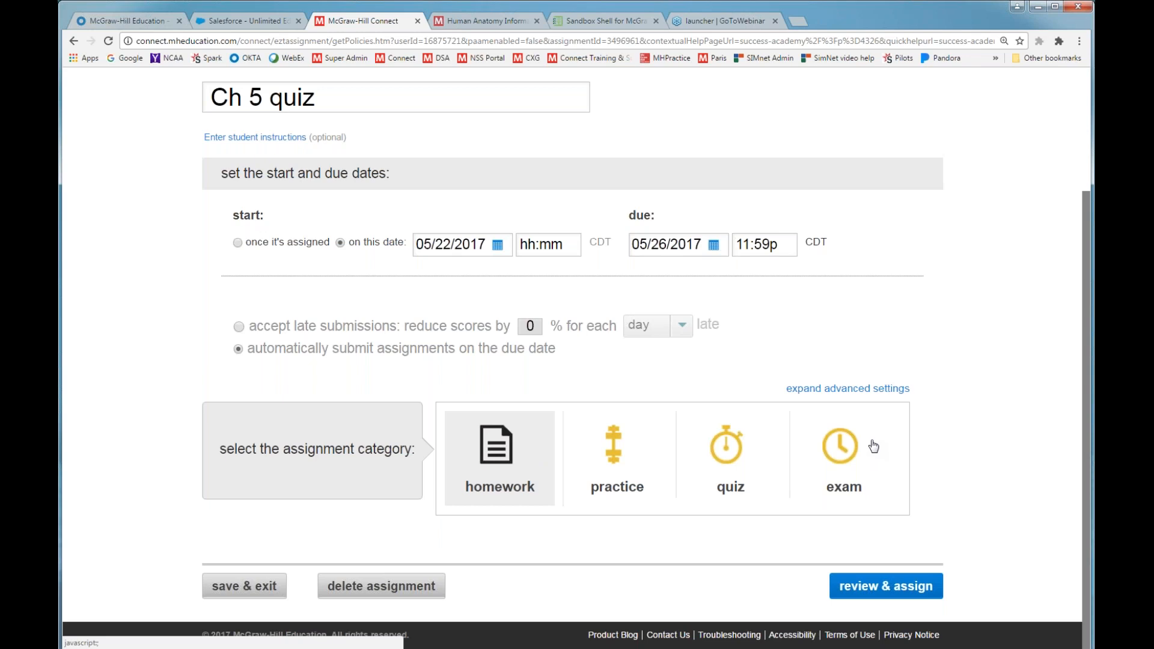
pyautogui.click(724, 449)
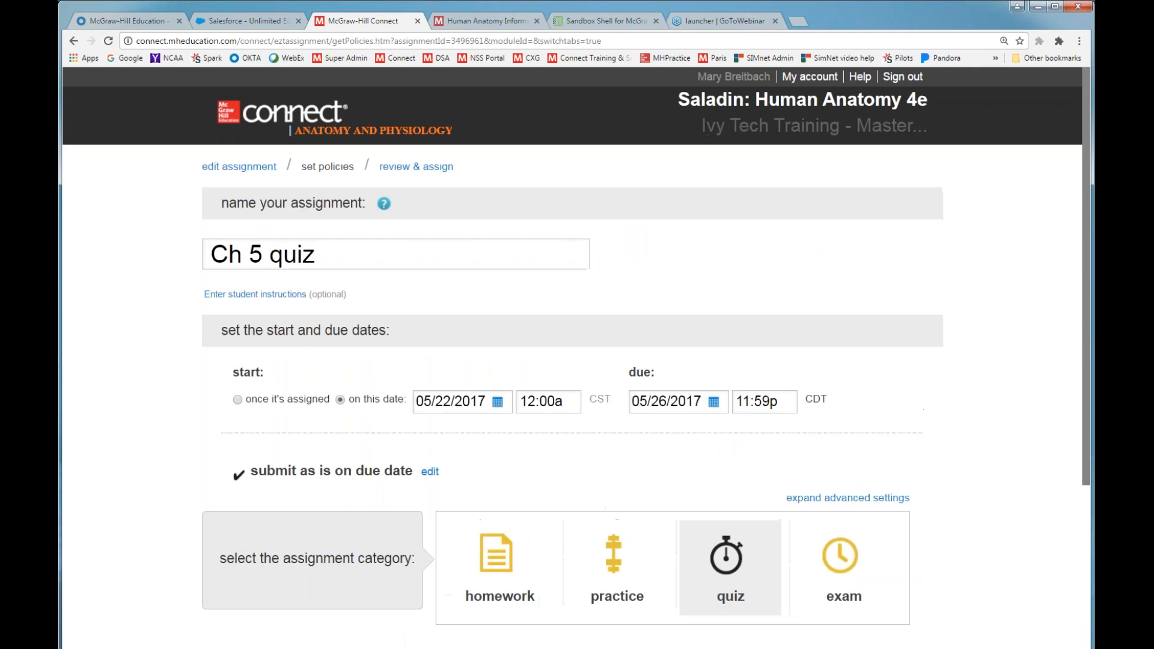
pyautogui.scroll(-2, 724, 510)
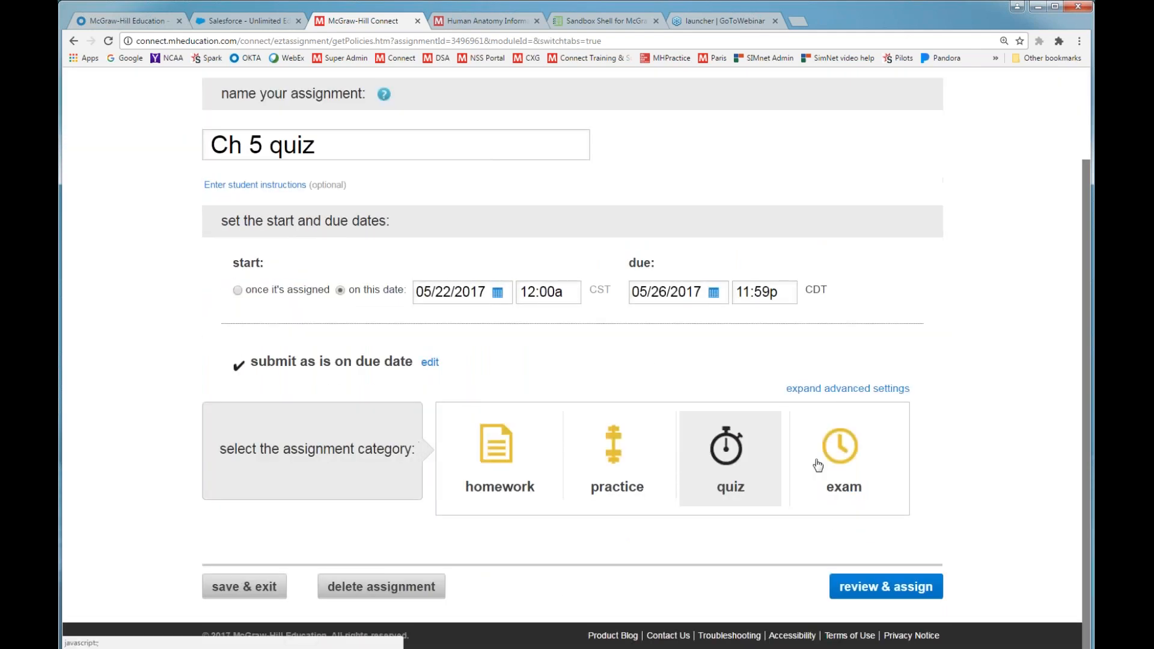
pyautogui.click(821, 395)
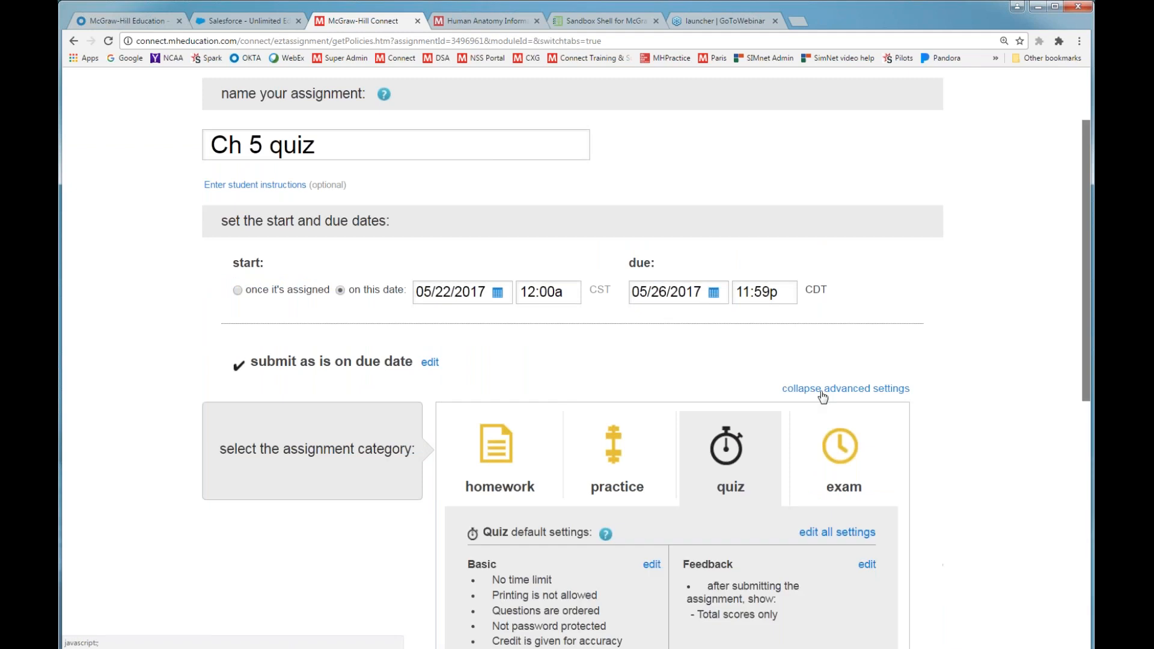
pyautogui.scroll(-2, 952, 419)
pyautogui.scroll(-2, 954, 417)
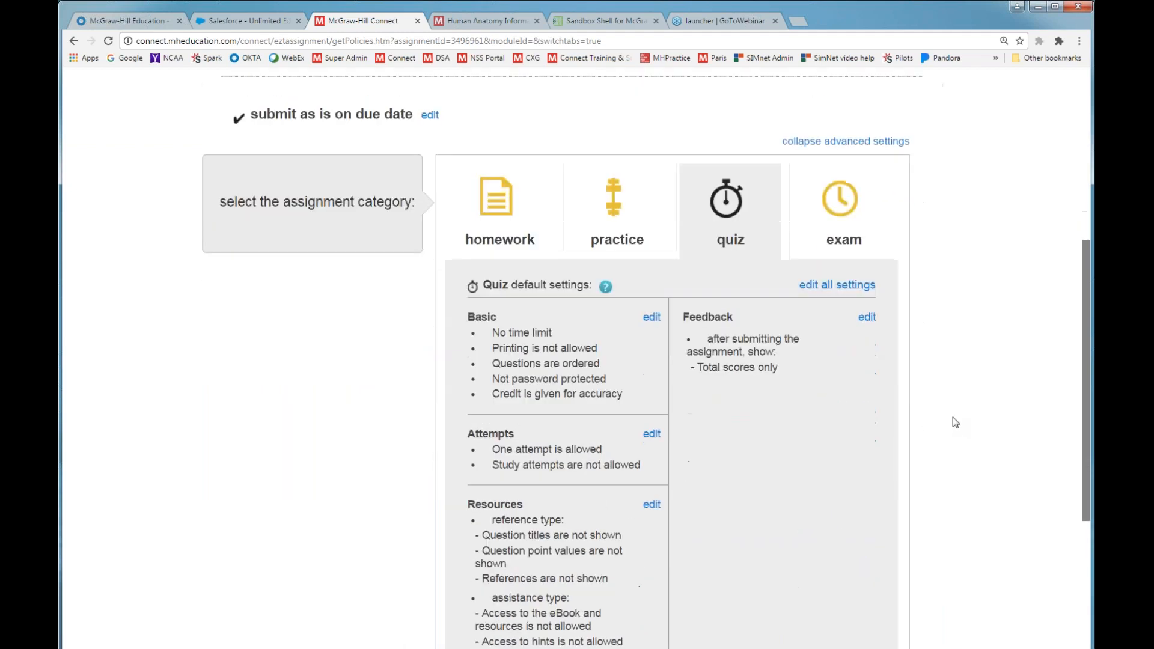
pyautogui.scroll(-1, 954, 417)
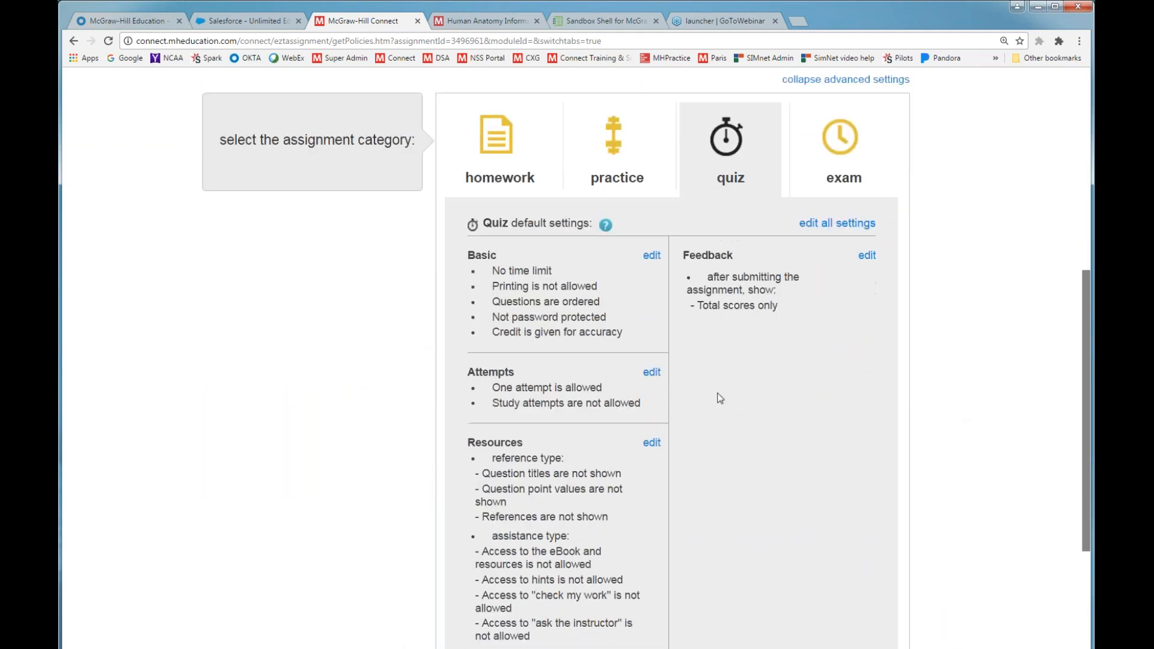
# Edit all quiz settings to apply a 30-minute time limit and scramble the questions
pyautogui.click(855, 227)
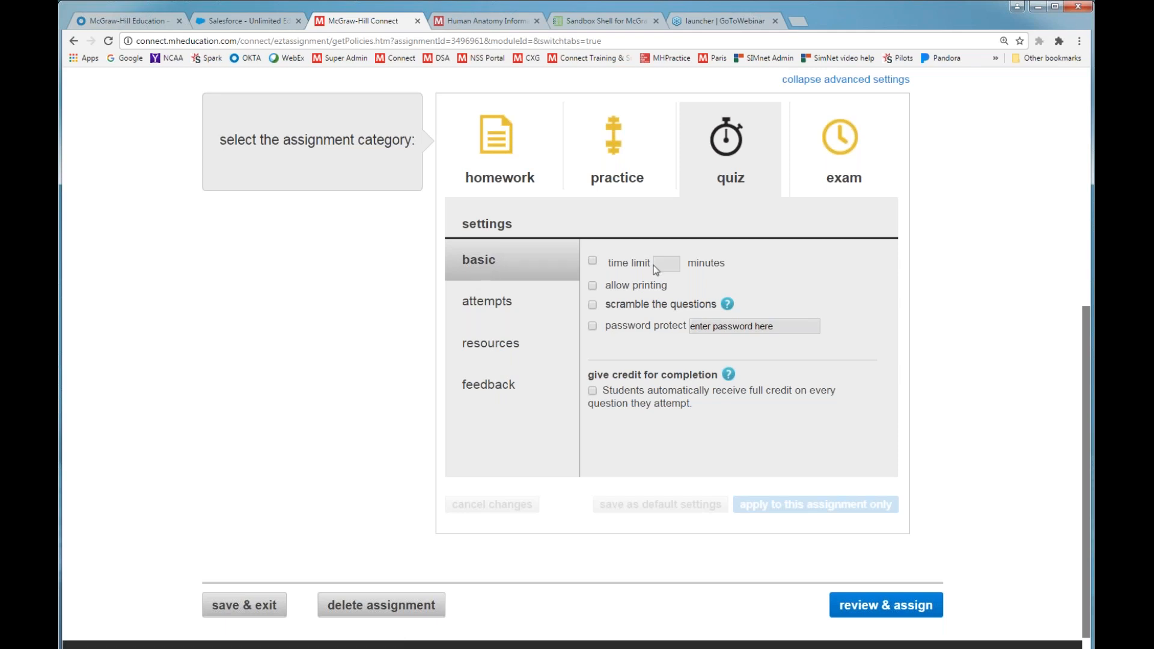
pyautogui.click(593, 261)
pyautogui.write('30')
pyautogui.click(779, 278)
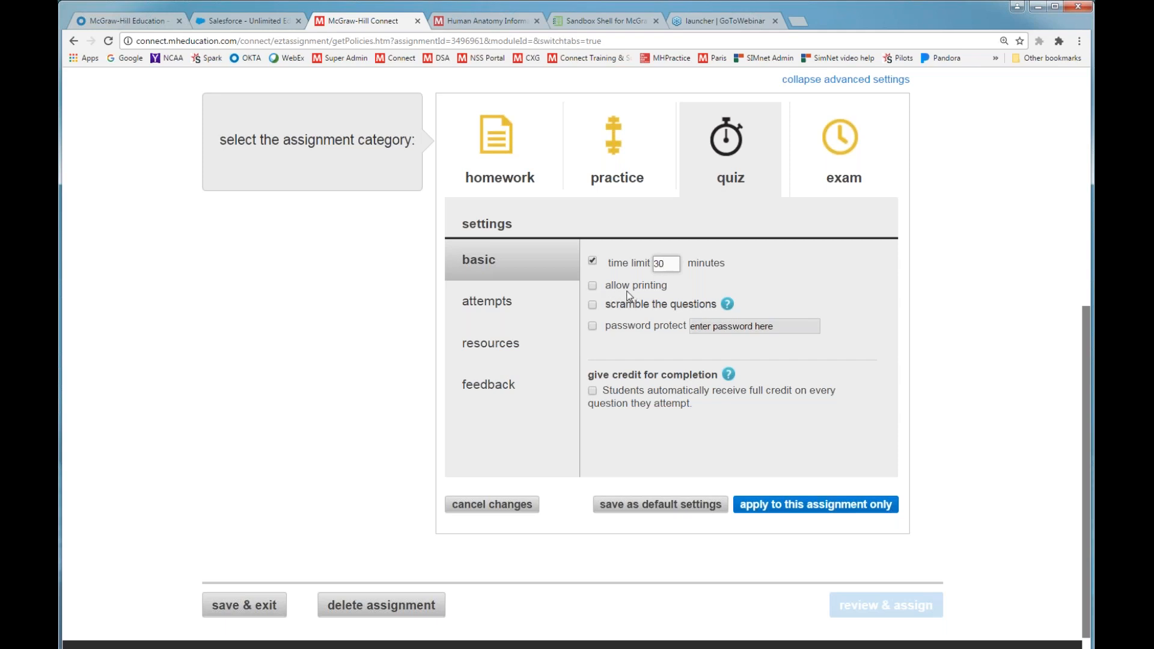
pyautogui.click(594, 305)
# Allow 1 assignment attempt, and make the point value and the eBook & resources available to students
pyautogui.click(483, 302)
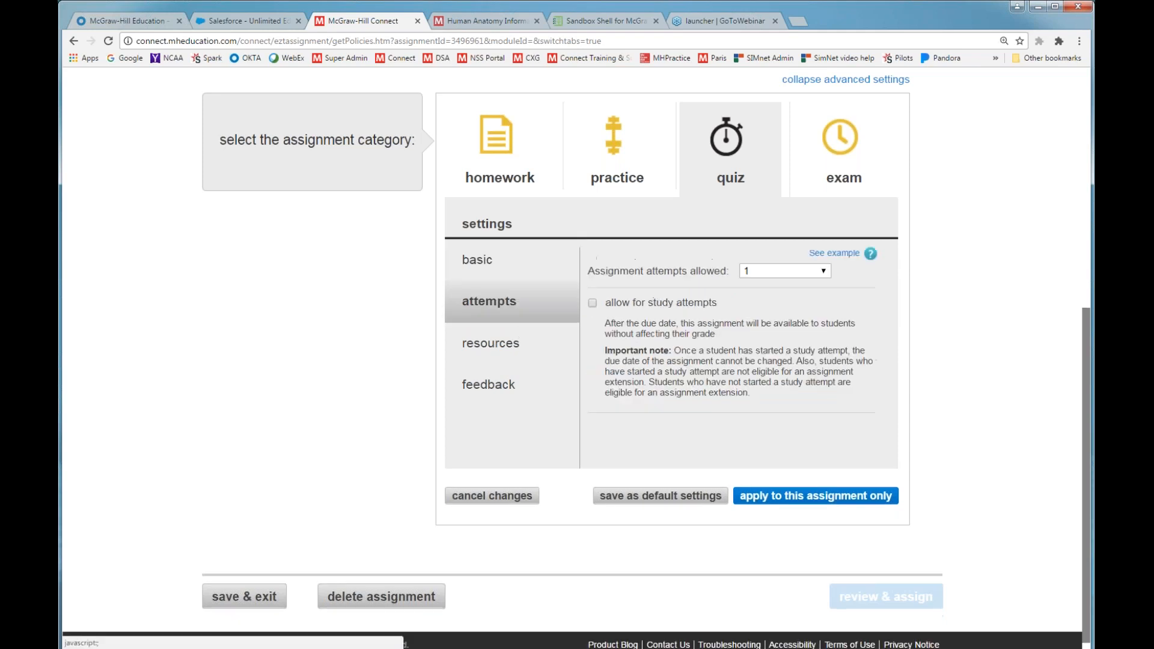
pyautogui.click(772, 271)
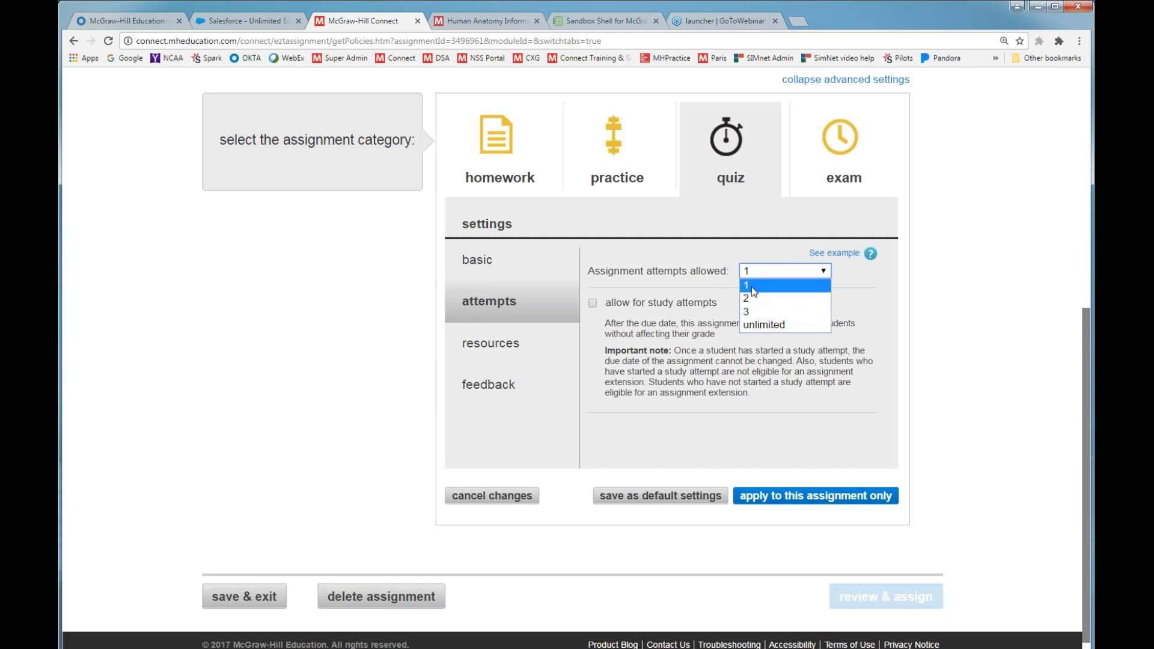
pyautogui.click(752, 286)
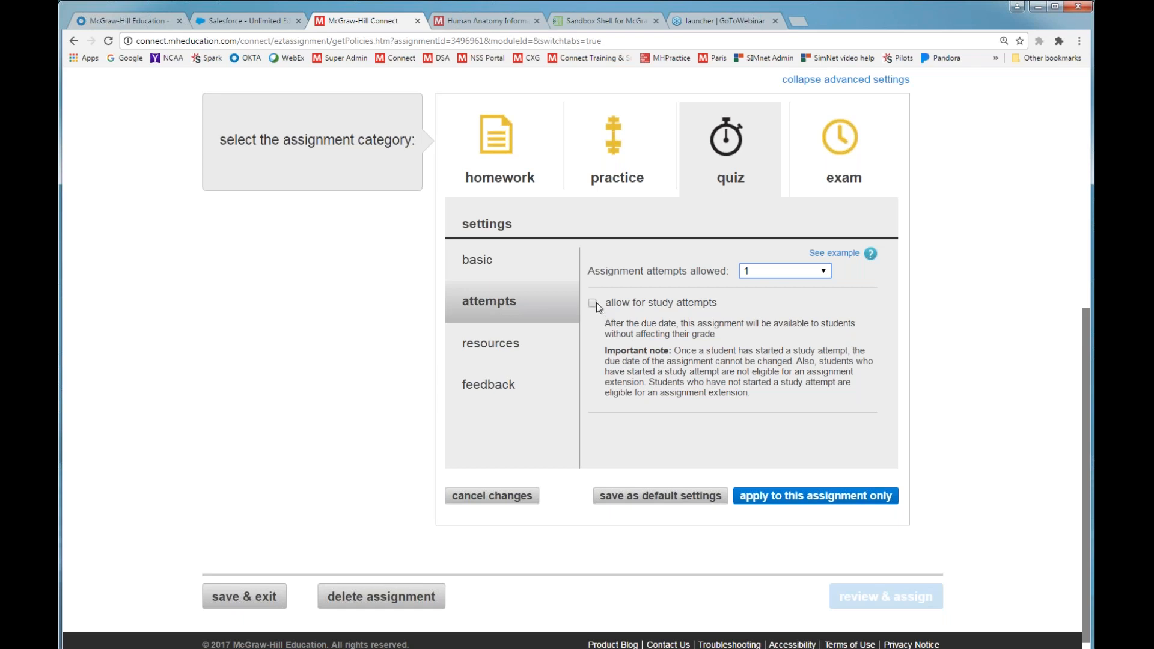
pyautogui.click(477, 349)
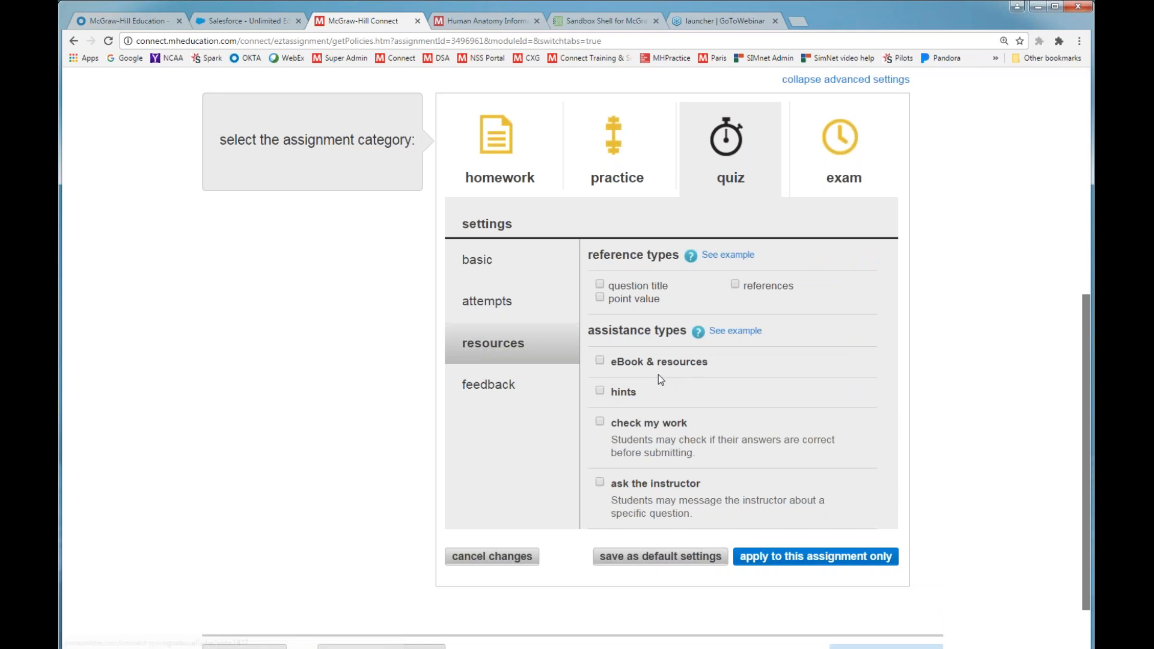
pyautogui.click(599, 361)
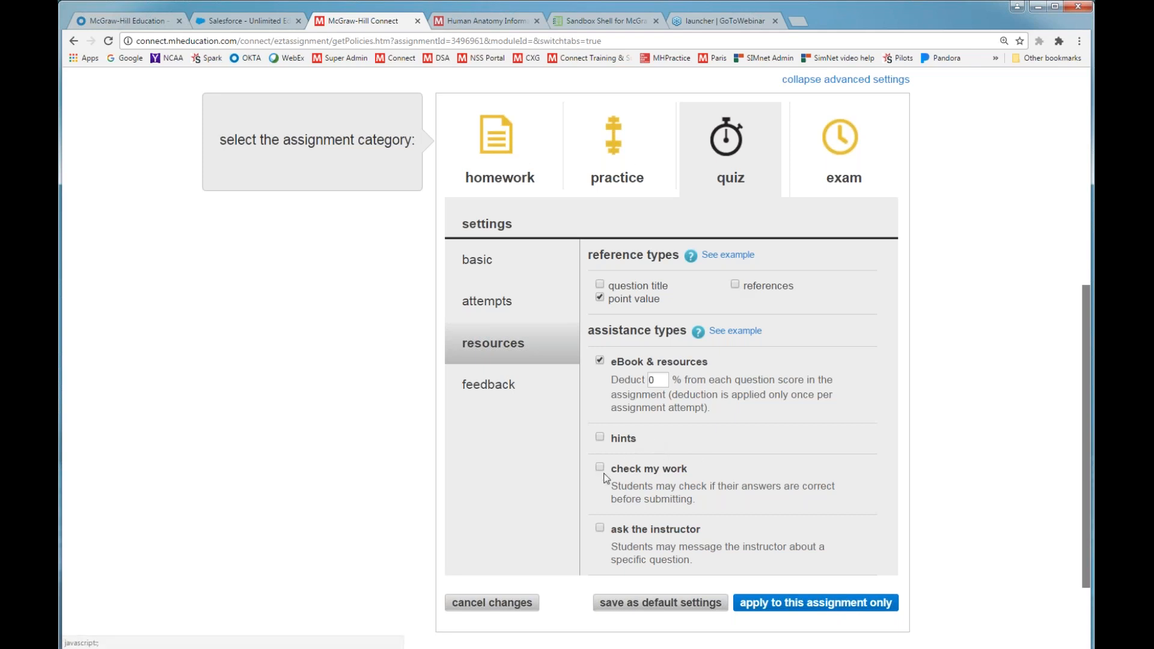
# Examine the quiz feedback options and the choices for what students see after submitting, keeping total scores selected
pyautogui.click(489, 388)
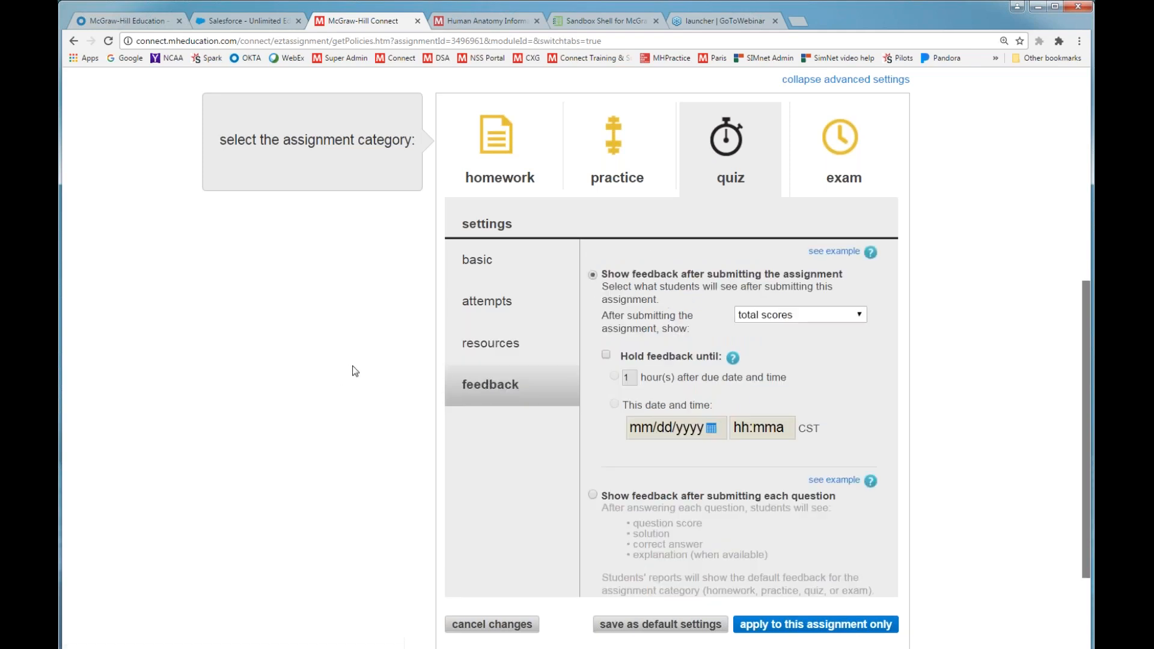
pyautogui.scroll(-2, 356, 371)
pyautogui.click(806, 192)
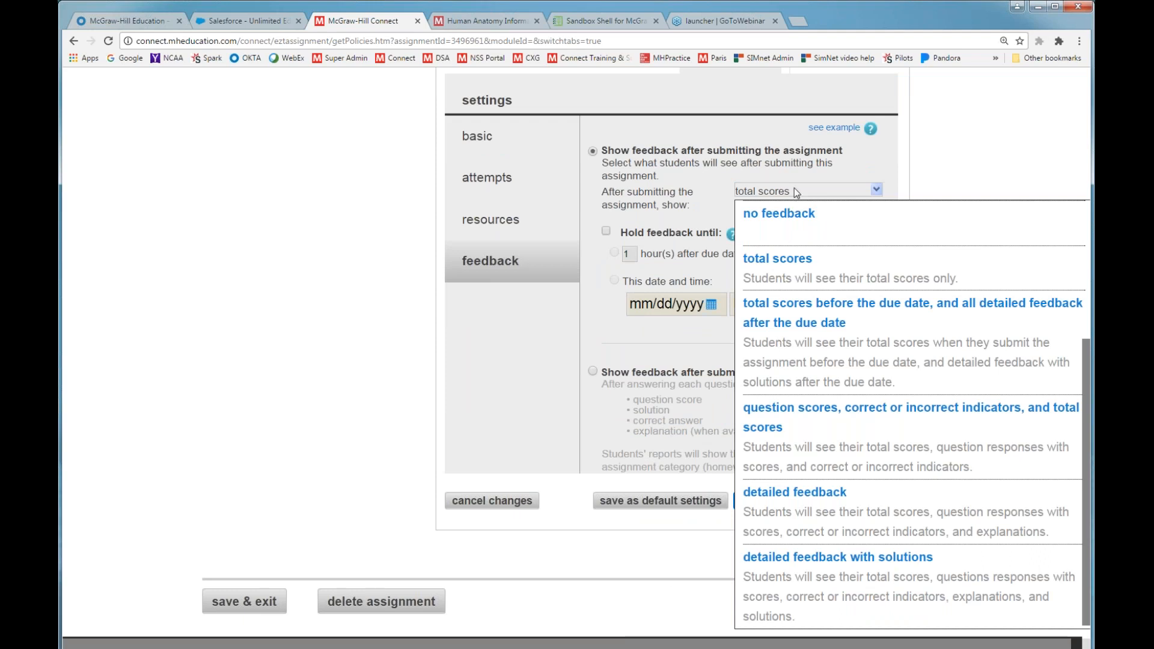
pyautogui.scroll(-1, 559, 642)
pyautogui.moveTo(663, 648); pyautogui.dragTo(683, 645)
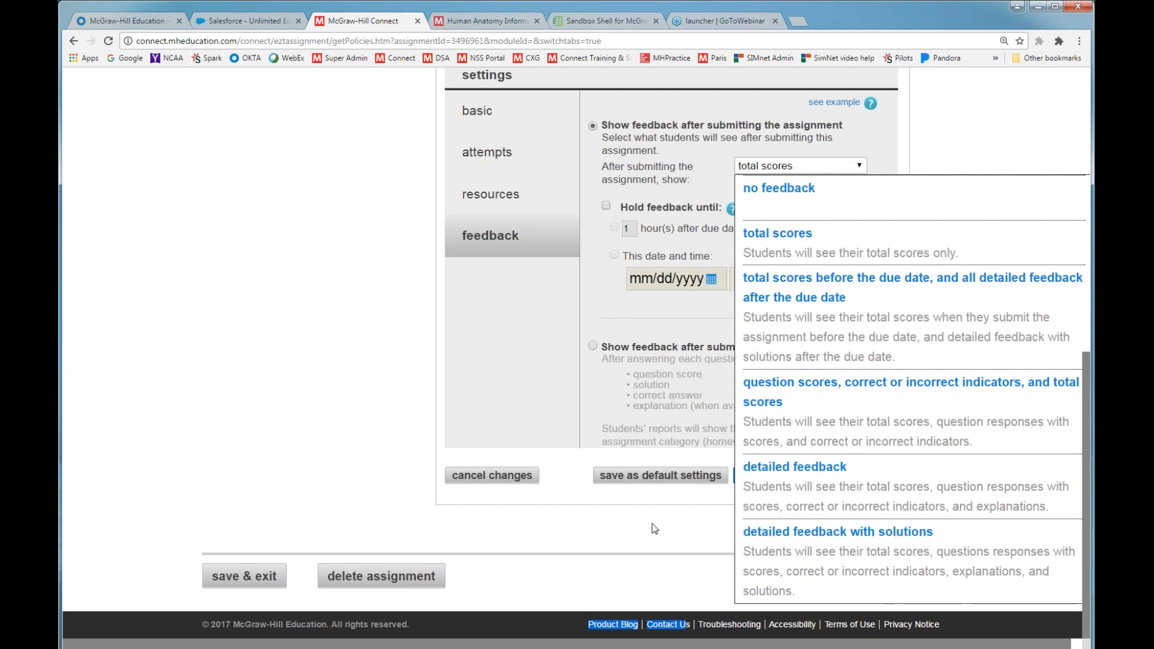
pyautogui.click(605, 526)
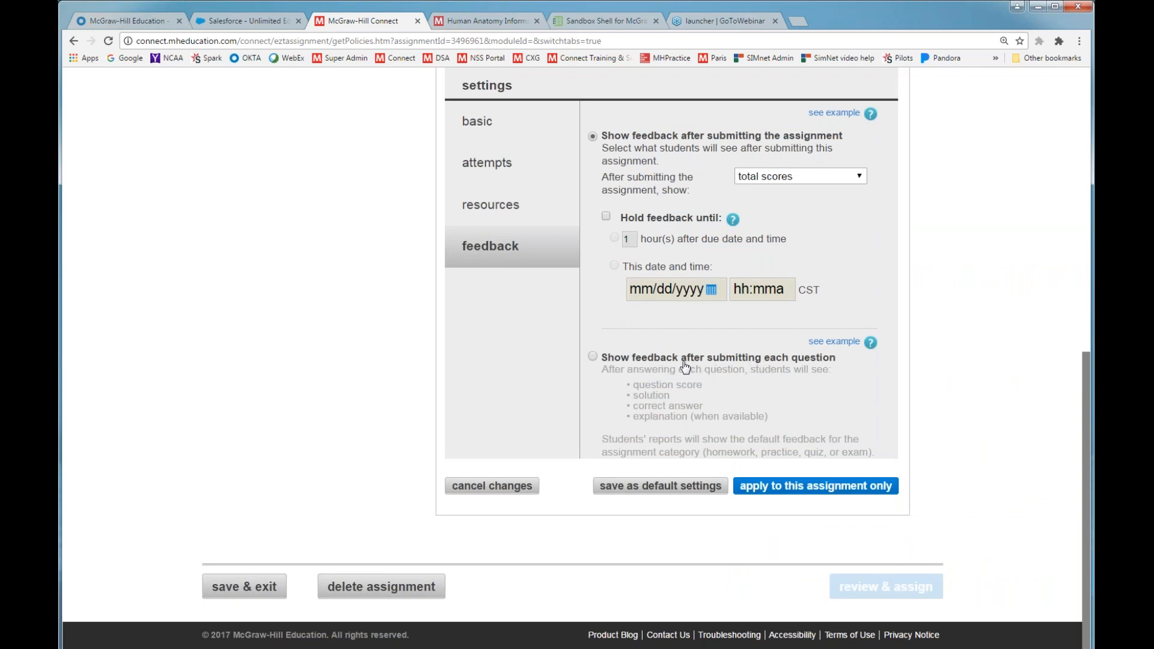
pyautogui.scroll(1, 506, 368)
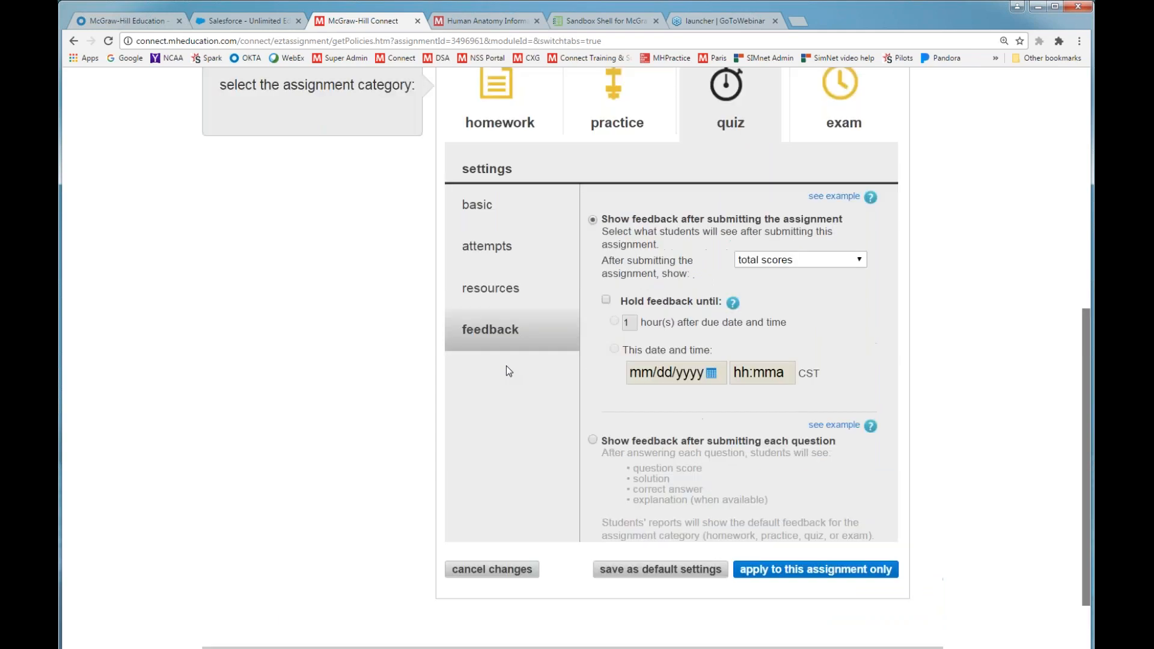
pyautogui.scroll(1, 506, 368)
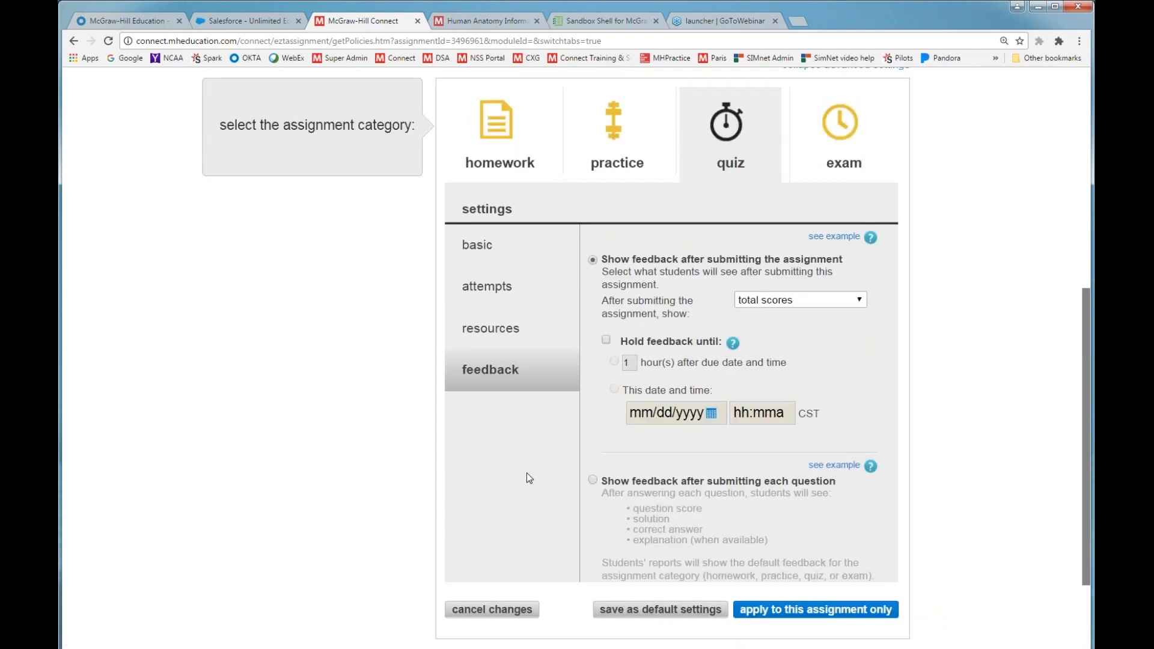
pyautogui.scroll(-1, 526, 473)
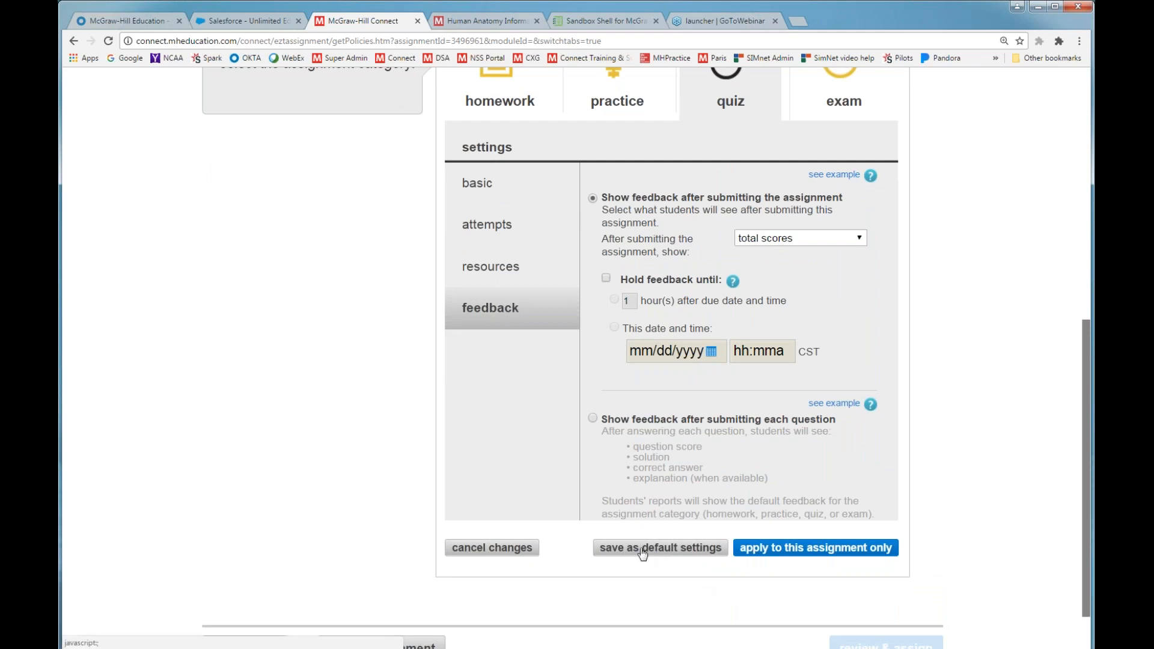
pyautogui.scroll(1, 387, 416)
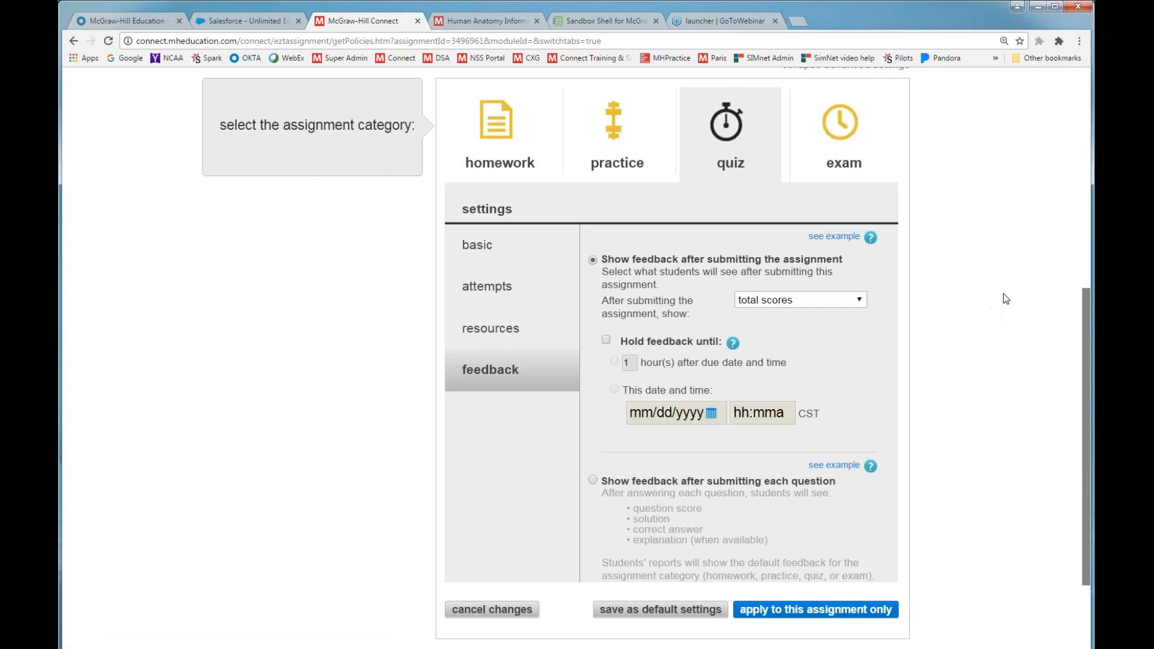
# Apply the edited settings to this assignment only, proceed to review, and assign the Ch 5 quiz to the current section
pyautogui.scroll(-2, 1004, 295)
pyautogui.click(813, 487)
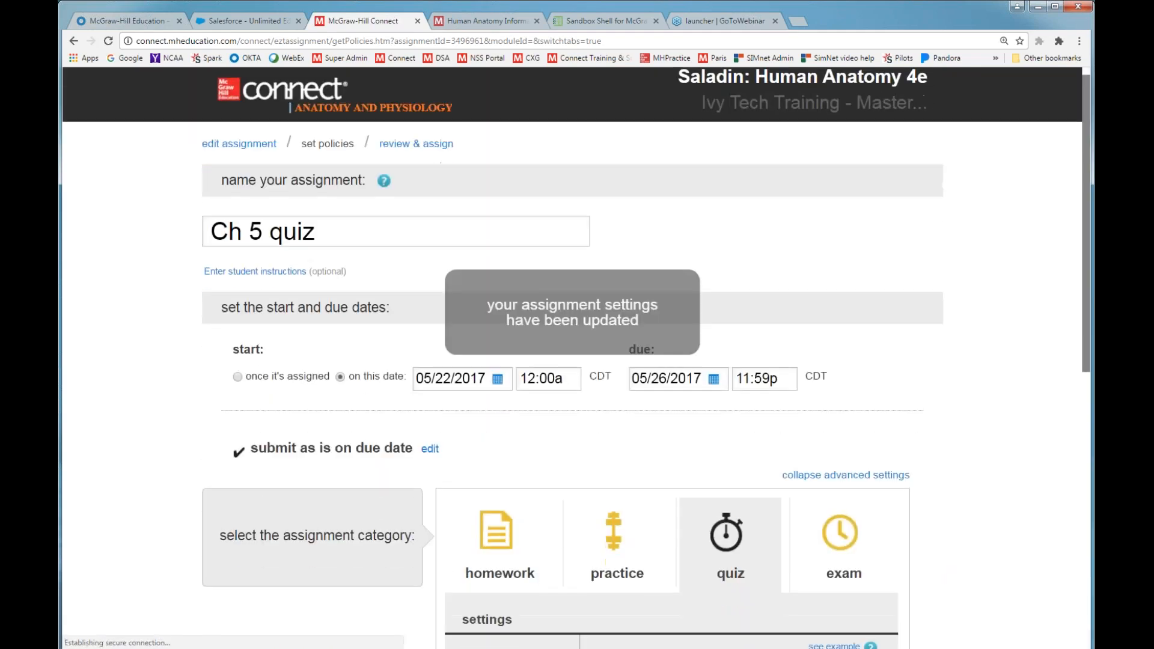
pyautogui.scroll(-9, 977, 398)
pyautogui.click(890, 591)
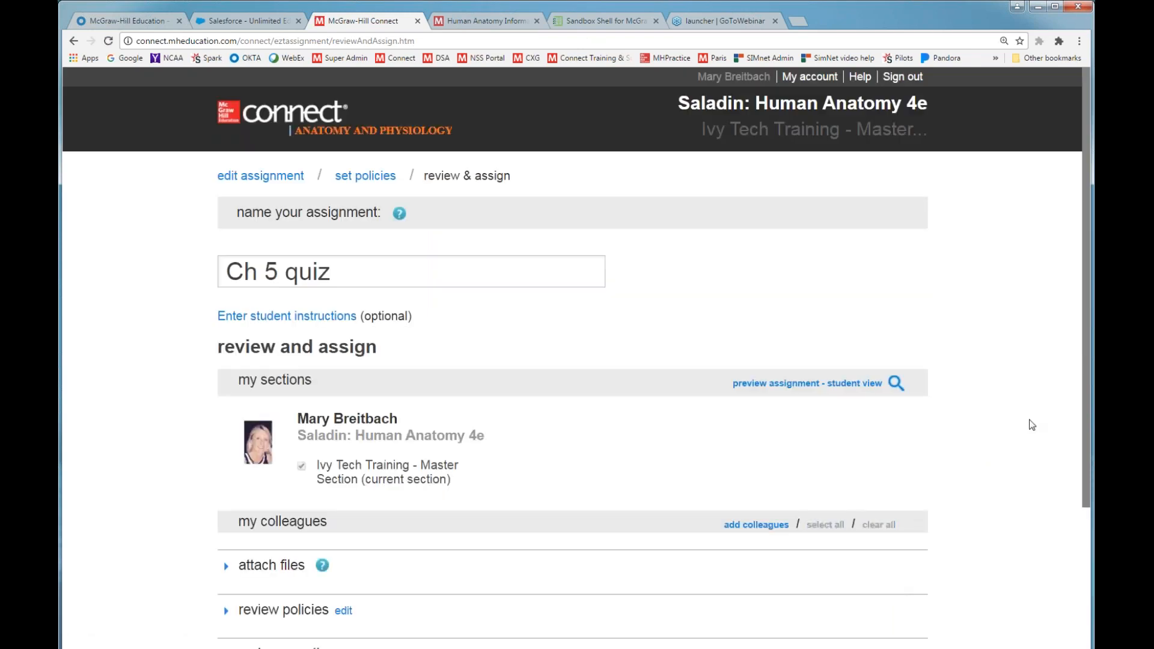
pyautogui.scroll(-3, 1032, 425)
pyautogui.click(899, 531)
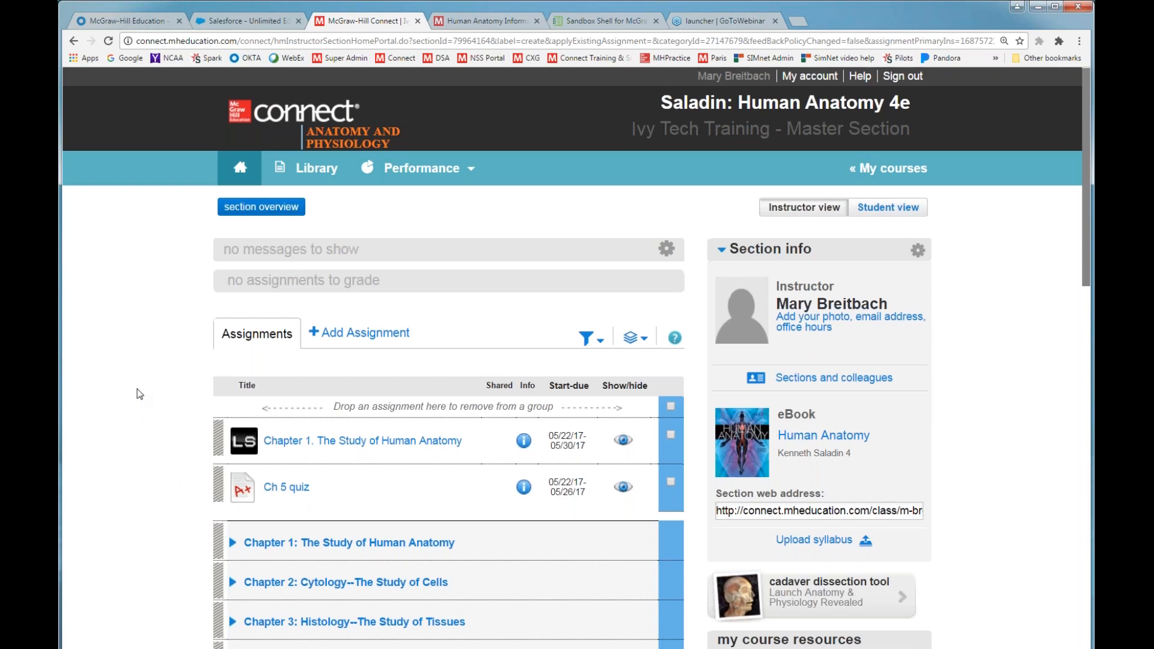
# Expand the Chapter 1 and Chapter 2 groups on the section home page and examine their assignments
pyautogui.scroll(-5, 291, 601)
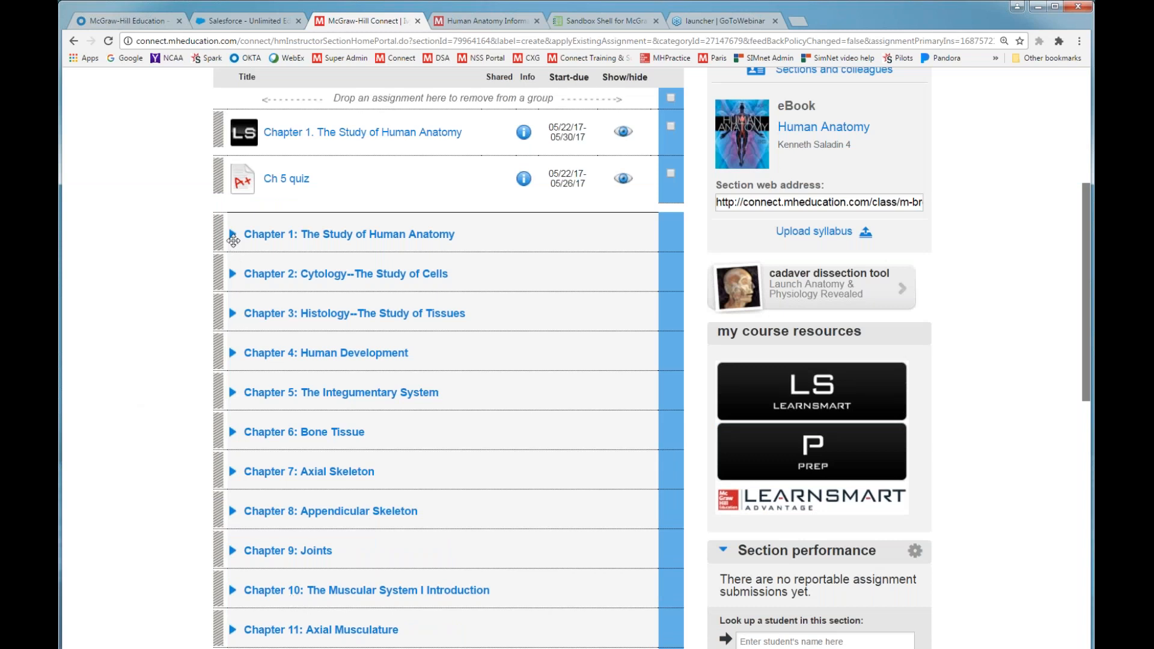
pyautogui.click(233, 235)
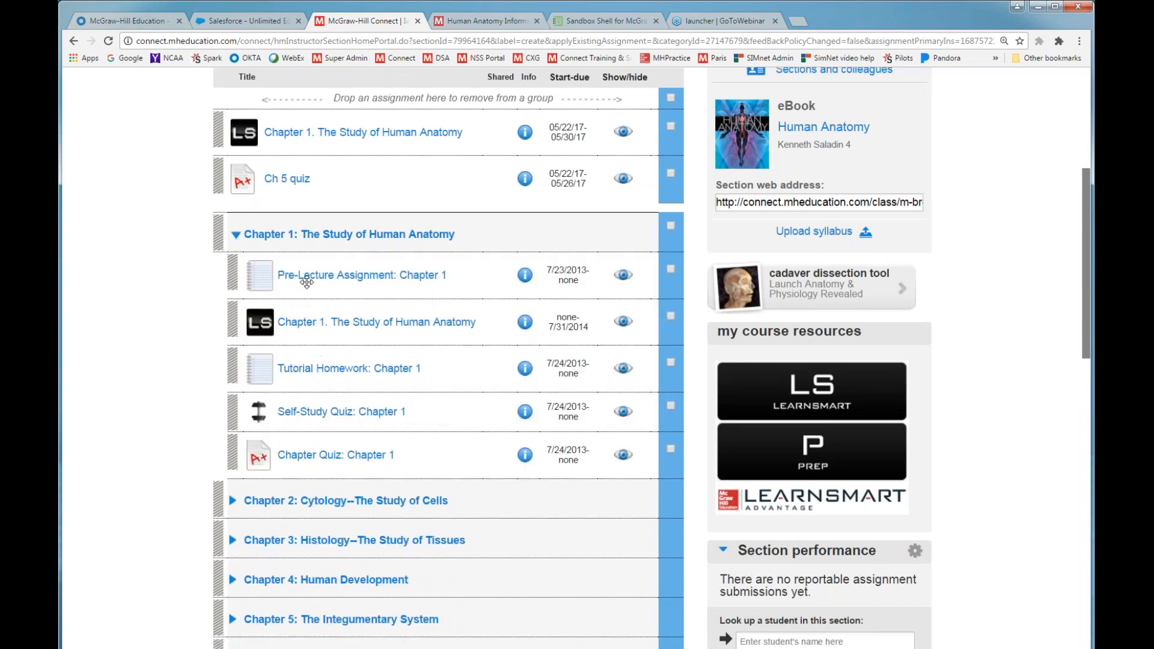
pyautogui.click(233, 503)
pyautogui.scroll(-4, 168, 400)
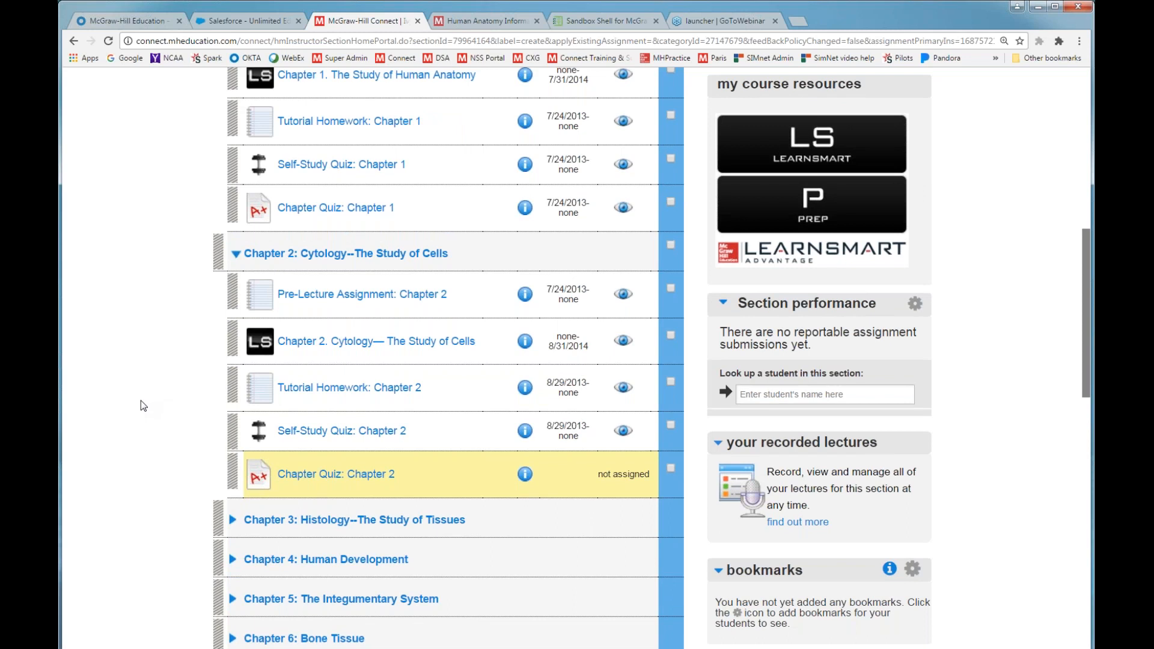
pyautogui.scroll(2, 140, 402)
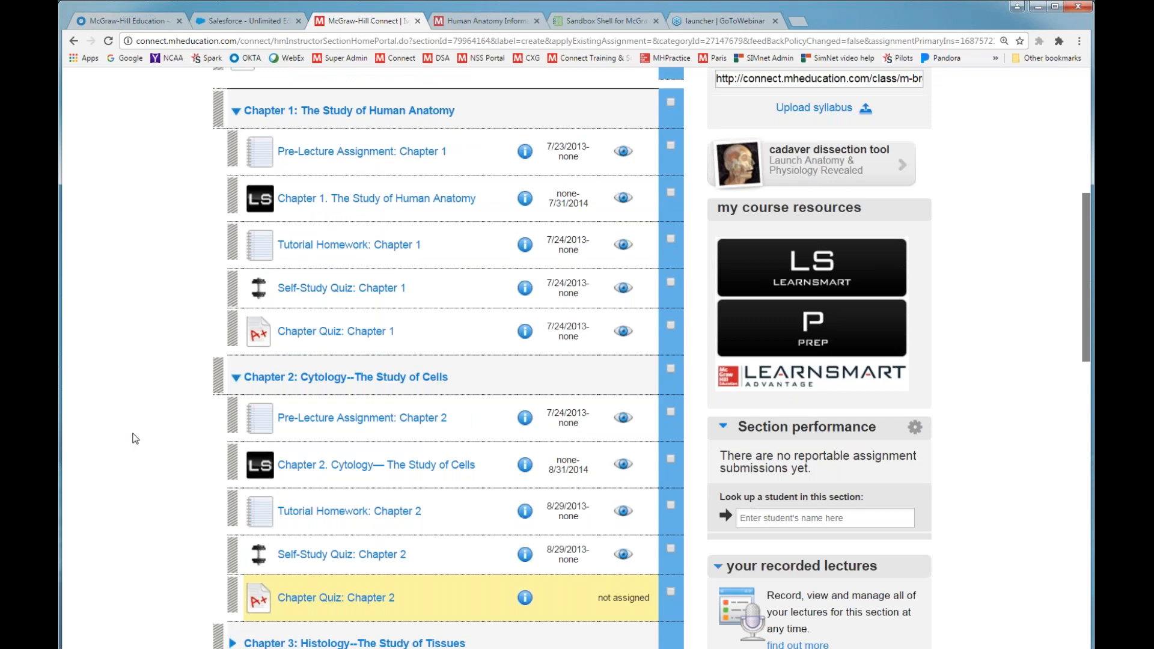
pyautogui.scroll(4, 135, 439)
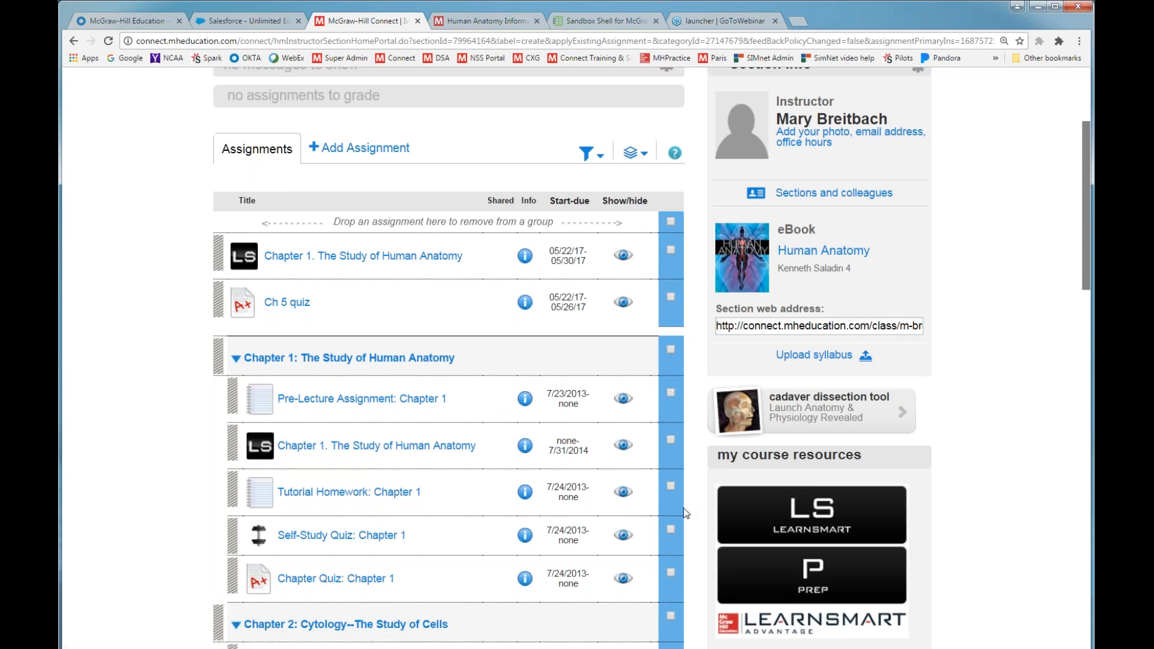
# Select all assignments in the Chapter 1: The Study of Human Anatomy group and open date management for them
pyautogui.click(671, 350)
pyautogui.click(671, 350)
pyautogui.click(672, 395)
pyautogui.click(668, 442)
pyautogui.click(670, 487)
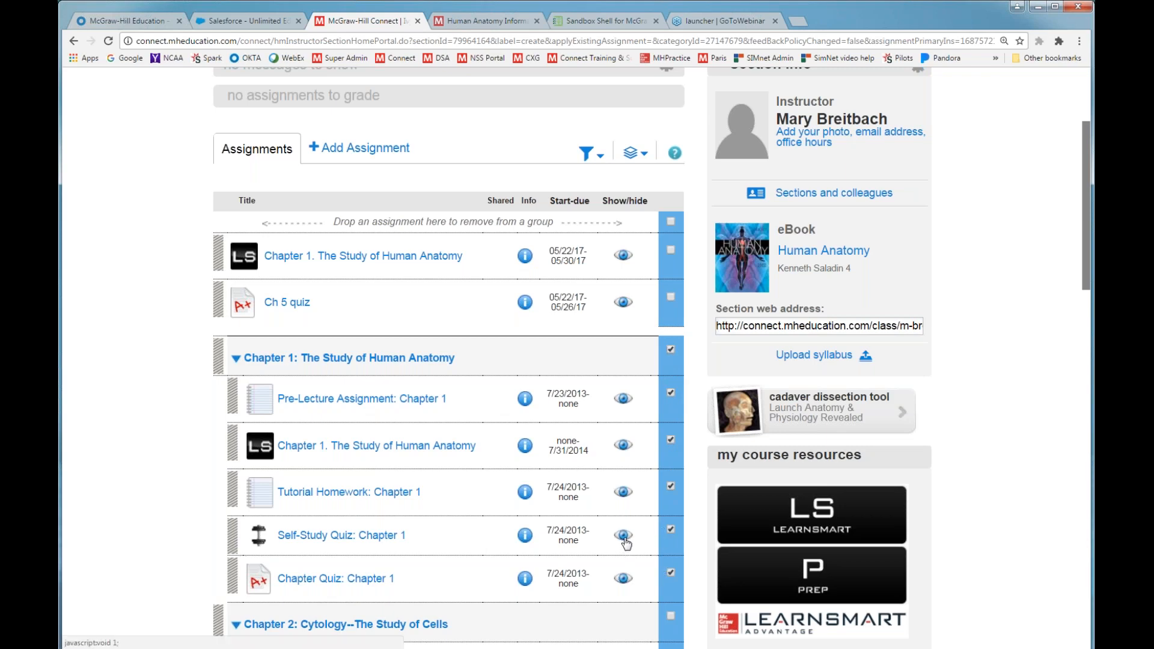
pyautogui.scroll(1, 624, 539)
pyautogui.scroll(2, 624, 540)
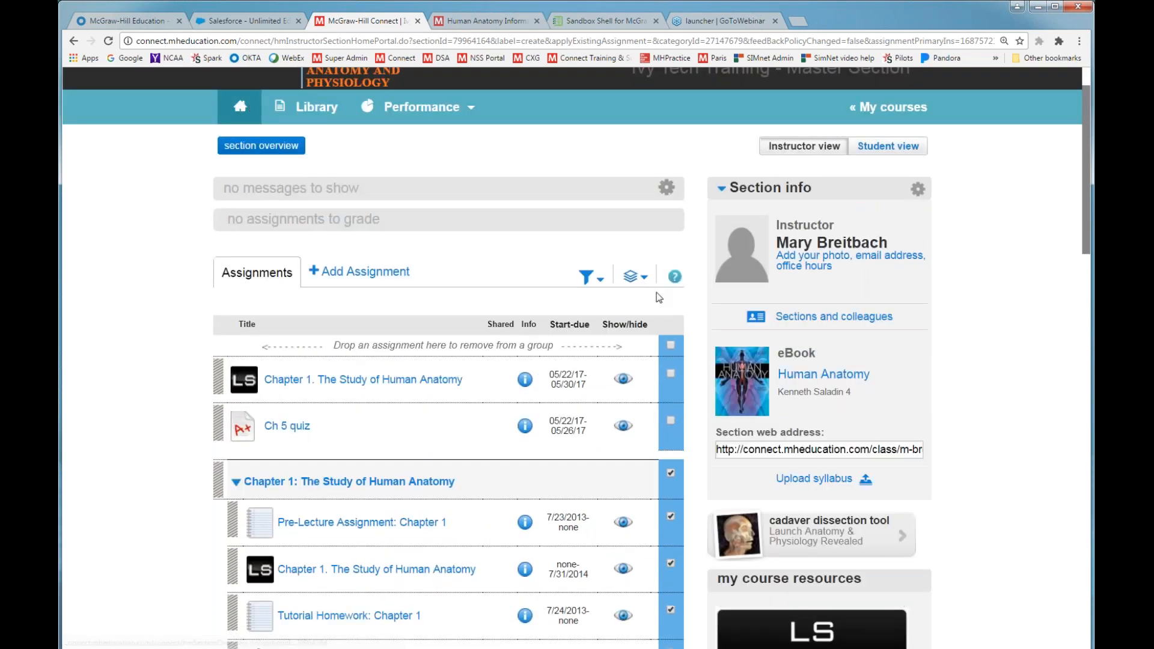
pyautogui.click(628, 278)
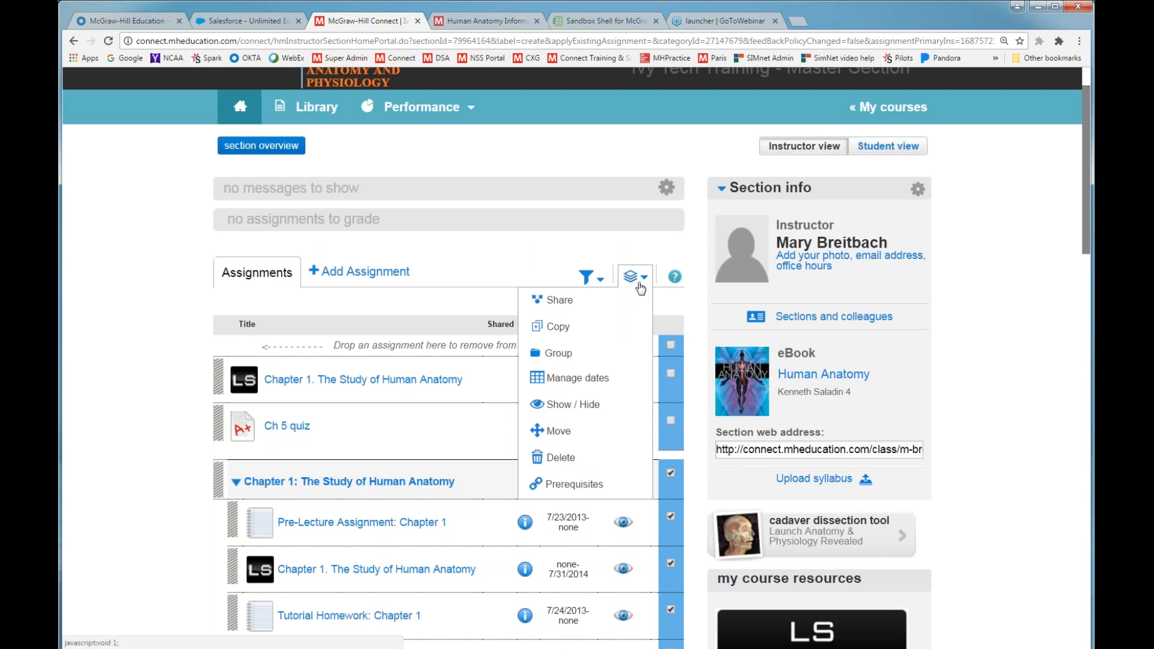
pyautogui.click(569, 385)
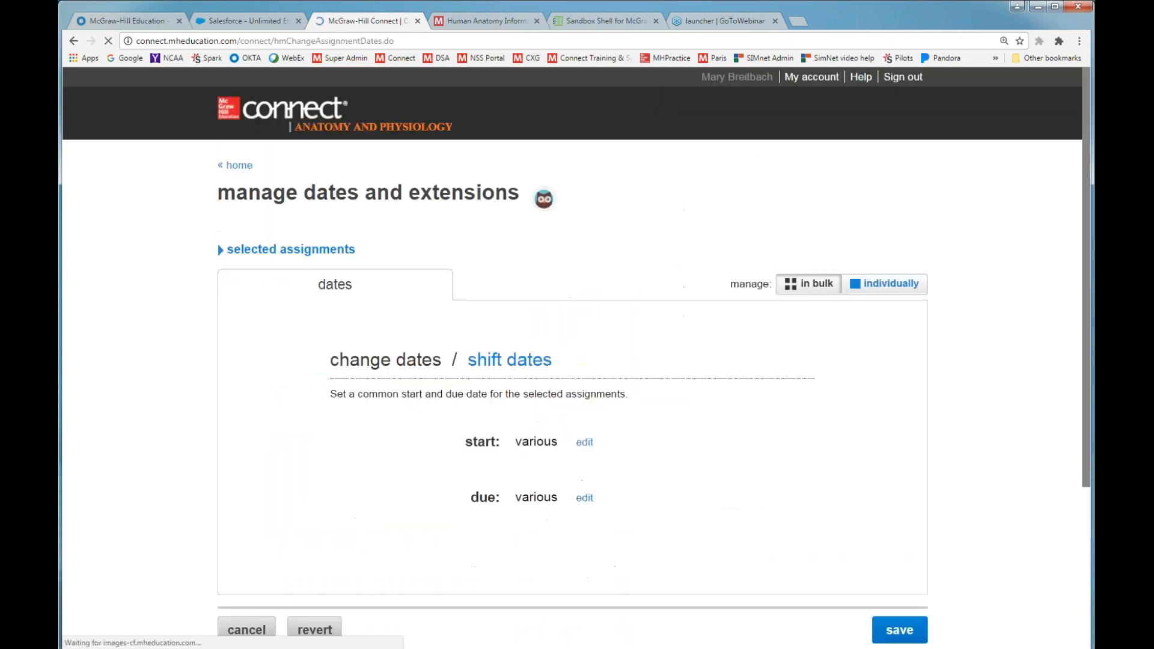
# View the assignment dates individually, browse the start date calendar for Chapter Quiz: Chapter 1, and cancel without saving
pyautogui.scroll(-1, 706, 463)
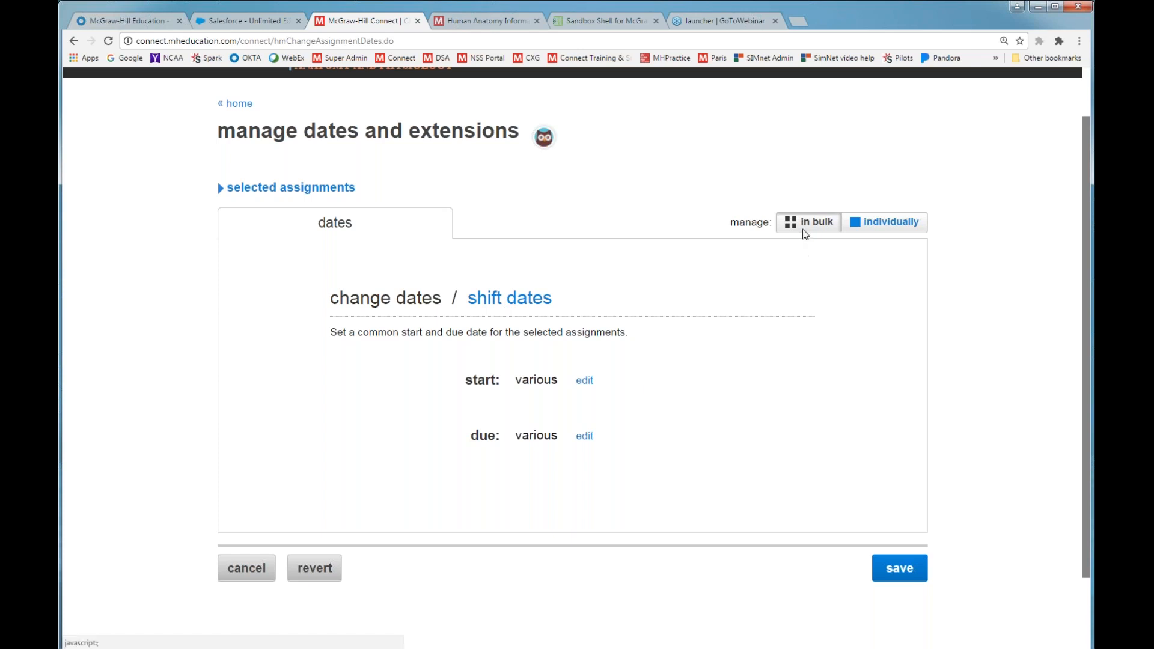
pyautogui.click(879, 222)
pyautogui.scroll(-1, 920, 398)
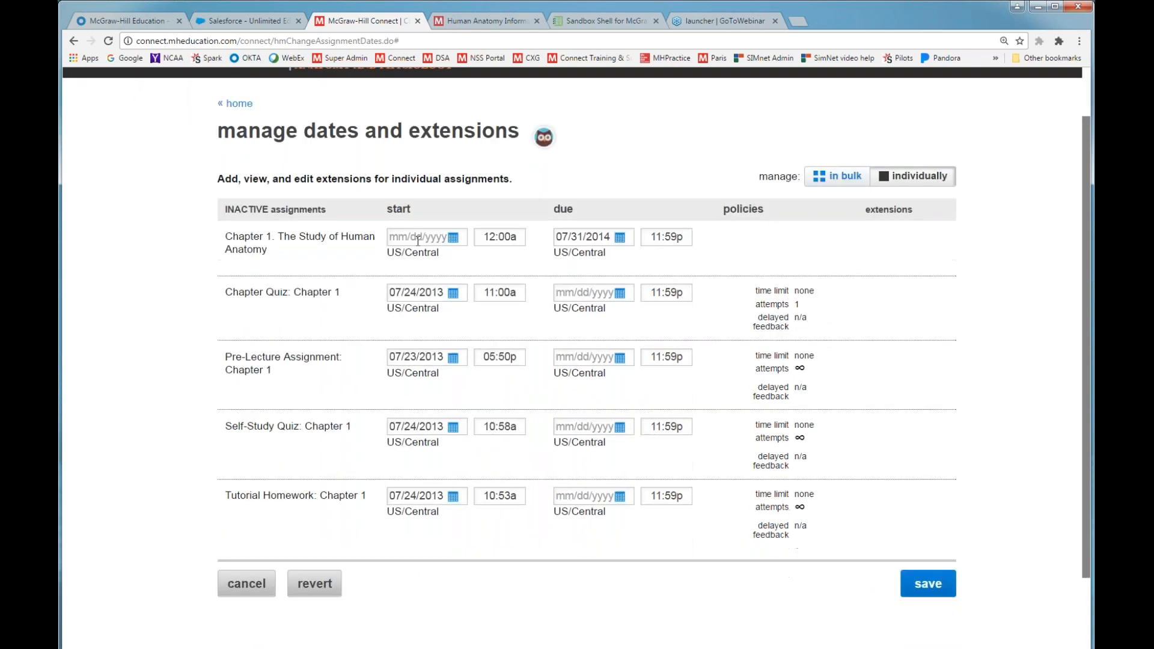
pyautogui.click(453, 295)
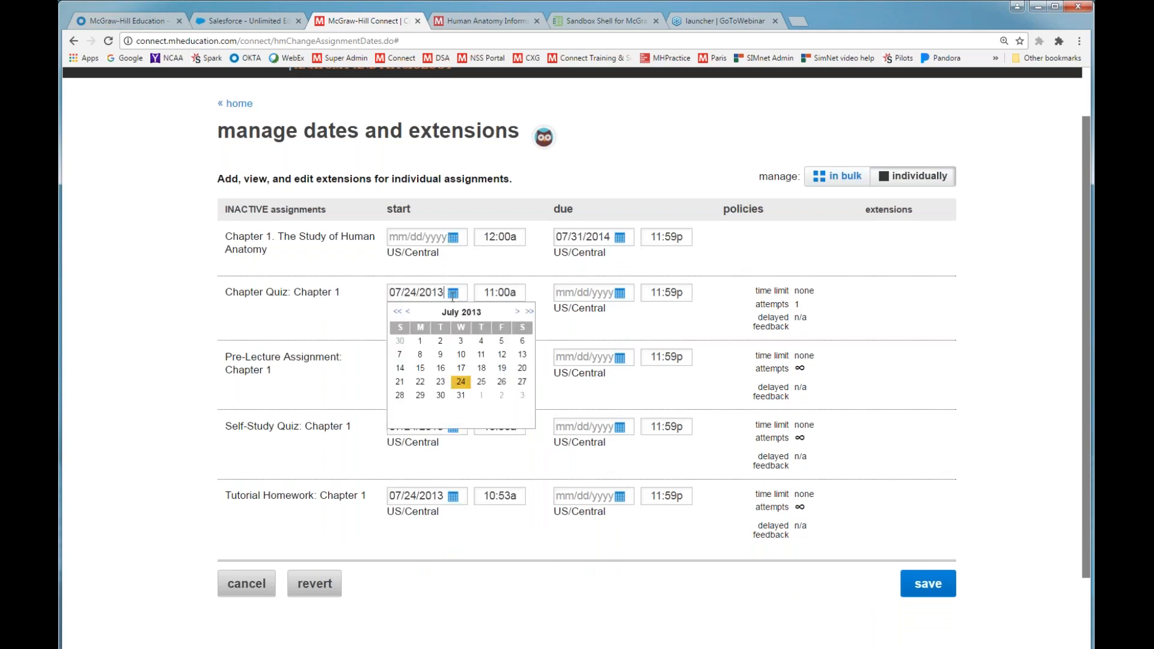
pyautogui.click(529, 312)
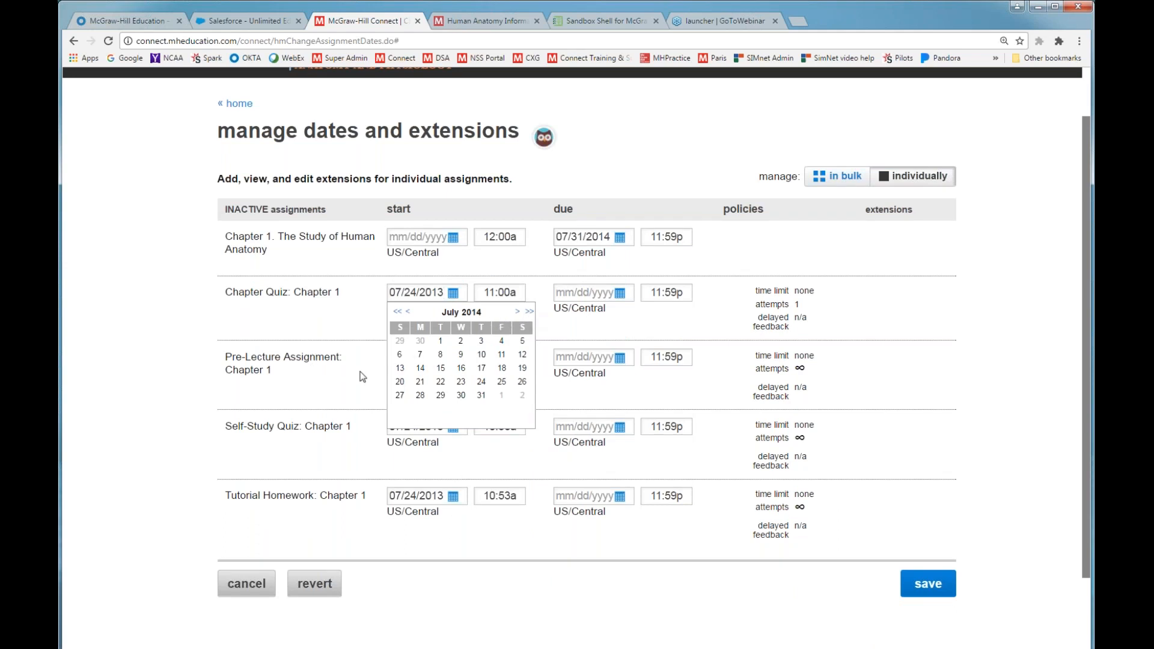
pyautogui.click(725, 479)
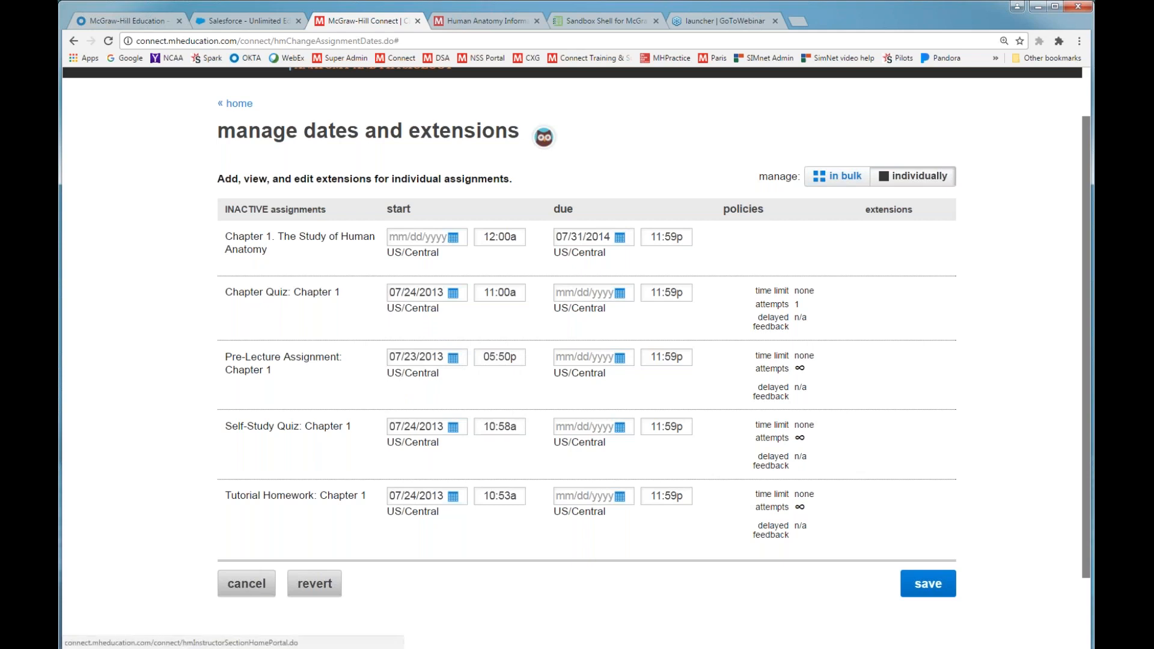
pyautogui.click(251, 588)
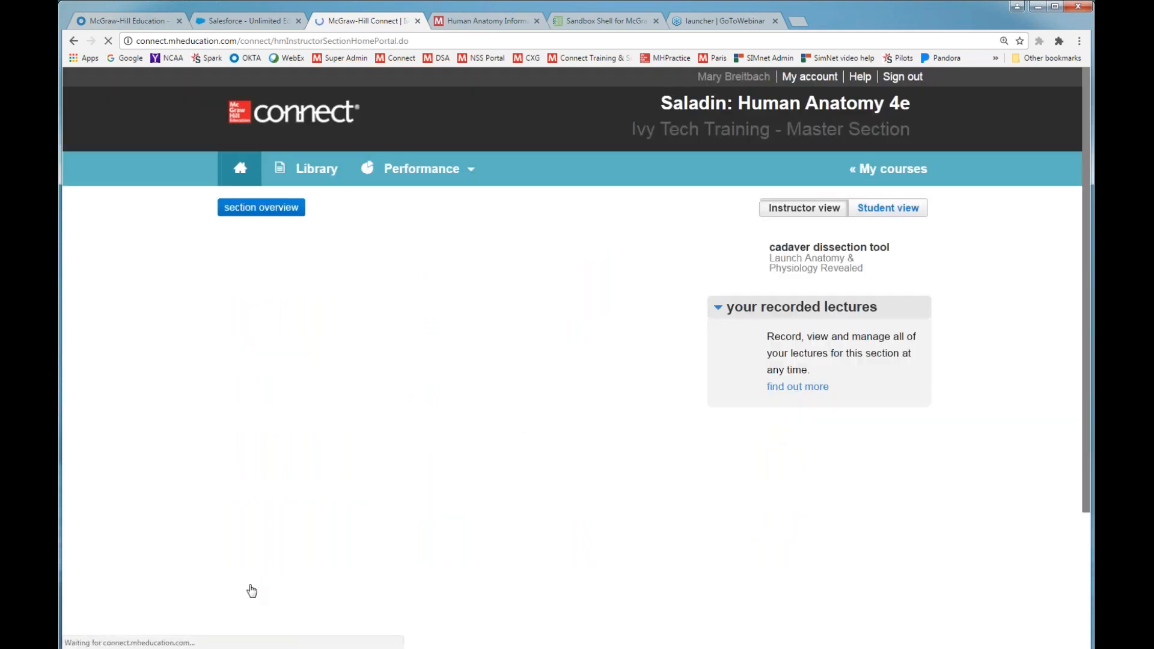
# Expand the Chapter 1: The Study of Human Anatomy group and examine the bulk actions for assignments, including the Group options
pyautogui.scroll(-2, 155, 519)
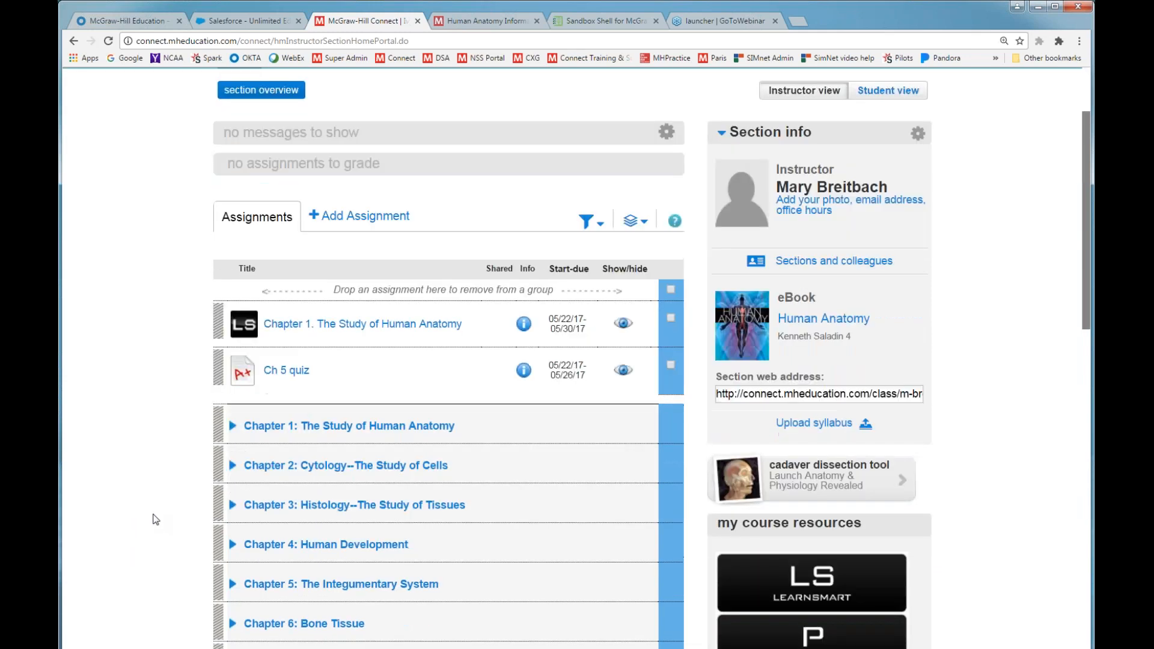
pyautogui.click(234, 420)
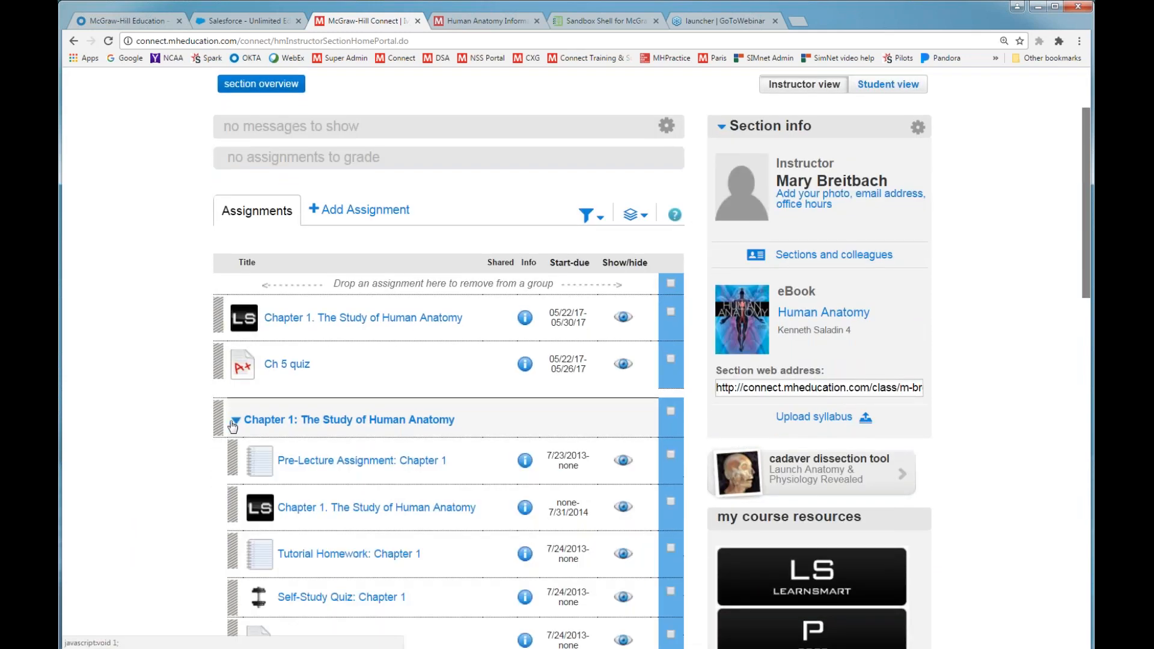
pyautogui.click(628, 223)
pyautogui.moveTo(568, 292)
pyautogui.click(632, 217)
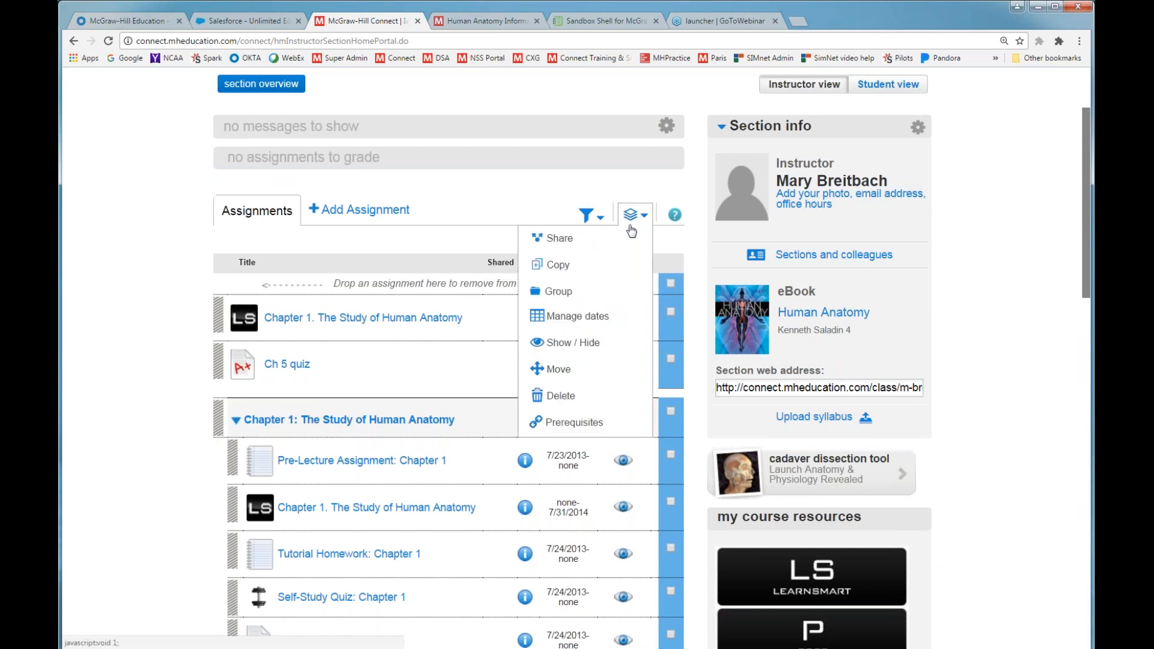
pyautogui.moveTo(574, 293)
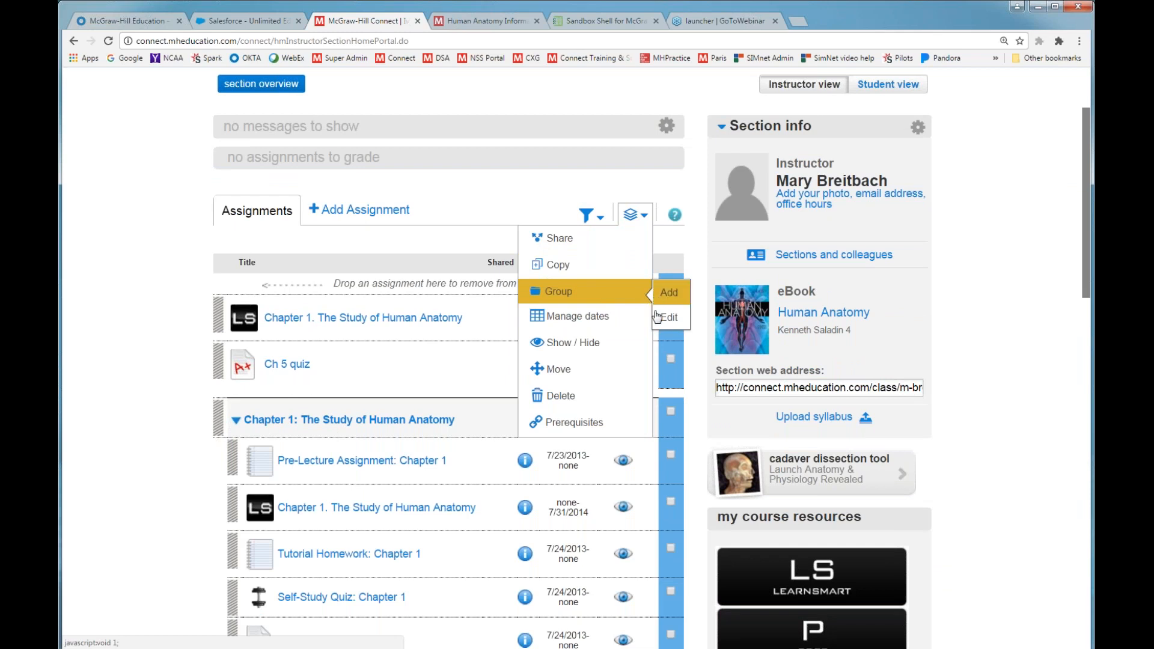
pyautogui.moveTo(568, 348)
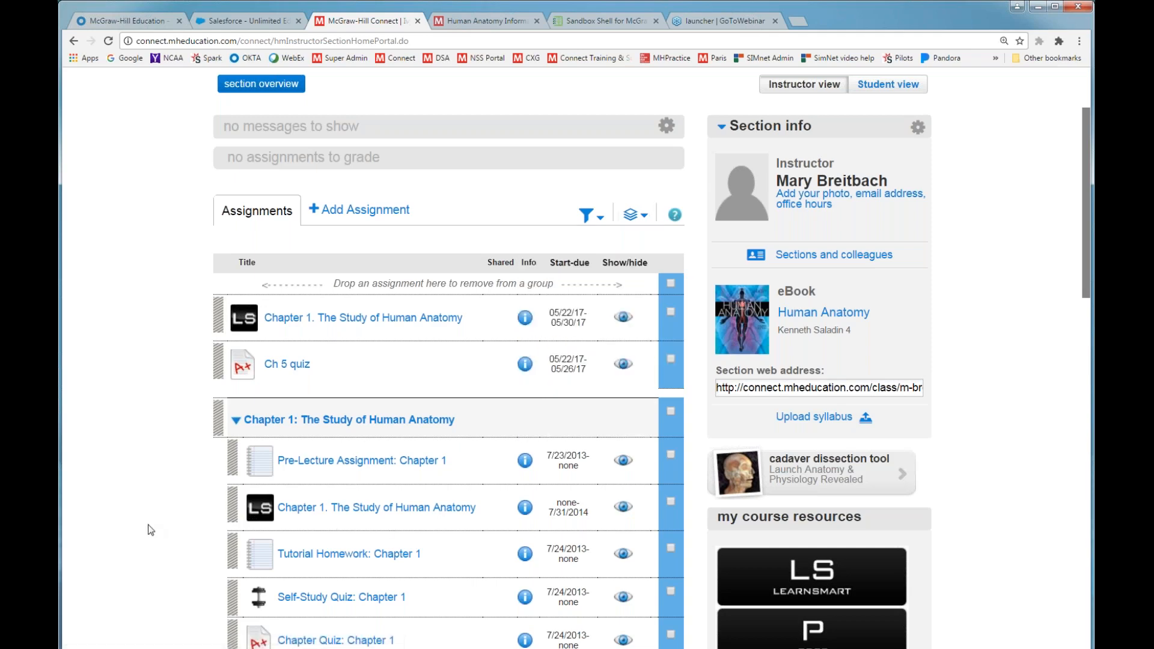
# Hide Chapter Quiz: Chapter 1 in the Chapter 1: The Study of Human Anatomy group
pyautogui.scroll(-2, 146, 520)
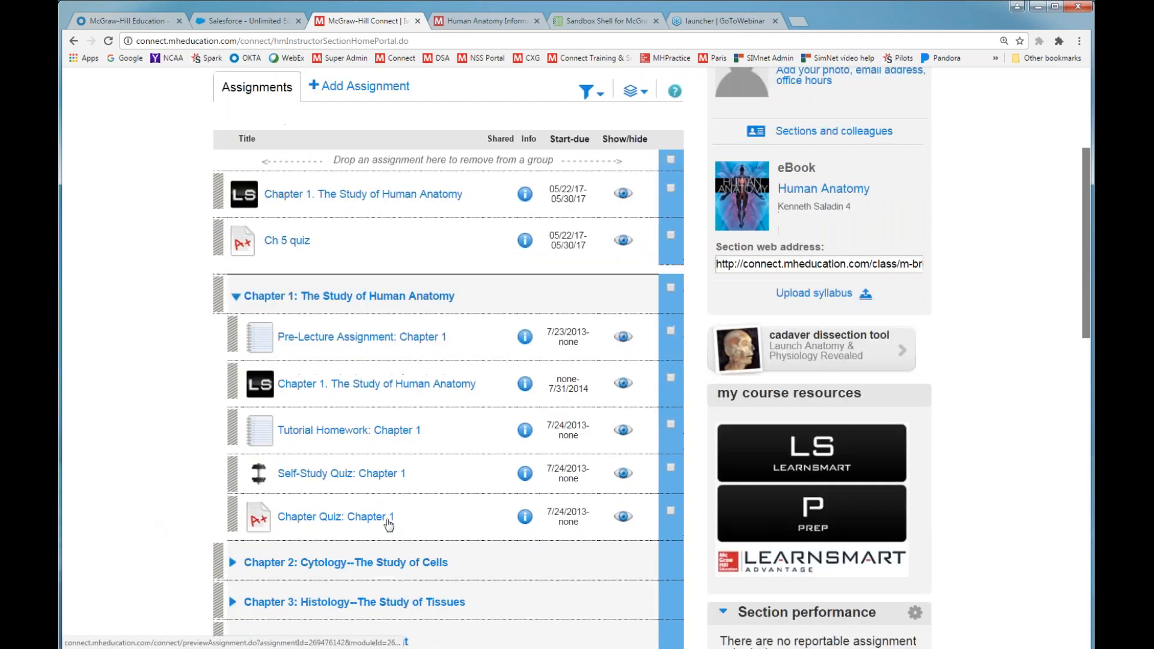
pyautogui.click(623, 518)
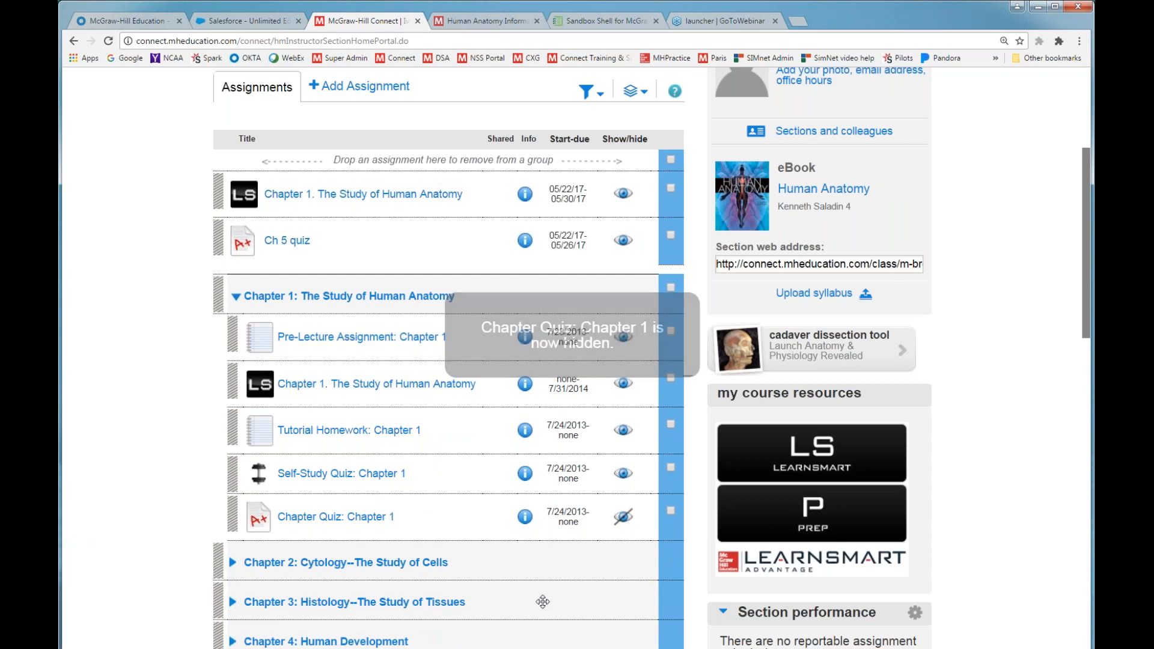
# Select Chapter Quiz: Chapter 1, review the bulk actions that can be applied to it, including Delete, and collapse the Chapter 1 group
pyautogui.scroll(1, 543, 583)
pyautogui.scroll(2, 543, 583)
pyautogui.click(635, 215)
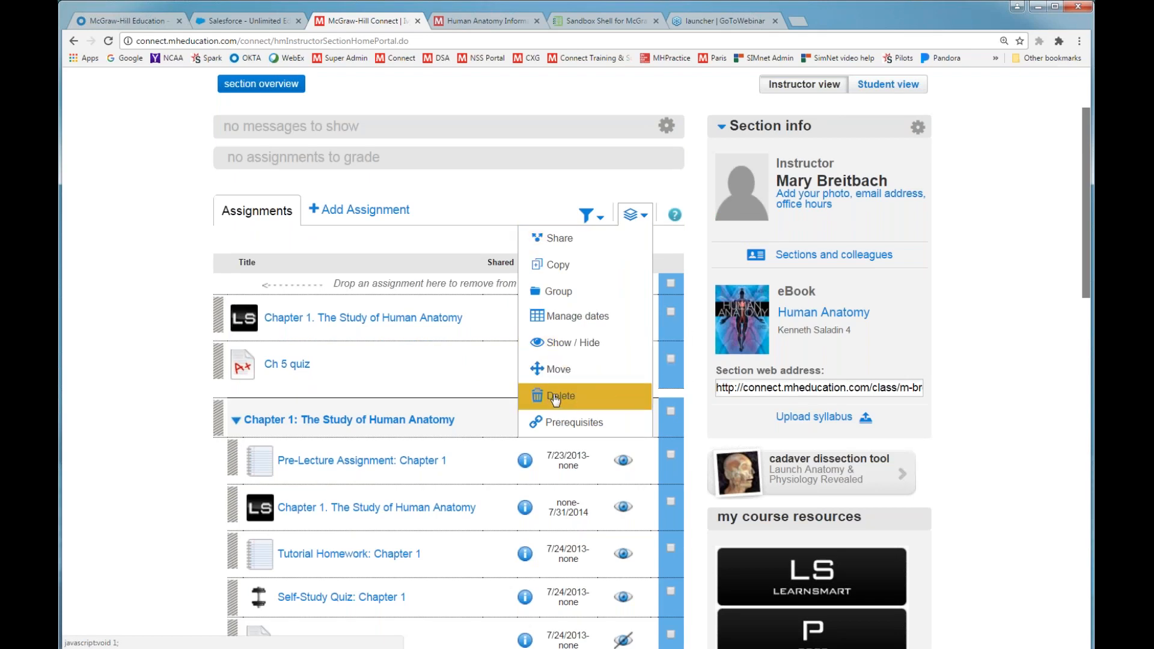
pyautogui.scroll(-1, 120, 421)
pyautogui.scroll(-3, 120, 420)
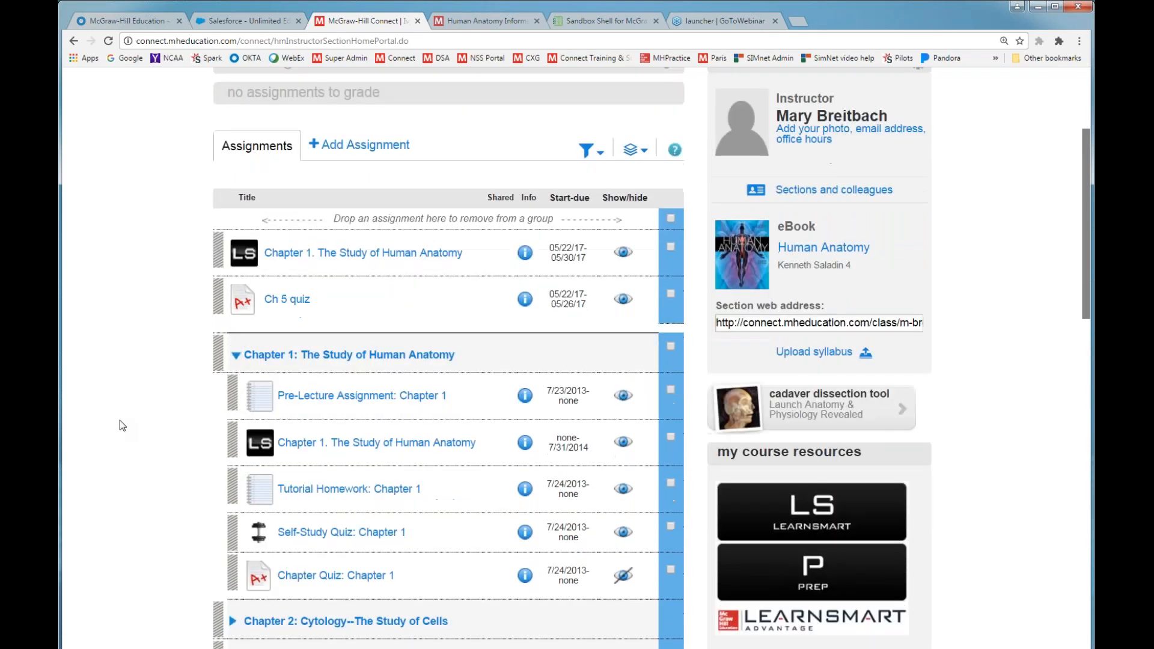
pyautogui.click(671, 451)
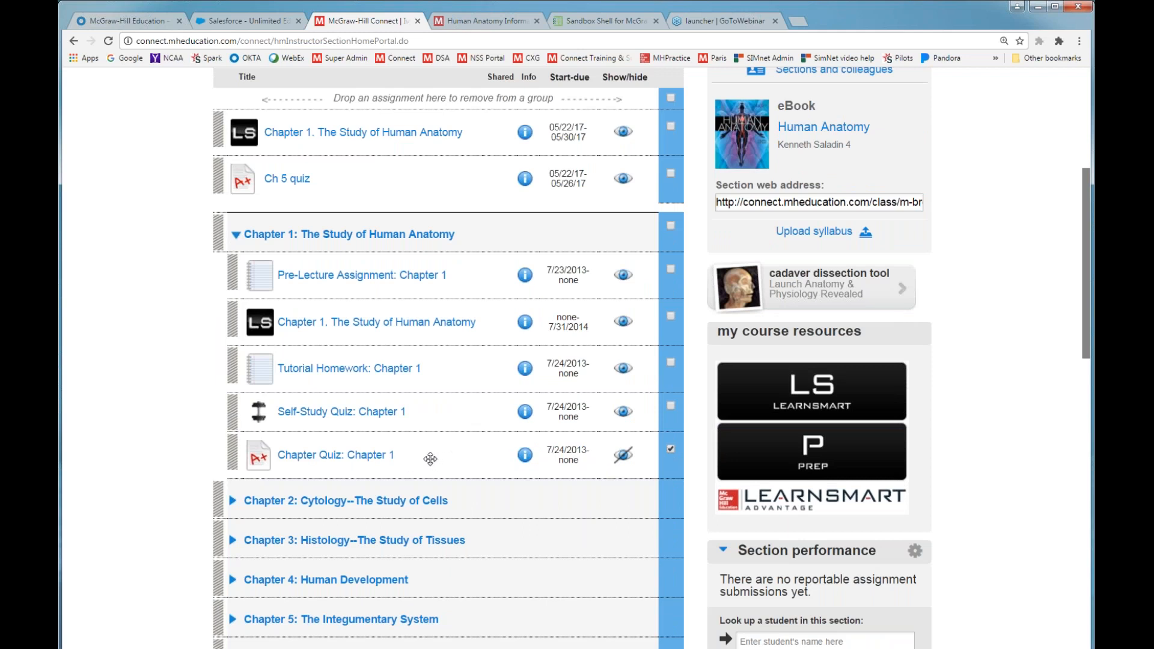
pyautogui.scroll(3, 430, 458)
pyautogui.click(634, 215)
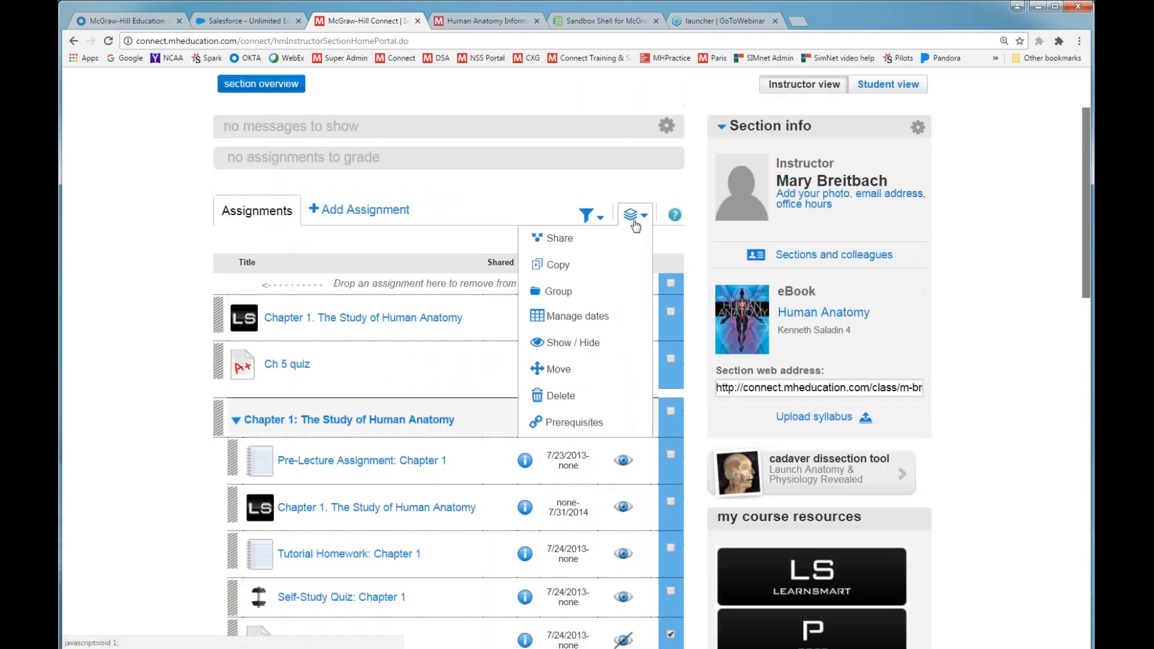
pyautogui.click(236, 421)
# Review the assignment types that can be added, return to the assignment list, and close the Human Anatomy information page
pyautogui.scroll(2, 141, 496)
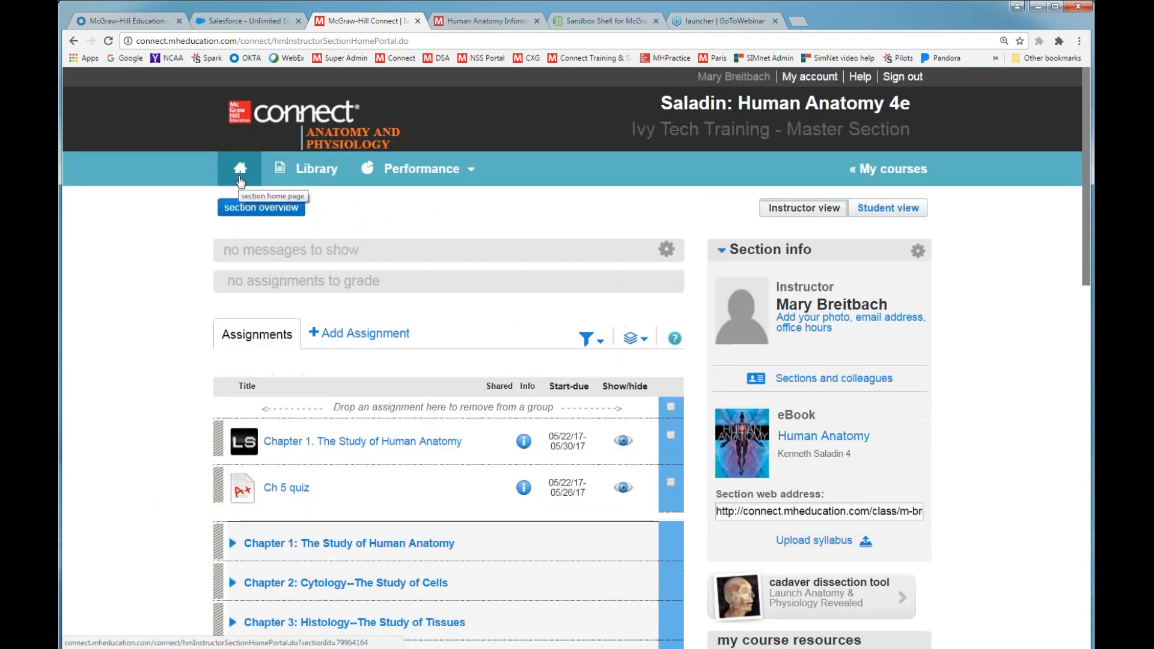
pyautogui.click(353, 335)
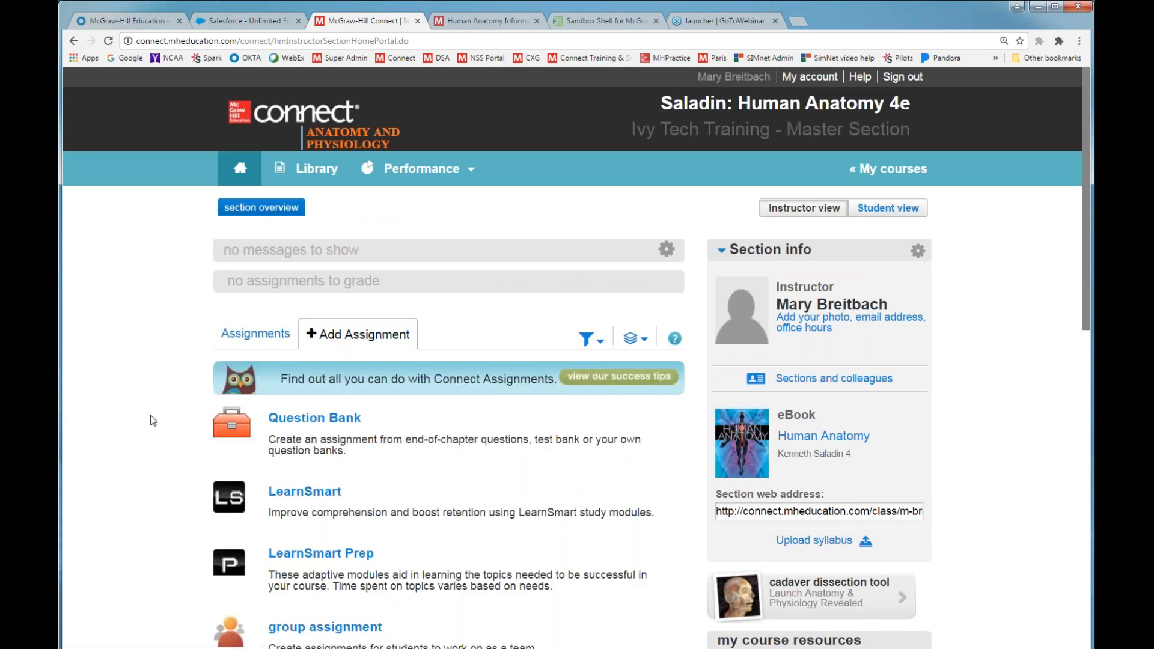
pyautogui.click(234, 336)
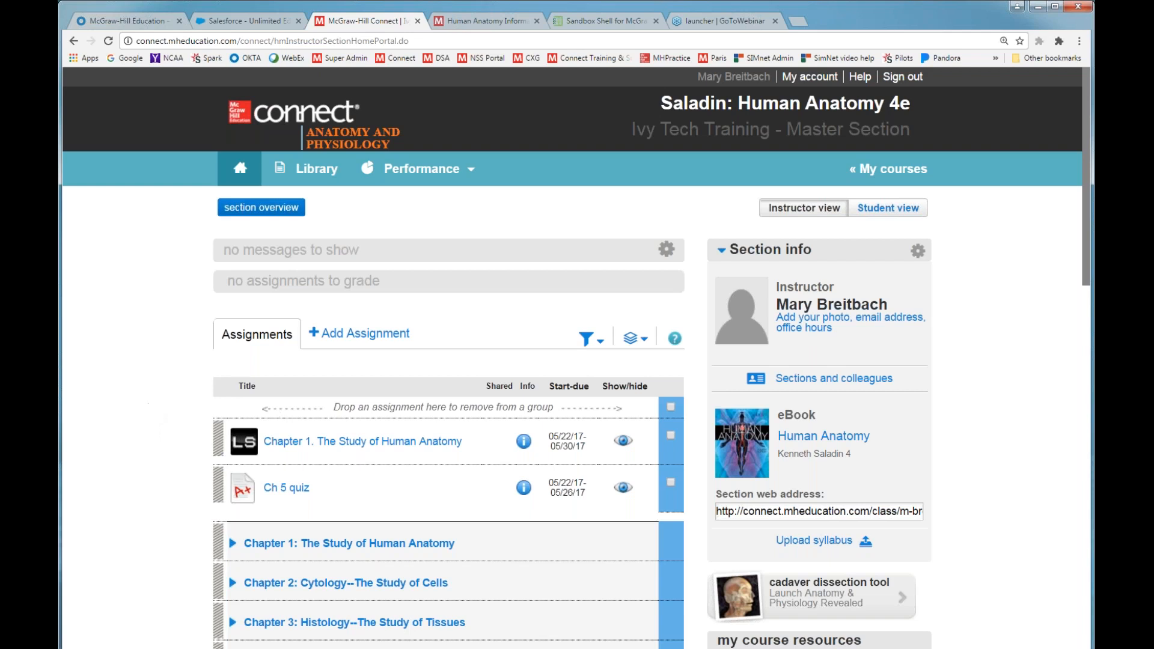
pyautogui.click(537, 21)
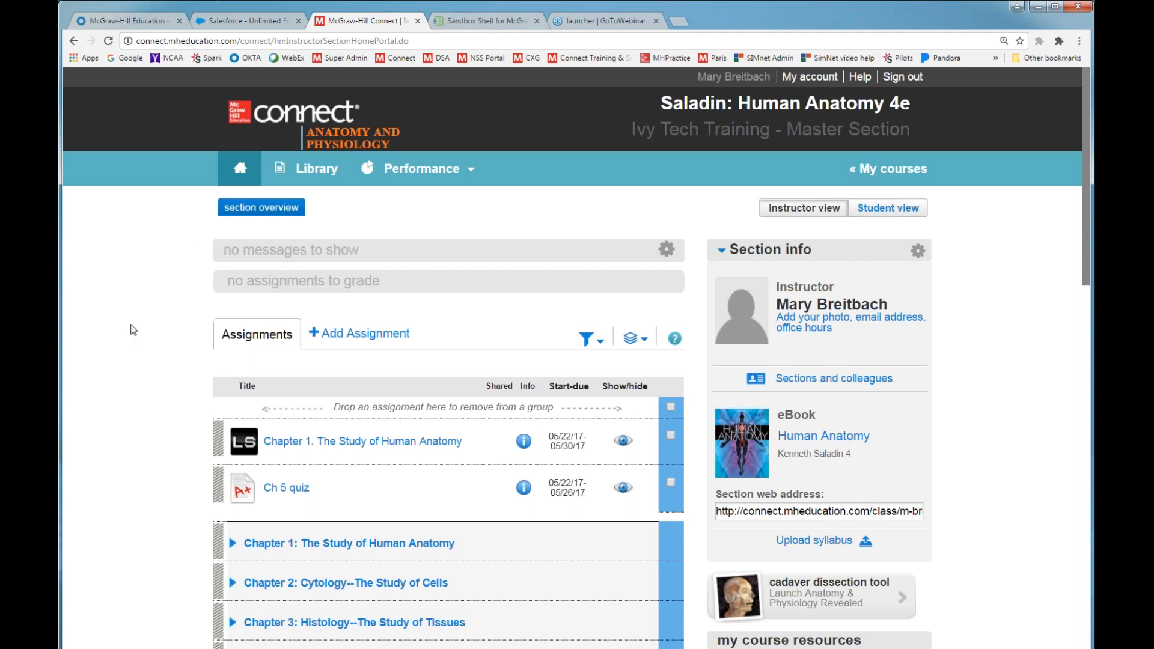
# Switch to the Ivy Learn sandbox course for McGraw-Hill and open the navigation options in its course settings
pyautogui.click(498, 21)
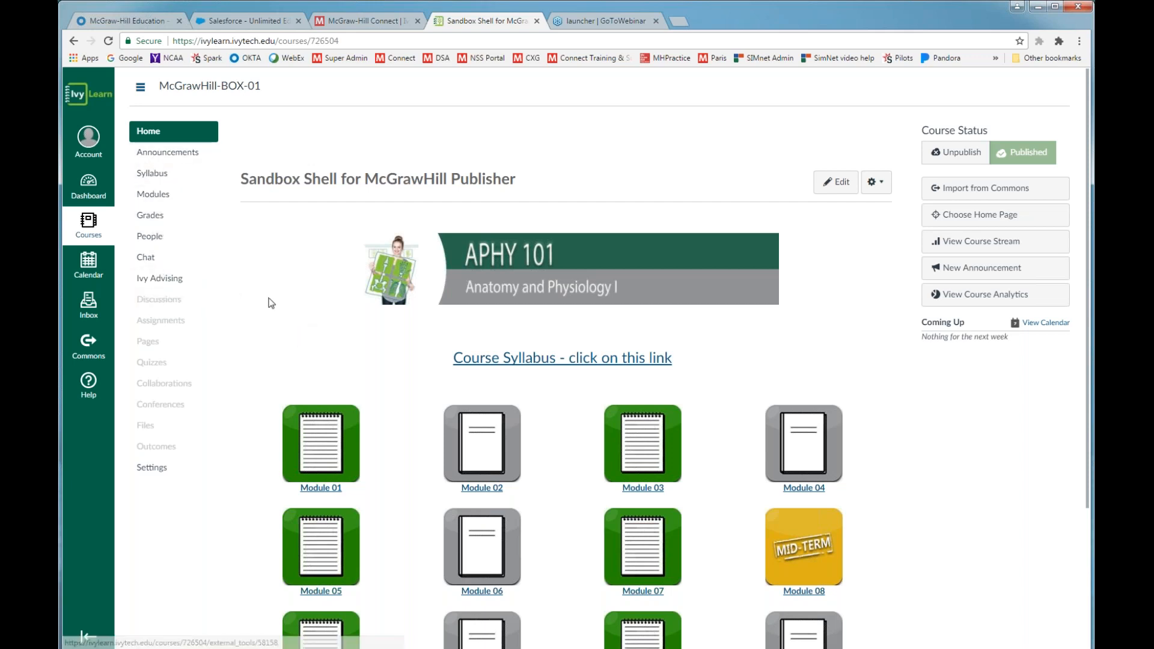
pyautogui.click(88, 223)
pyautogui.click(168, 323)
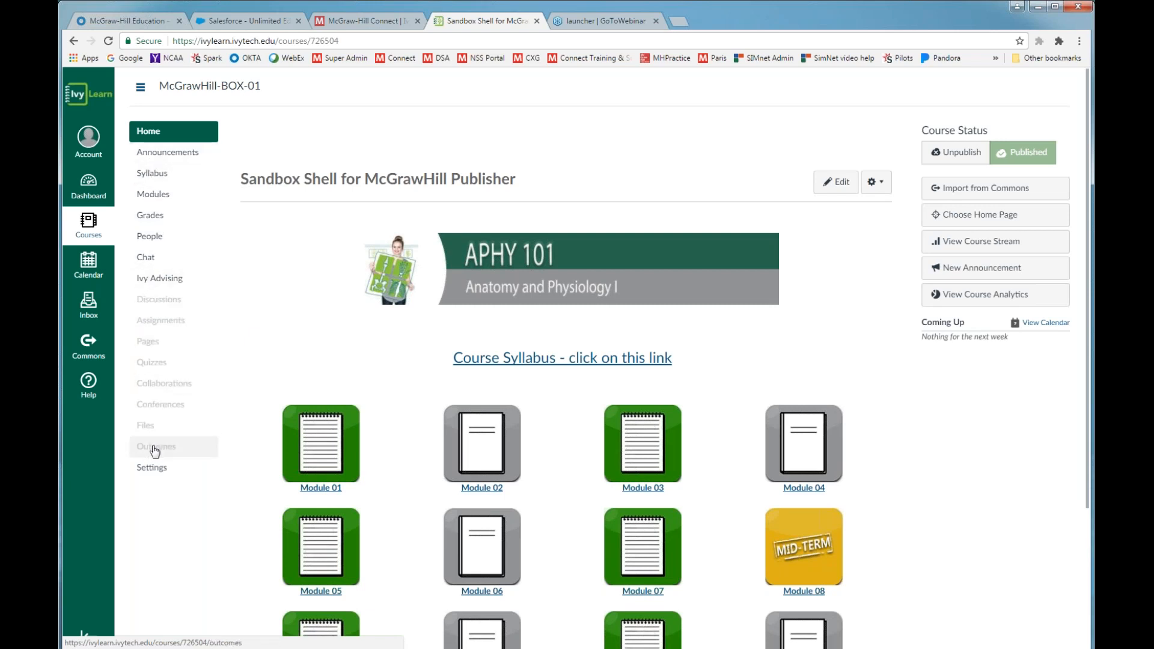
pyautogui.click(155, 473)
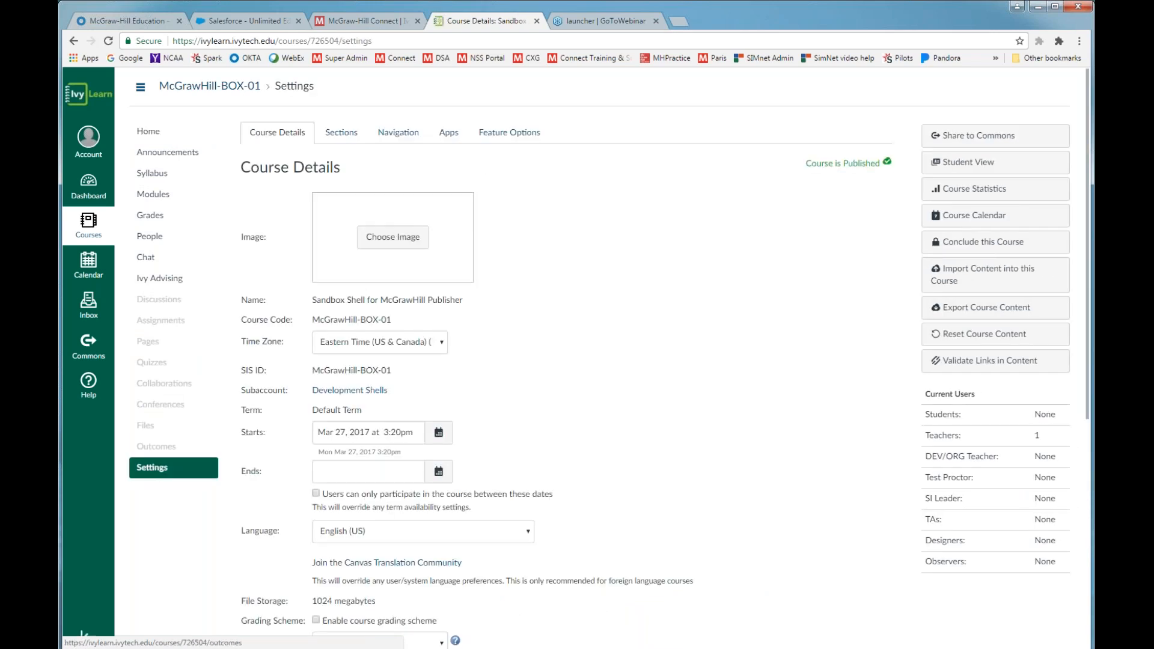
pyautogui.click(397, 136)
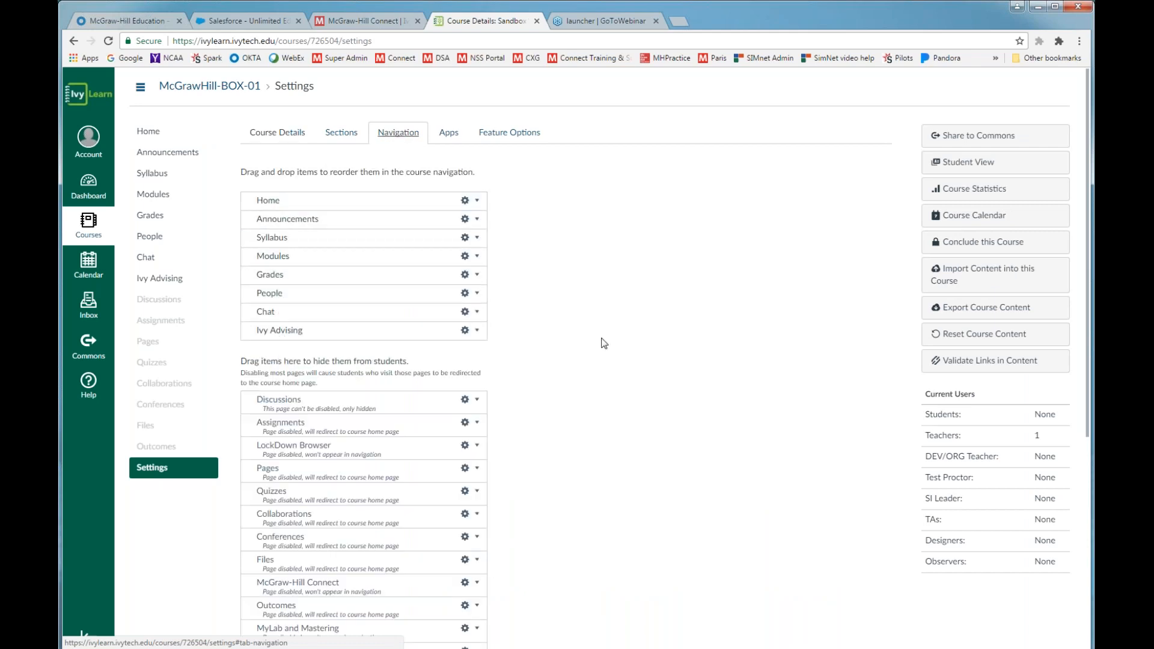
# Move McGraw-Hill Connect from the hidden items into the visible course navigation between Grades and People, and save
pyautogui.scroll(-4, 597, 340)
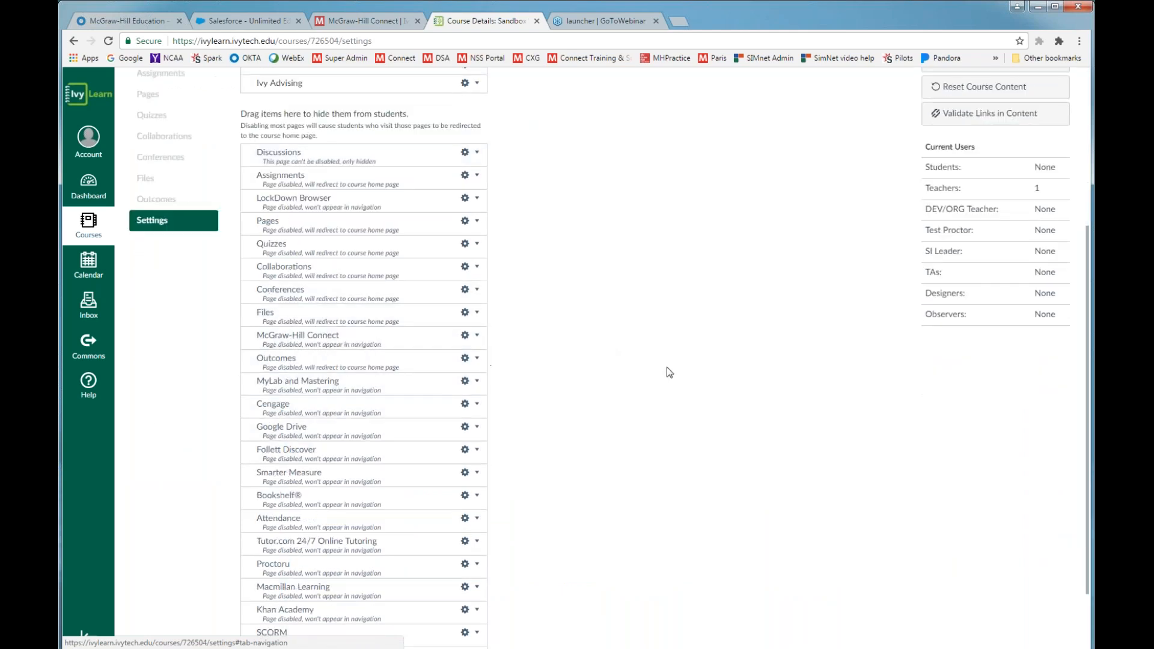
pyautogui.scroll(2, 665, 371)
pyautogui.moveTo(270, 462); pyautogui.dragTo(300, 304)
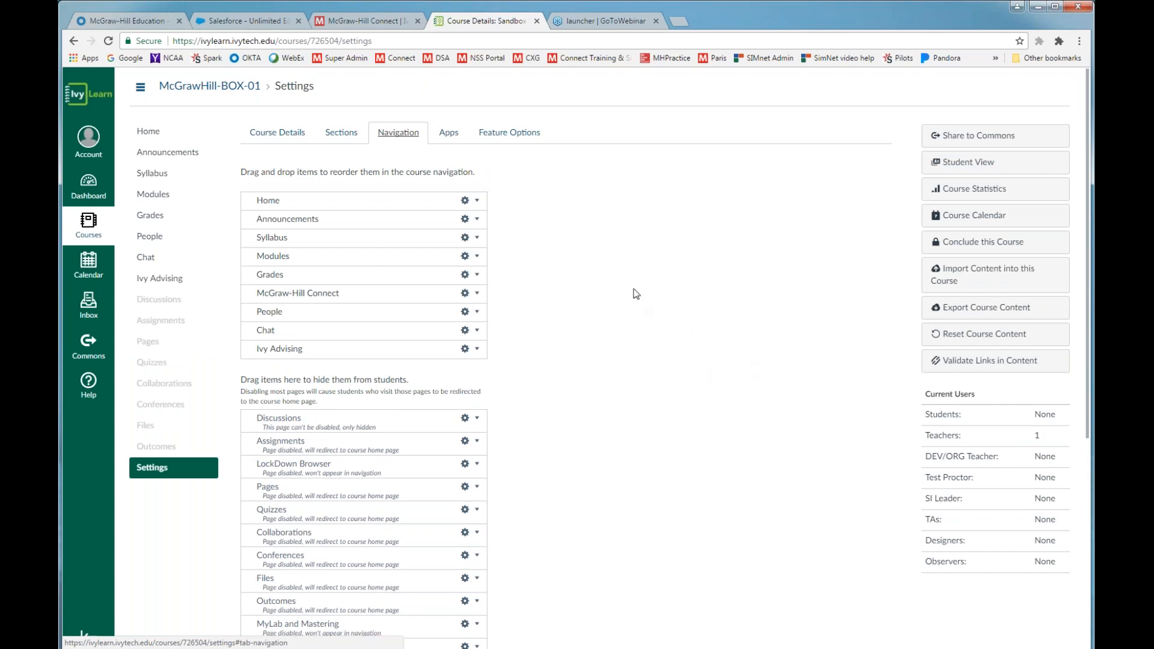
pyautogui.scroll(-5, 634, 292)
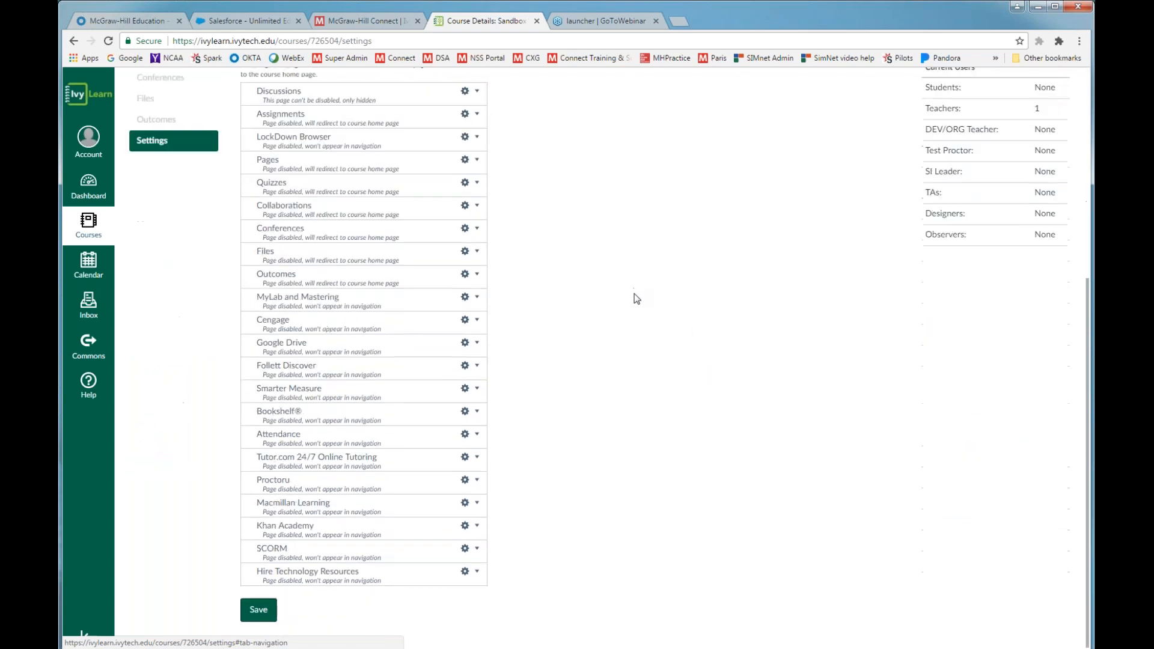
pyautogui.click(256, 612)
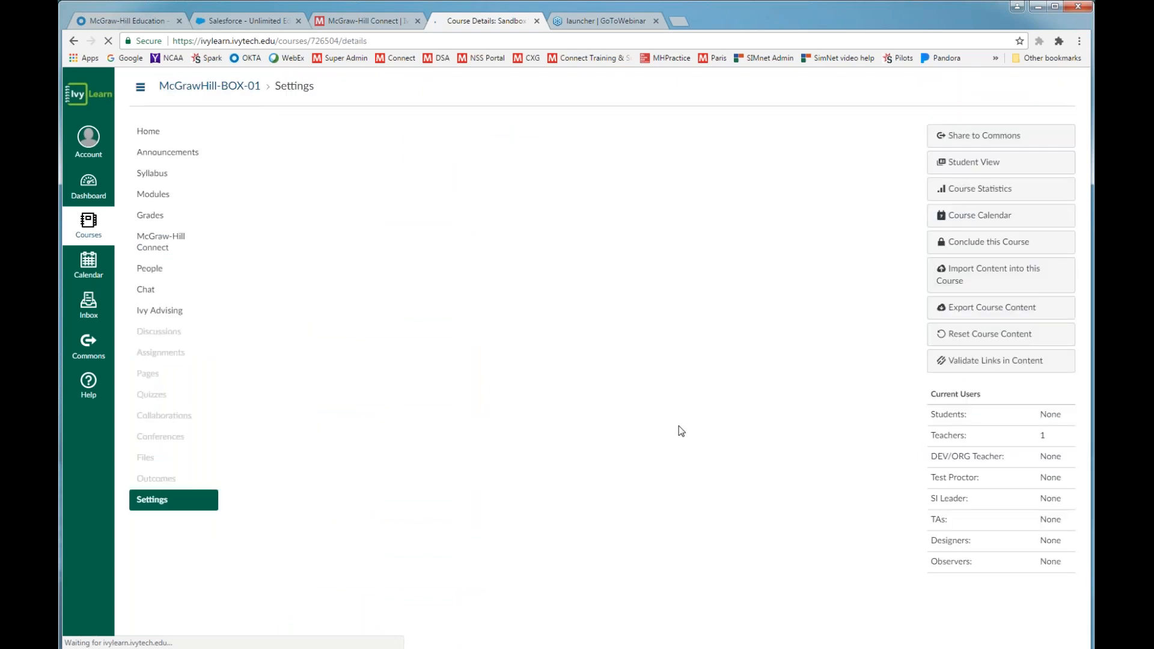
# Open McGraw-Hill Connect from the course navigation, begin pairing the class, and sign in with the prefilled Connect account
pyautogui.click(160, 244)
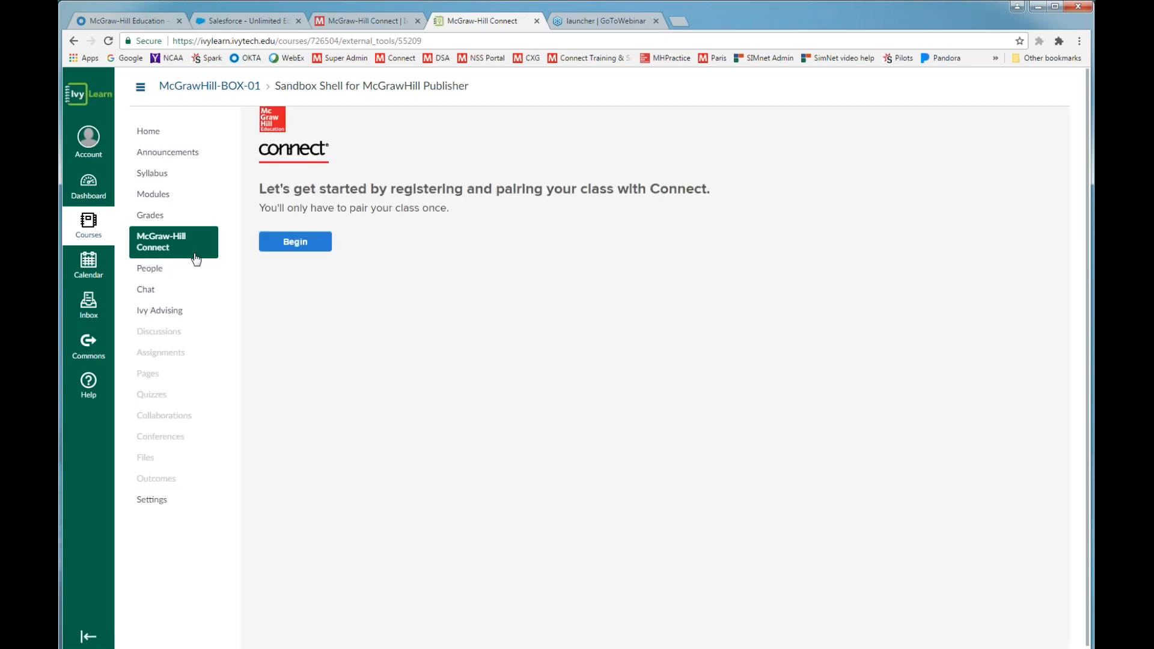
pyautogui.click(300, 243)
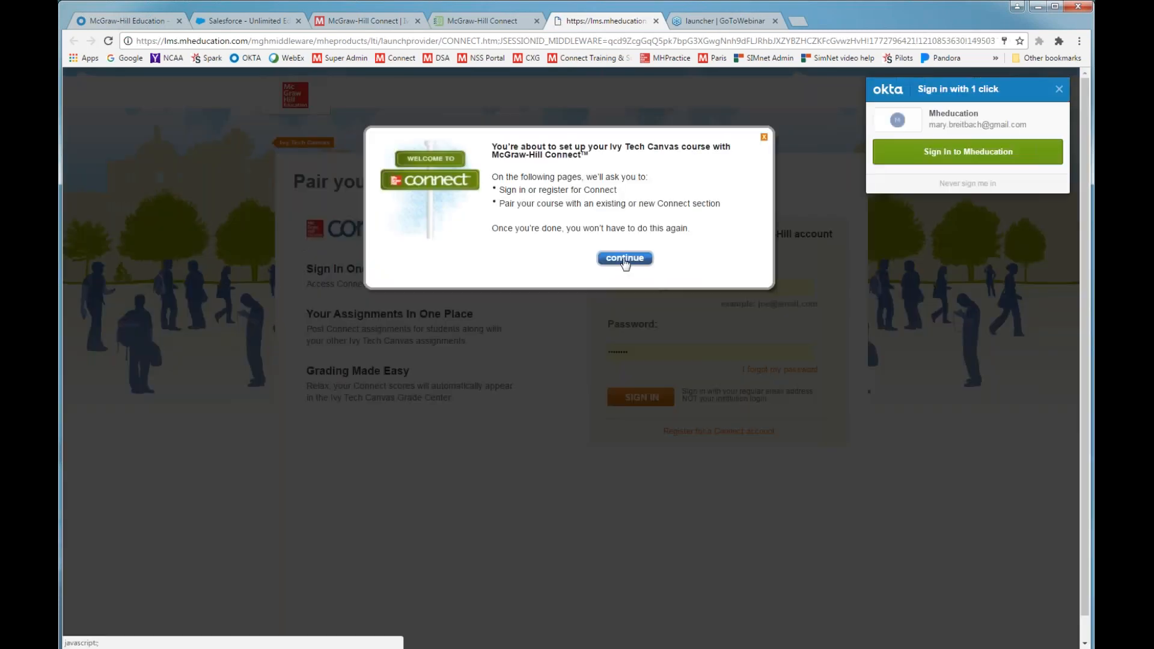
pyautogui.click(626, 259)
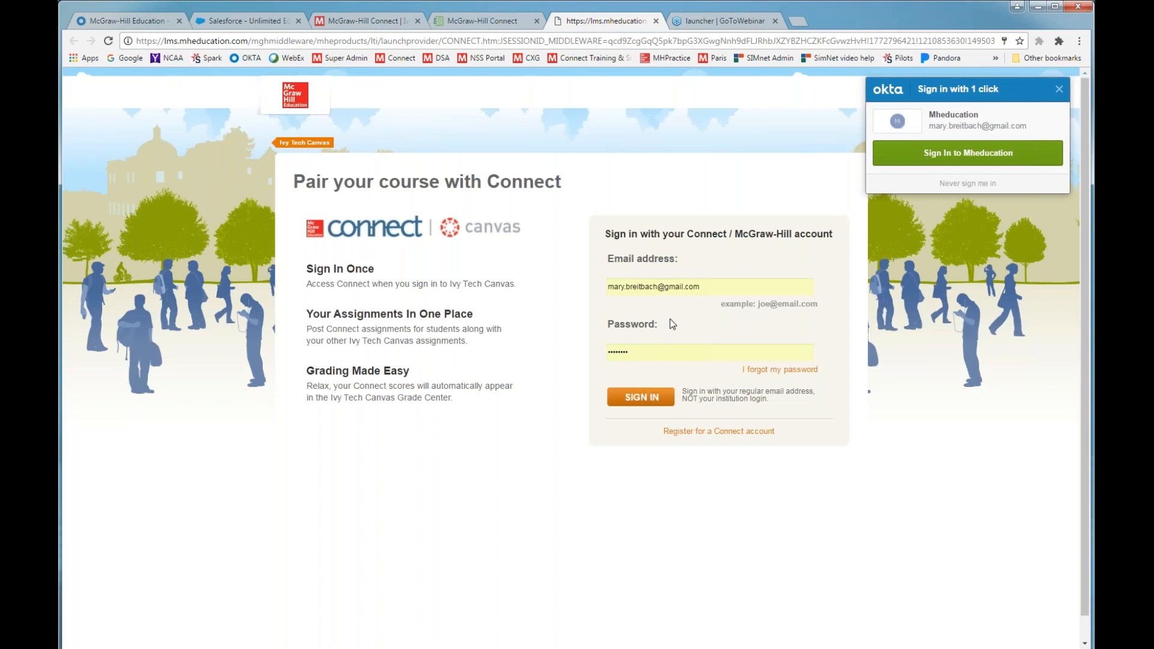
pyautogui.click(643, 400)
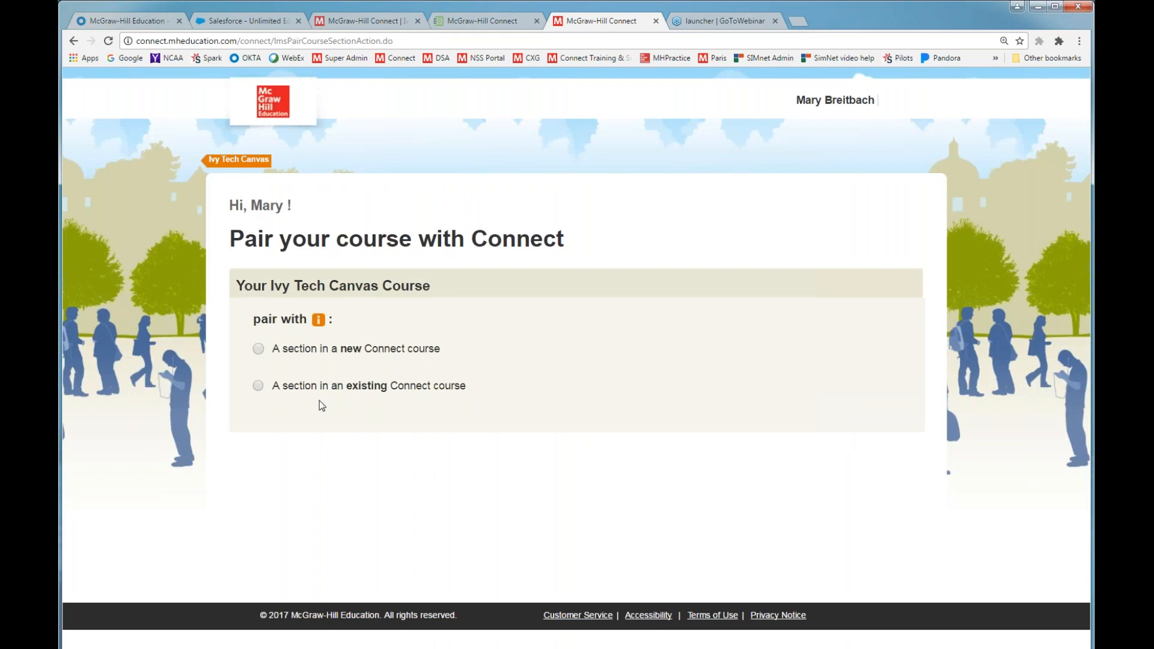
# Choose pairing with a section in an existing Connect course, browse the course list, and check the Human Anatomy section's home page
pyautogui.click(259, 388)
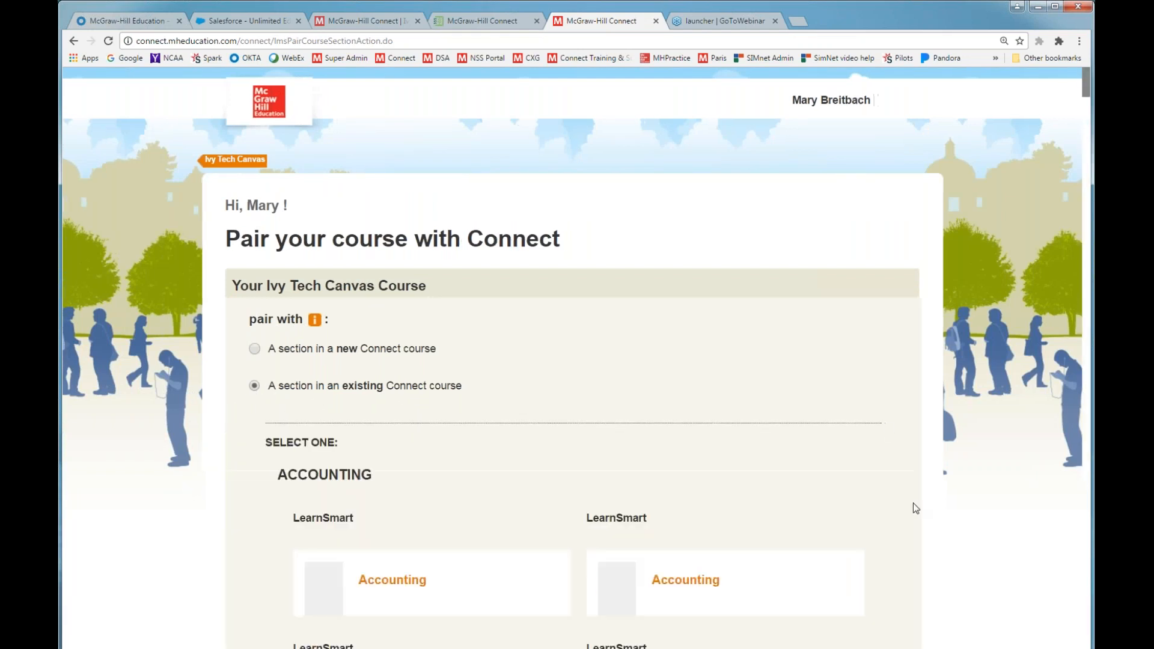
pyautogui.scroll(-4, 887, 430)
pyautogui.scroll(-6, 822, 502)
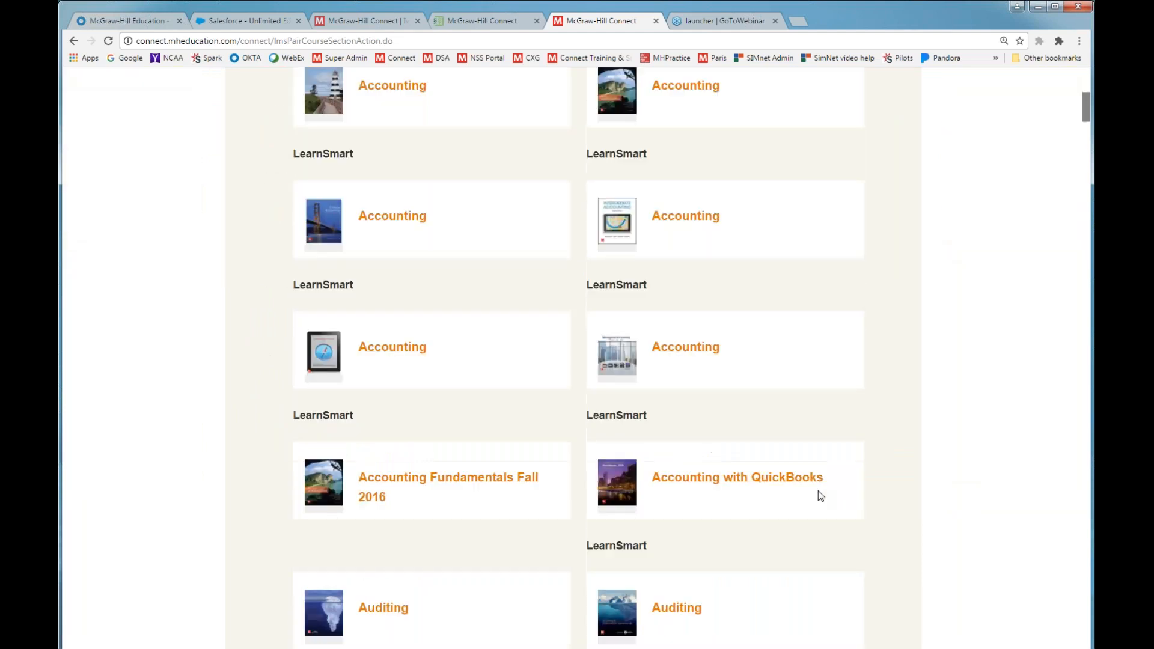
pyautogui.scroll(-3, 817, 489)
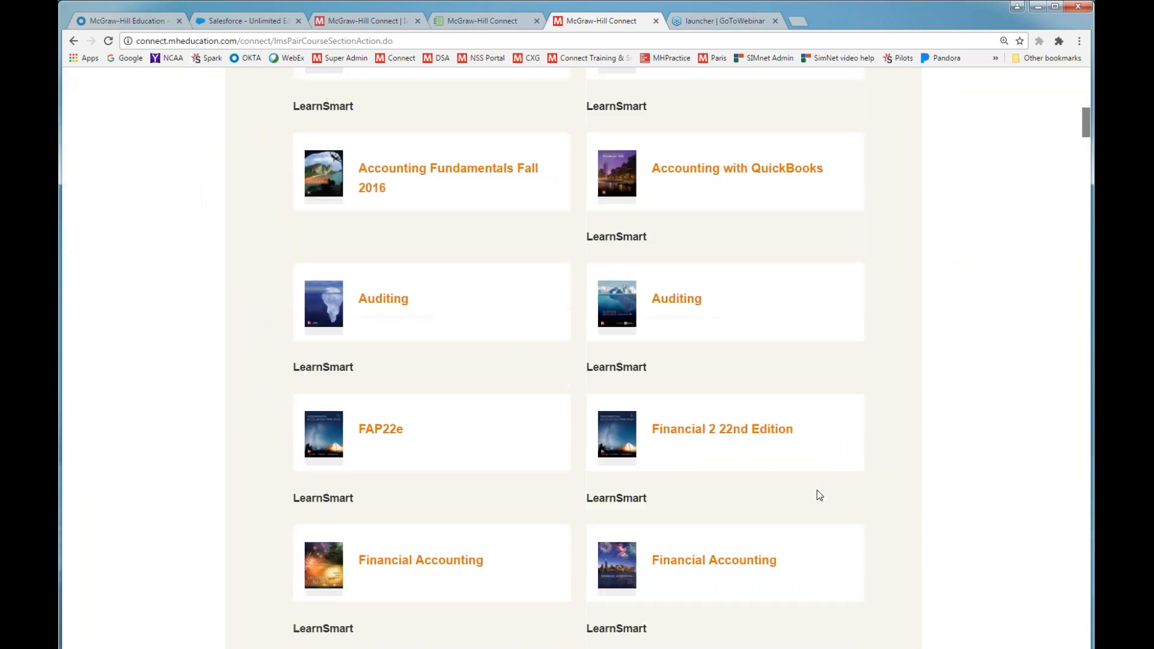
pyautogui.click(347, 19)
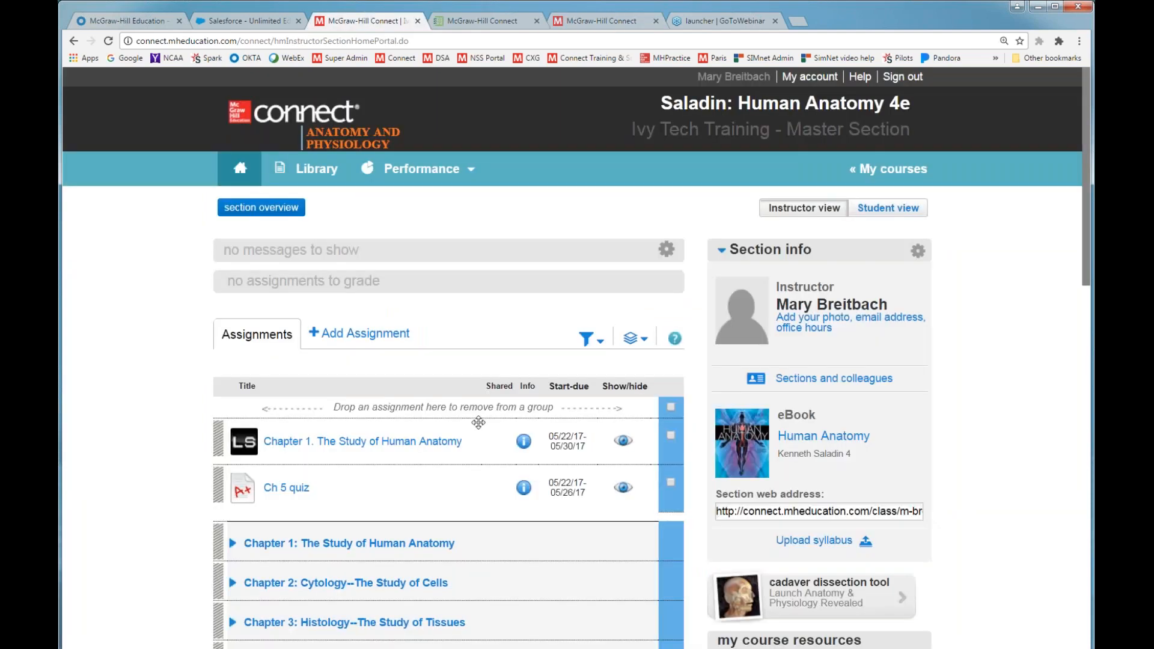
pyautogui.click(608, 25)
# View the section choices for the 8th edition A&P course under Anatomy and Physiology, and cancel without saving
pyautogui.scroll(-4, 875, 377)
pyautogui.scroll(-12, 875, 378)
pyautogui.scroll(-15, 873, 377)
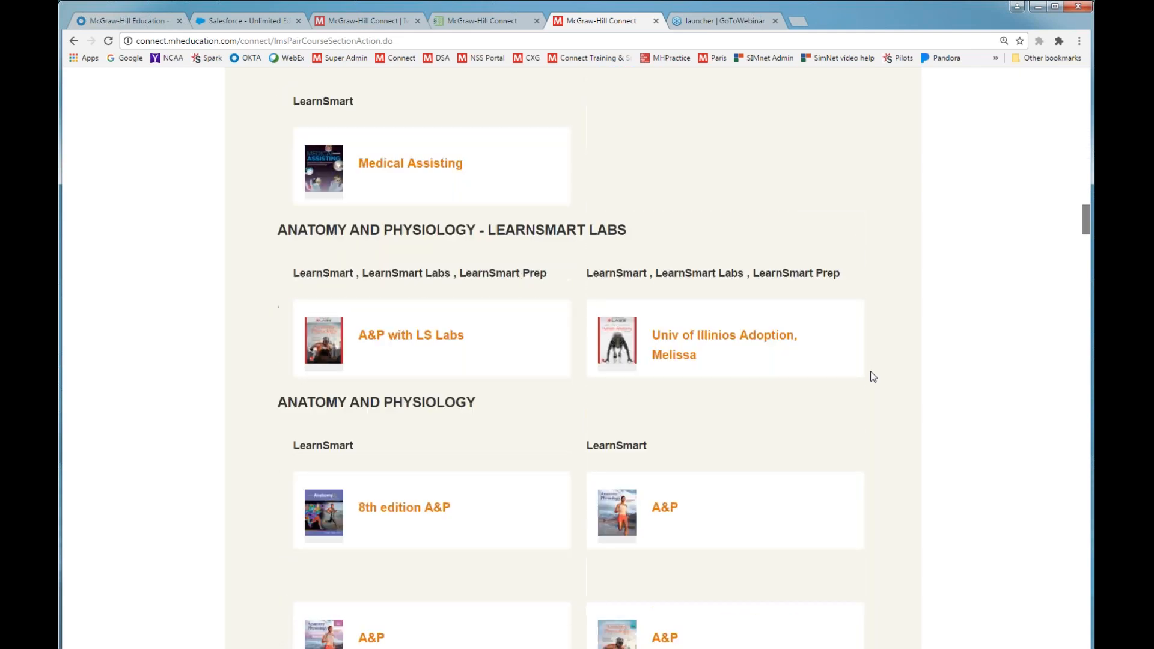
pyautogui.scroll(-3, 874, 377)
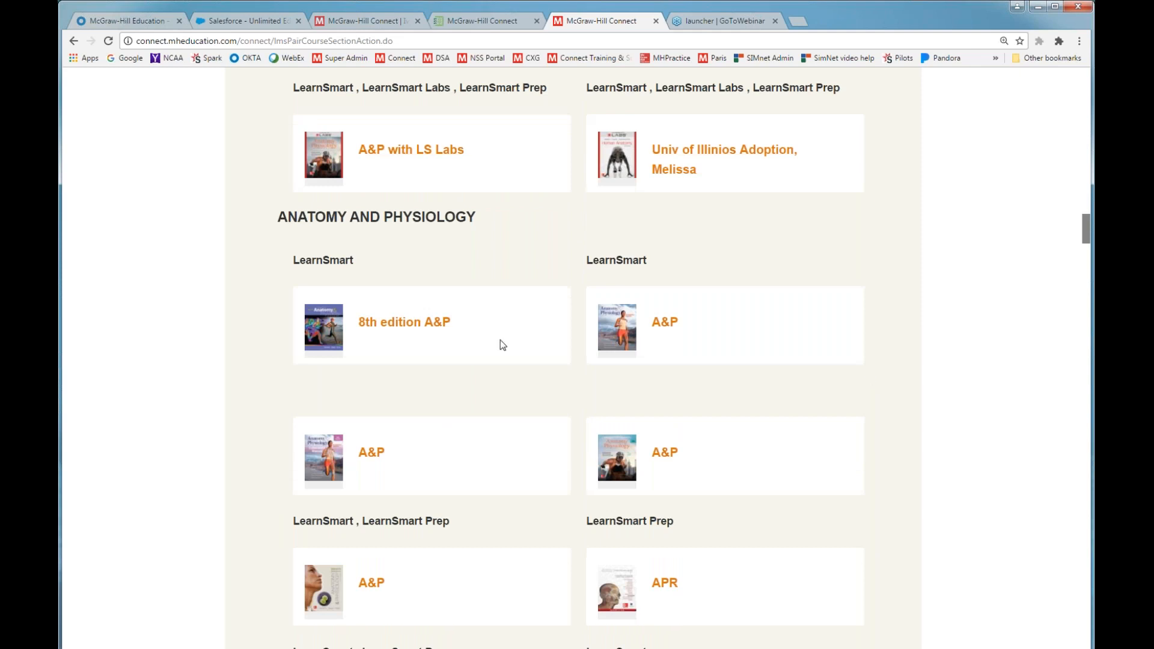
pyautogui.click(414, 327)
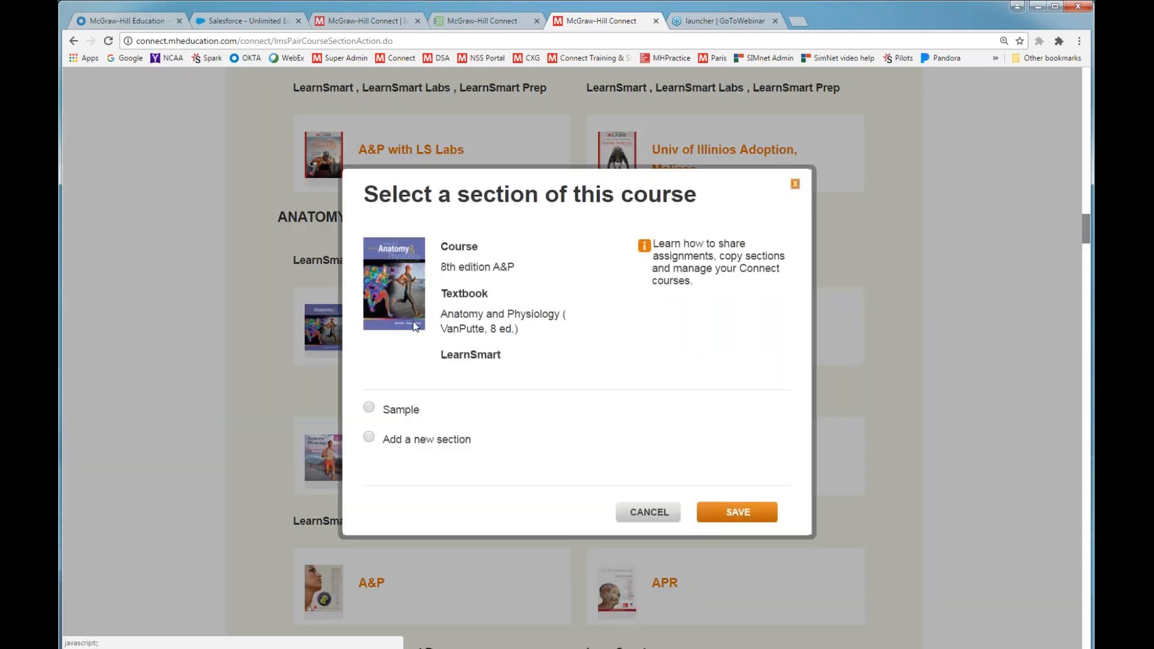
pyautogui.click(637, 511)
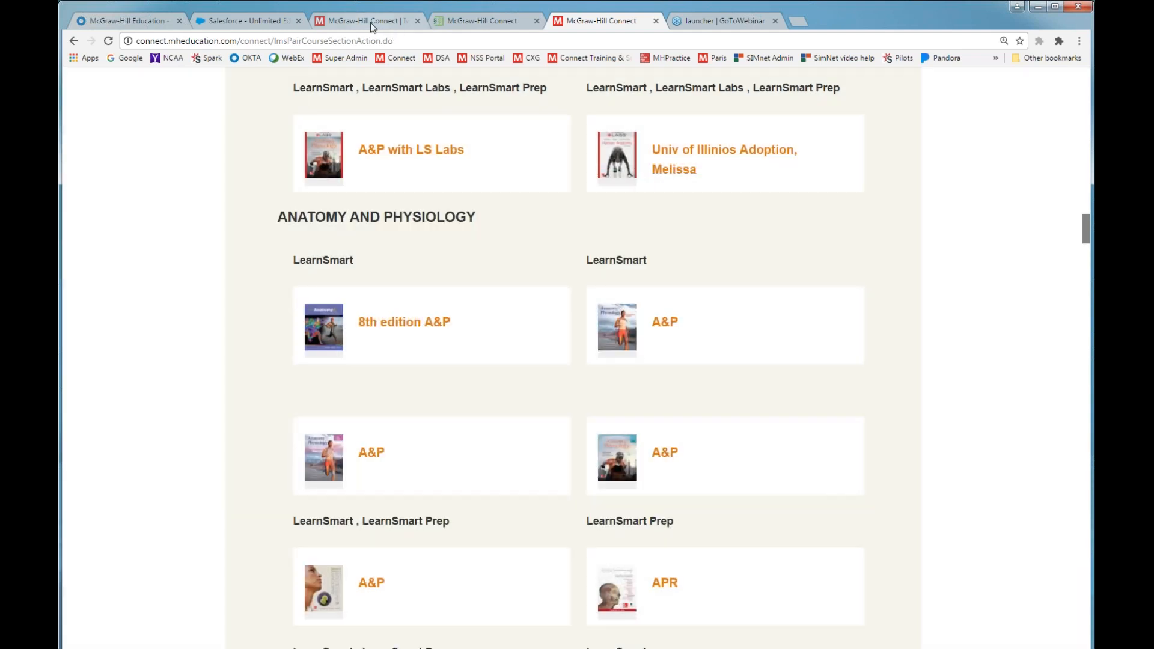
# Pair the Canvas course with the Ivy Tech Training - Master Section of the Saladin: Human Anatomy 4e course and save
pyautogui.click(370, 23)
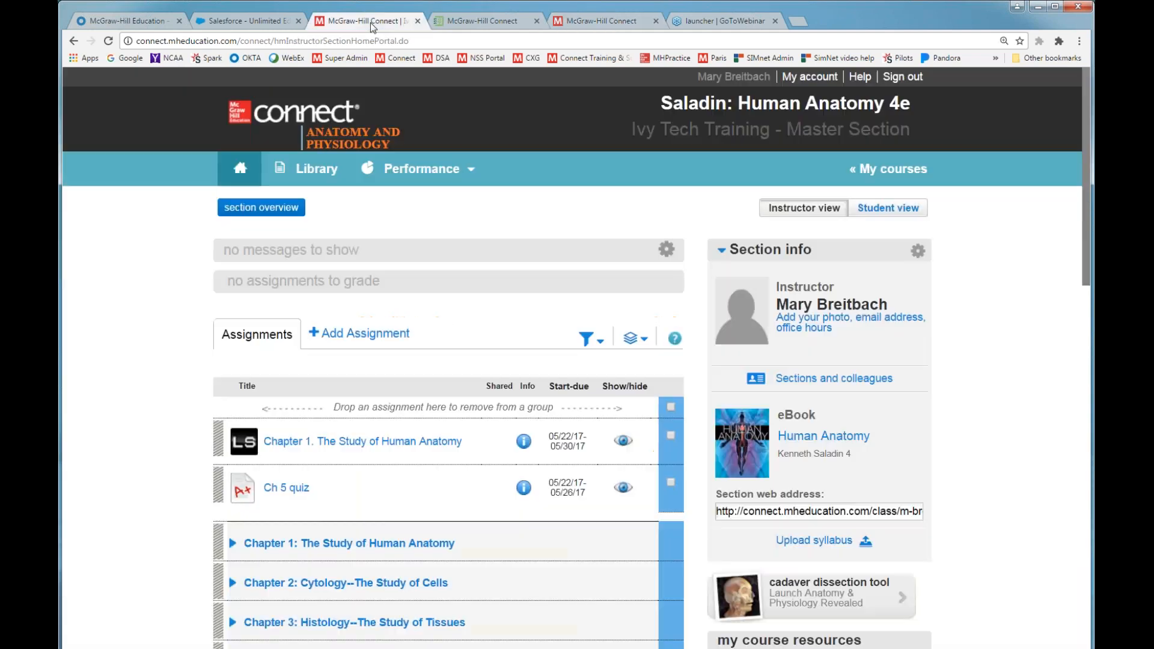
pyautogui.click(608, 22)
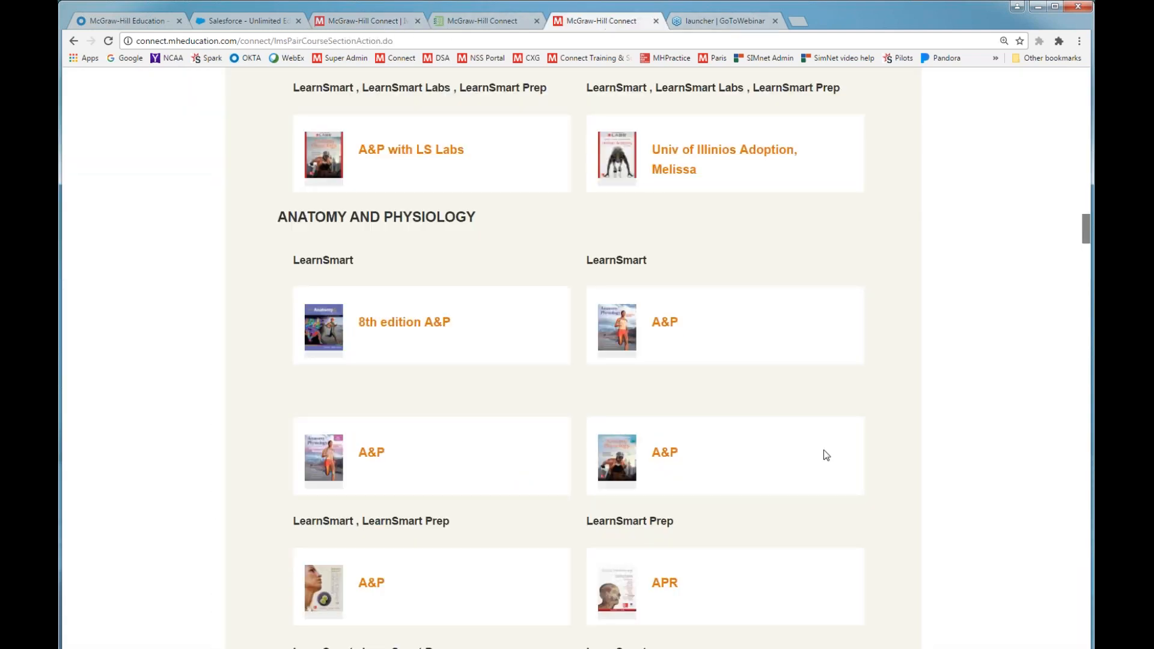
pyautogui.scroll(-2, 823, 449)
pyautogui.scroll(-5, 825, 448)
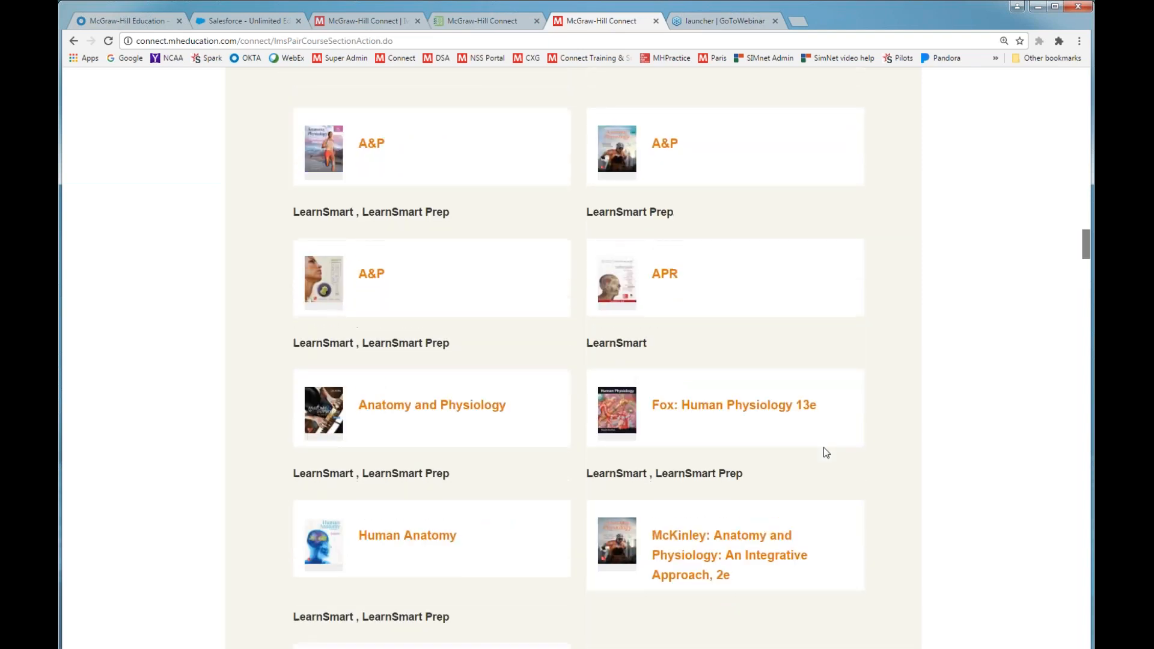
pyautogui.click(438, 495)
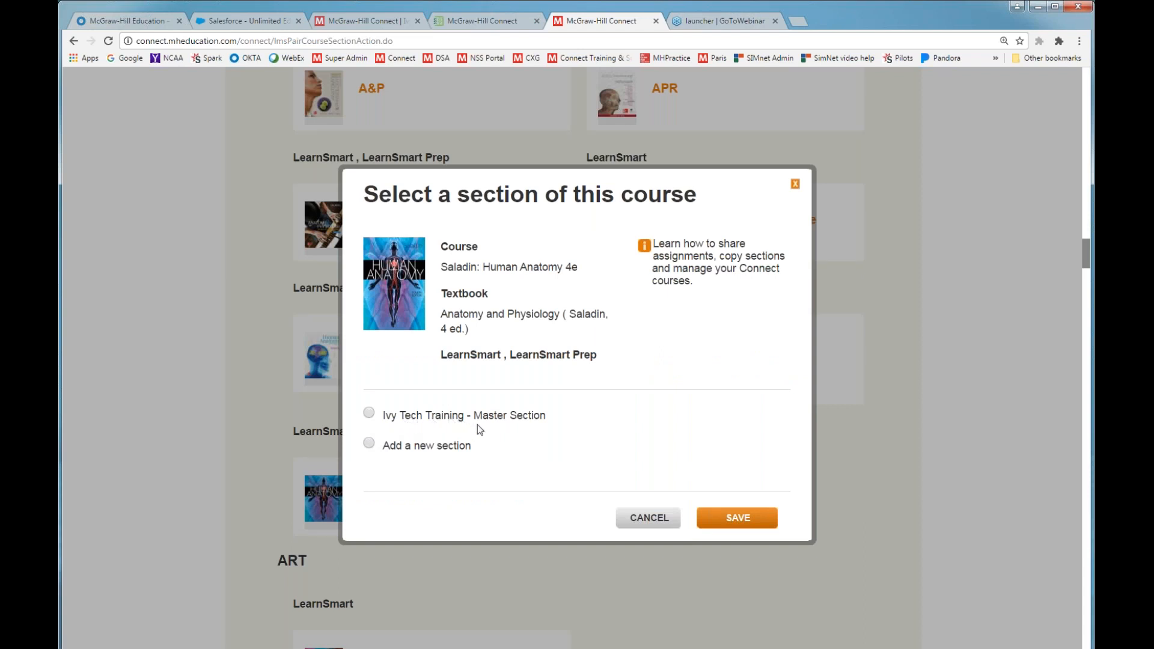
pyautogui.click(368, 415)
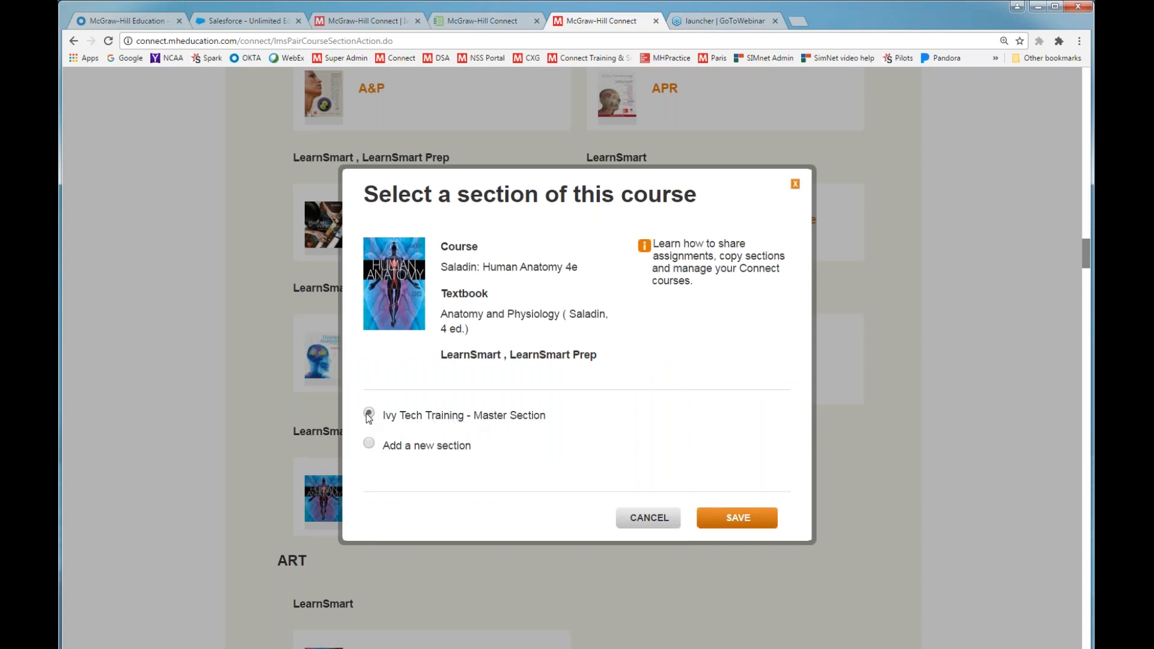
pyautogui.click(724, 518)
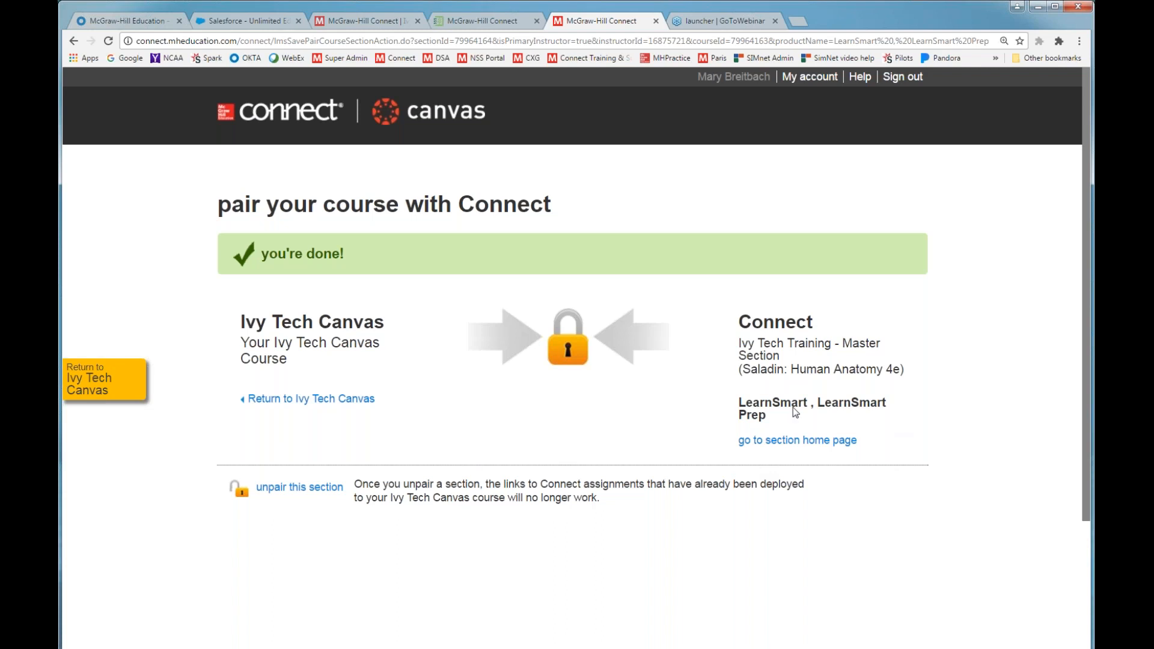
# Open the paired section's home page, expand Chapter 1, and make Chapter Quiz: Chapter 1 visible to students
pyautogui.click(775, 441)
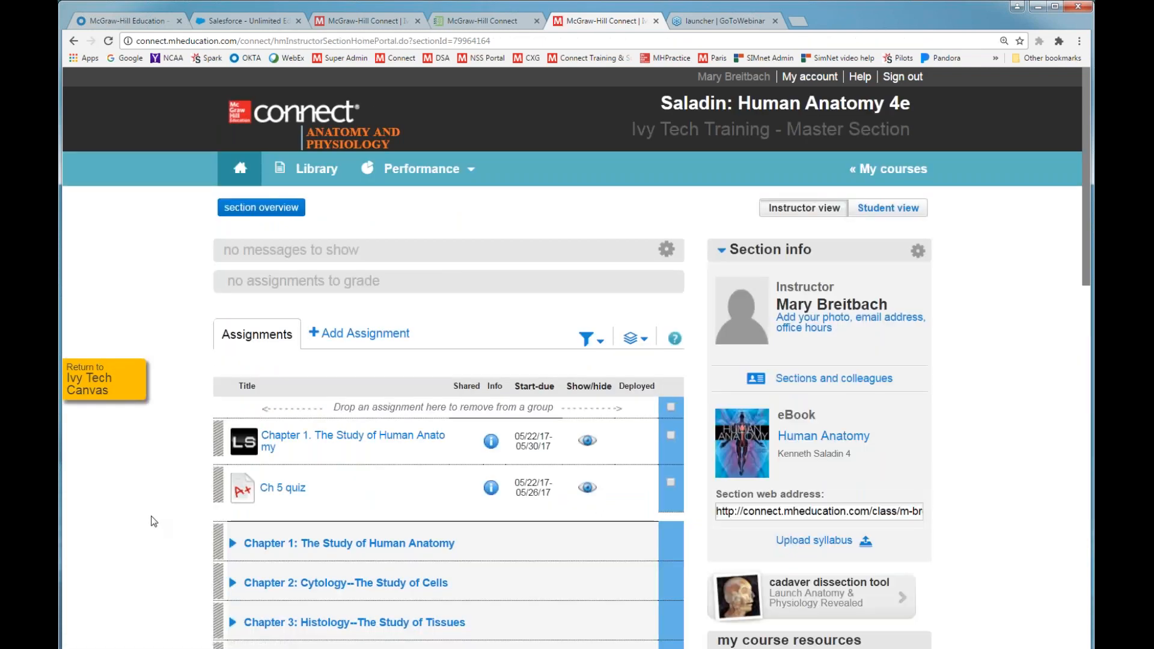
pyautogui.scroll(-5, 154, 521)
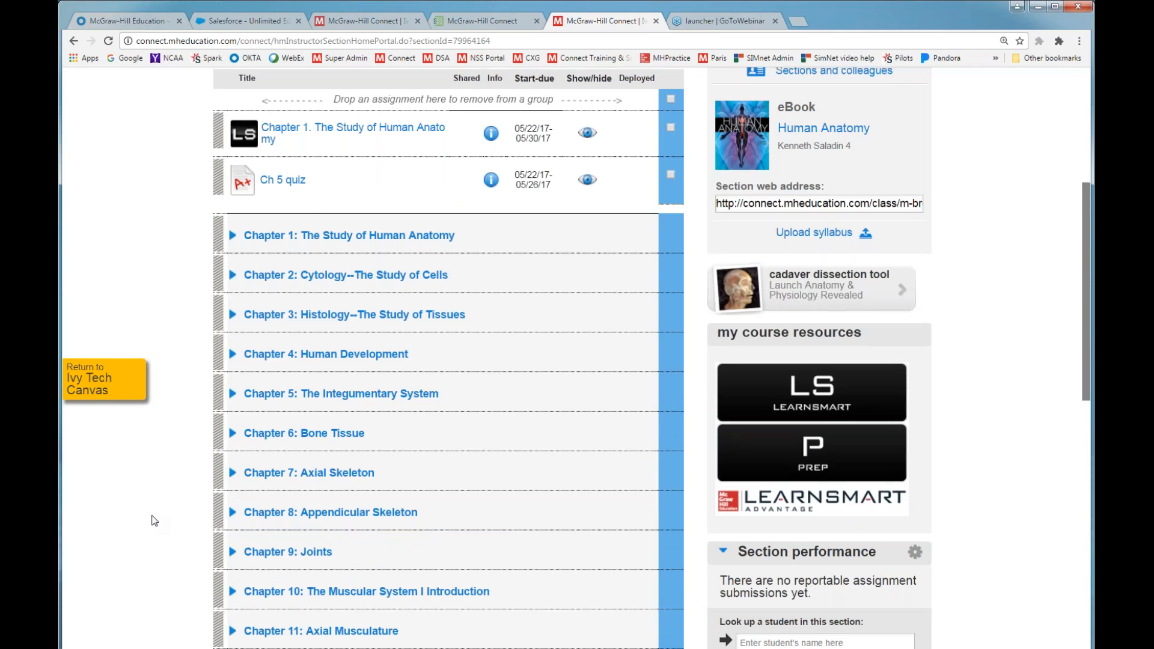
pyautogui.scroll(3, 154, 522)
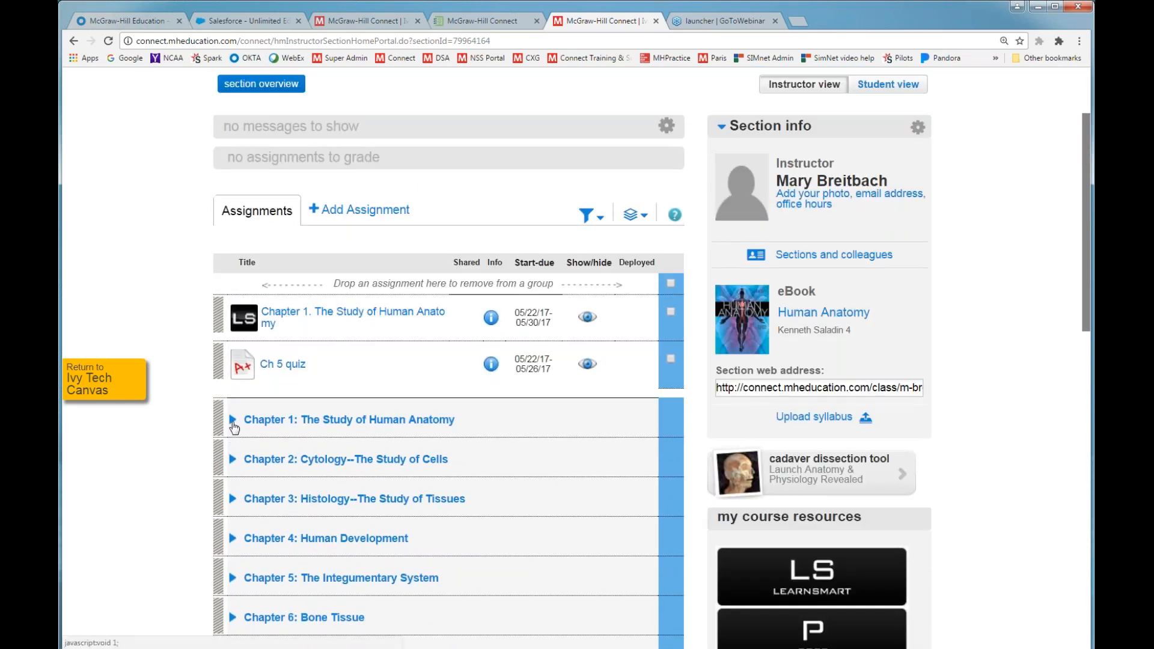
pyautogui.click(233, 420)
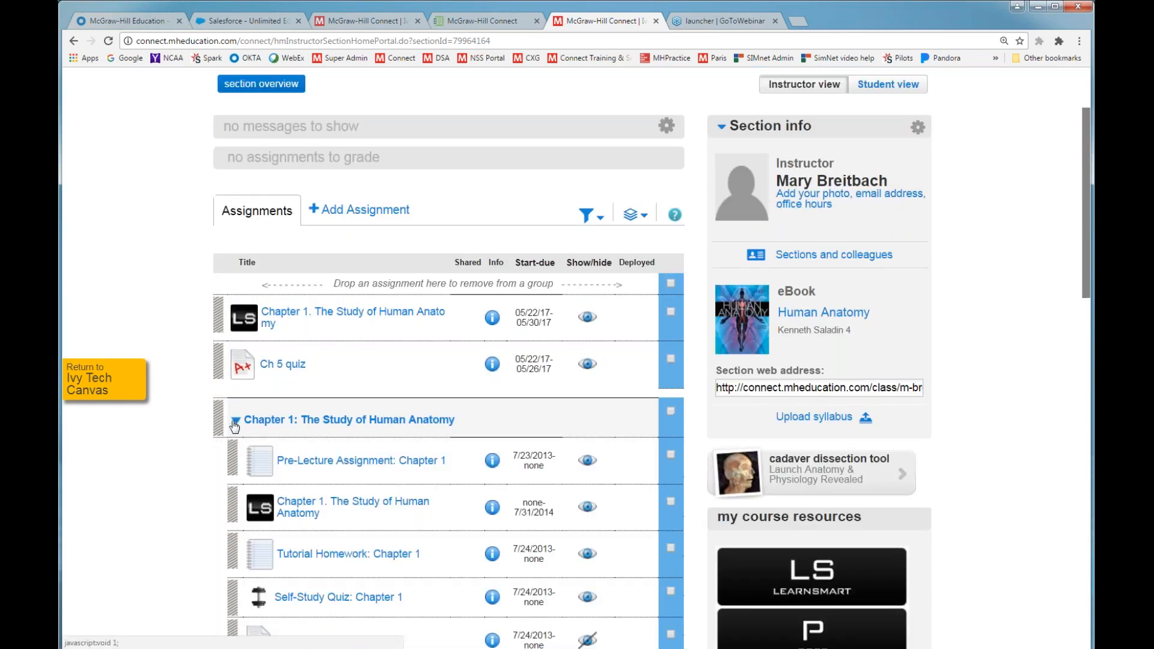
pyautogui.scroll(-3, 371, 479)
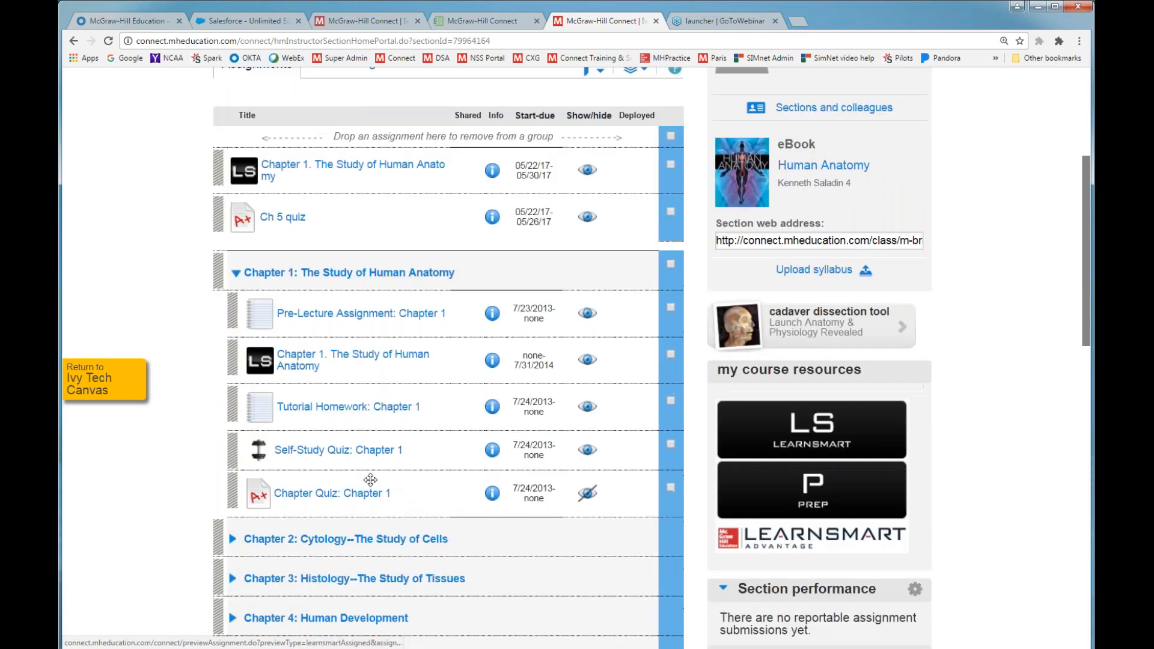
pyautogui.click(589, 458)
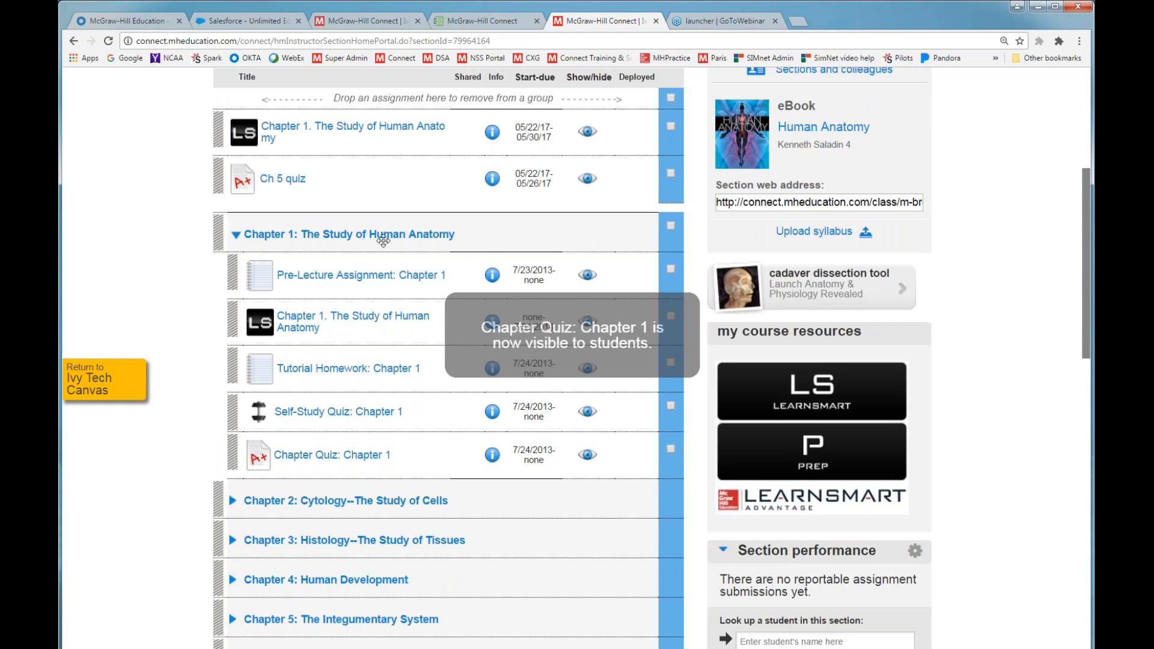
# Select all Chapter 1 assignments and deploy them in bulk to Ivy Tech Canvas with the Best grade type
pyautogui.click(671, 226)
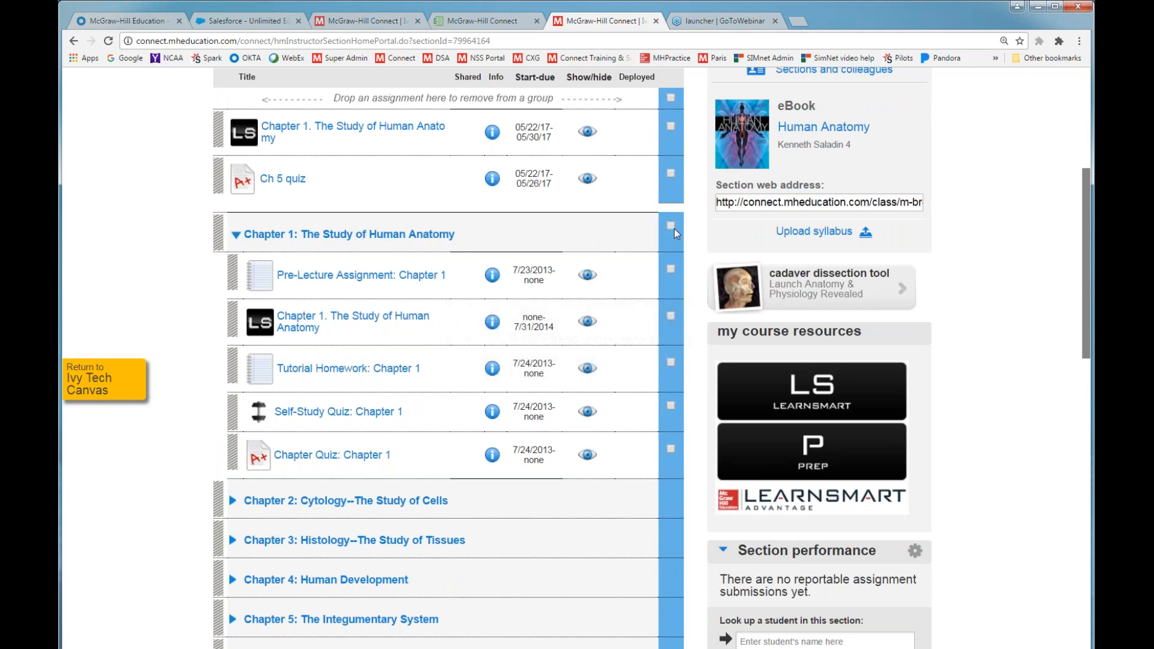
pyautogui.scroll(-2, 110, 567)
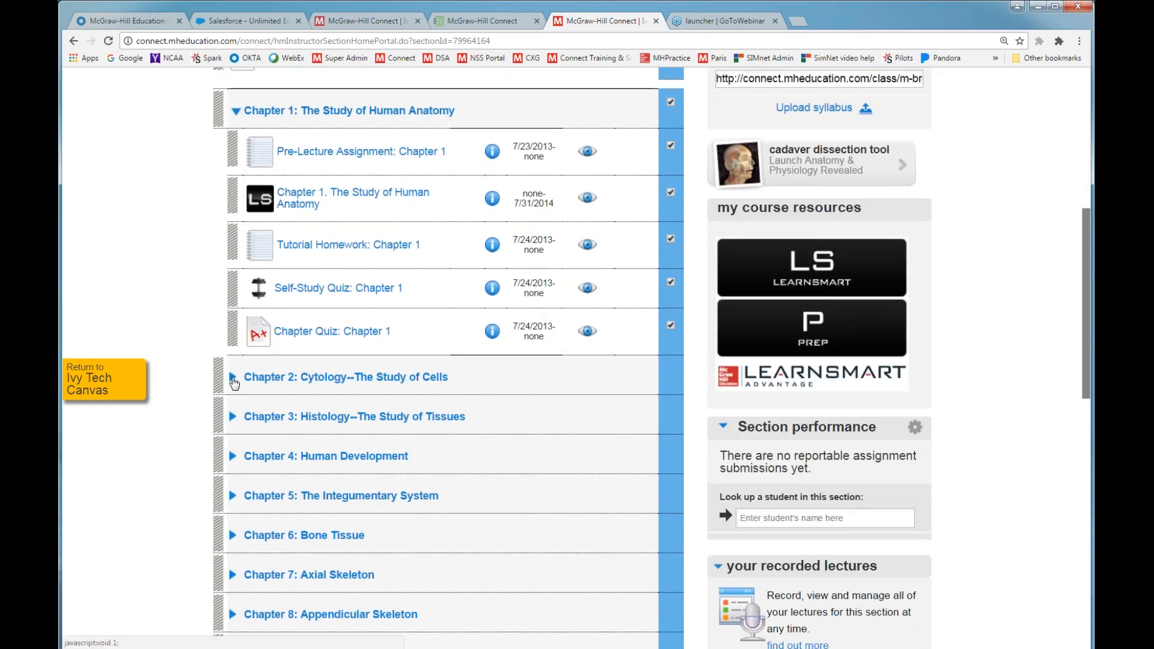
pyautogui.click(233, 377)
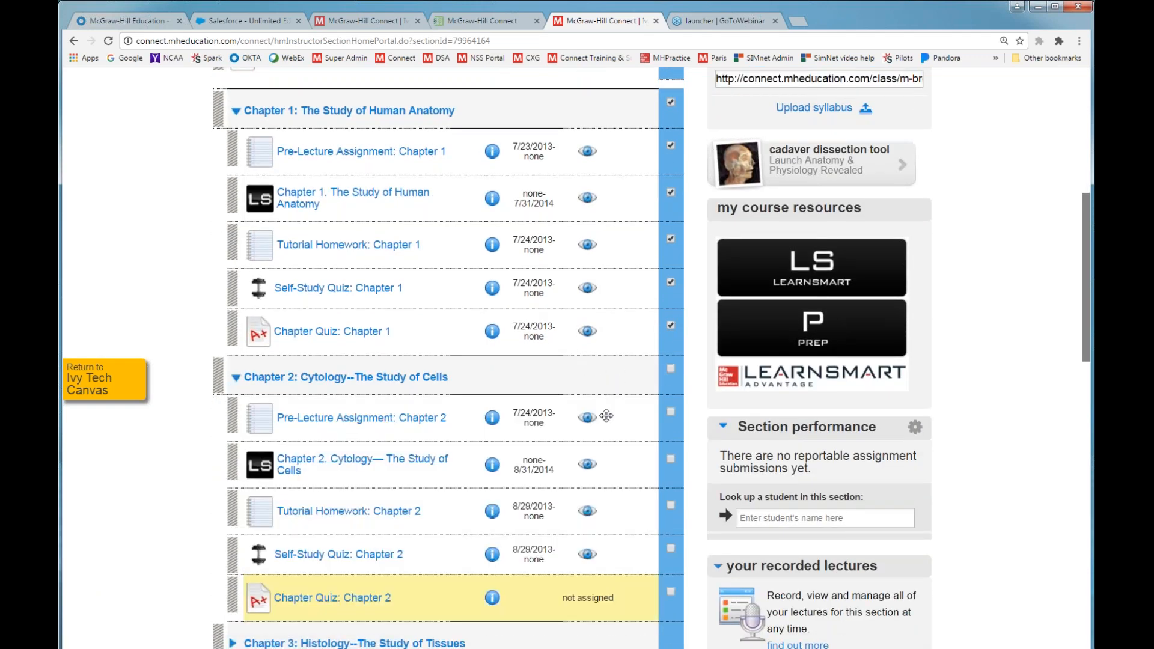
pyautogui.scroll(1, 618, 493)
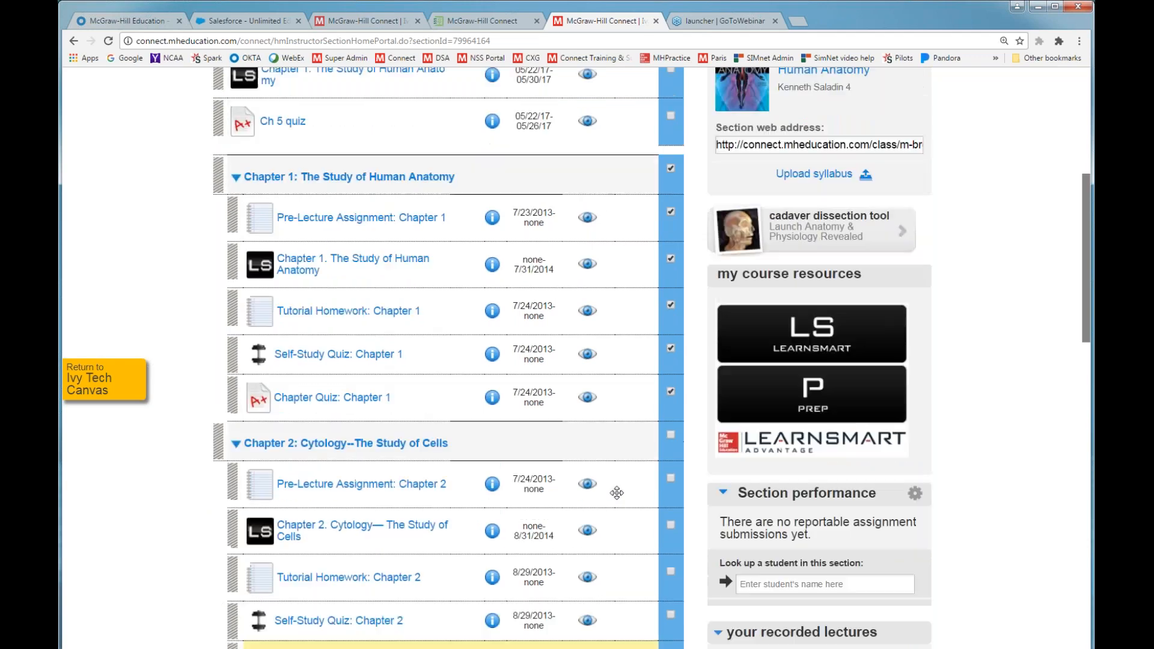
pyautogui.scroll(4, 618, 493)
pyautogui.scroll(2, 617, 493)
pyautogui.click(640, 277)
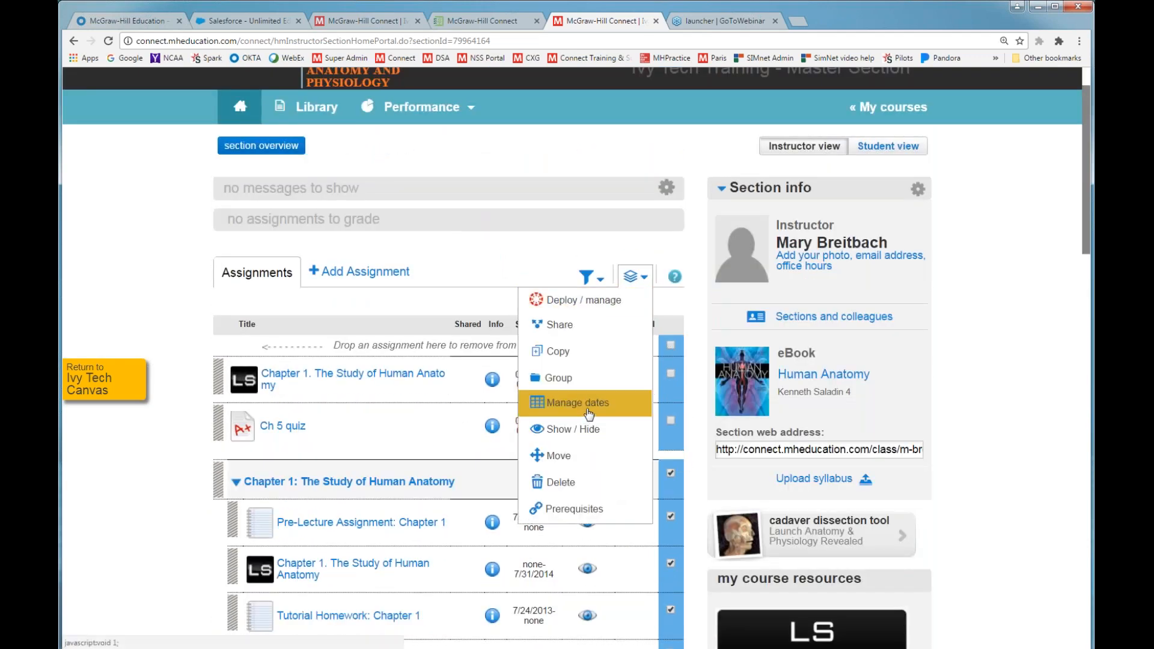
pyautogui.click(560, 307)
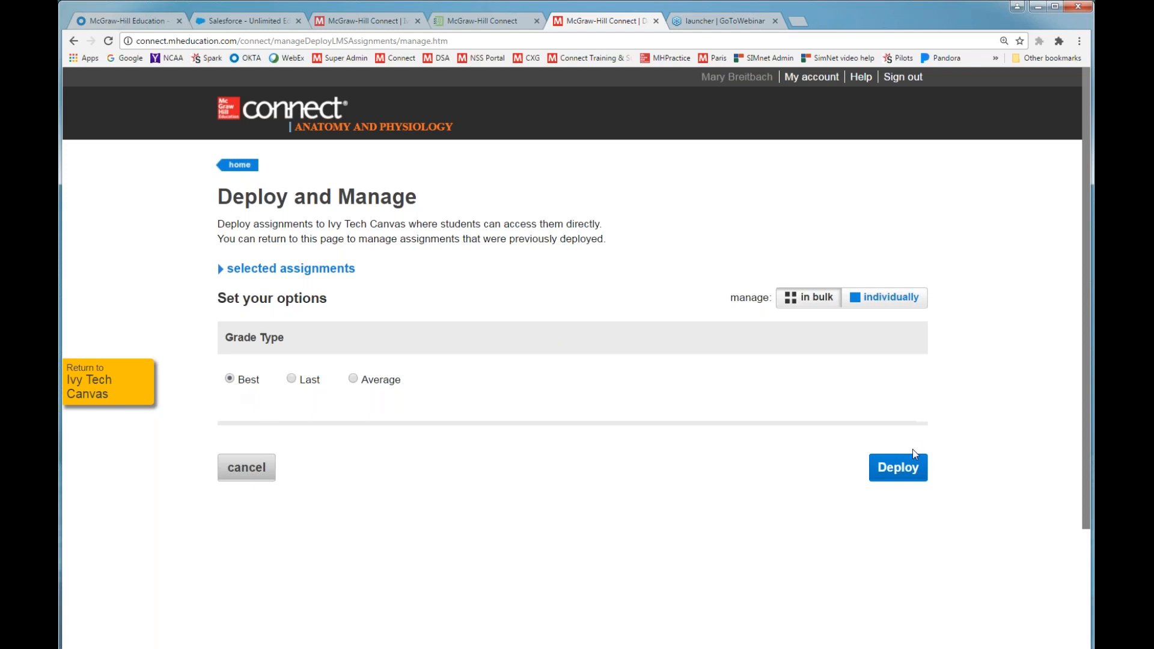
pyautogui.click(908, 470)
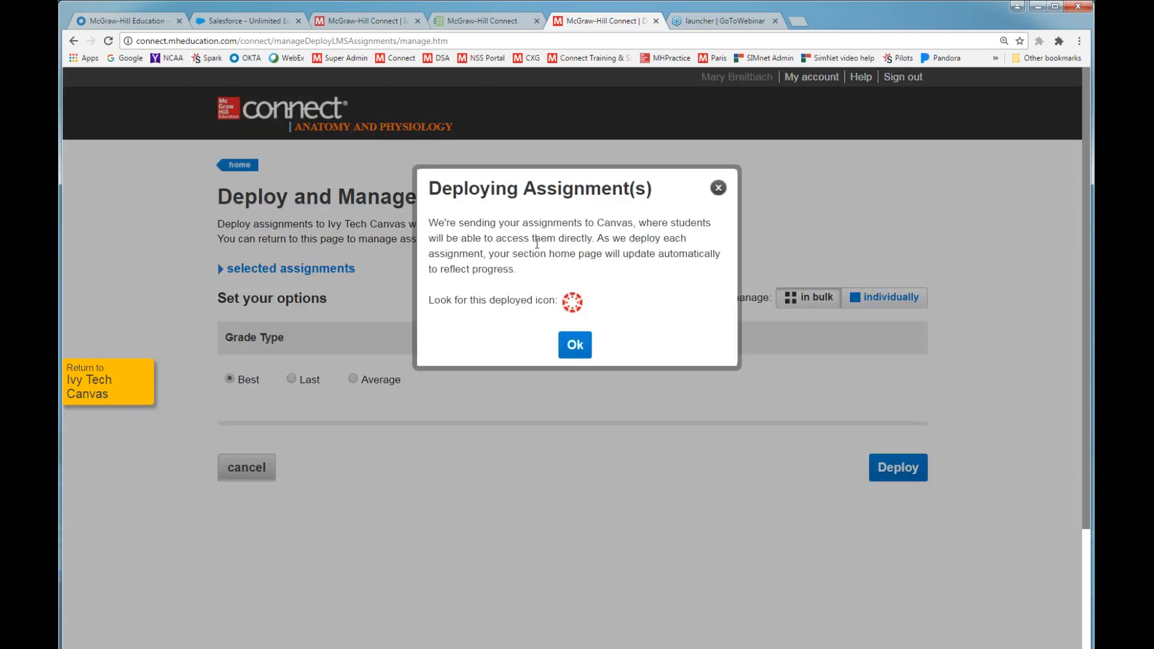
pyautogui.click(575, 345)
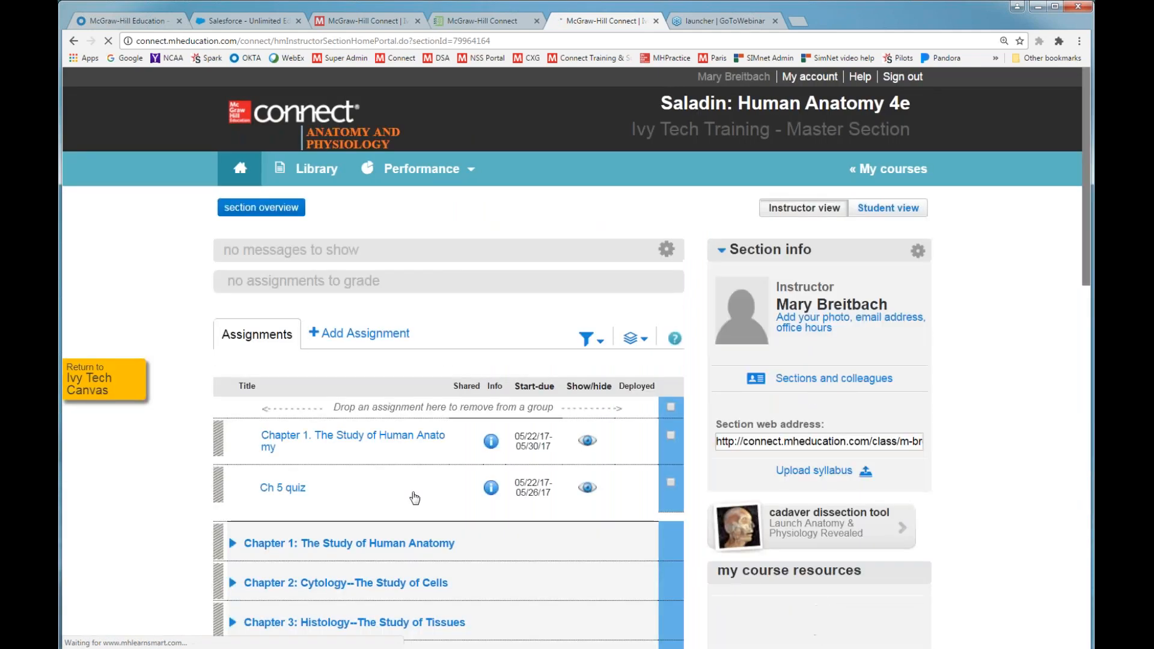
# Expand Chapter 1 on the section home page and check the deployment status of its assignments
pyautogui.scroll(-2, 142, 539)
pyautogui.click(234, 420)
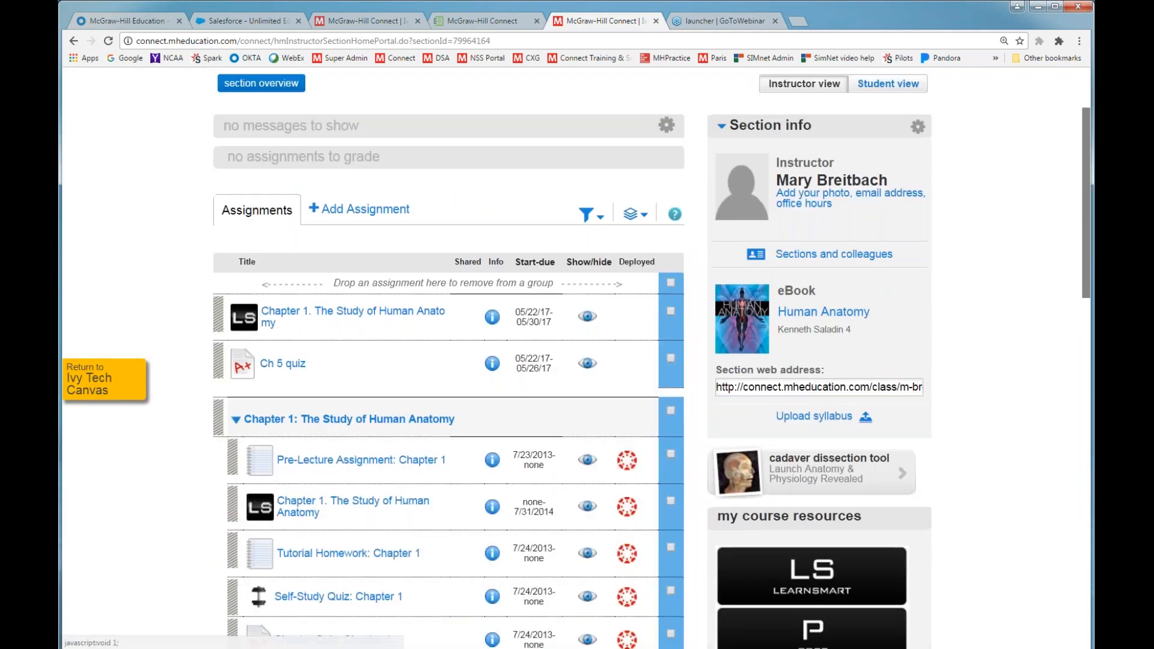
pyautogui.scroll(-3, 598, 238)
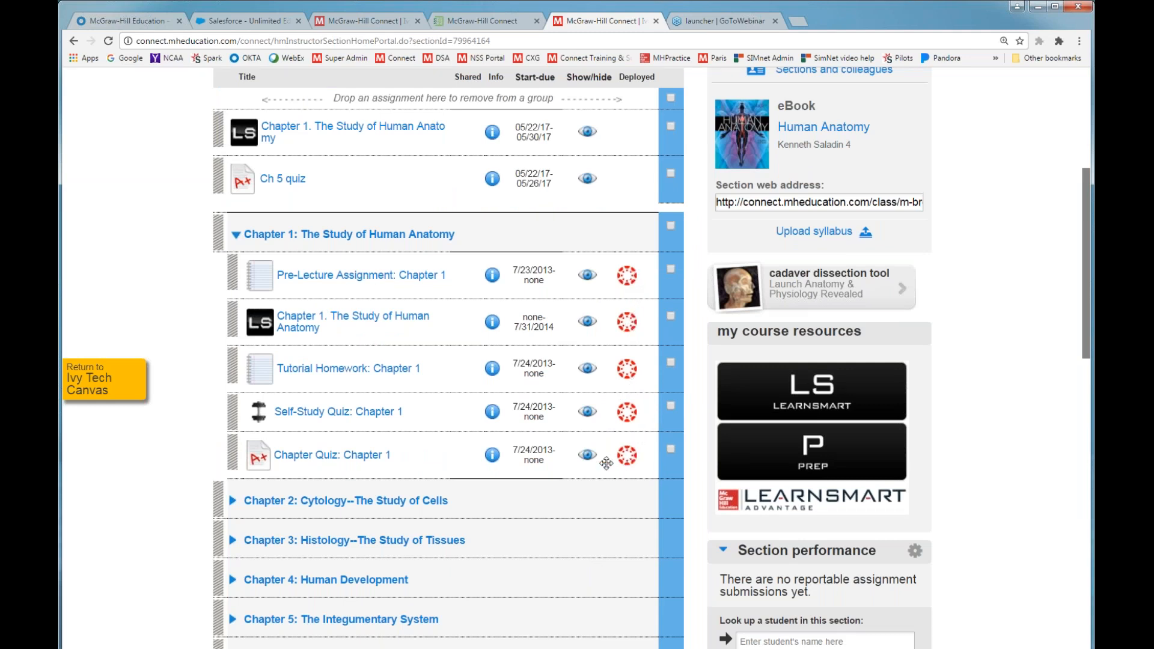
# Return to Ivy Tech Canvas and look through the course's Assignments list
pyautogui.click(93, 386)
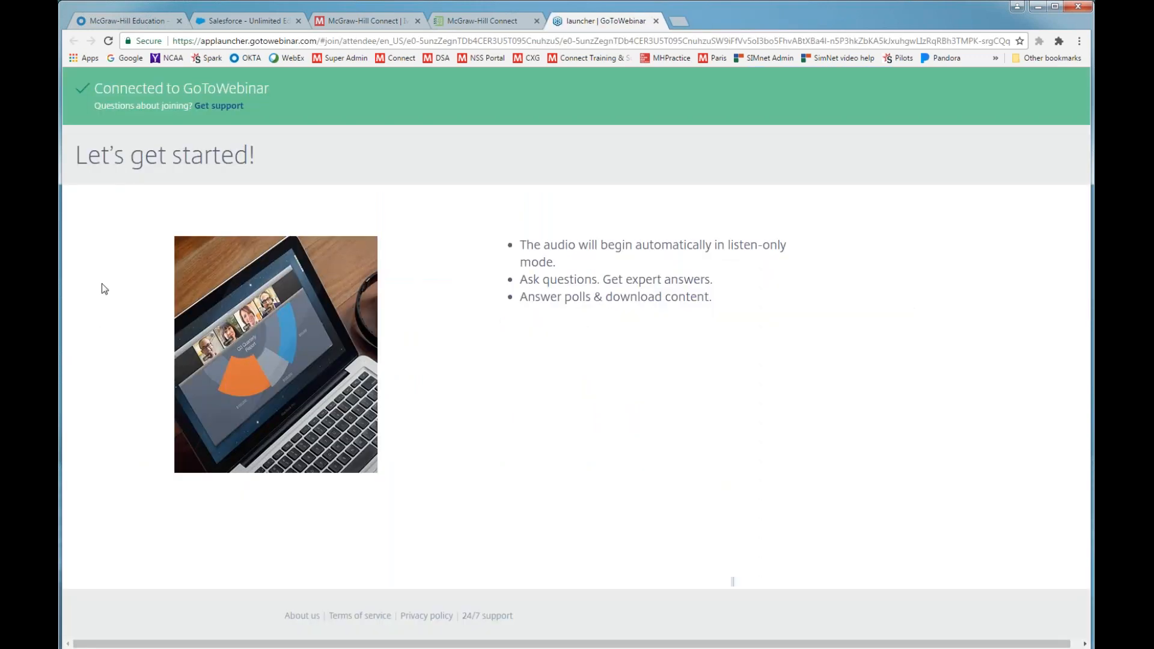
pyautogui.click(467, 21)
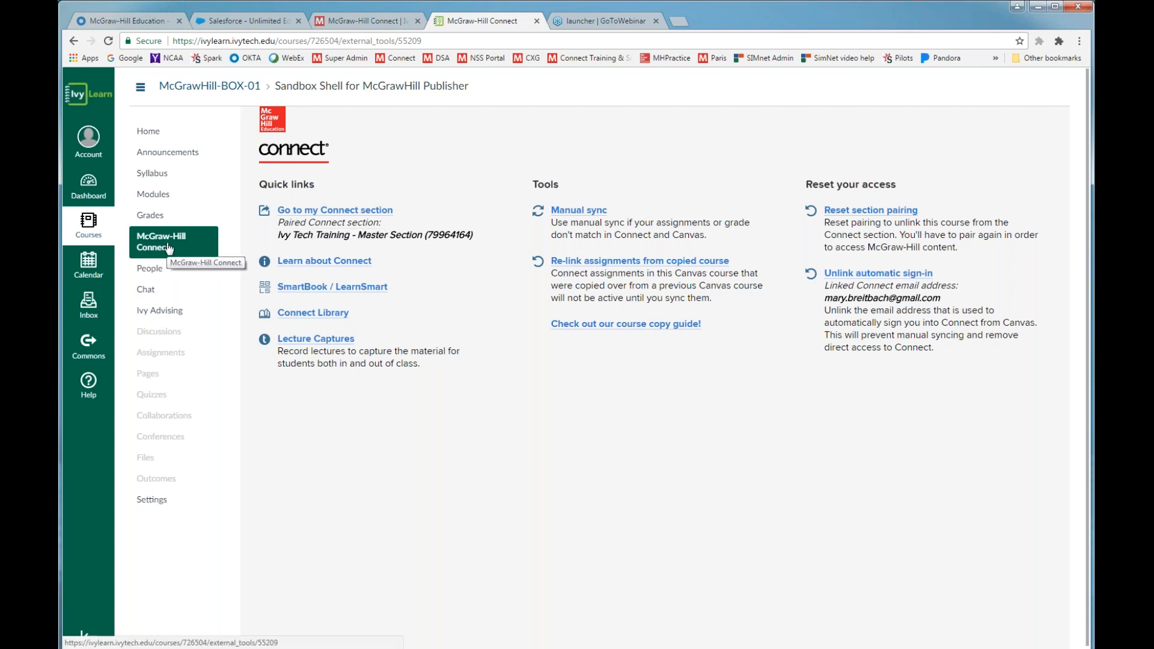
pyautogui.click(148, 363)
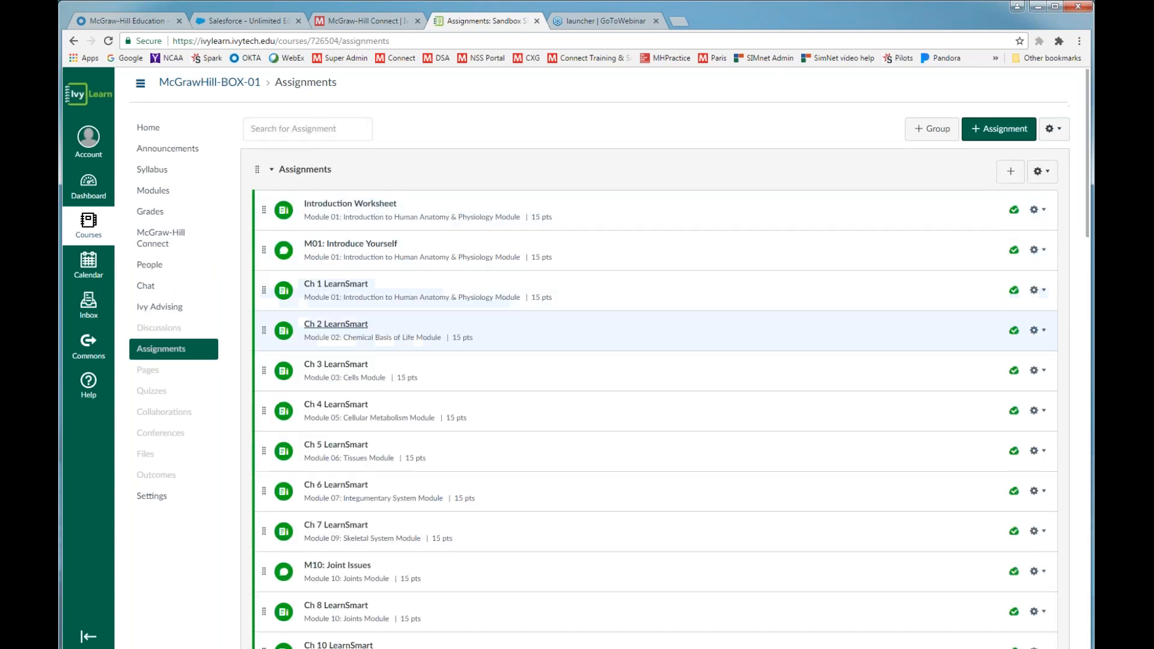
pyautogui.scroll(-10, 356, 451)
pyautogui.scroll(10, 356, 451)
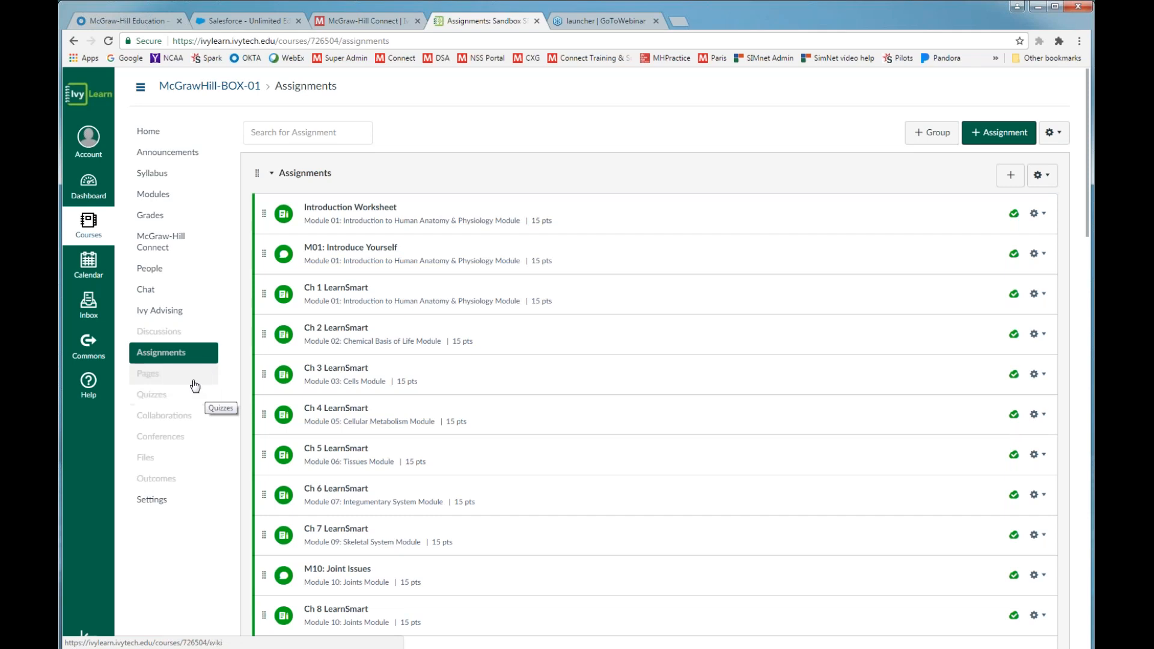
# Open McGraw-Hill Connect in the Canvas course, try re-linking assignments from a copied course, and dismiss the Course Copy notice
pyautogui.click(161, 245)
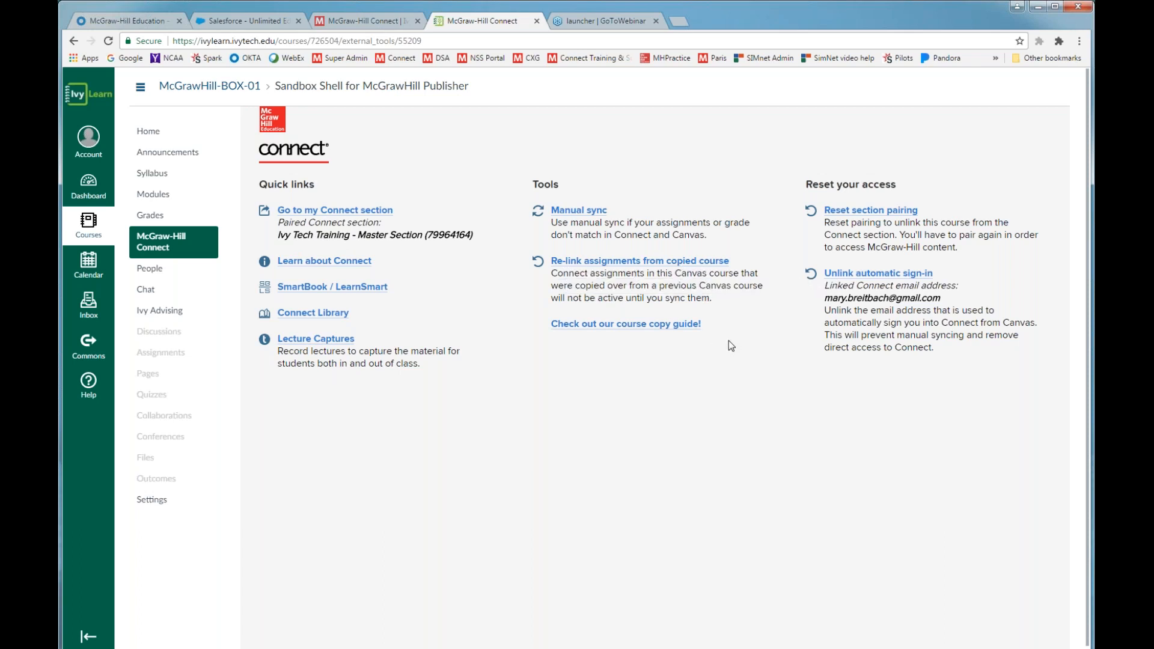
pyautogui.click(616, 263)
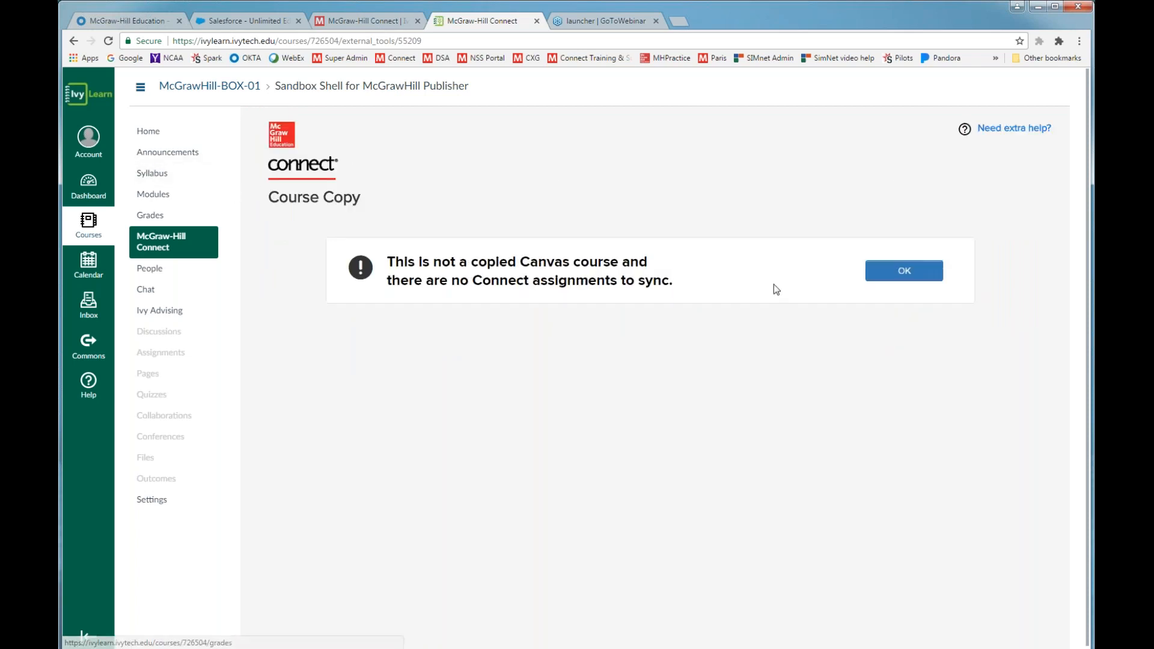
pyautogui.click(904, 271)
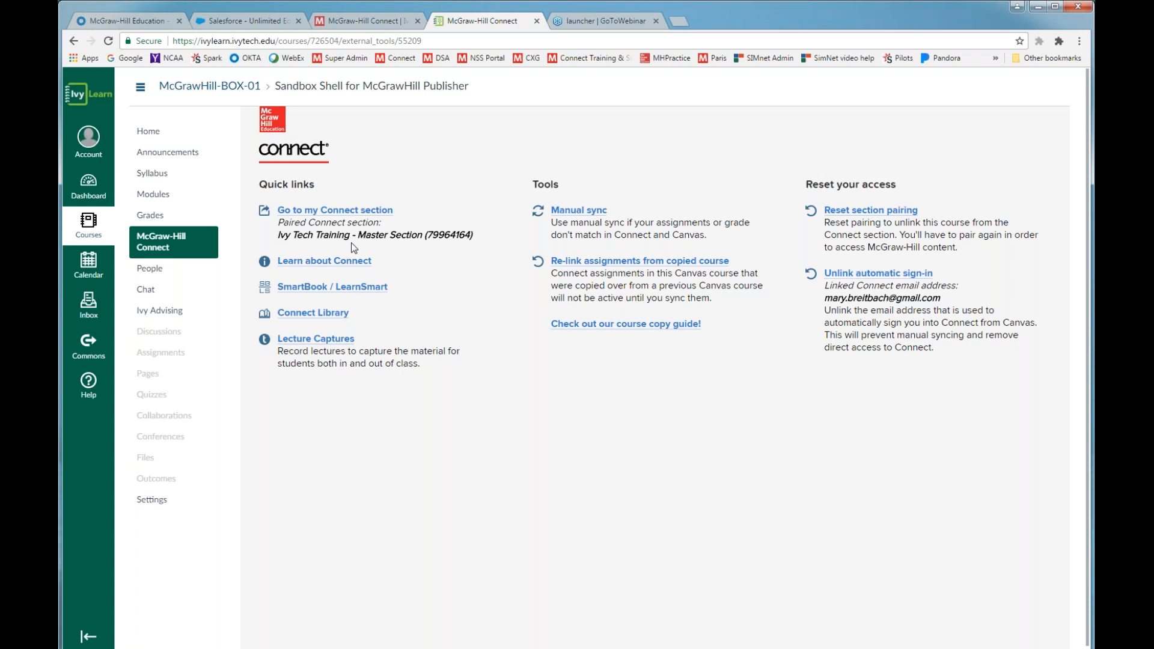
# Try to open the Library of the Human Anatomy section in Connect, and return to the Canvas course's McGraw-Hill Connect page
pyautogui.click(373, 23)
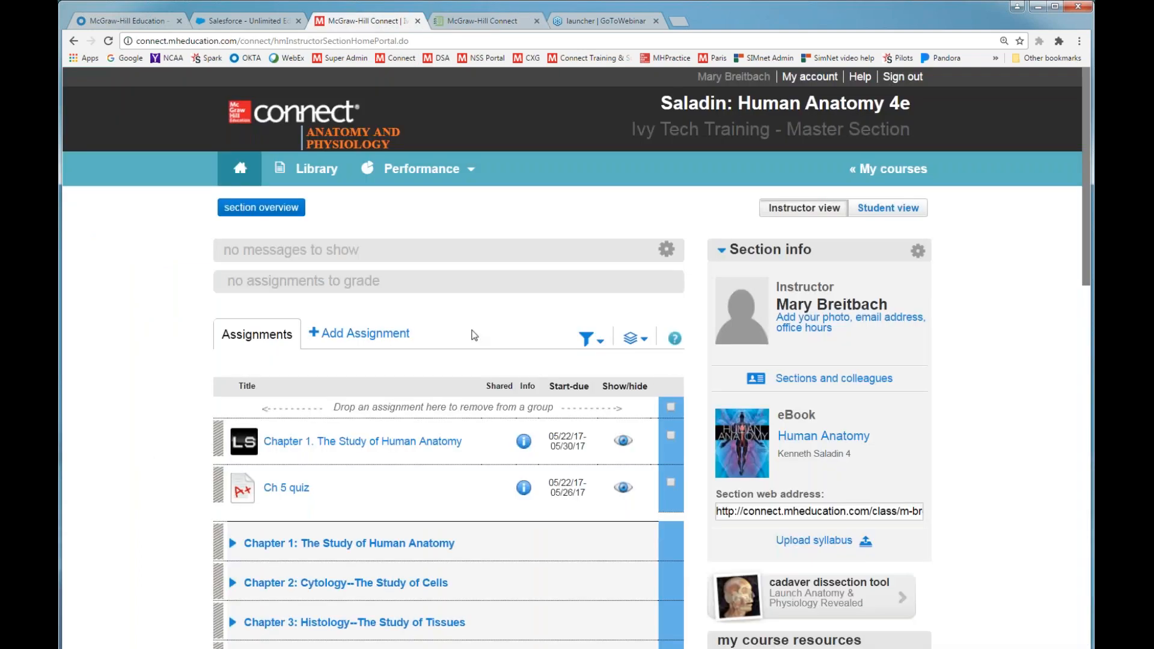
pyautogui.click(313, 168)
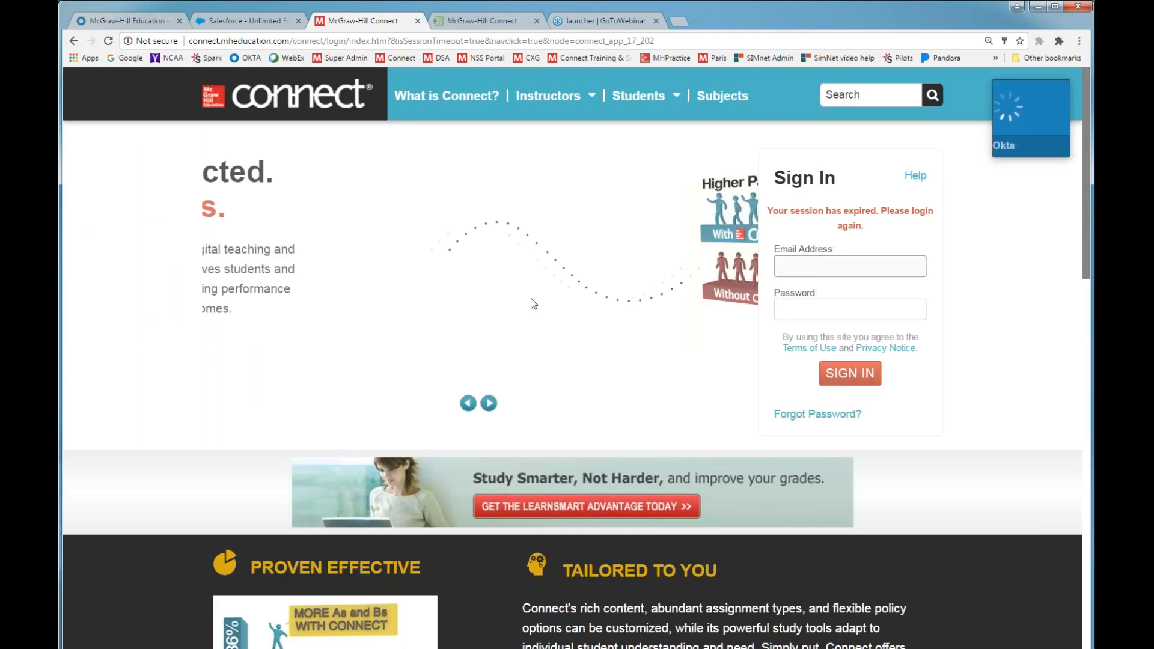
pyautogui.click(74, 41)
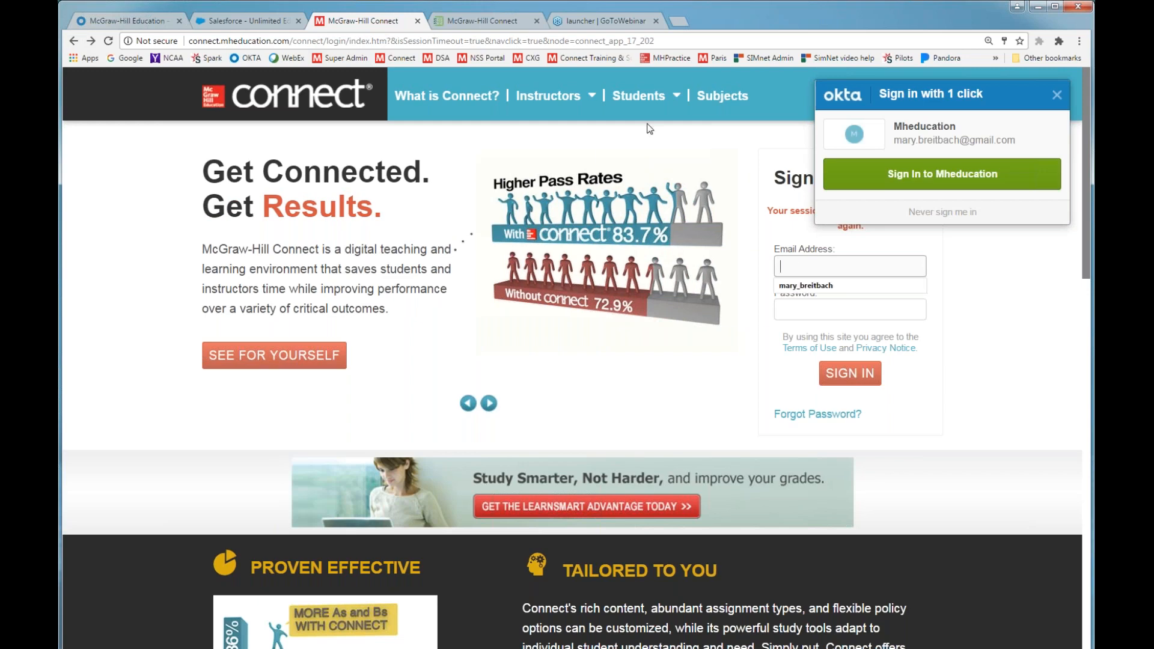
pyautogui.click(475, 24)
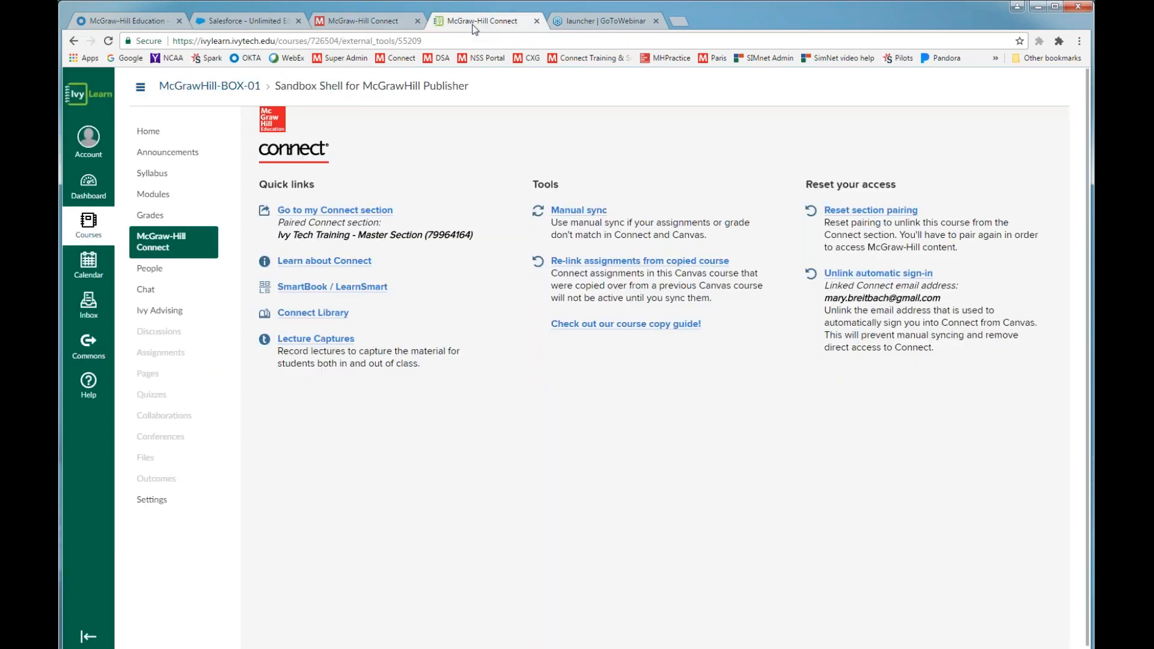